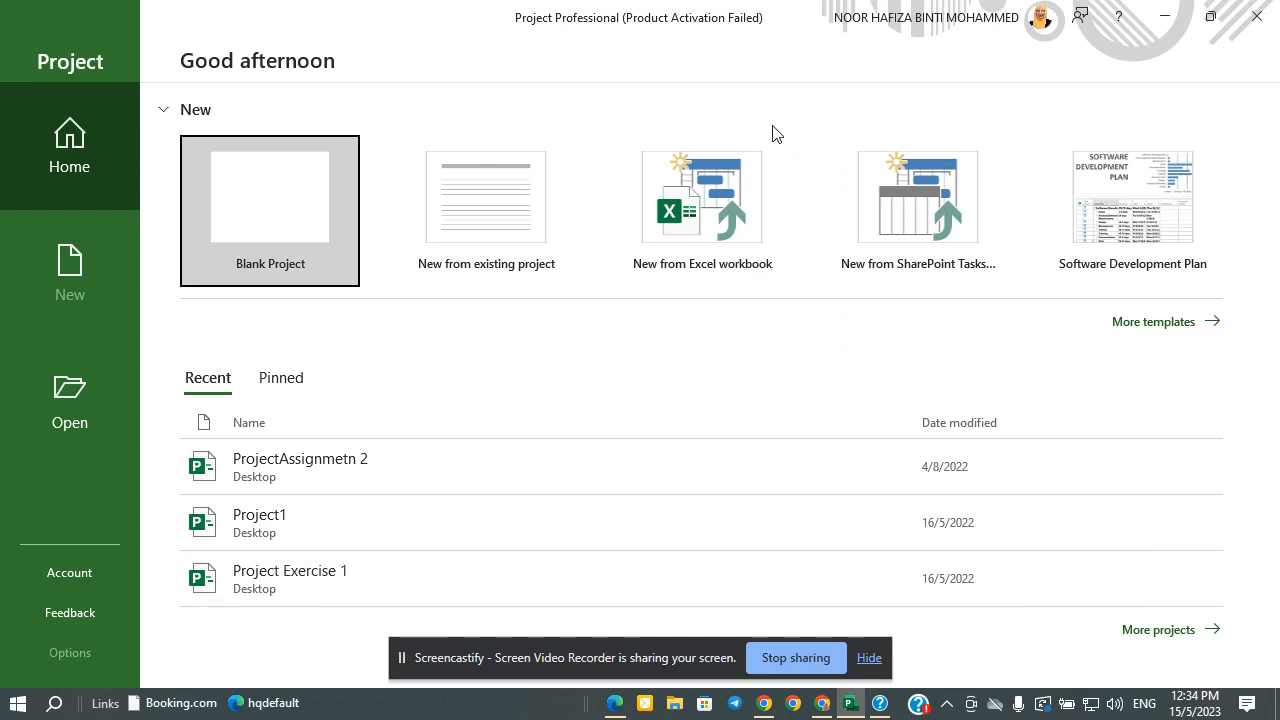
# Create a new blank project and hide the screen-sharing notice
pyautogui.click(243, 217)
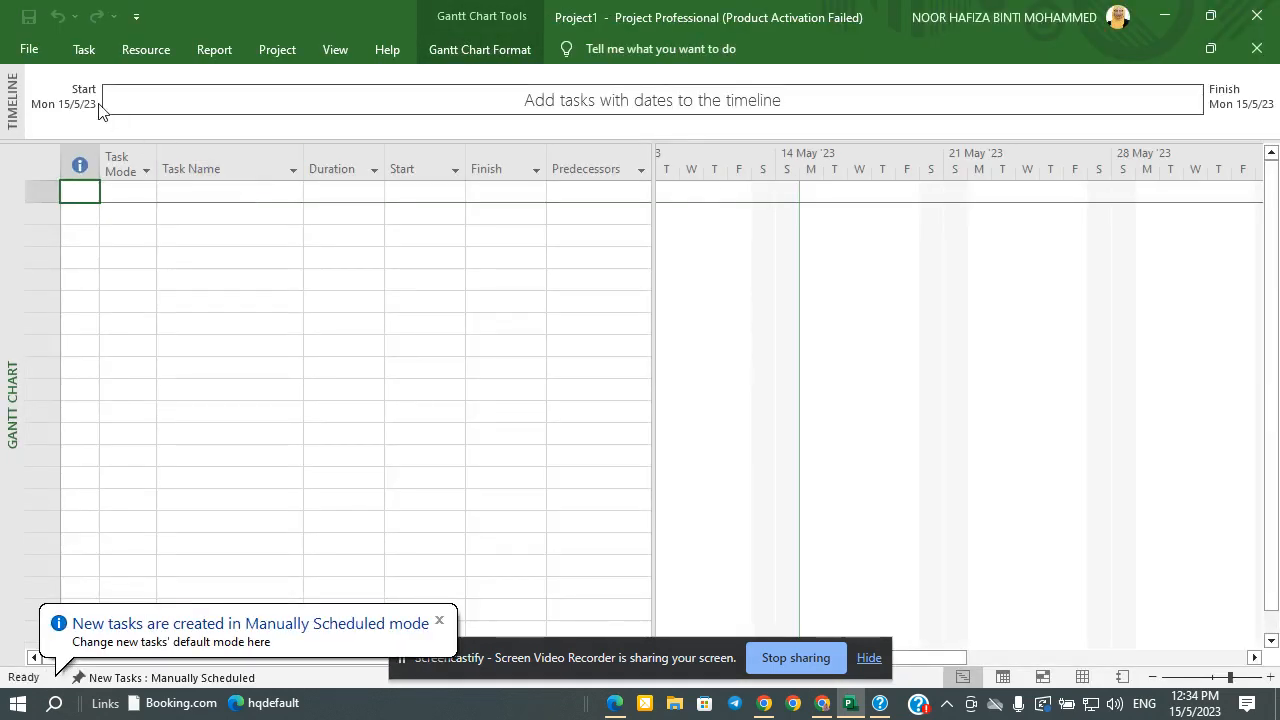
pyautogui.click(29, 49)
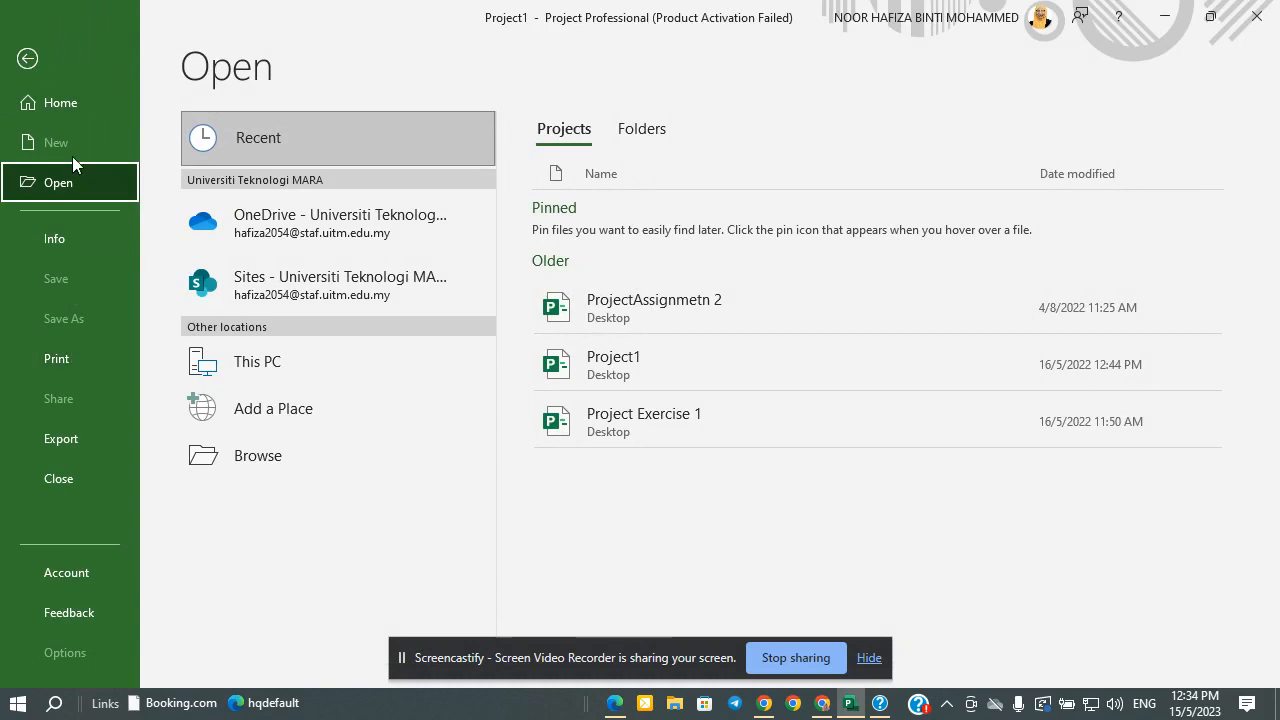
pyautogui.click(27, 59)
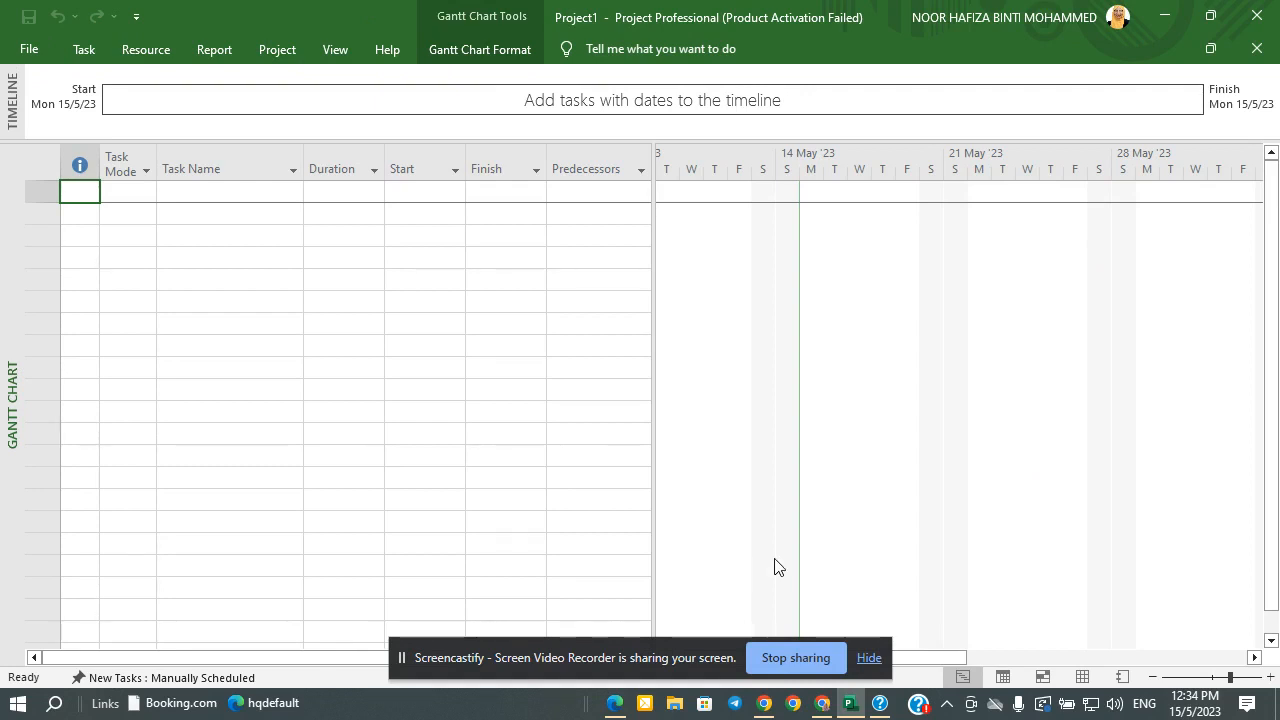
pyautogui.click(868, 657)
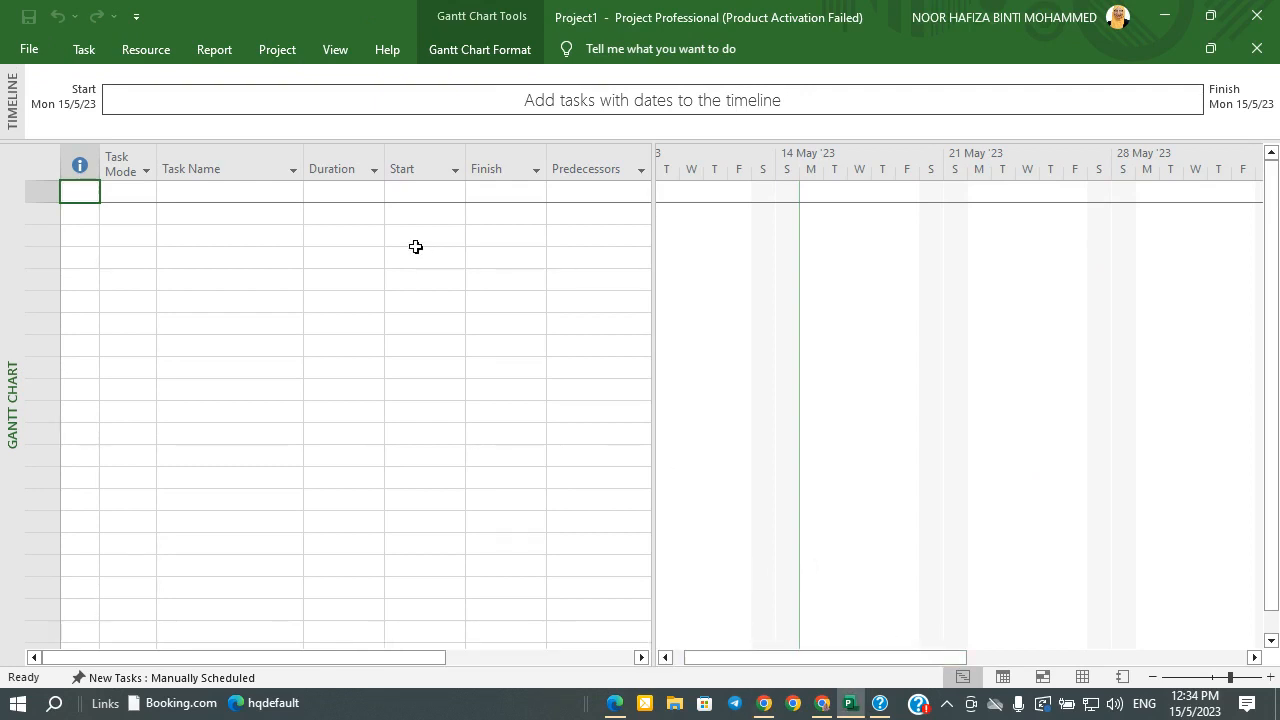
# Examine the available Task, Resource, Report, Project, View, Help and Gantt Chart Format commands
pyautogui.click(29, 50)
pyautogui.click(27, 57)
pyautogui.click(82, 50)
pyautogui.click(130, 52)
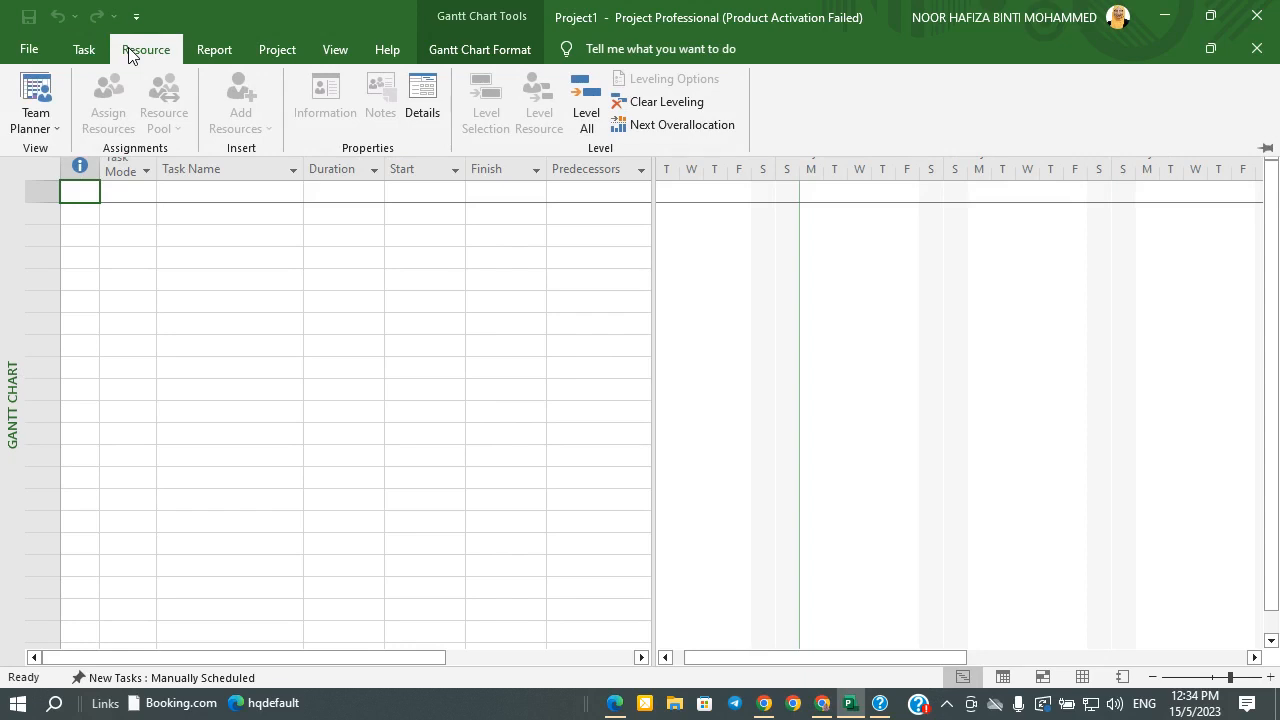
pyautogui.click(222, 50)
pyautogui.click(273, 55)
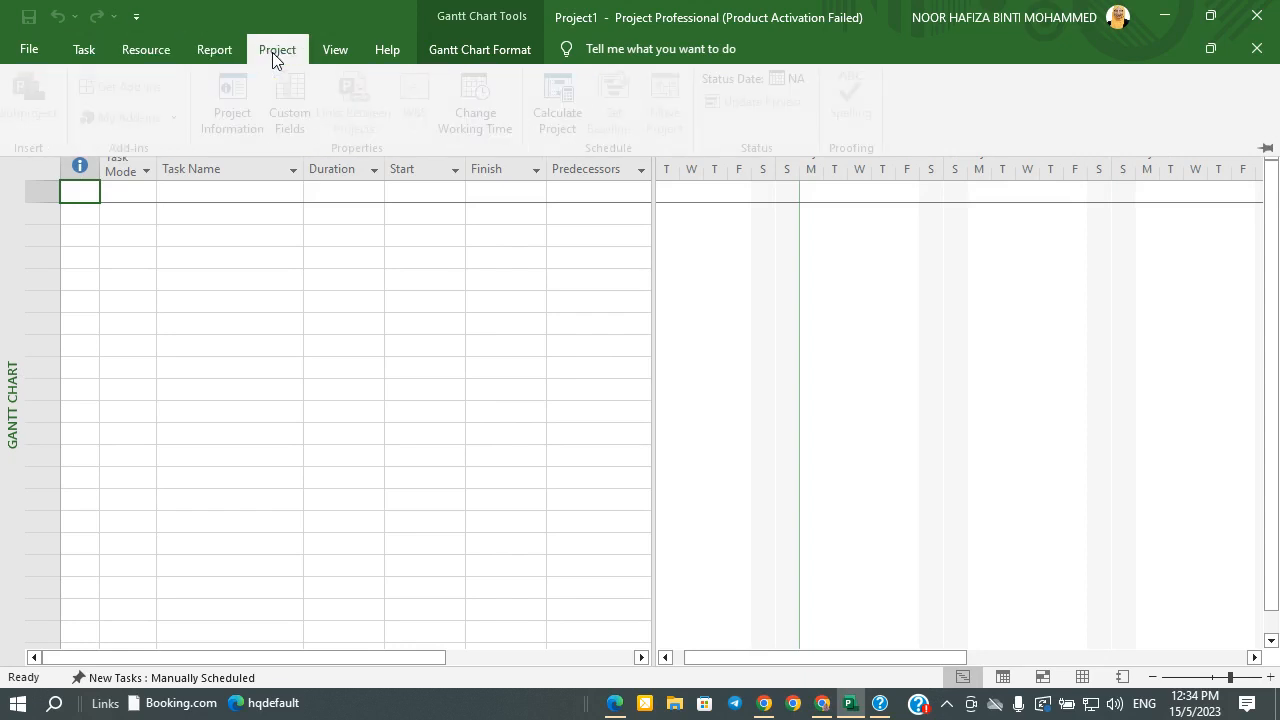
pyautogui.click(335, 52)
pyautogui.click(385, 52)
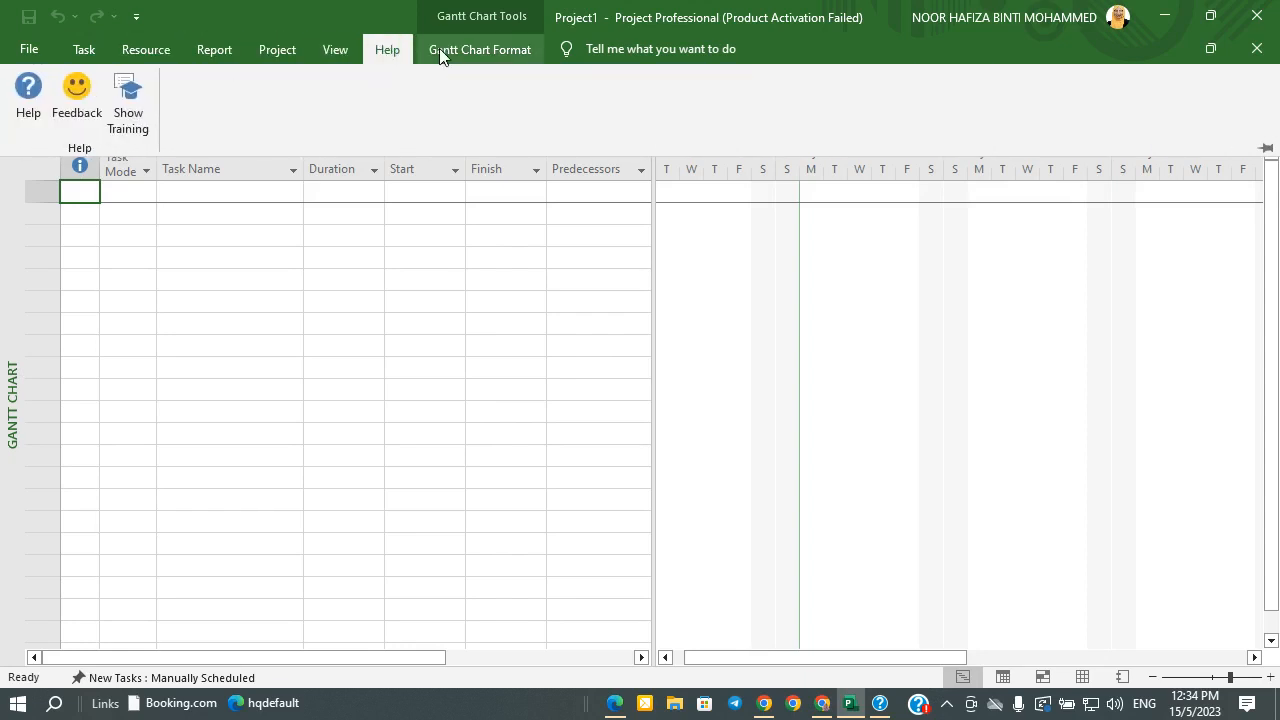
pyautogui.click(466, 55)
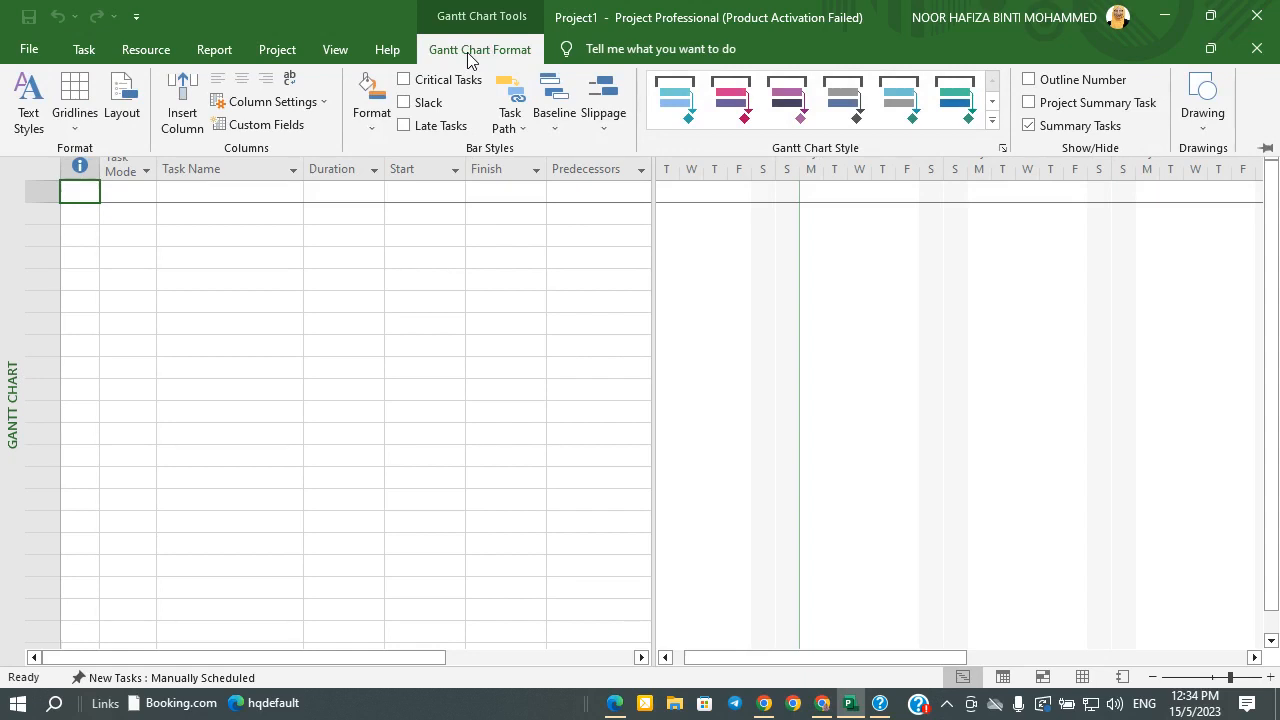
# Display the project in the custom view named View, and return to the built-in Gantt Chart view
pyautogui.click(85, 49)
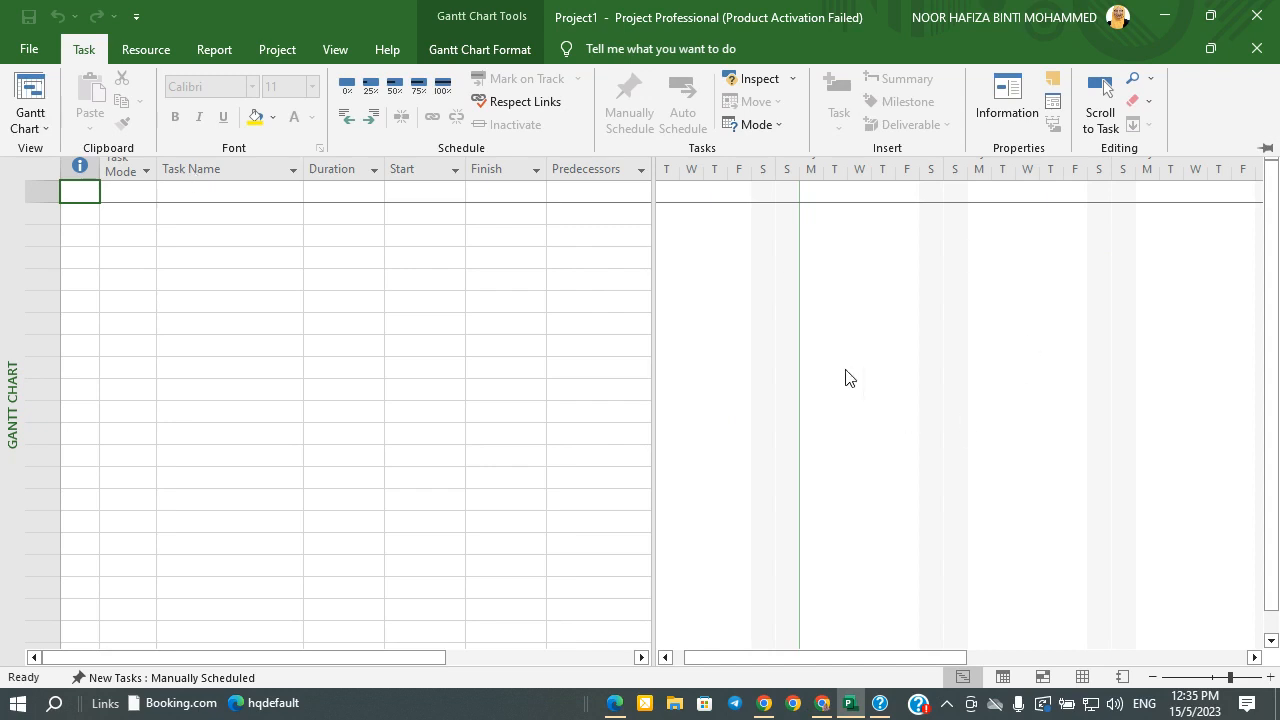
pyautogui.click(43, 128)
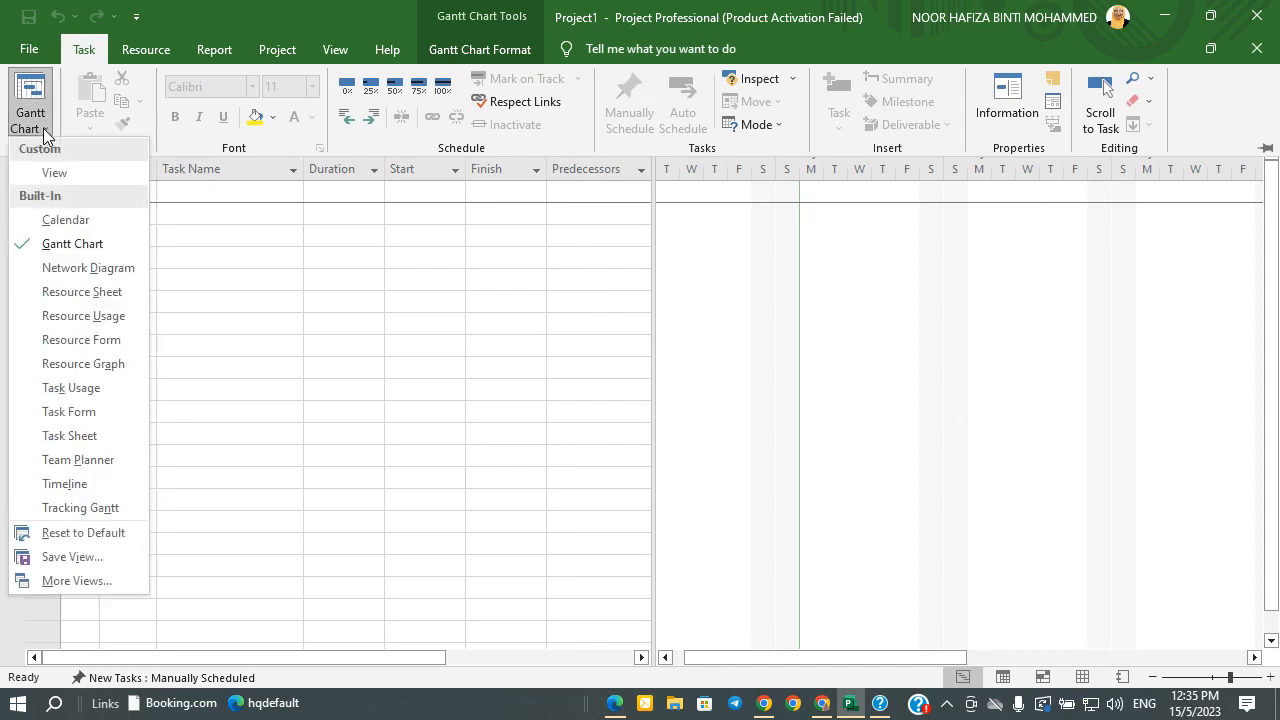
pyautogui.click(55, 180)
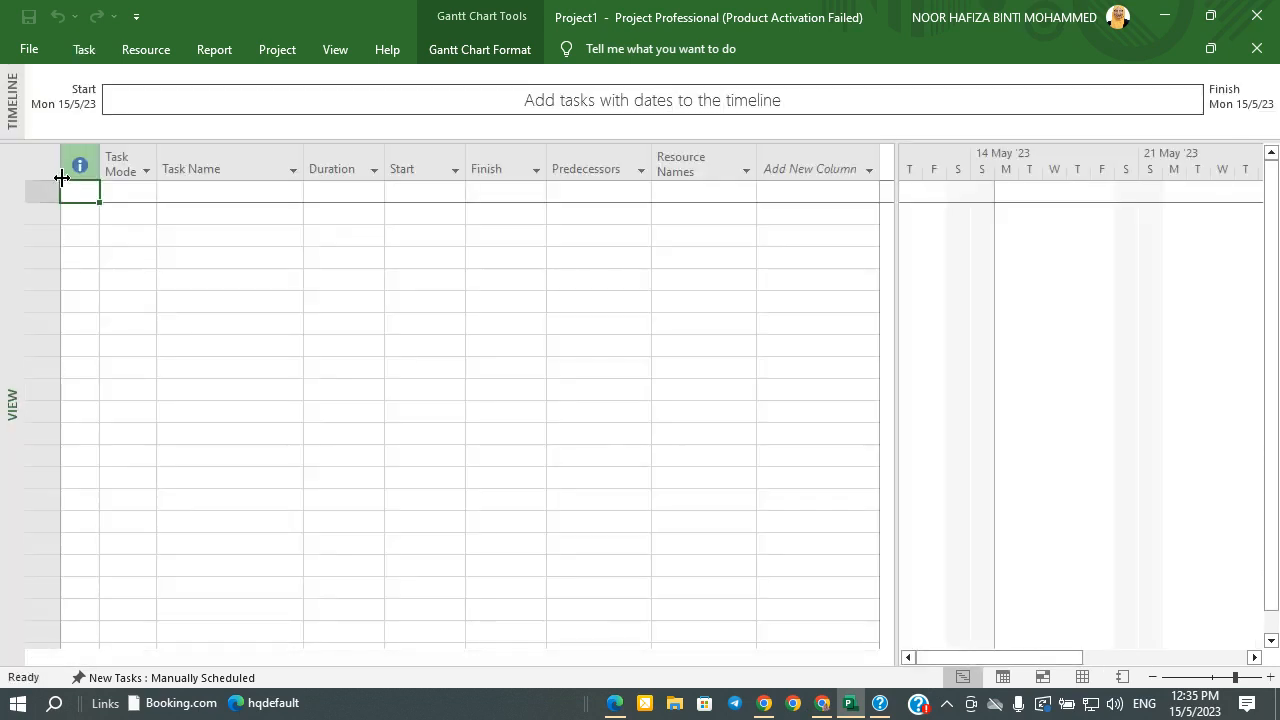
pyautogui.click(76, 52)
pyautogui.click(30, 120)
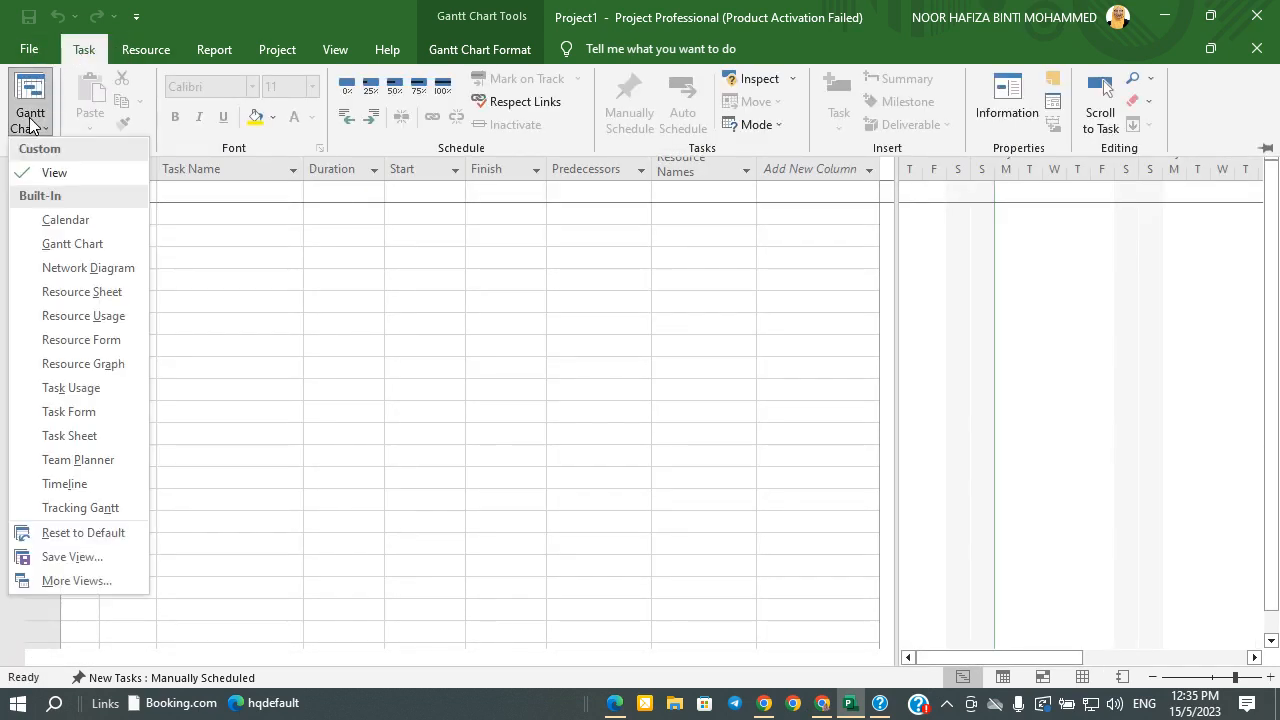
pyautogui.click(70, 244)
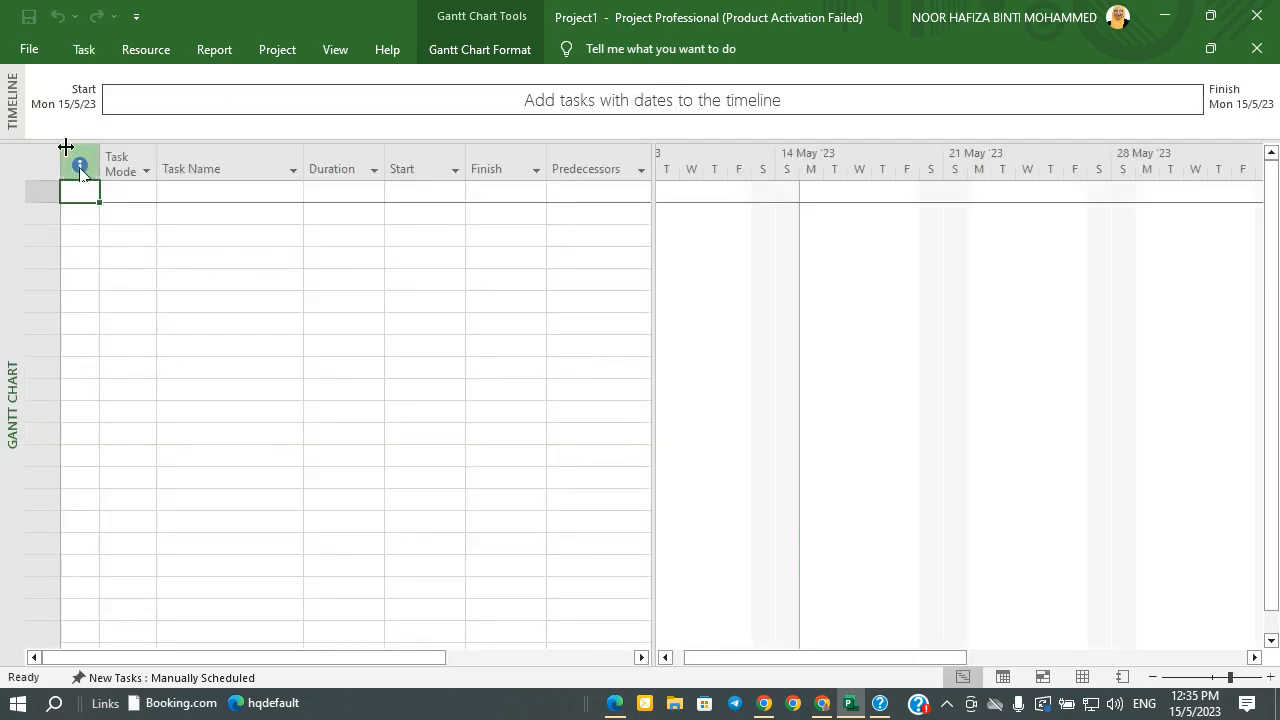
# Change the project display from the Gantt Chart to the custom view named View
pyautogui.click(29, 55)
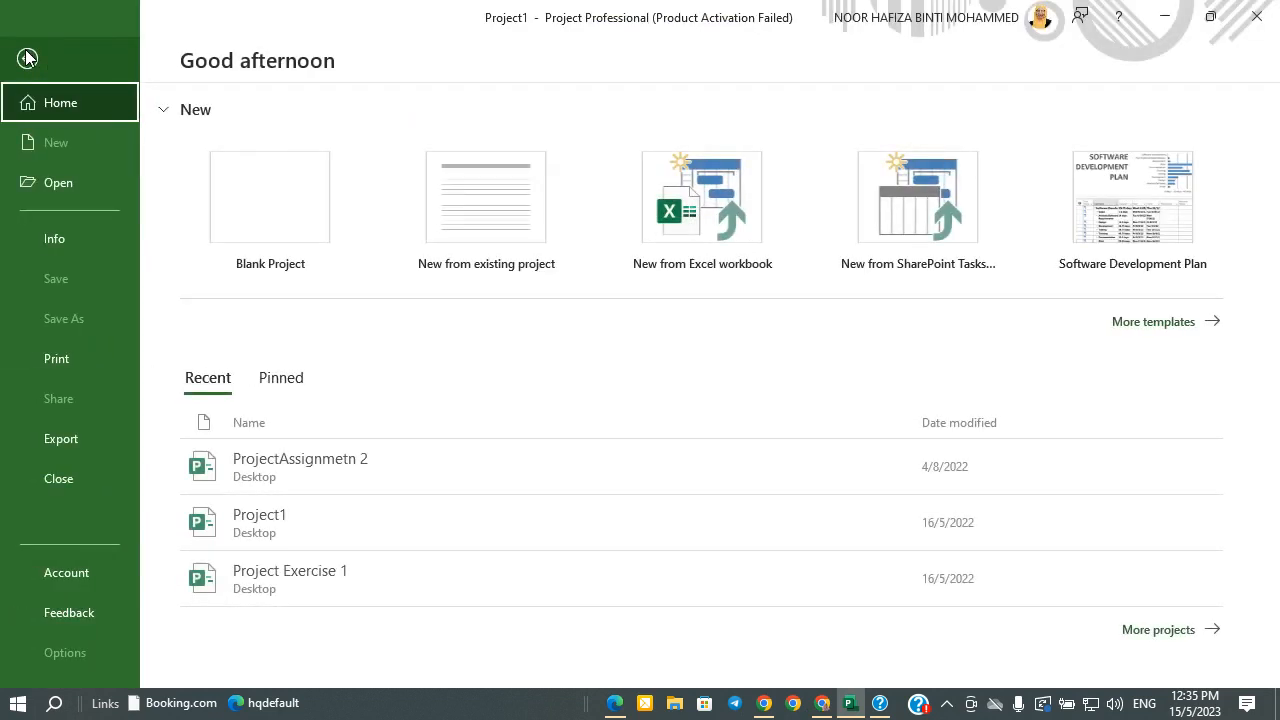
pyautogui.press('Escape')
pyautogui.click(105, 54)
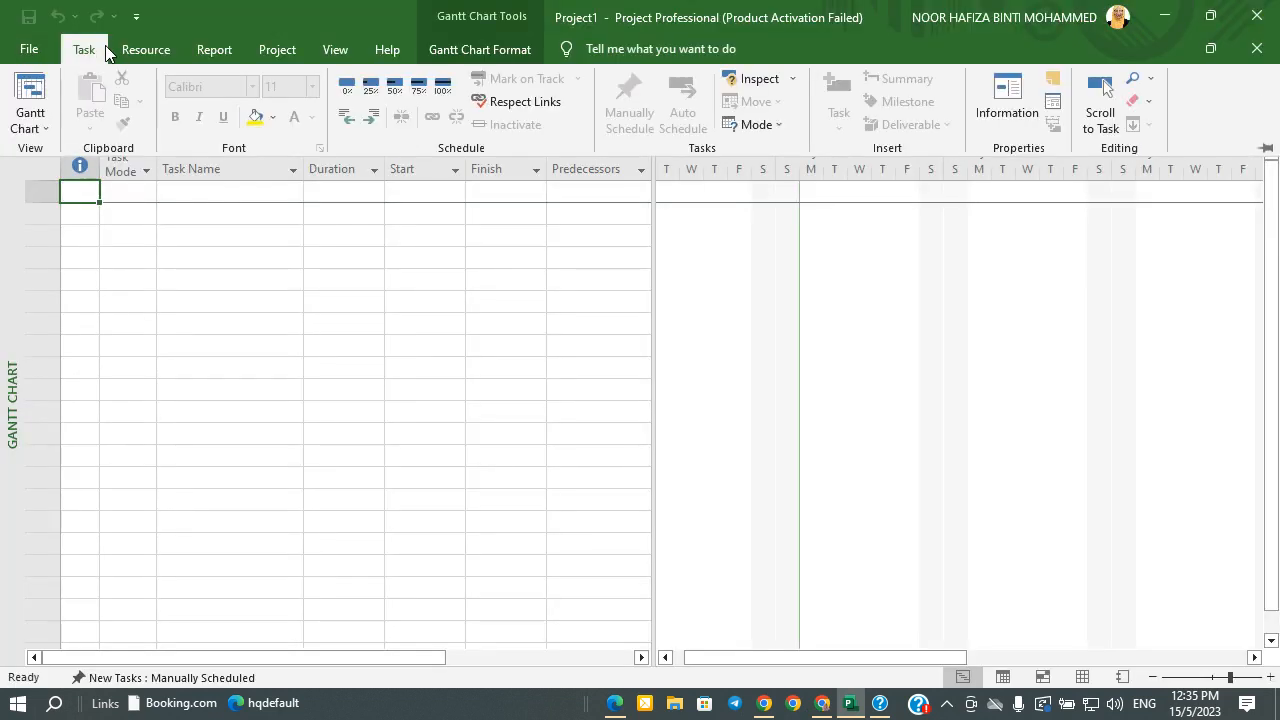
pyautogui.click(49, 124)
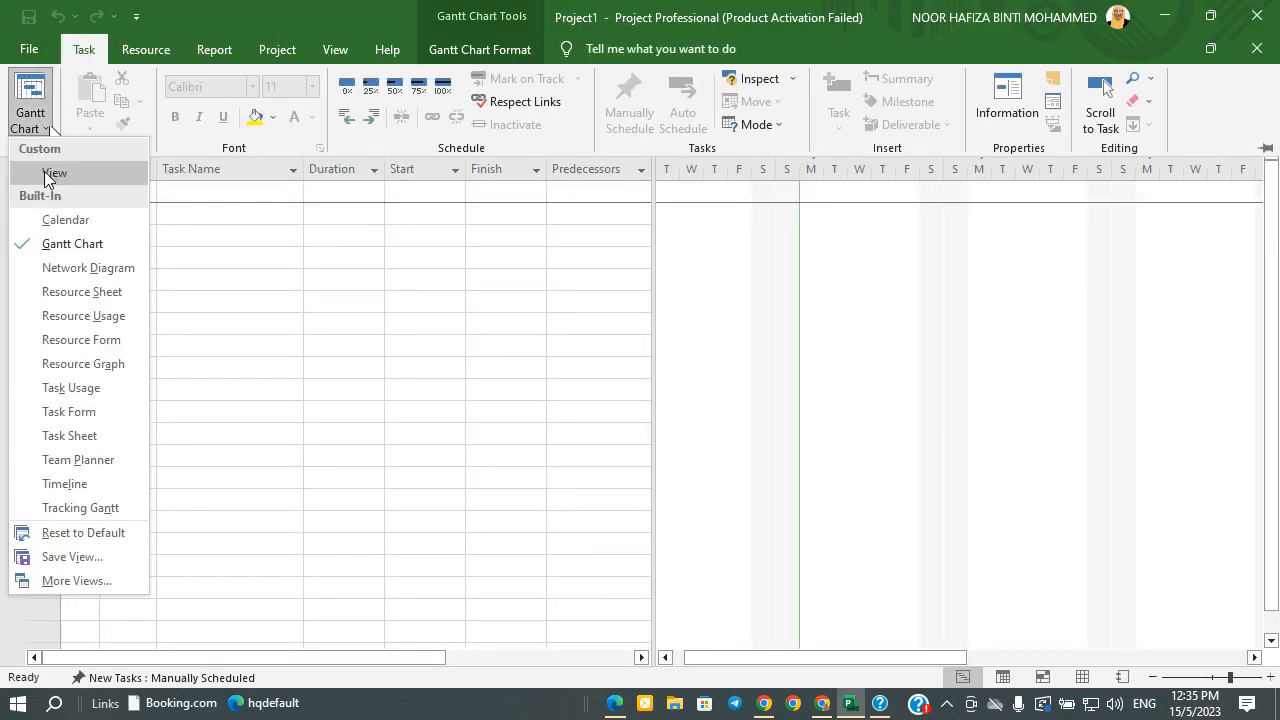
pyautogui.click(47, 172)
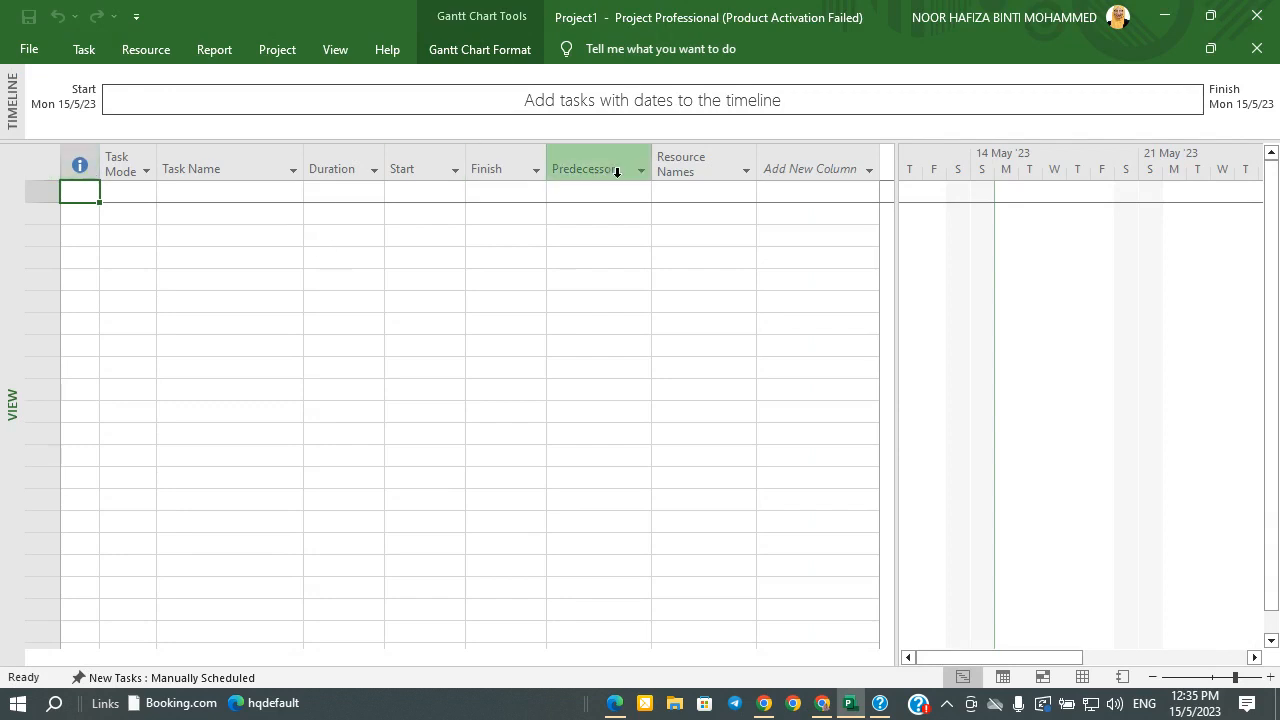
pyautogui.click(87, 55)
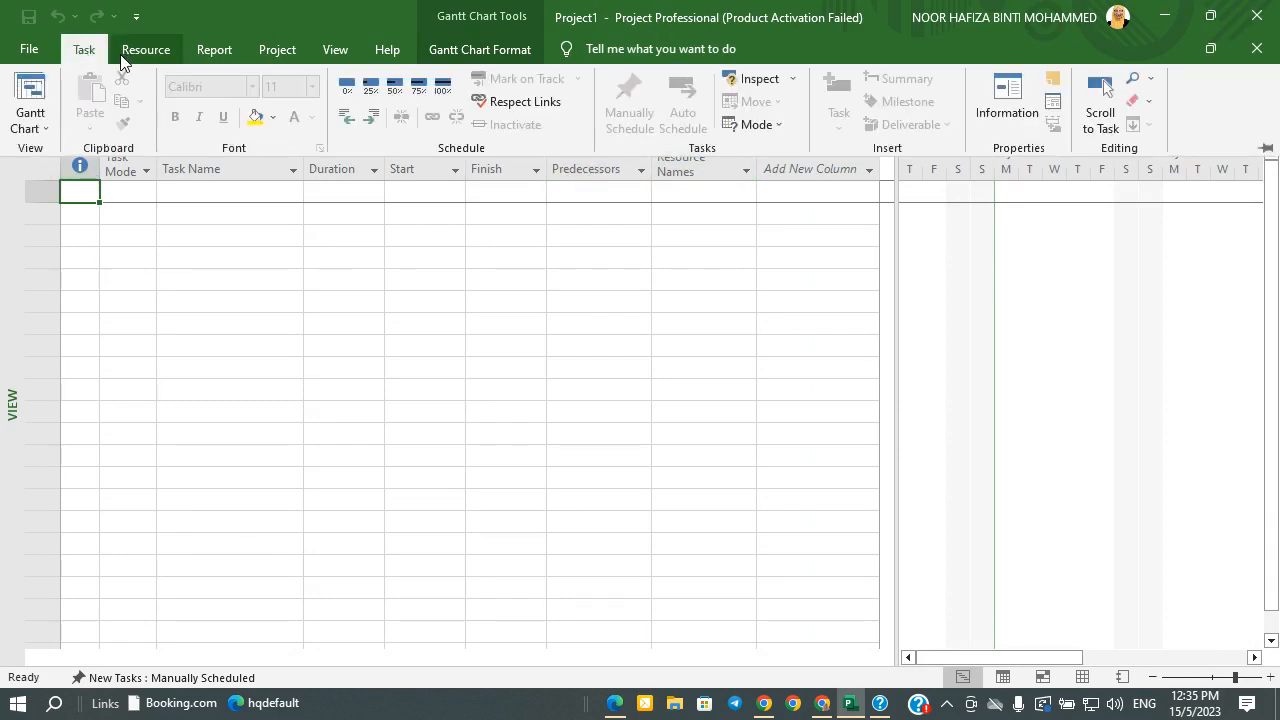
pyautogui.click(128, 56)
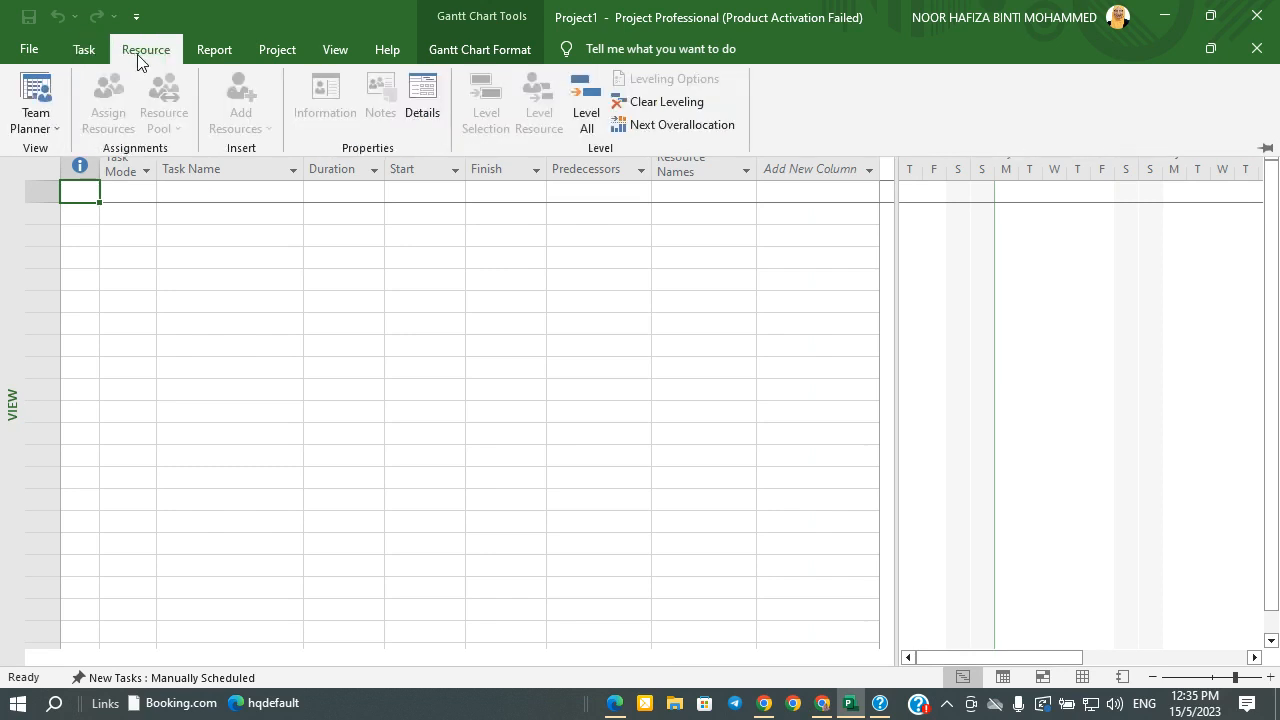
pyautogui.click(209, 58)
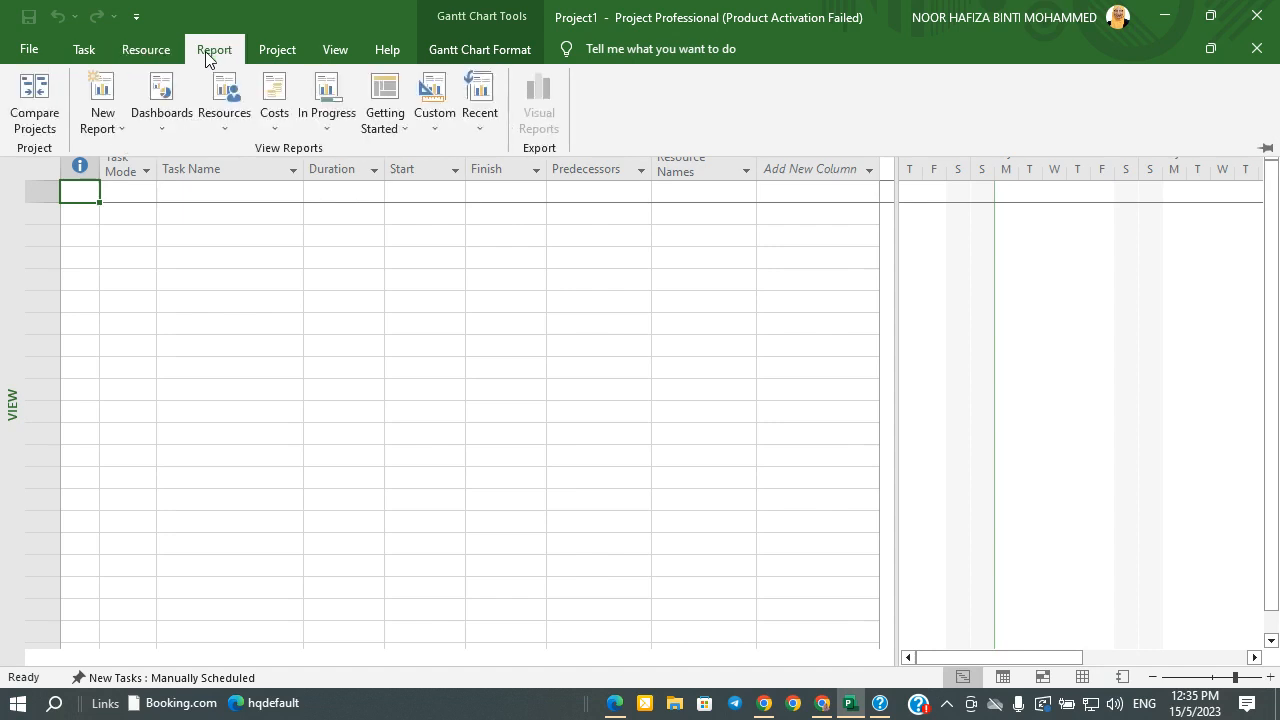
pyautogui.click(276, 52)
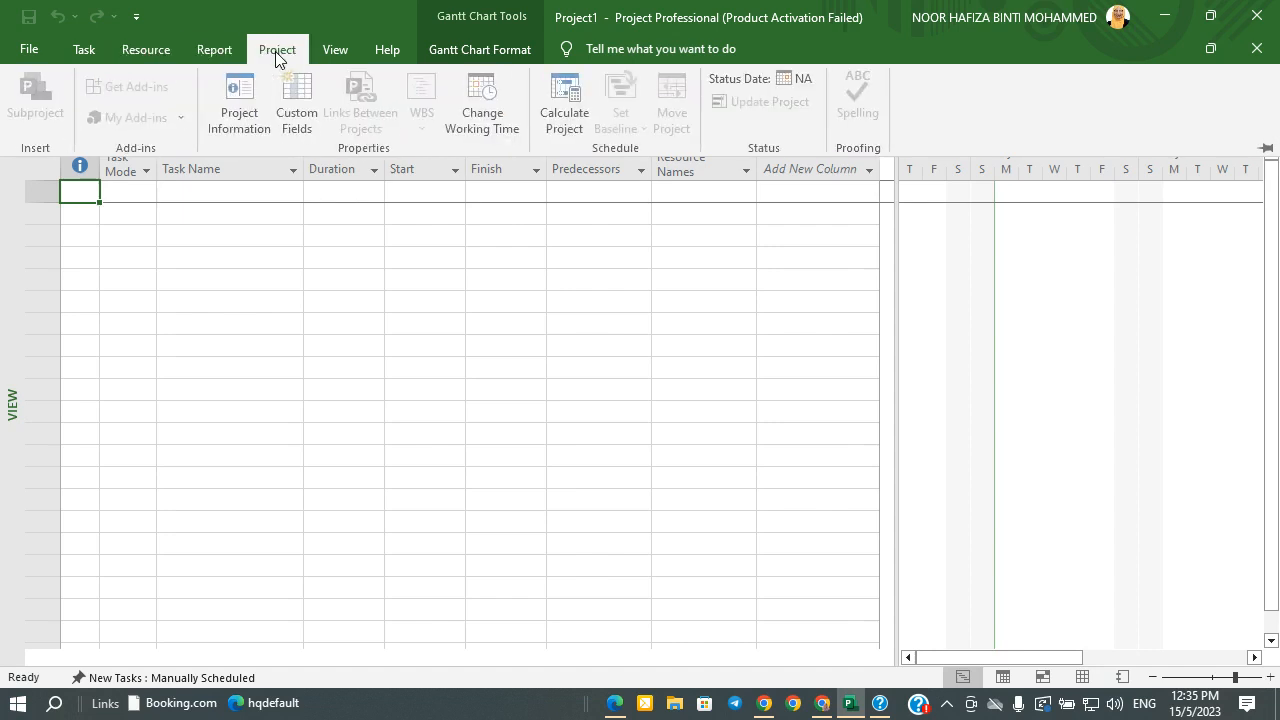
# Display the project in the built-in Gantt Chart view and in the Tracking Gantt view
pyautogui.click(328, 47)
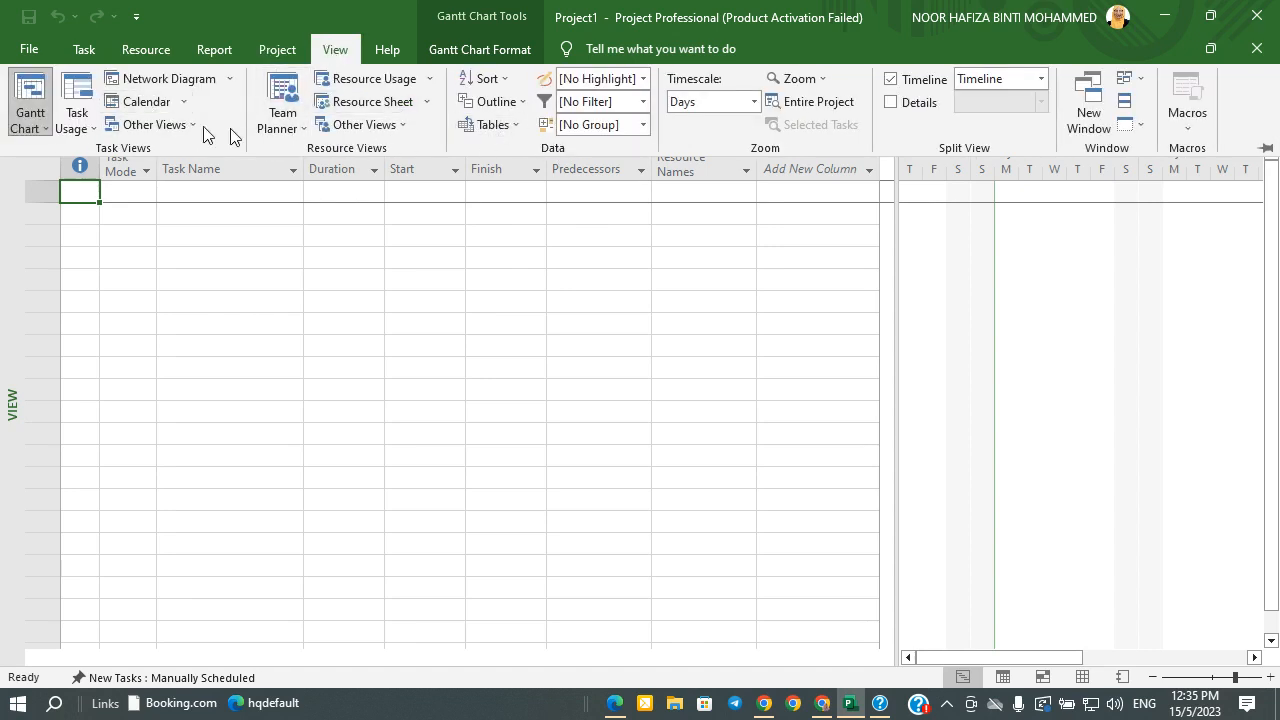
pyautogui.click(44, 129)
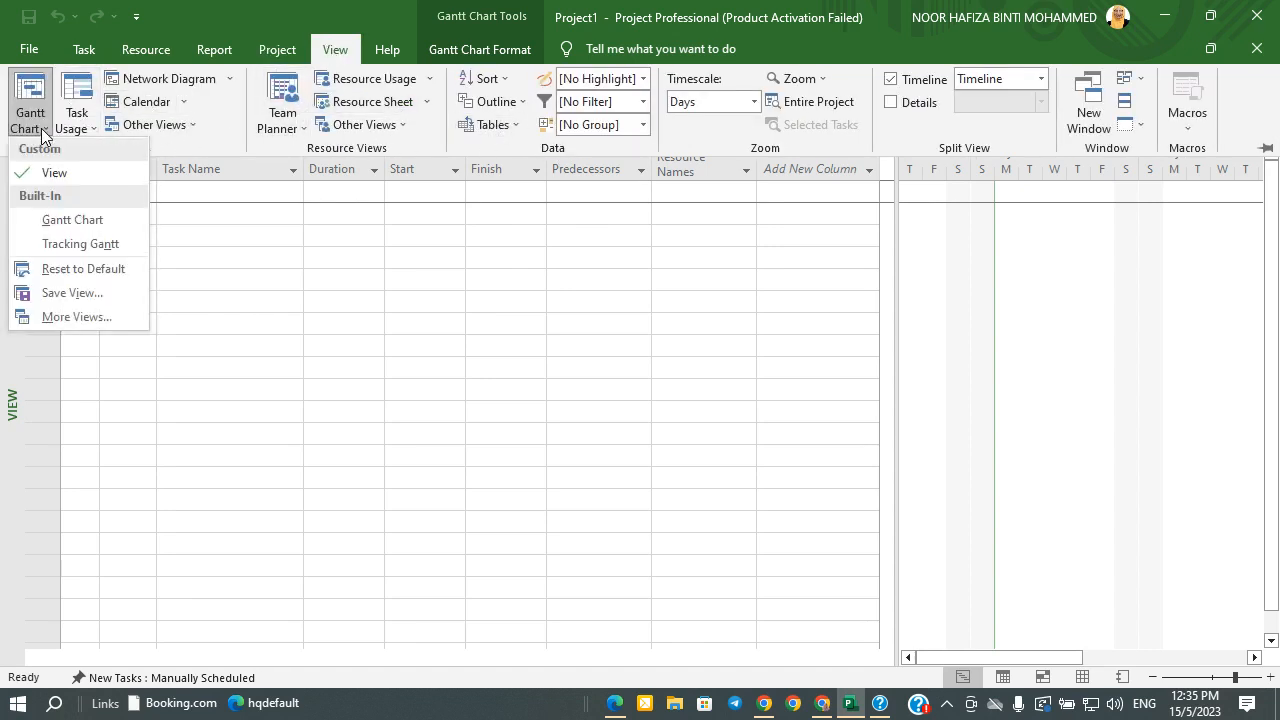
pyautogui.click(62, 220)
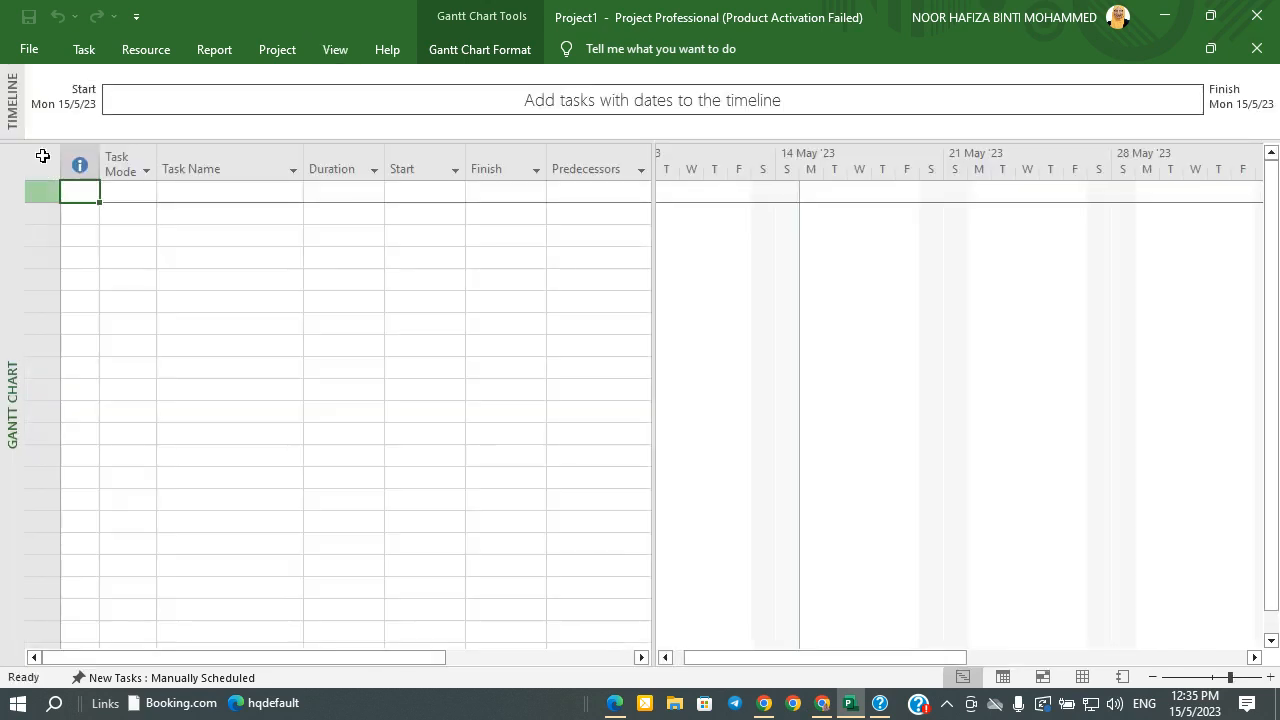
pyautogui.click(337, 50)
pyautogui.click(44, 129)
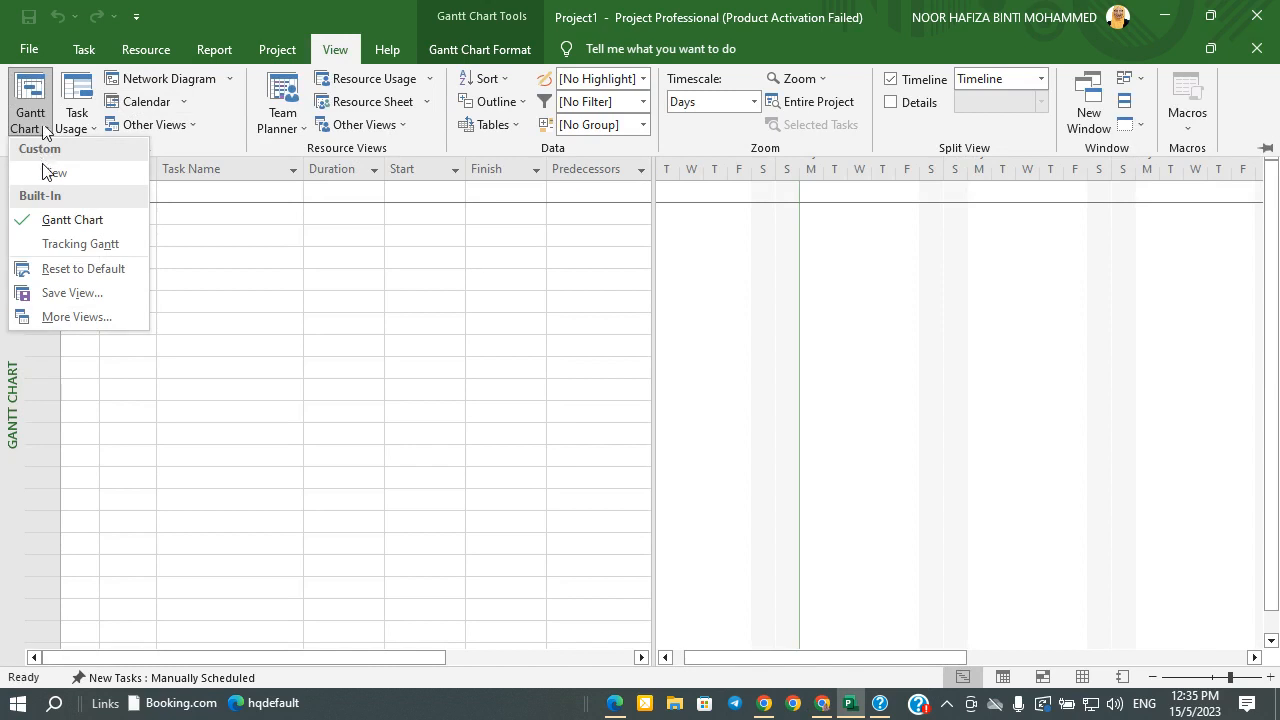
pyautogui.click(55, 244)
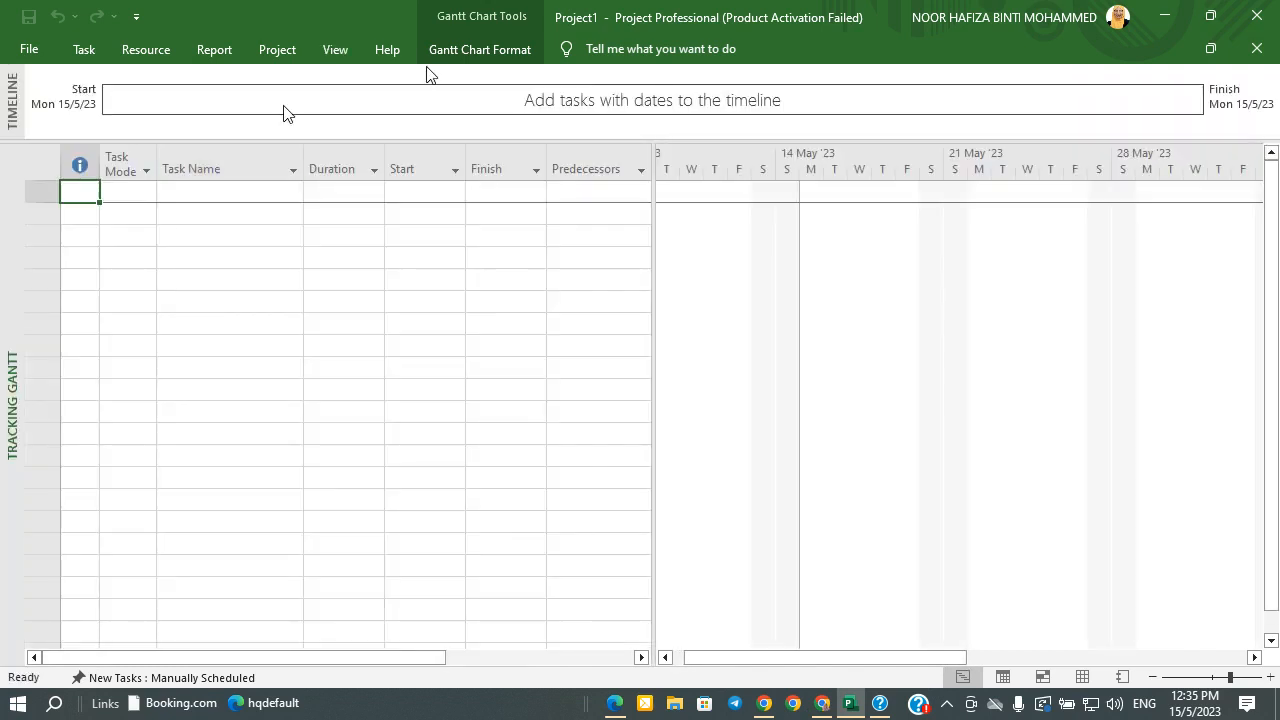
# Switch the project from Tracking Gantt back to the custom view named View
pyautogui.click(334, 52)
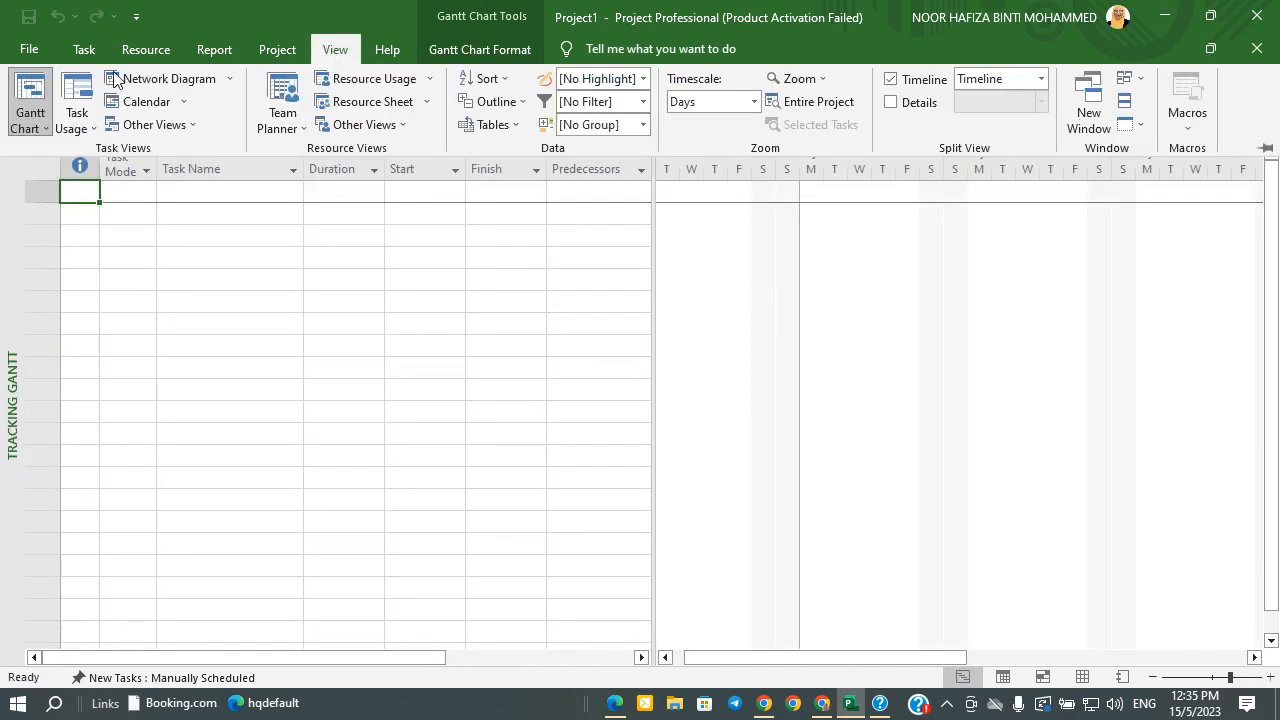
pyautogui.click(30, 122)
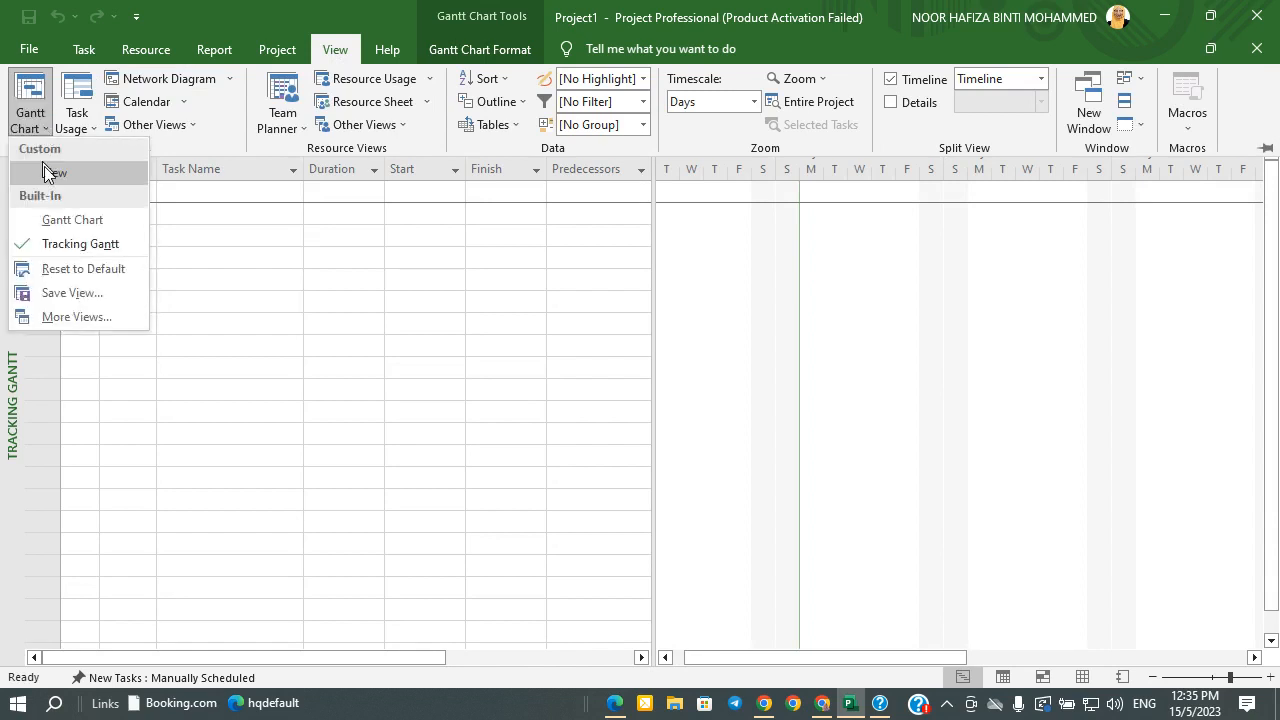
pyautogui.click(55, 217)
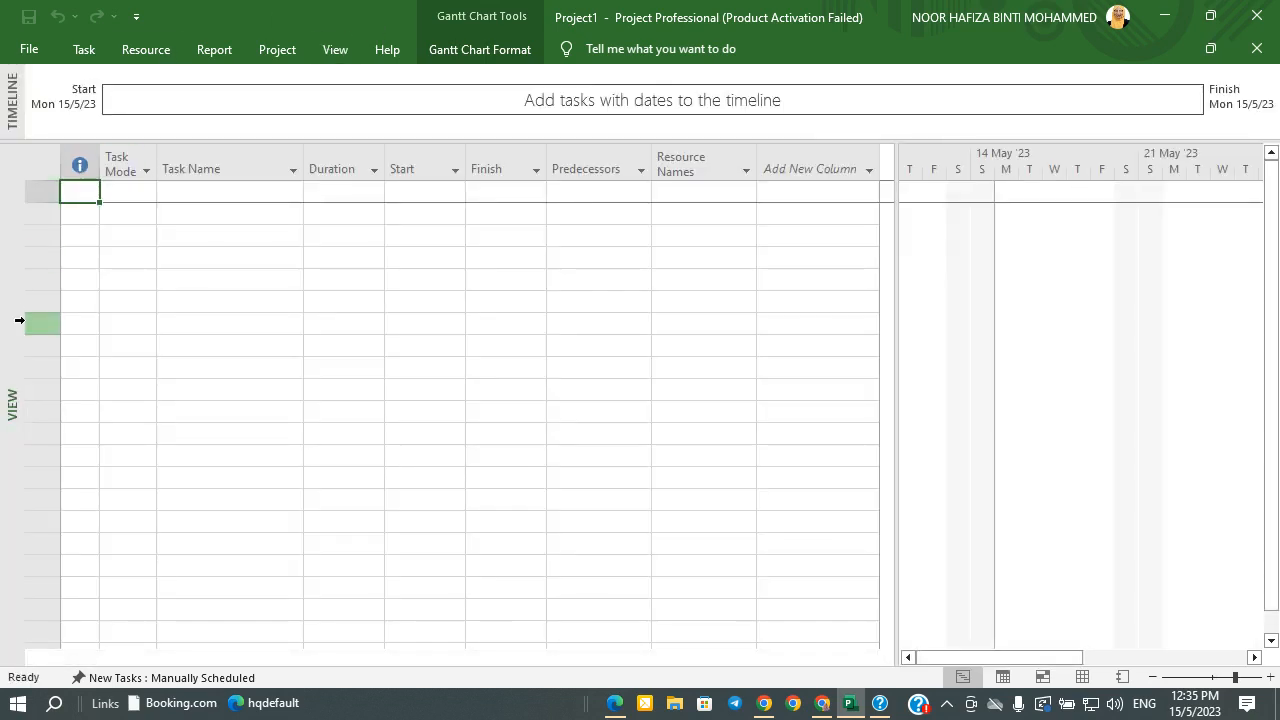
pyautogui.click(281, 55)
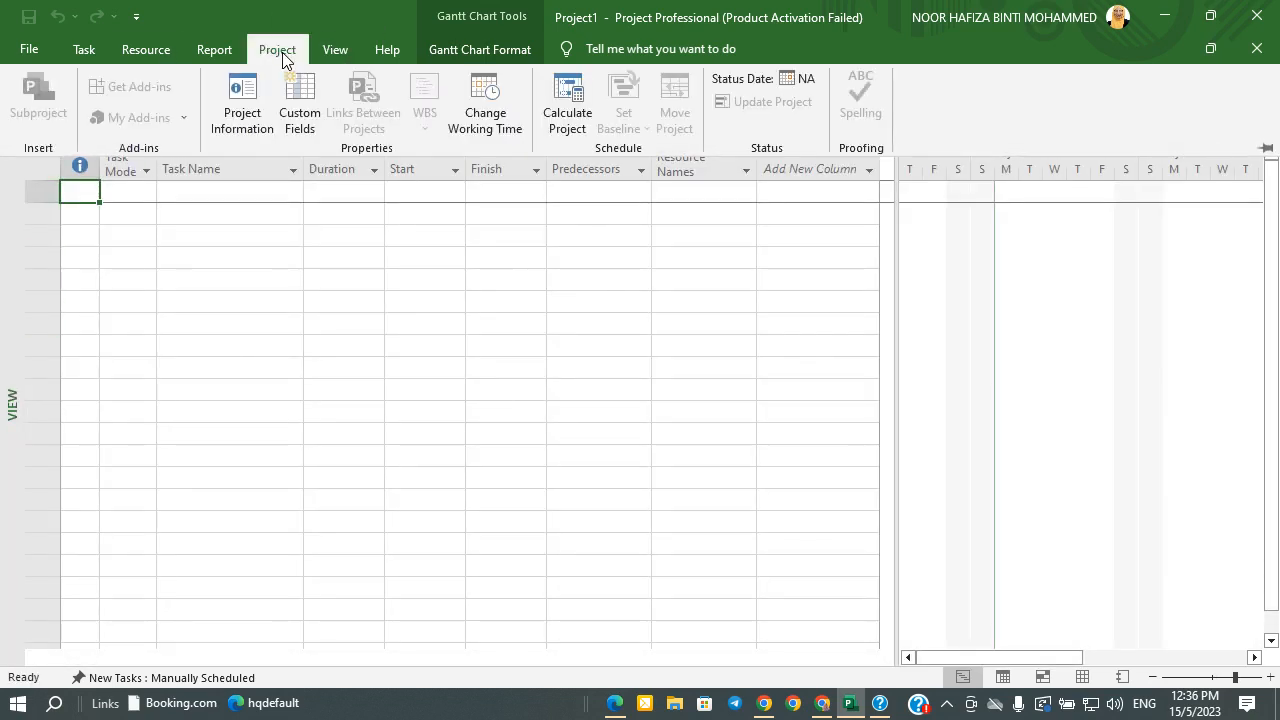
pyautogui.click(345, 49)
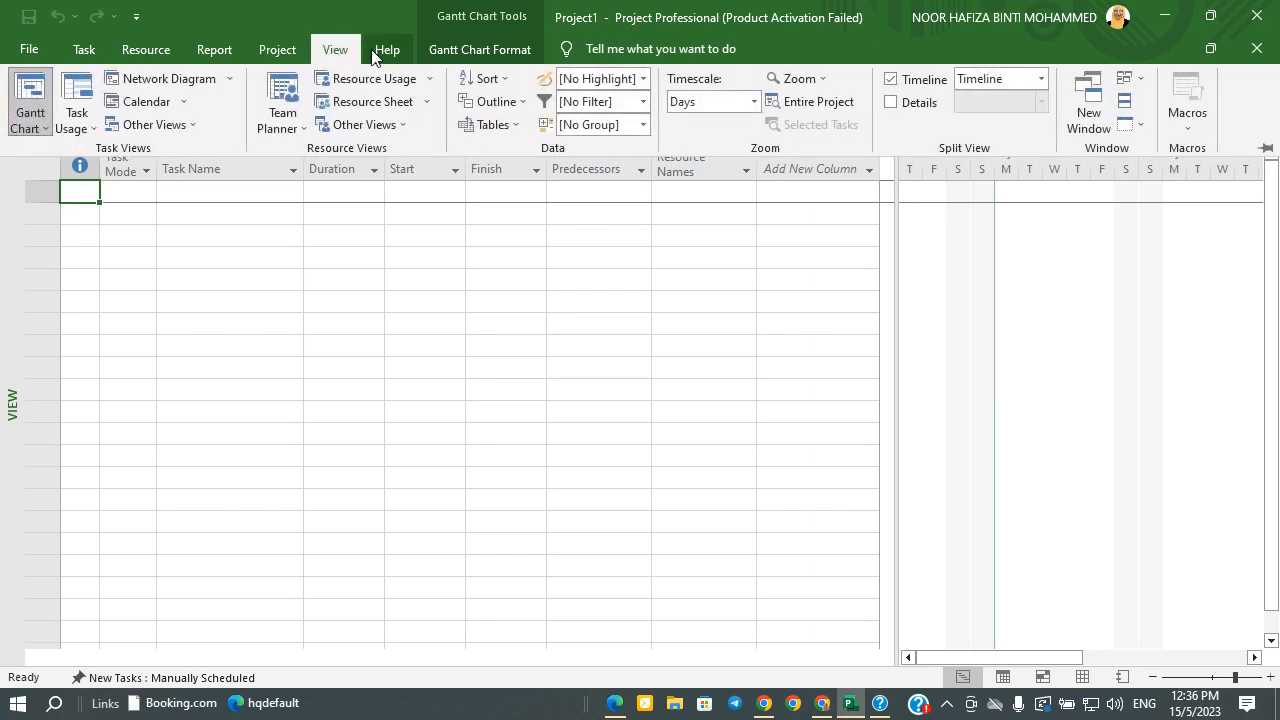
pyautogui.click(453, 48)
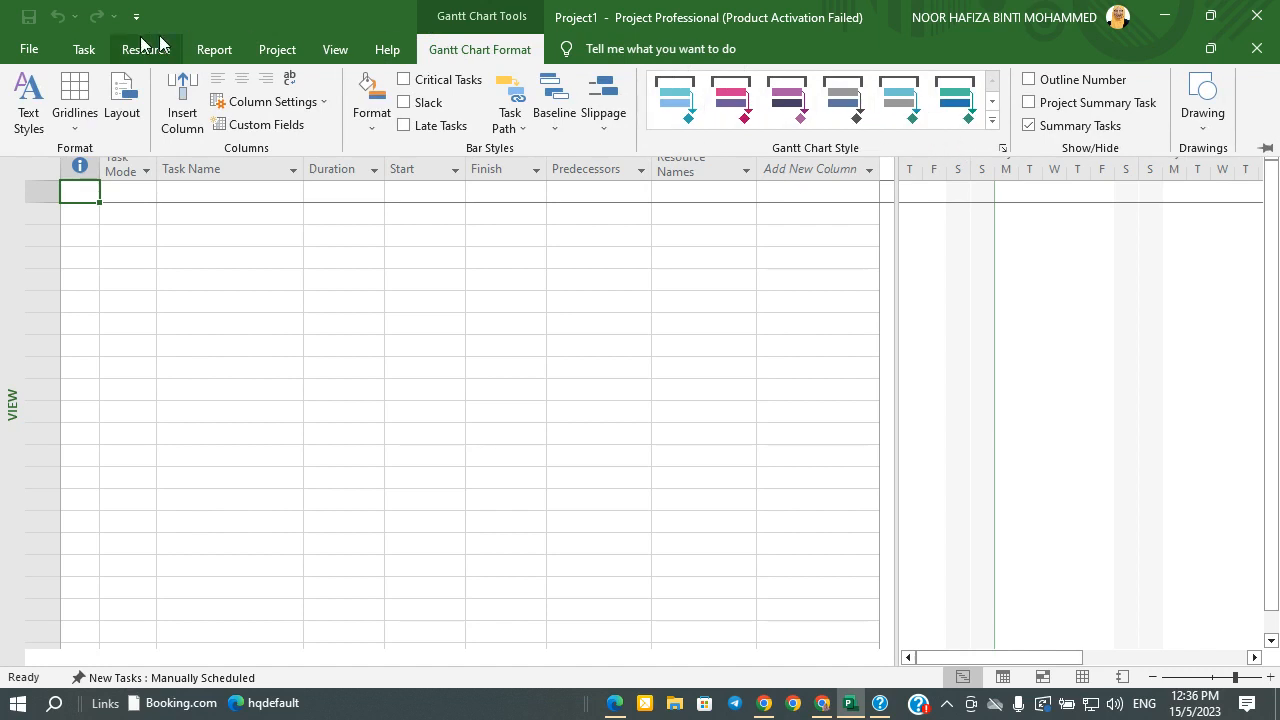
pyautogui.click(95, 50)
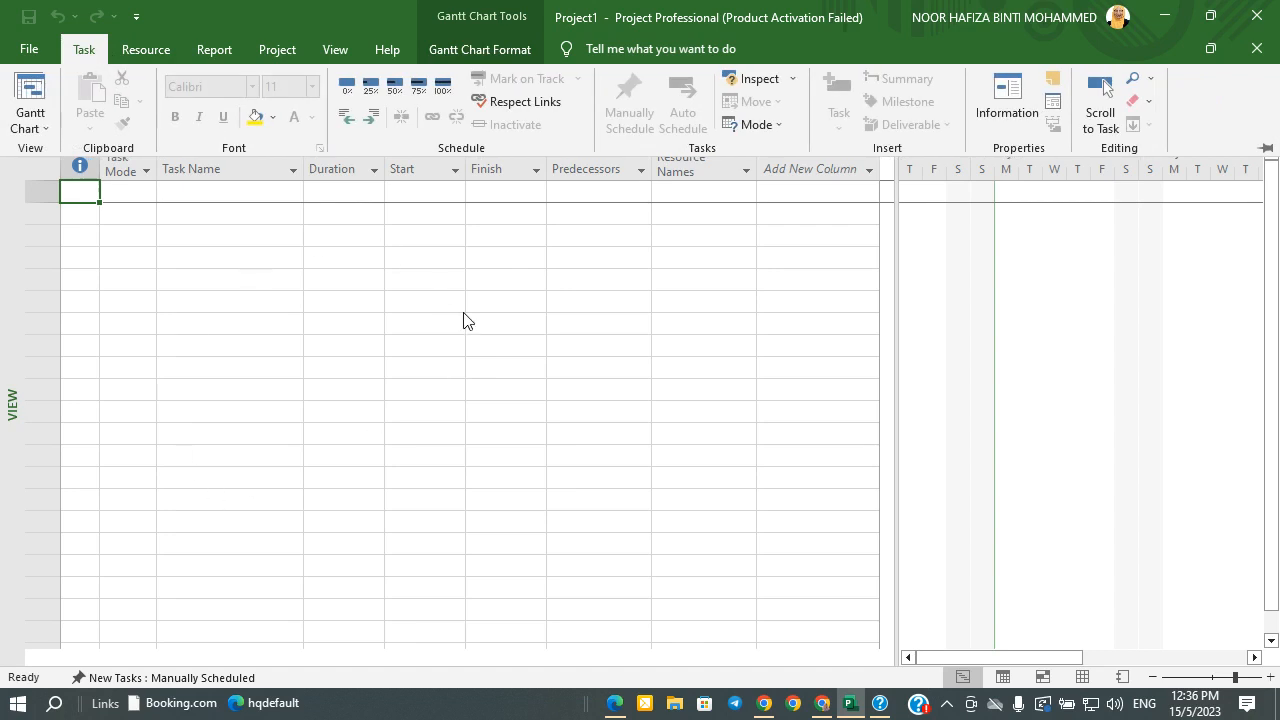
# Open the project information and set the project's start date to Monday 15/5/2023
pyautogui.click(282, 50)
pyautogui.click(243, 118)
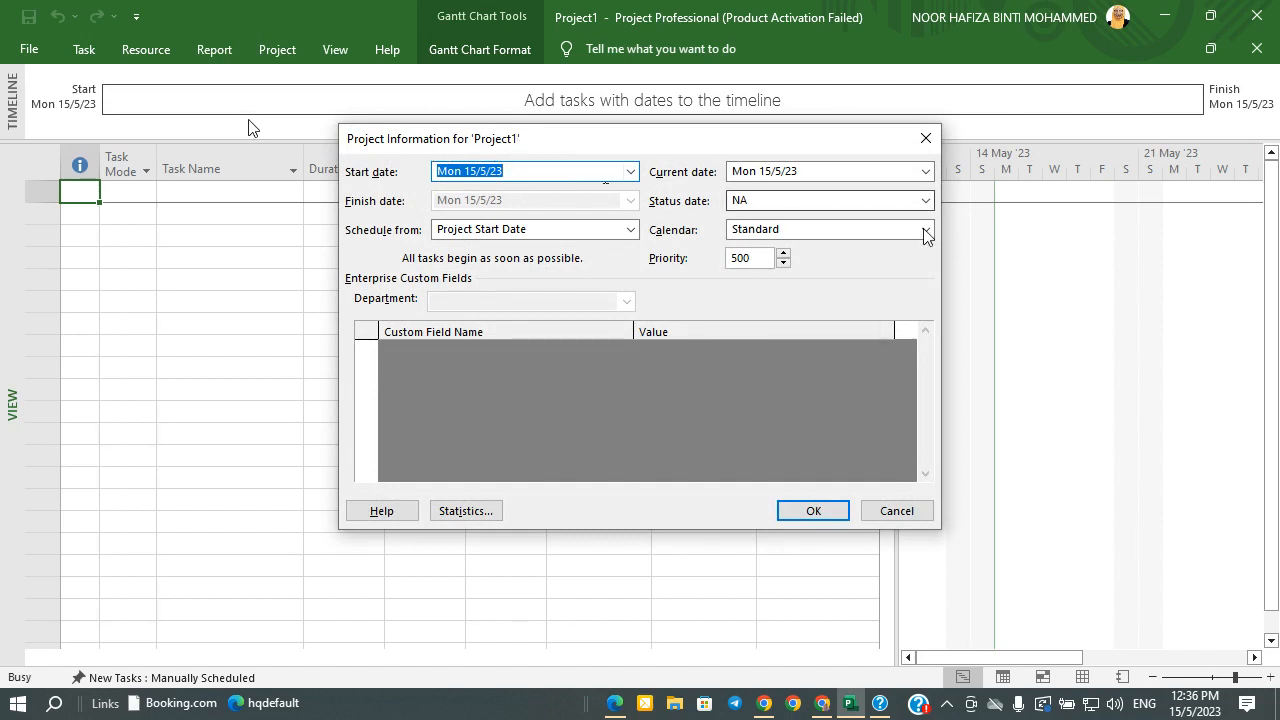
pyautogui.click(632, 172)
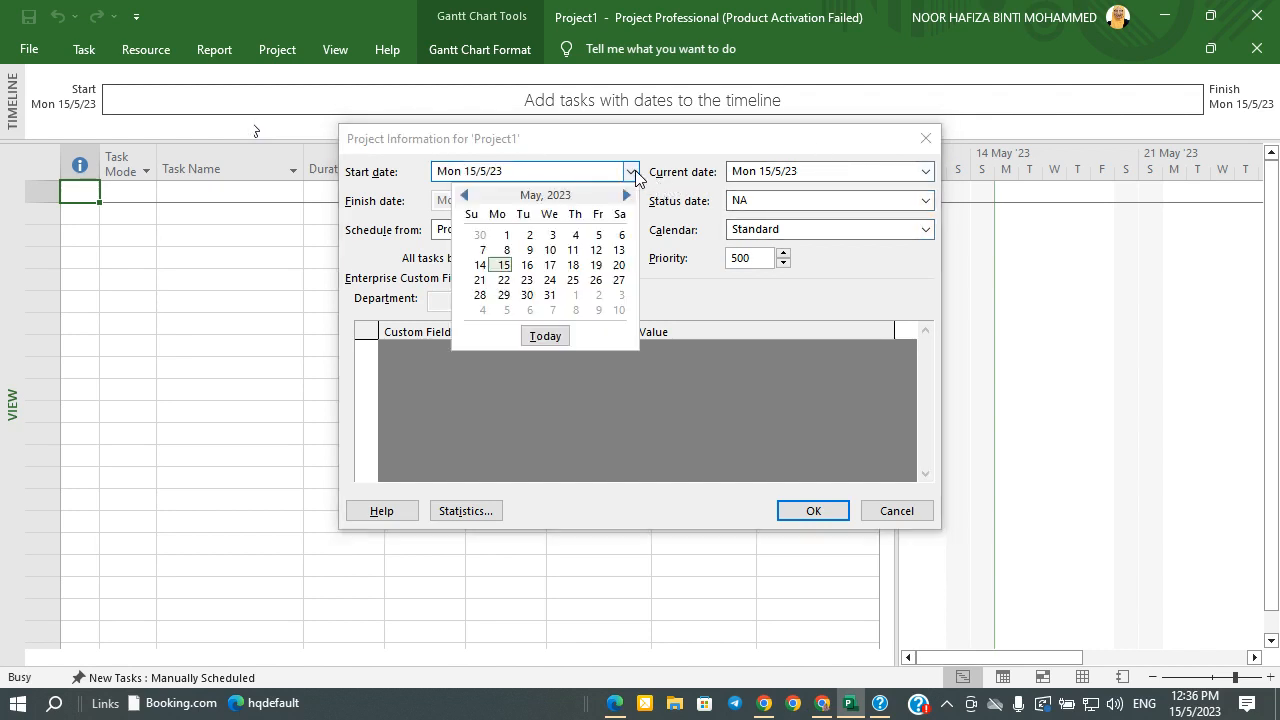
pyautogui.click(503, 265)
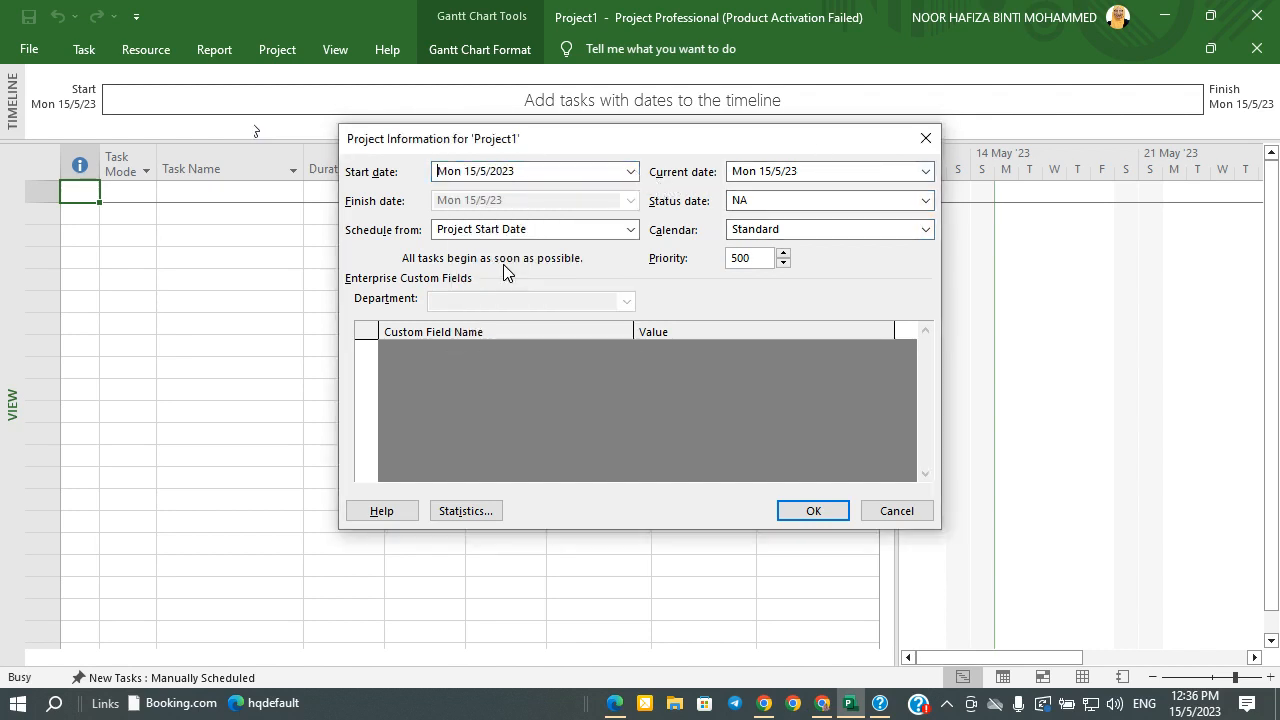
# Set the project's current date to 15/6/2023, keep the Standard calendar, and apply the project information
pyautogui.click(926, 172)
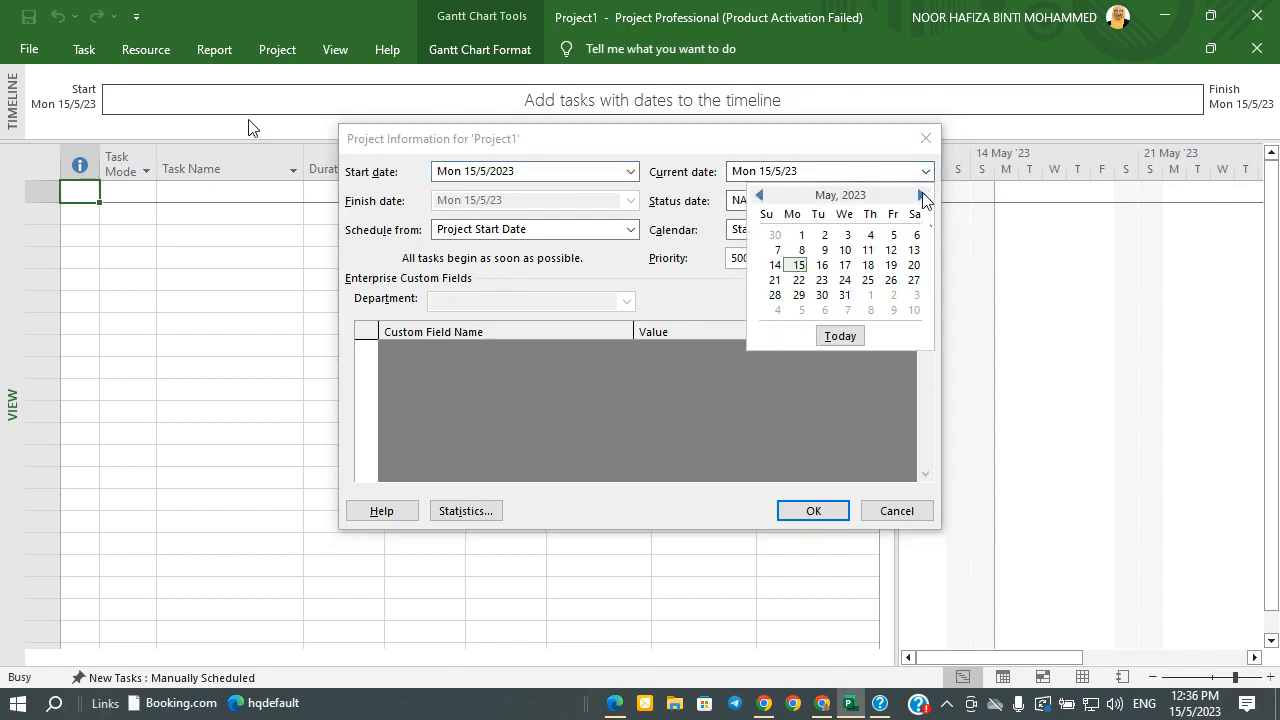
pyautogui.click(921, 195)
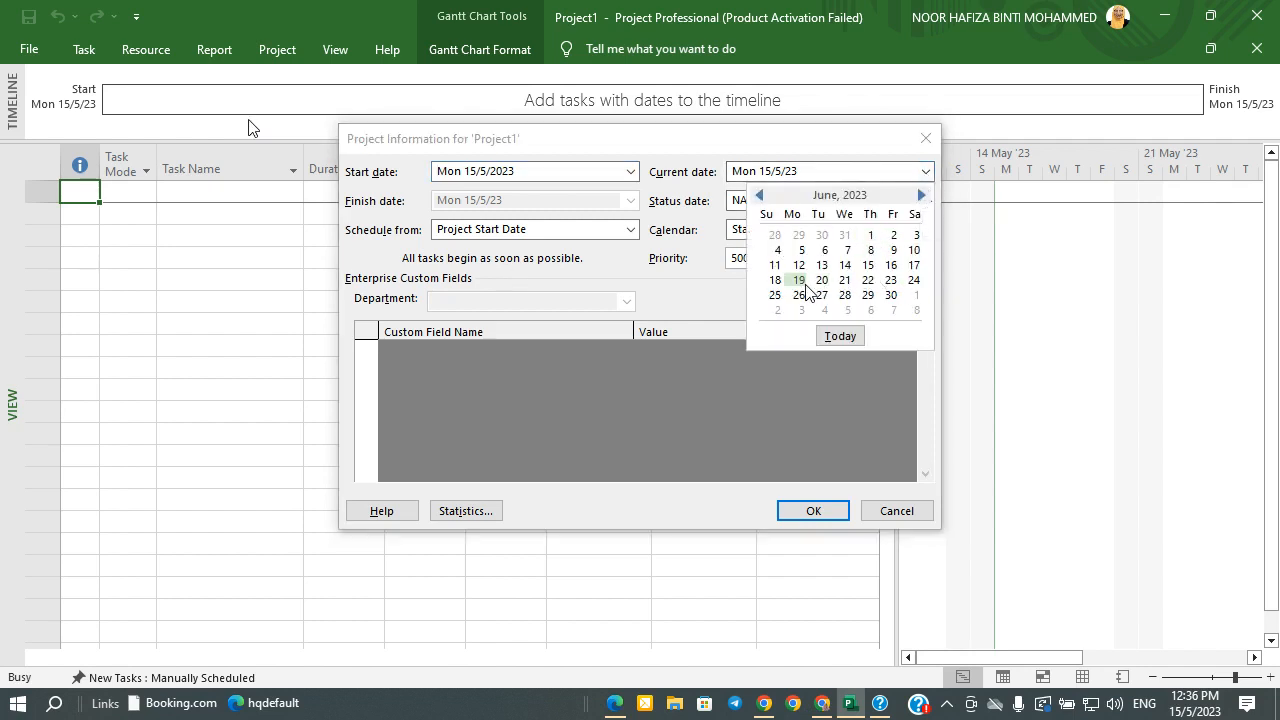
pyautogui.click(868, 265)
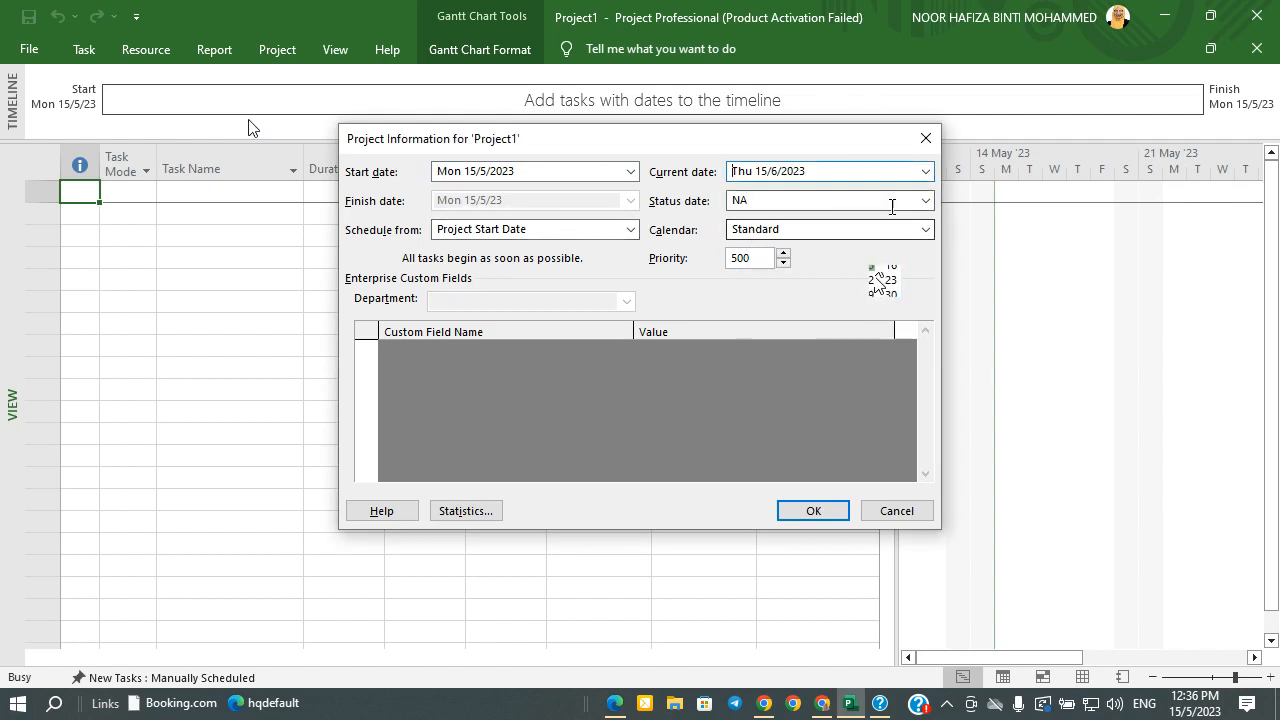
pyautogui.click(925, 229)
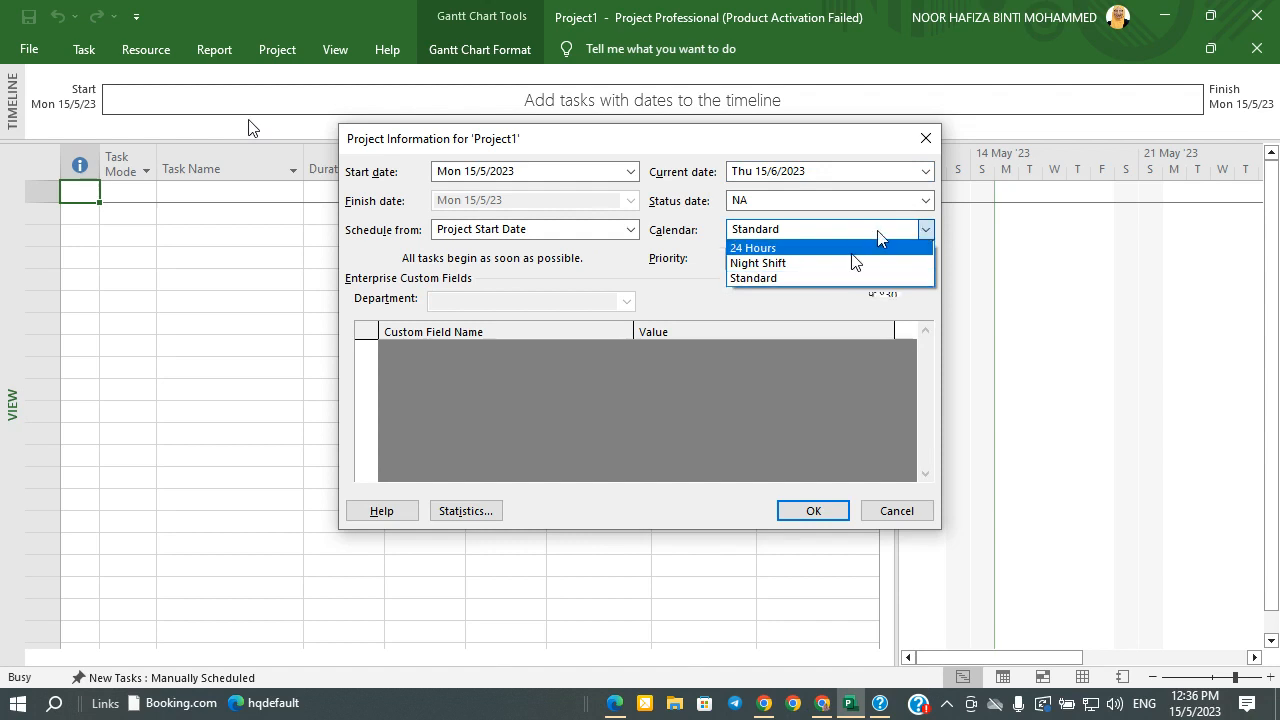
pyautogui.click(877, 278)
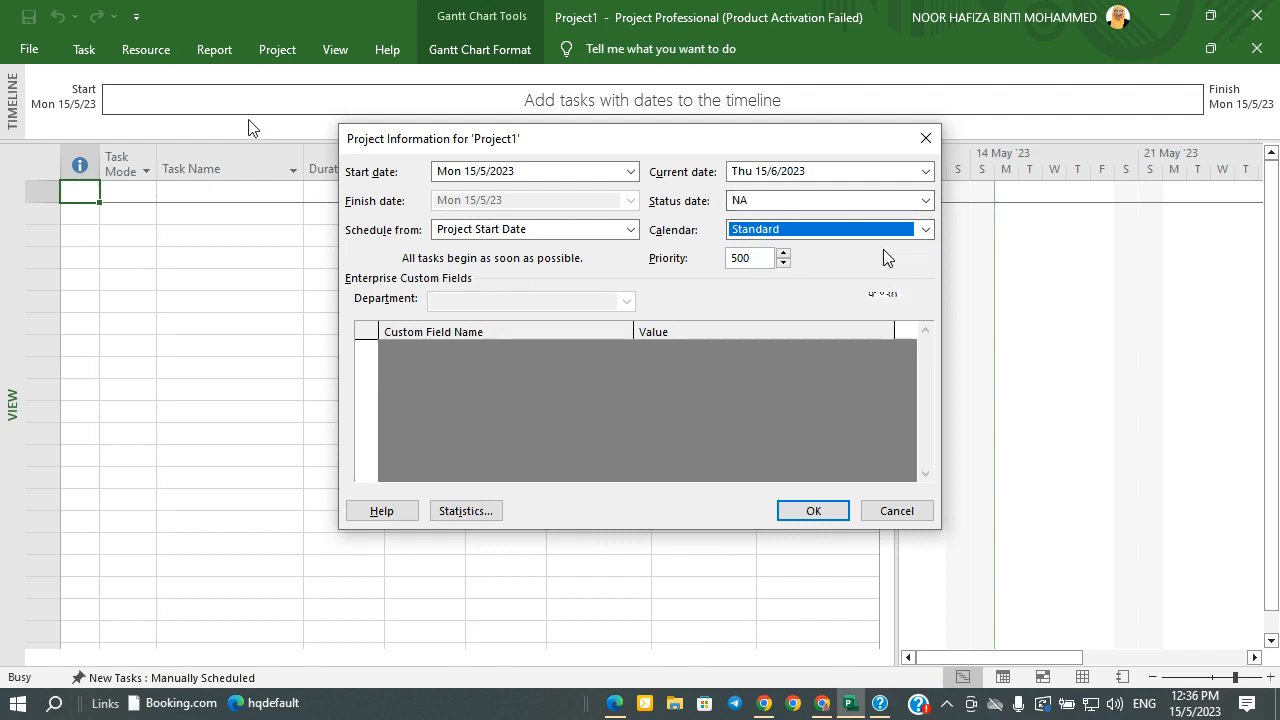
pyautogui.click(826, 512)
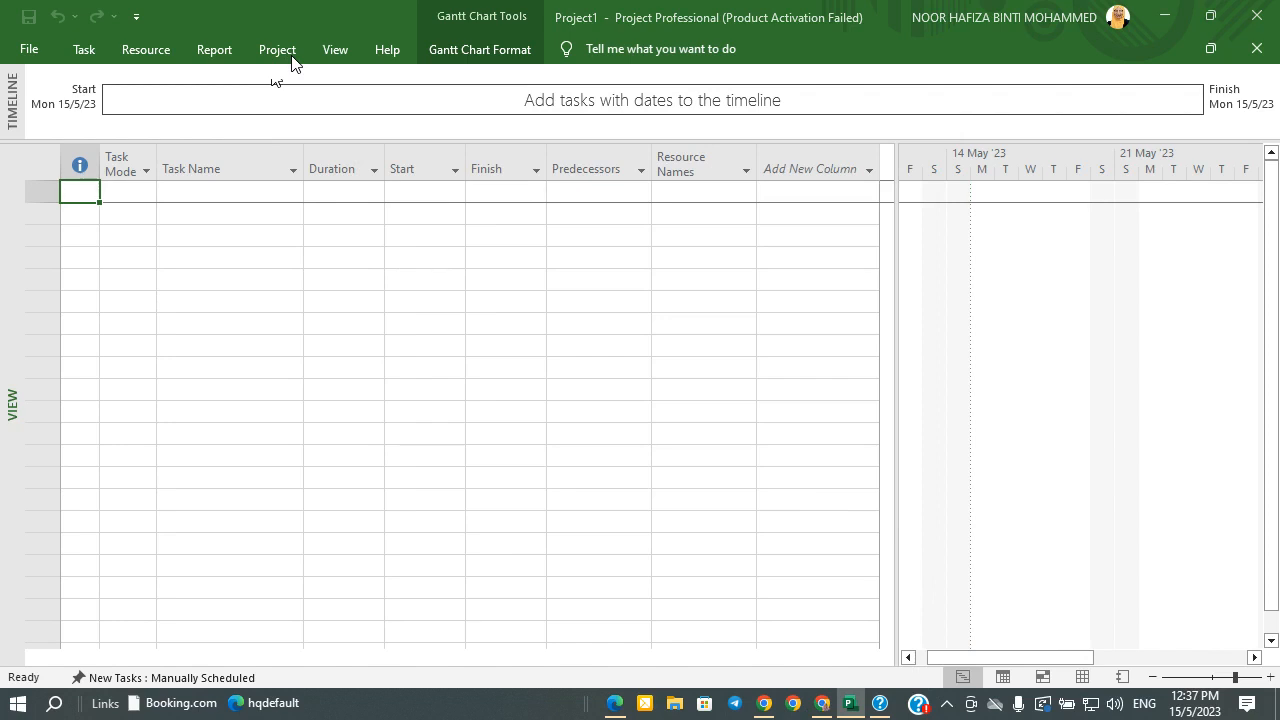
# Review the available base calendars and the Standard calendar's working times in the Change Working Time settings, without changing anything
pyautogui.click(221, 164)
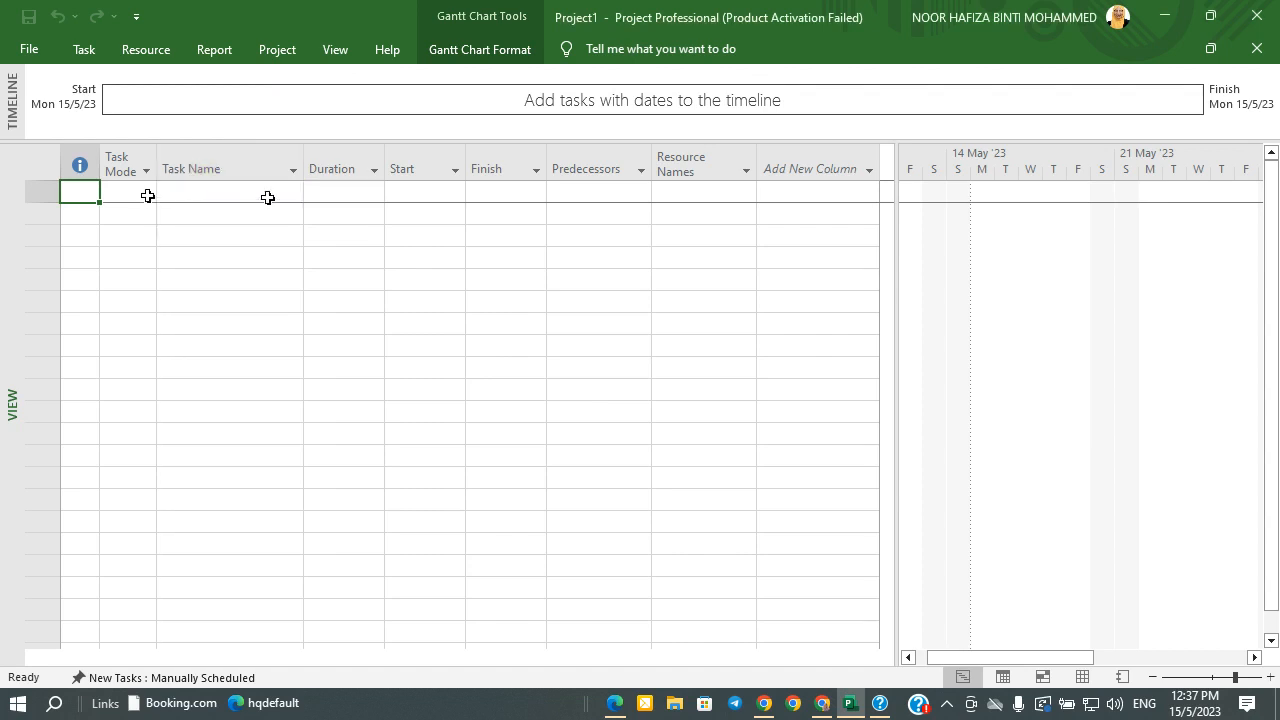
pyautogui.click(270, 49)
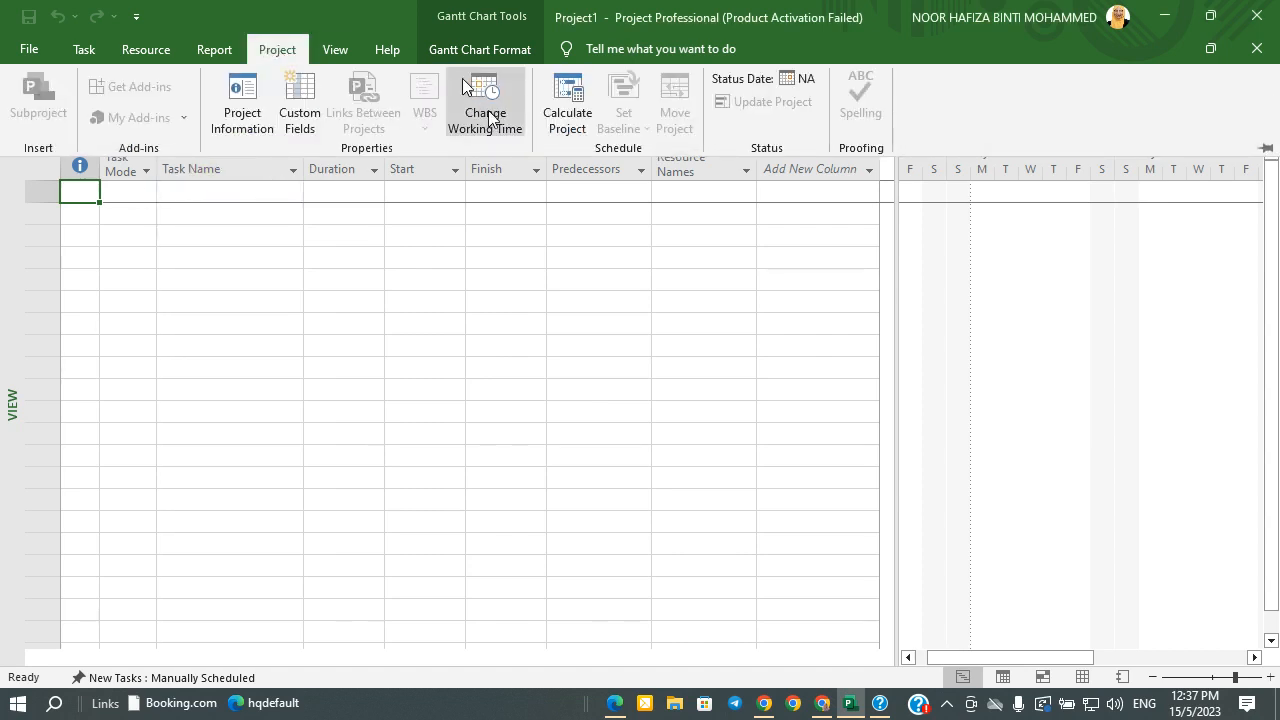
pyautogui.click(488, 117)
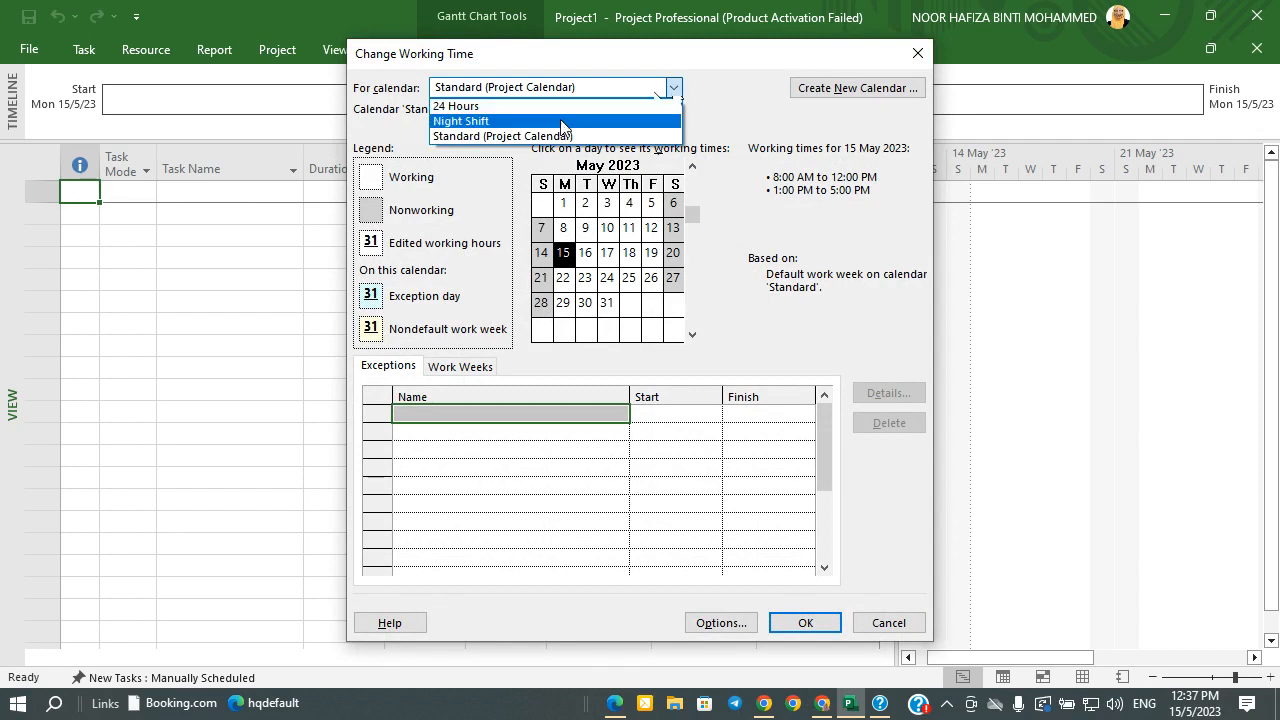
pyautogui.click(606, 89)
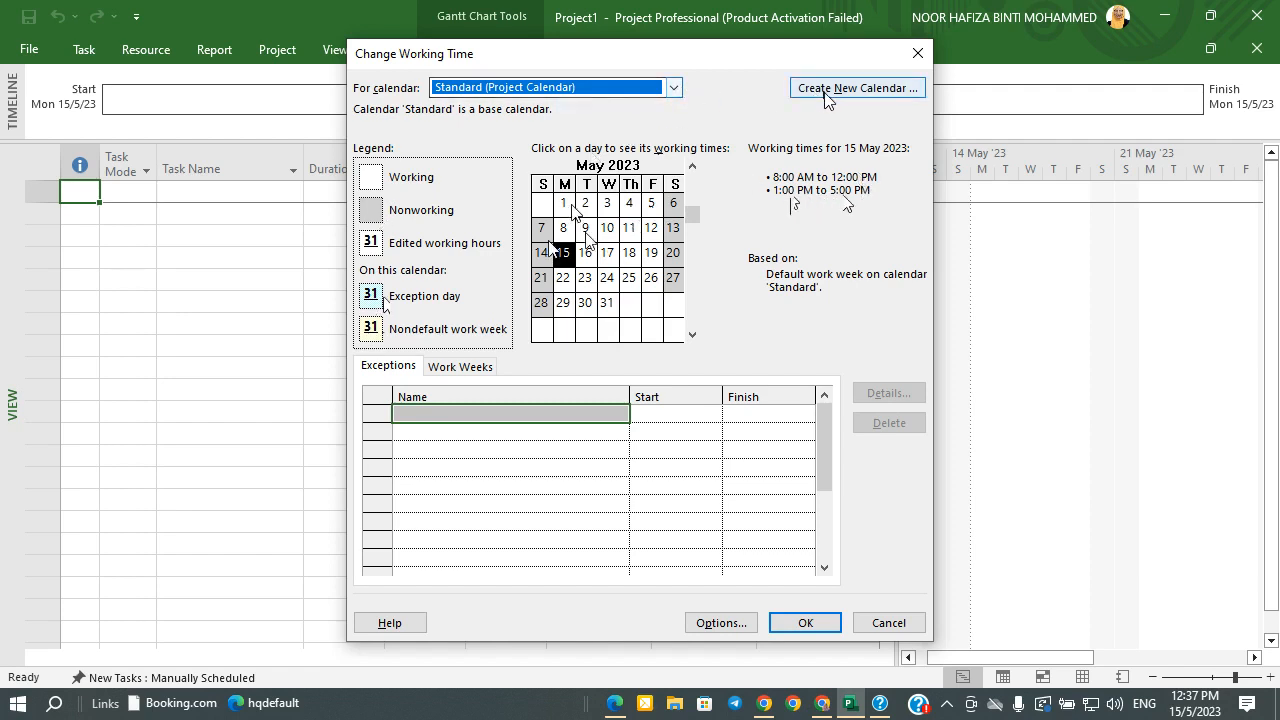
pyautogui.click(916, 54)
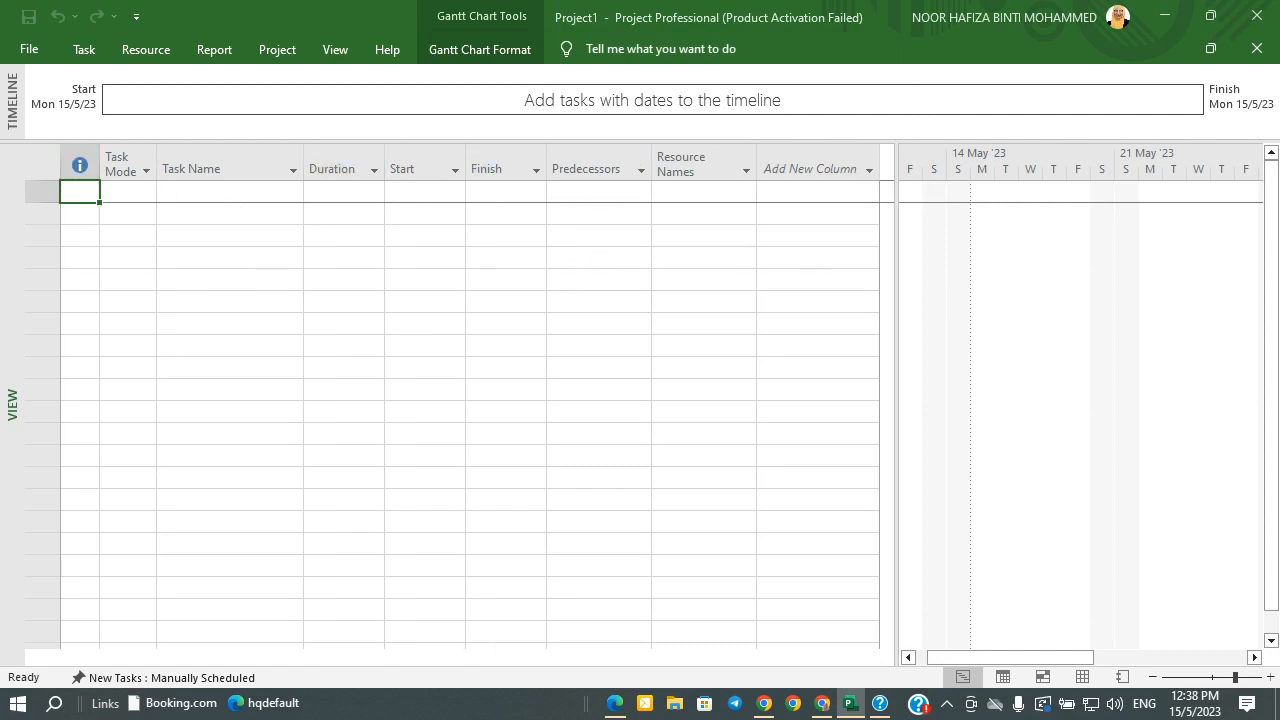
# Enter Preparation and Participant List Name as the first two tasks of the project
pyautogui.click(185, 198)
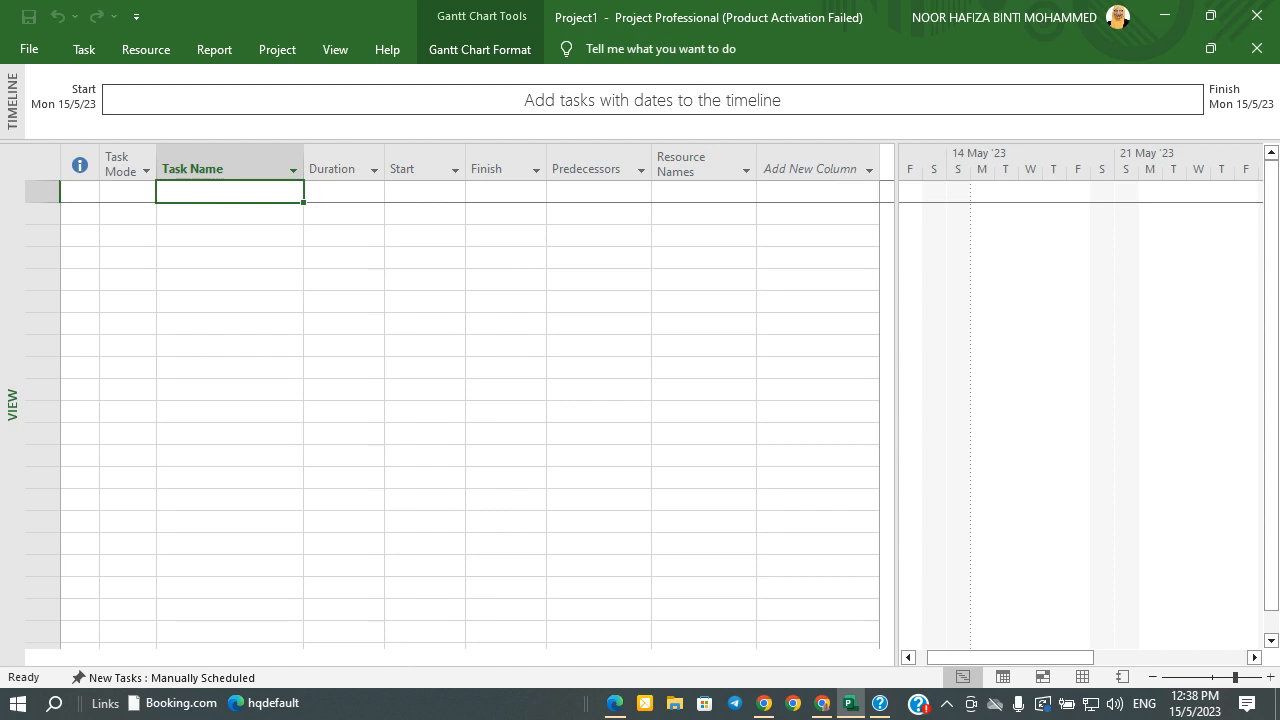
pyautogui.write('Preparation')
pyautogui.click(238, 212)
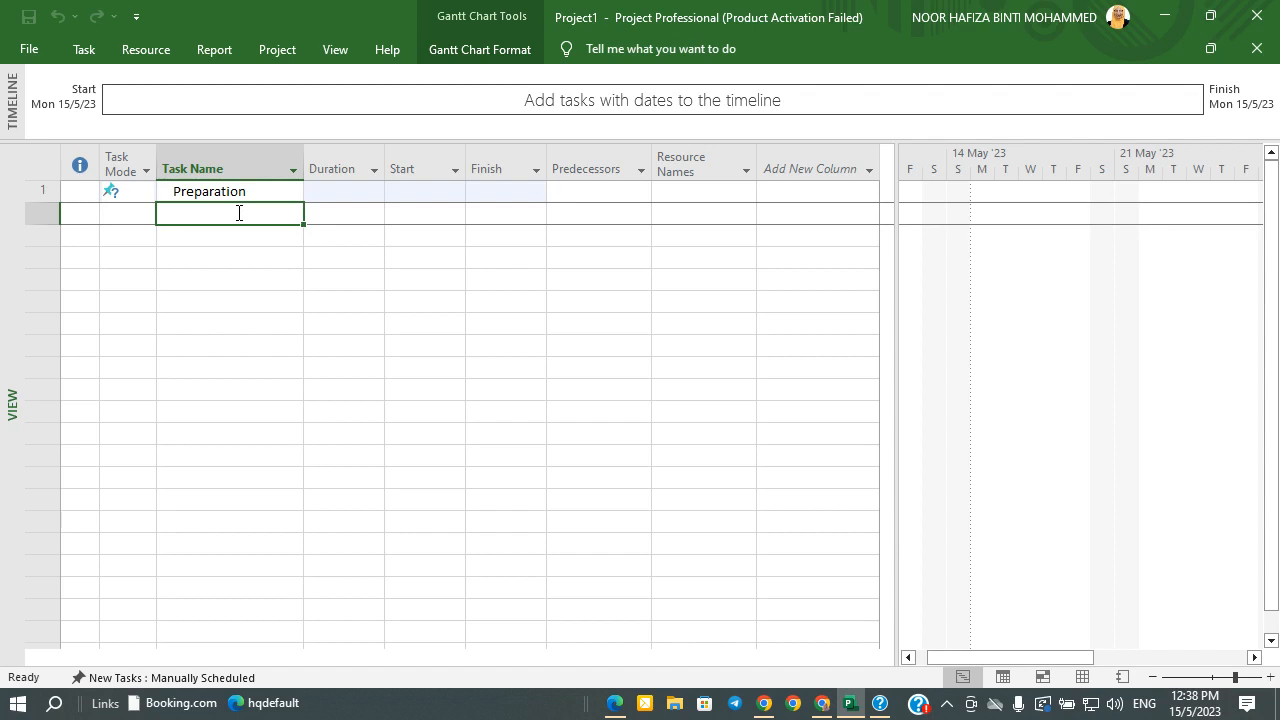
pyautogui.click(239, 213)
pyautogui.write('Participant List Name')
pyautogui.press('Return')
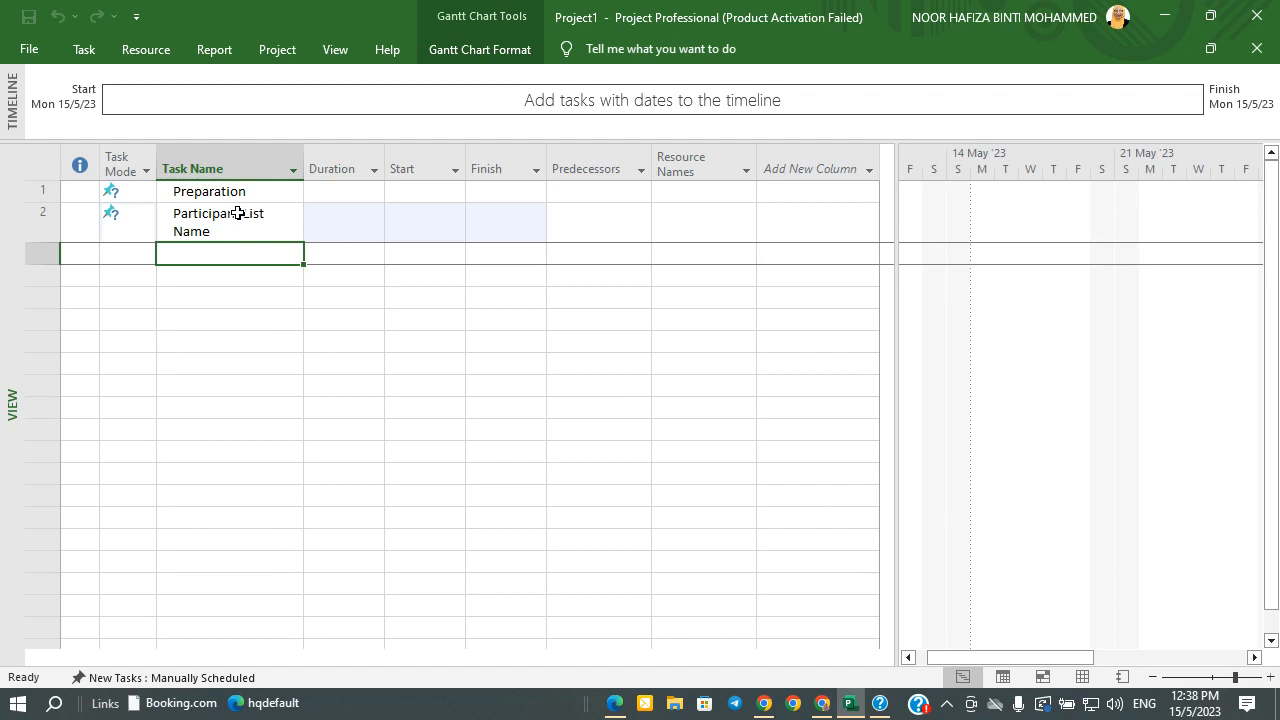
# Add the tasks Booking Food and Beverages and Planning Activities below Participant List Name
pyautogui.write('Booking Food ')
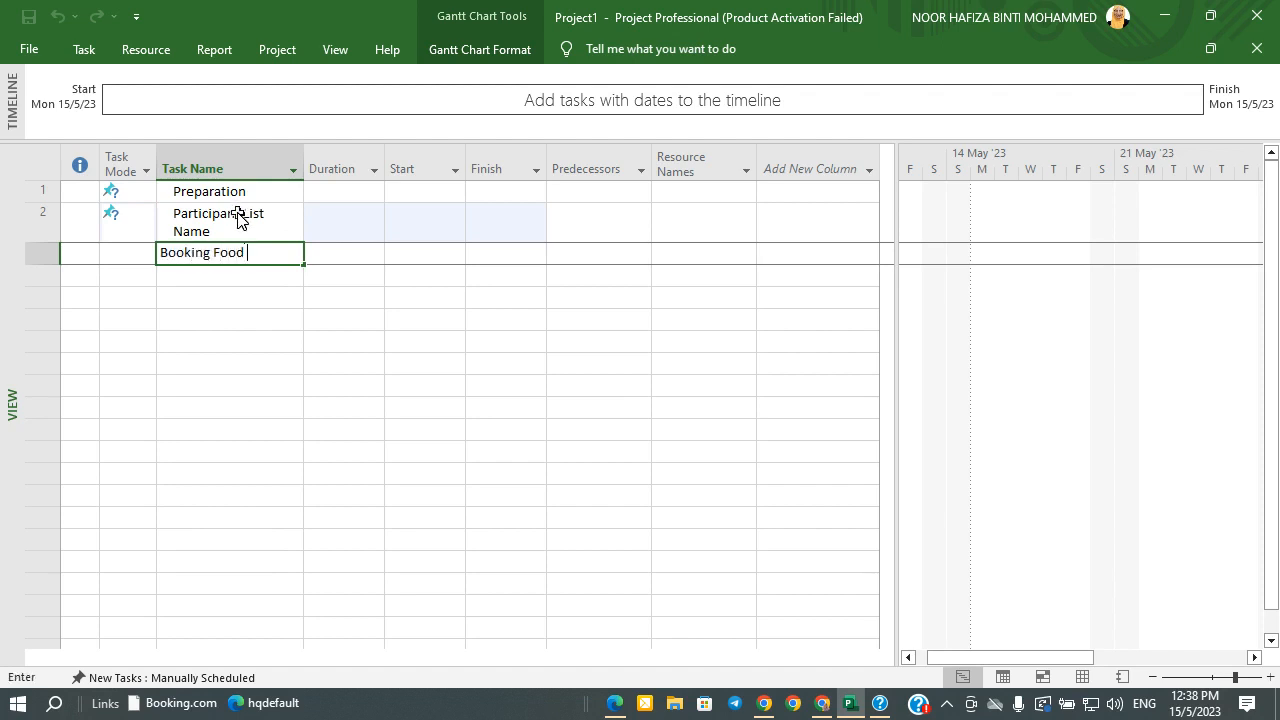
pyautogui.write('and Beverages')
pyautogui.press('Return')
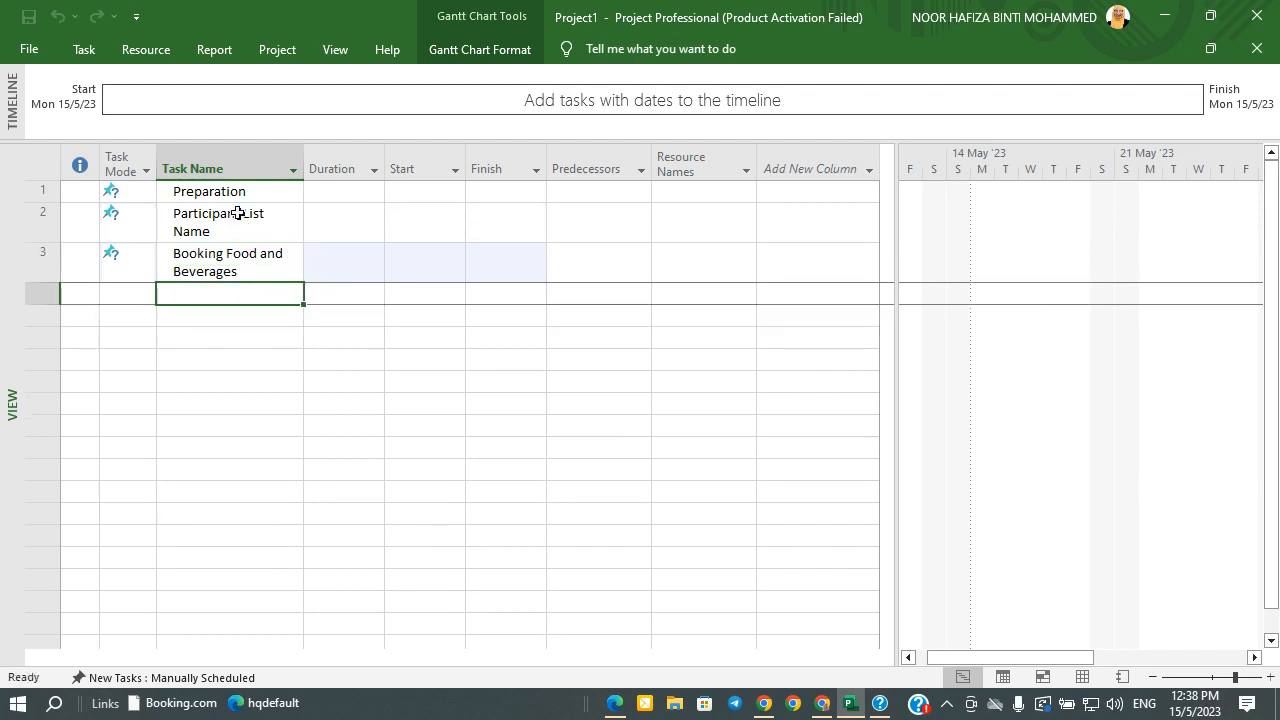
pyautogui.write('Planning Activi')
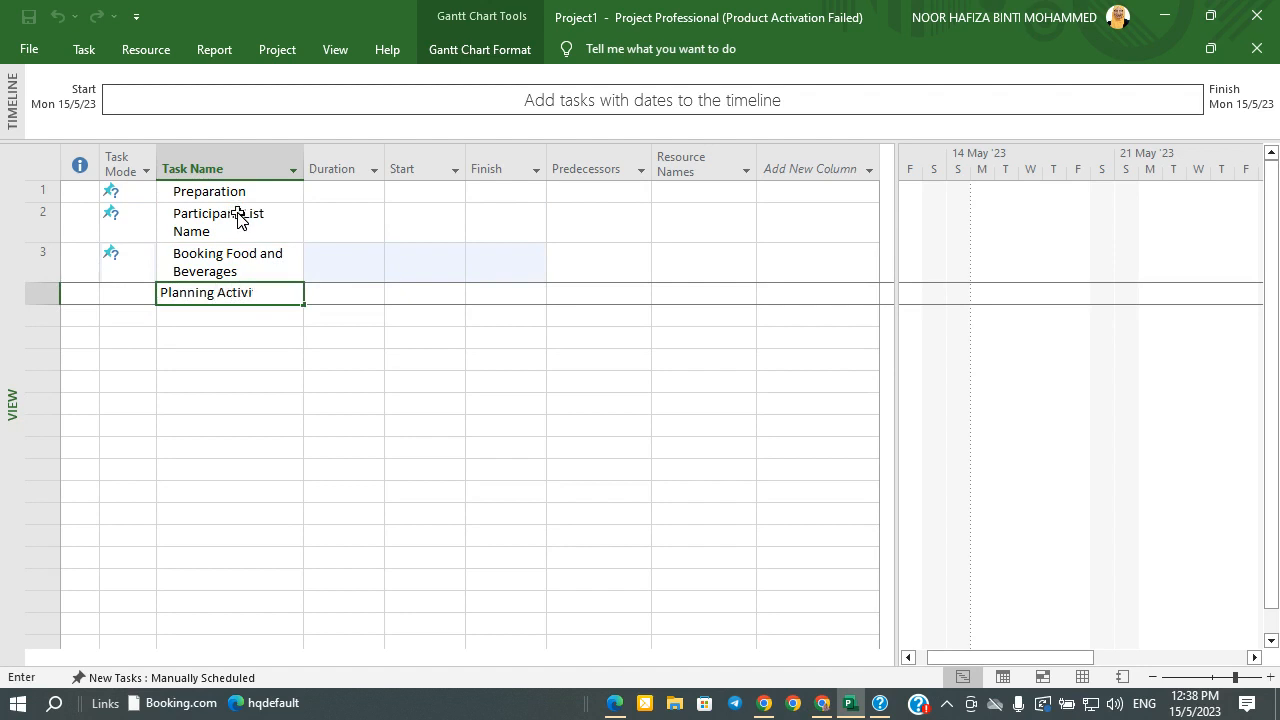
pyautogui.write('ties')
pyautogui.click(246, 343)
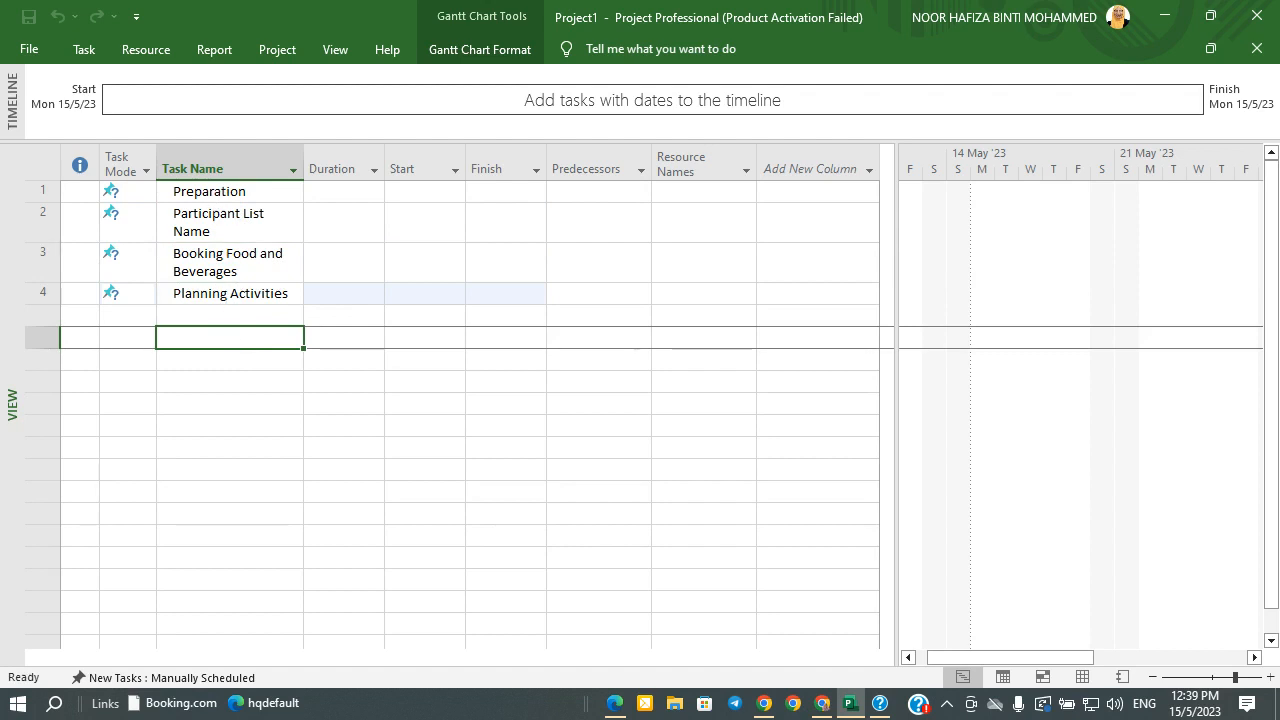
# Add a task named Rehearsal in the first empty row below Planning Activities
pyautogui.click(223, 191)
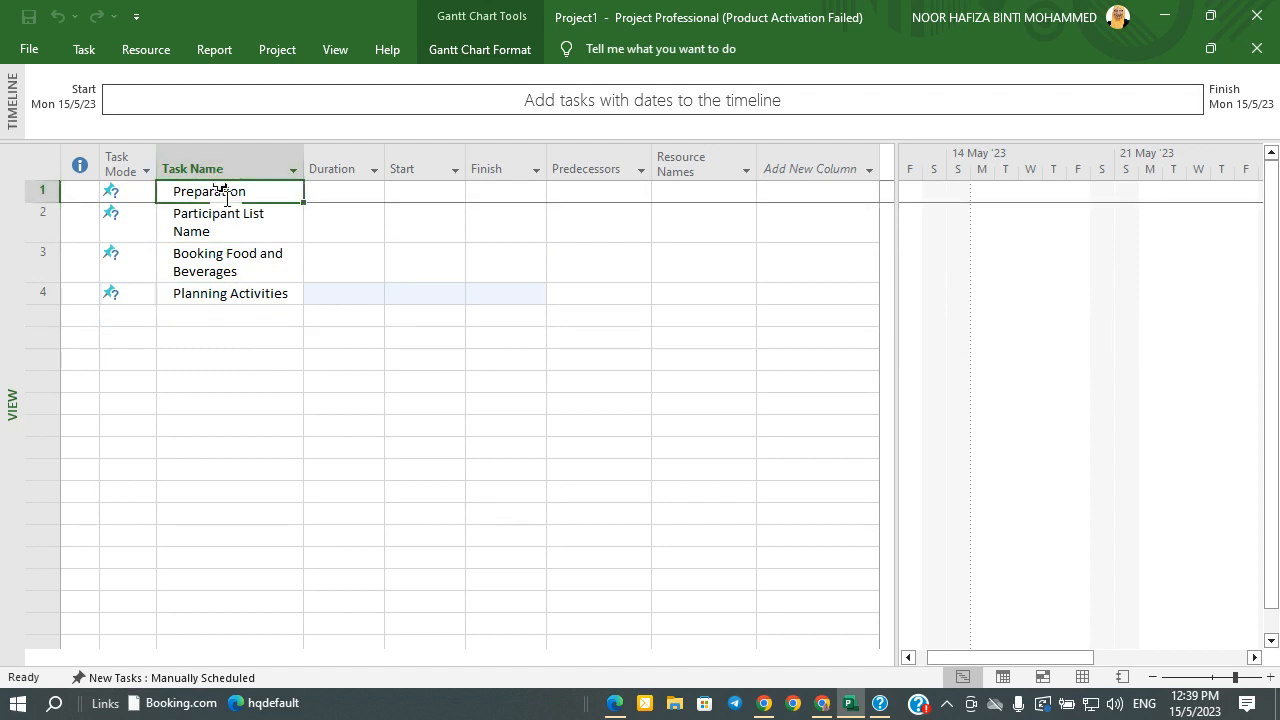
pyautogui.click(215, 316)
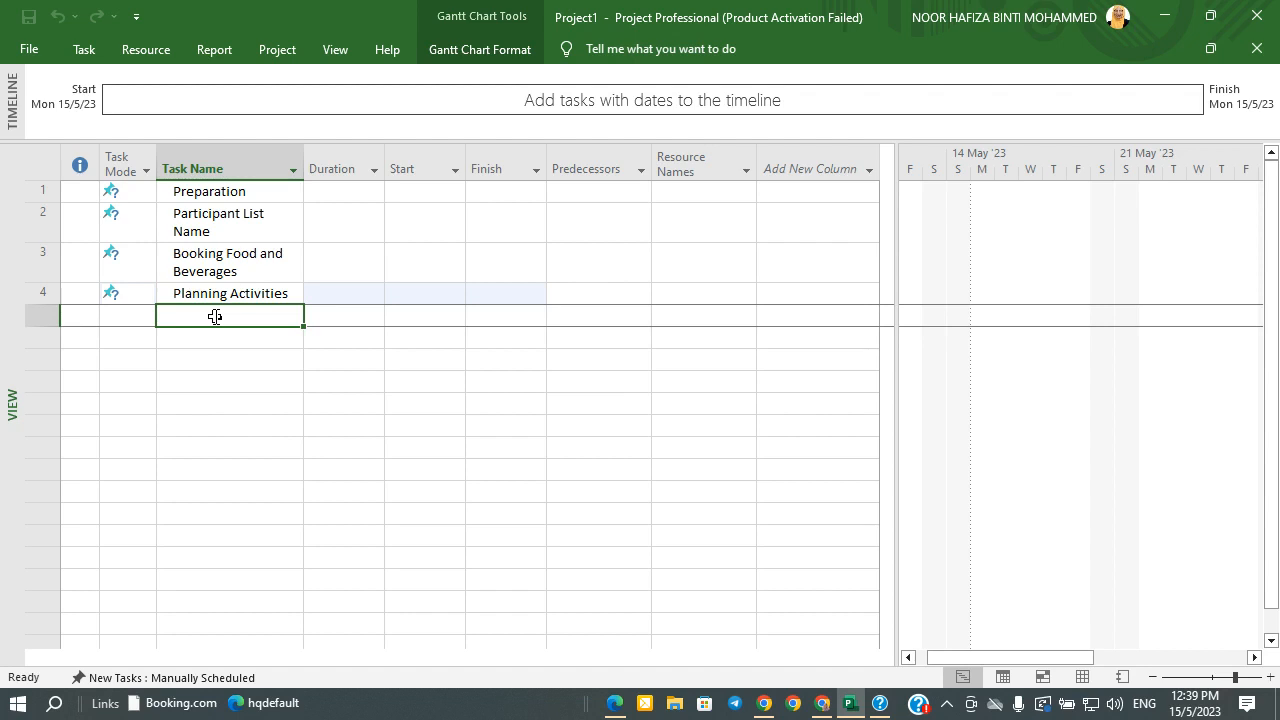
pyautogui.write('Rehearsal')
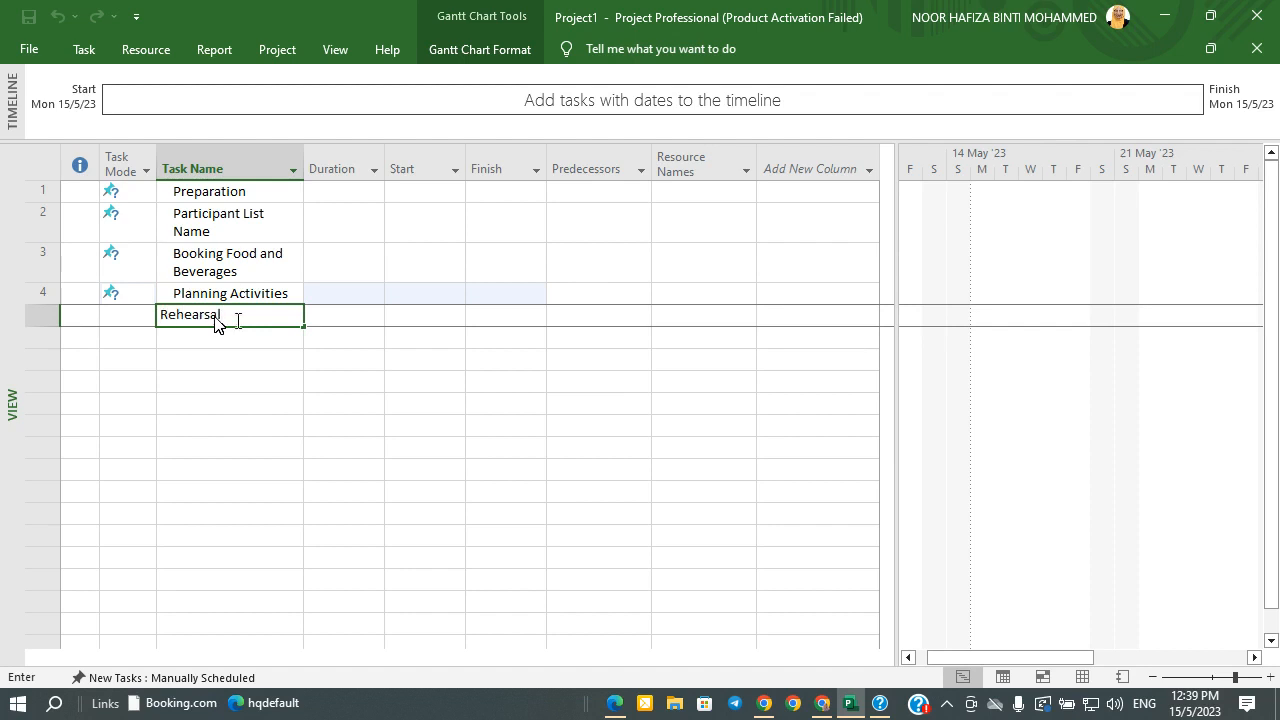
pyautogui.click(244, 344)
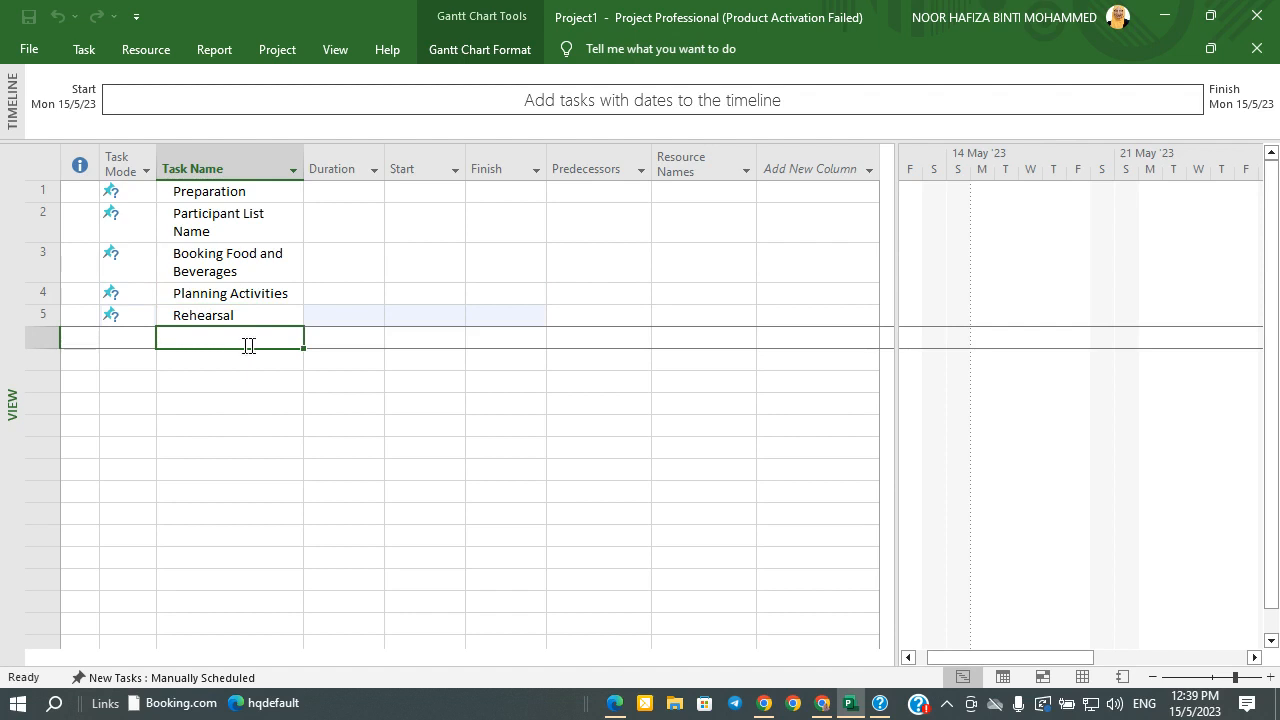
# Add a task named Update Participant below Rehearsal
pyautogui.click(251, 344)
pyautogui.write('Upade')
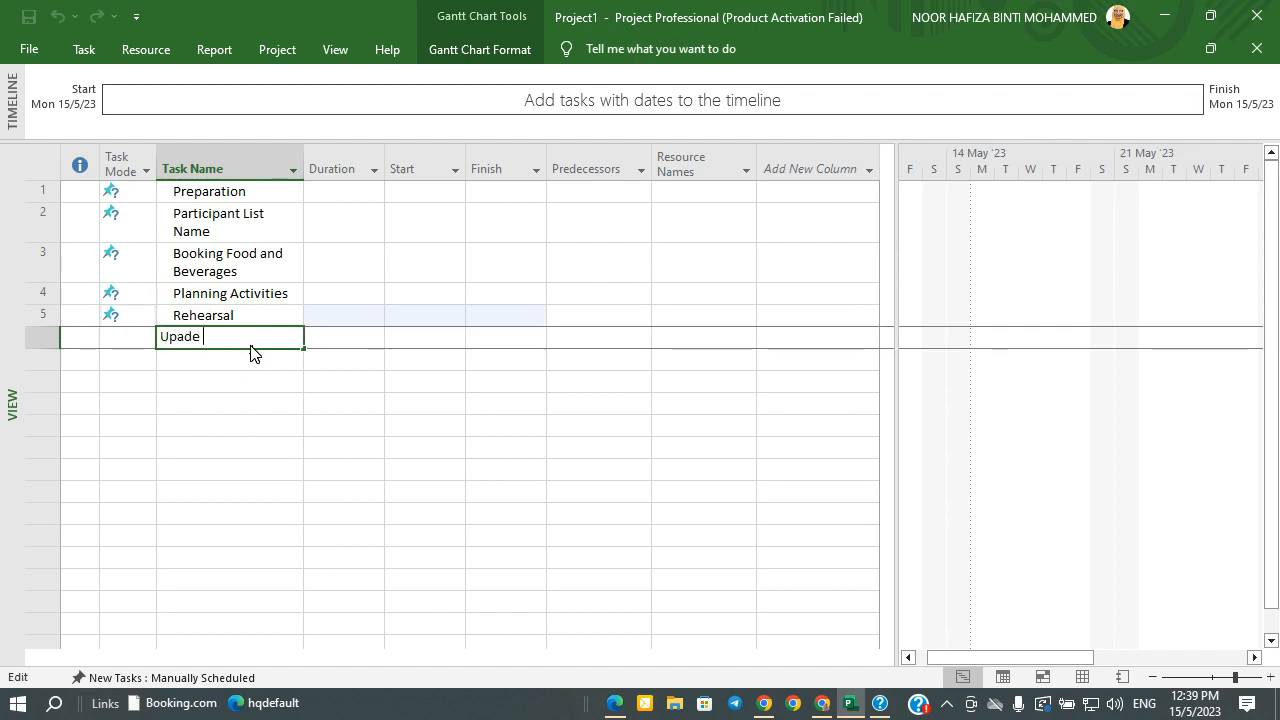
pyautogui.press('BackSpace')
pyautogui.press('BackSpace')
pyautogui.press('BackSpace')
pyautogui.press('BackSpace')
pyautogui.write('date Participant')
pyautogui.press('Return')
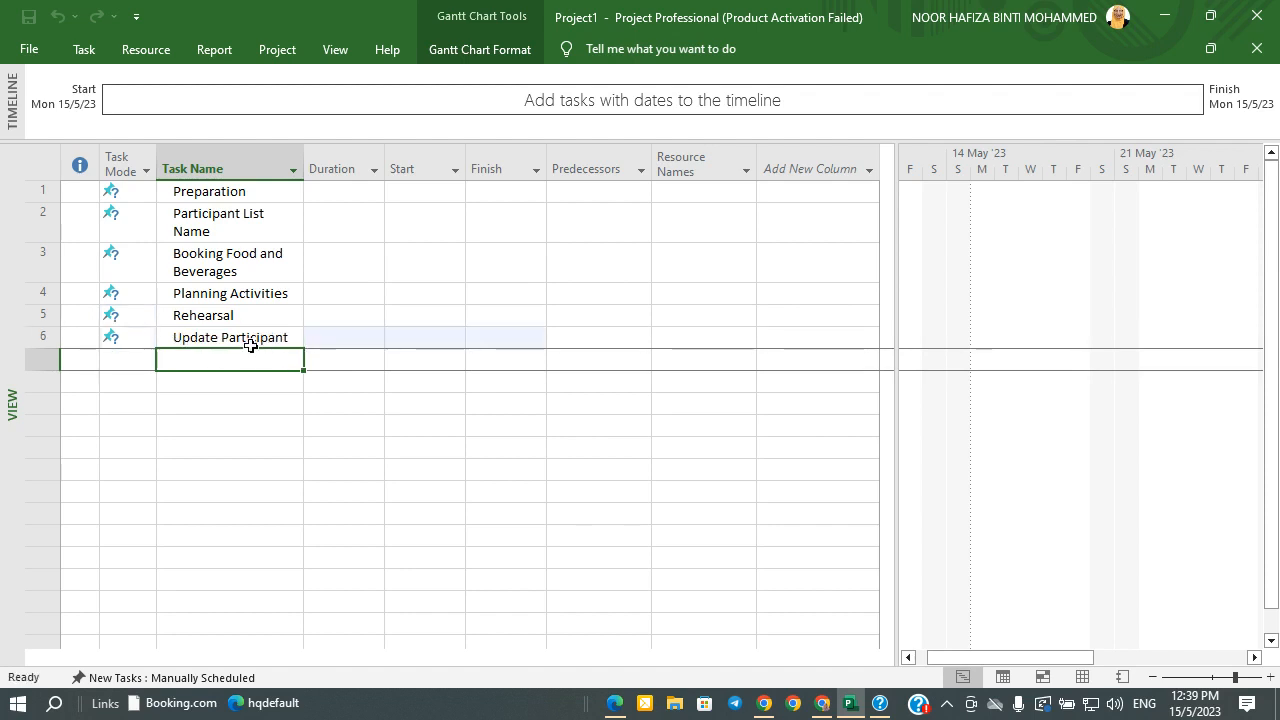
# Add a task named Update the Food and Beverages below Update Participant
pyautogui.write('Update ')
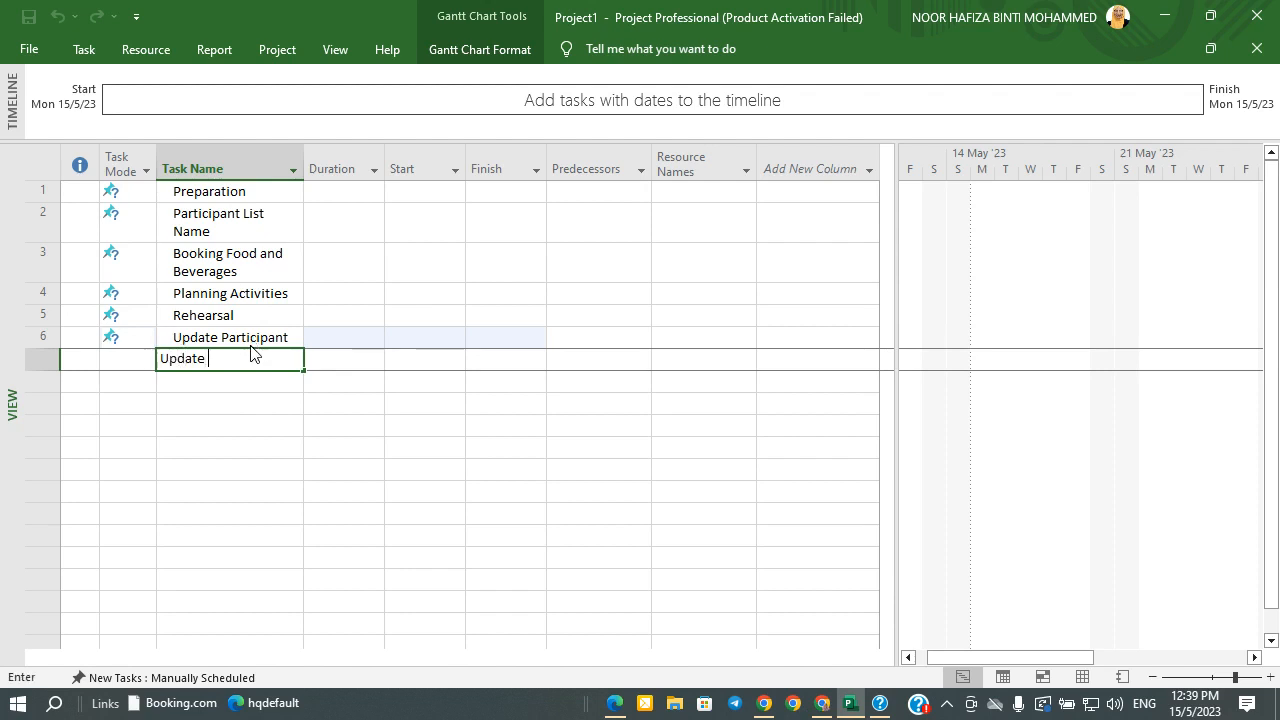
pyautogui.write('the Food and Beverag')
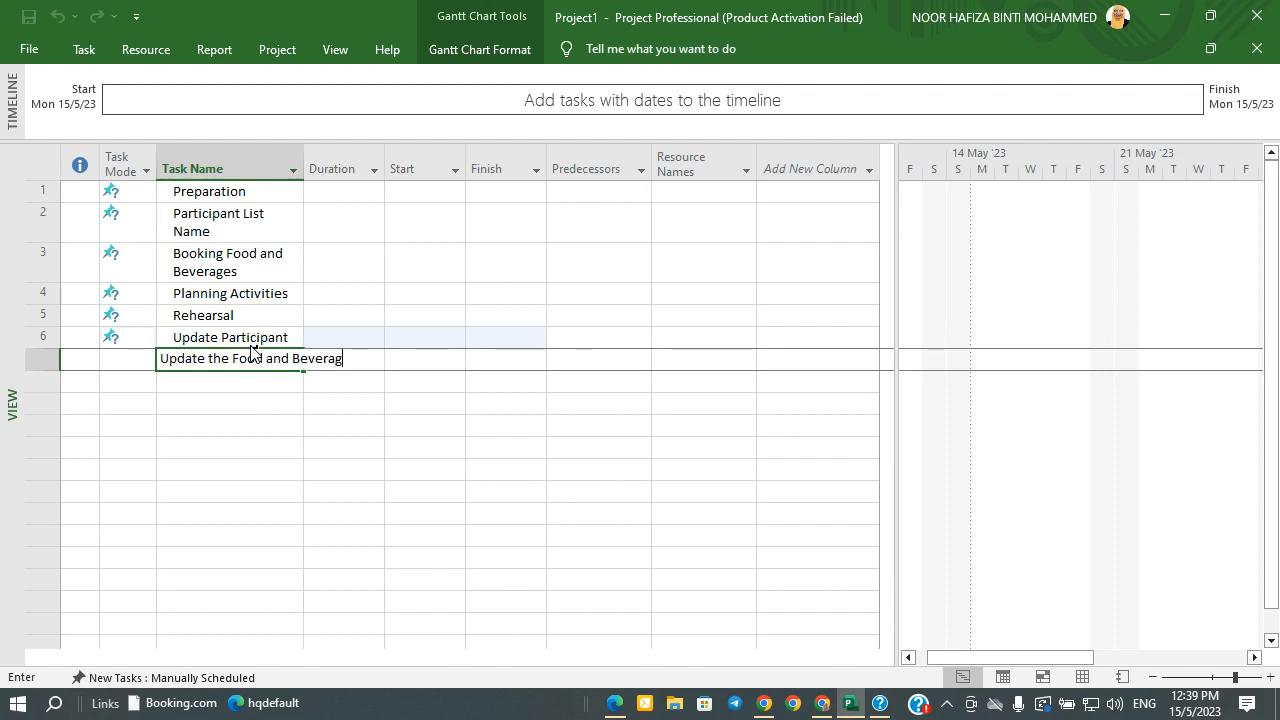
pyautogui.write('es')
pyautogui.press('Return')
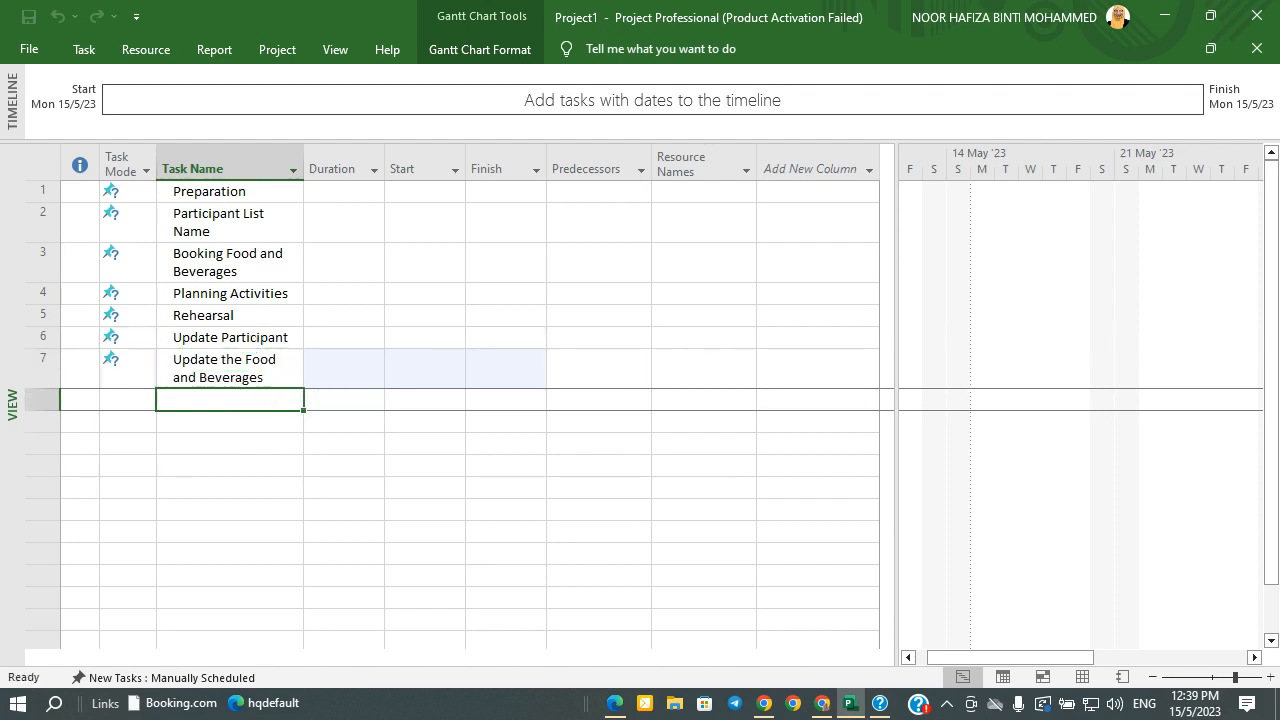
# Add the tasks Update Activities and Camping at the end of the task list
pyautogui.write('Update Activities')
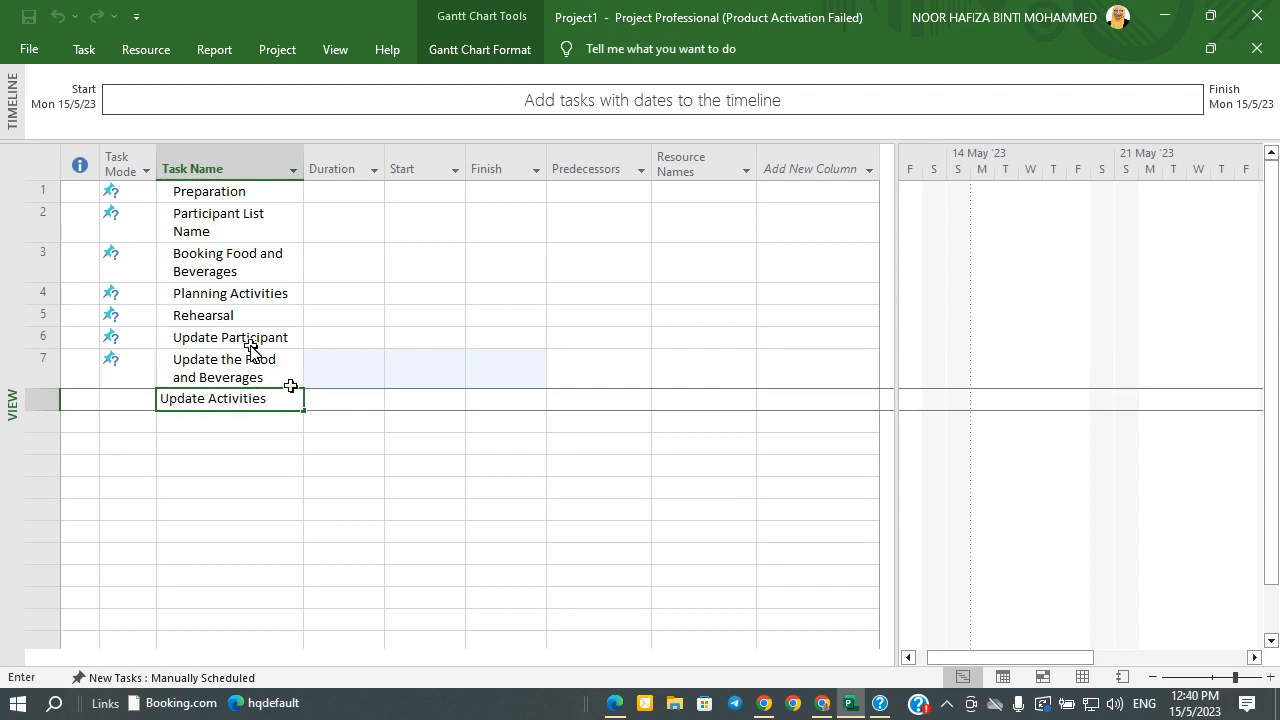
pyautogui.click(272, 425)
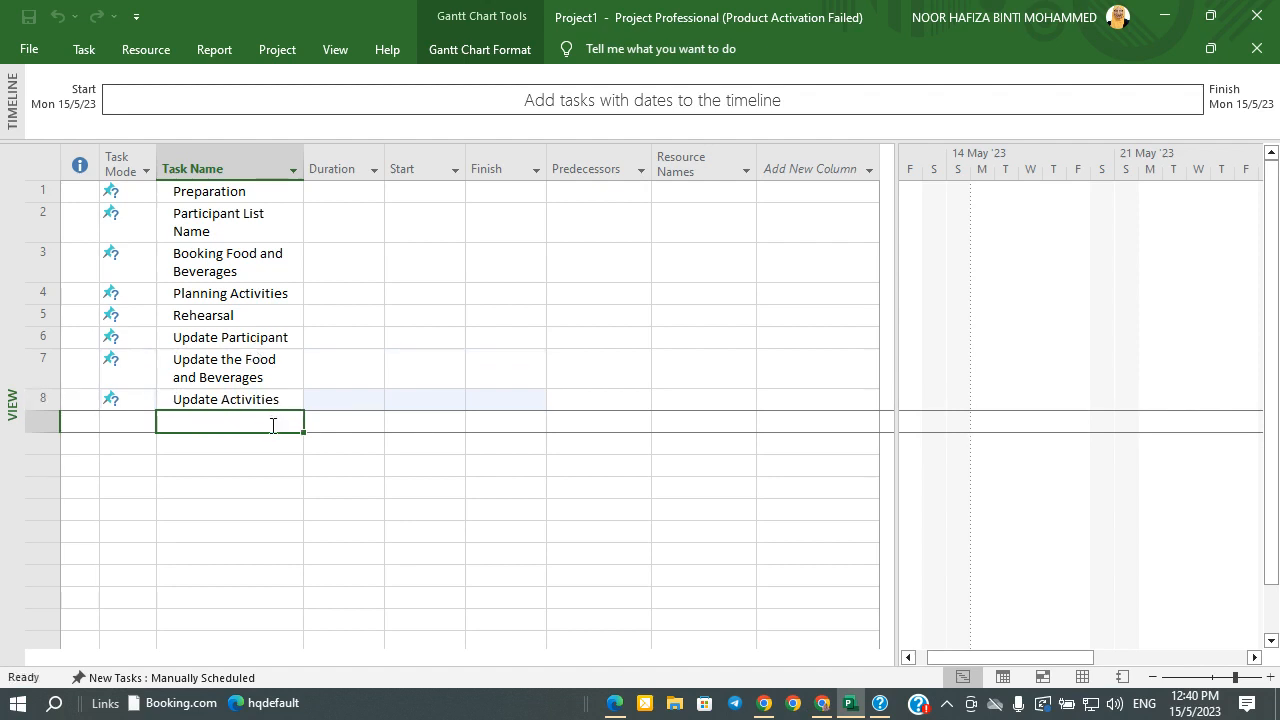
pyautogui.write('Camping')
pyautogui.click(284, 468)
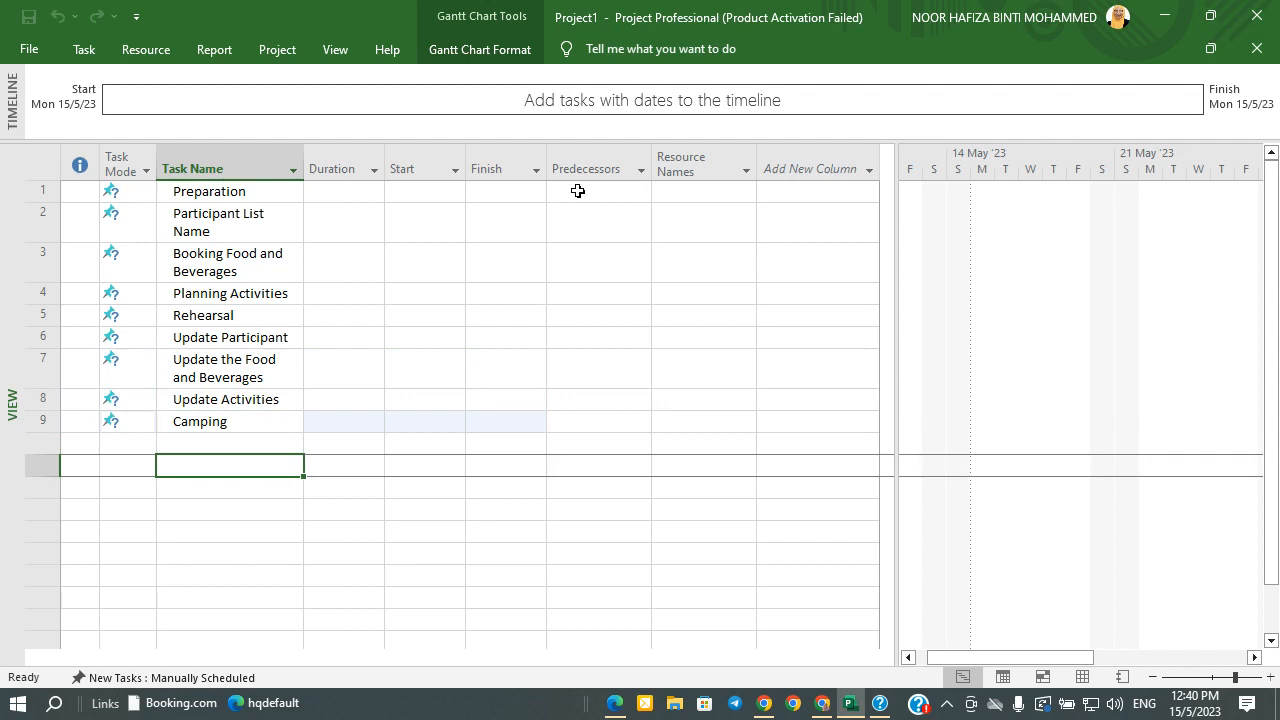
pyautogui.click(271, 193)
pyautogui.click(274, 226)
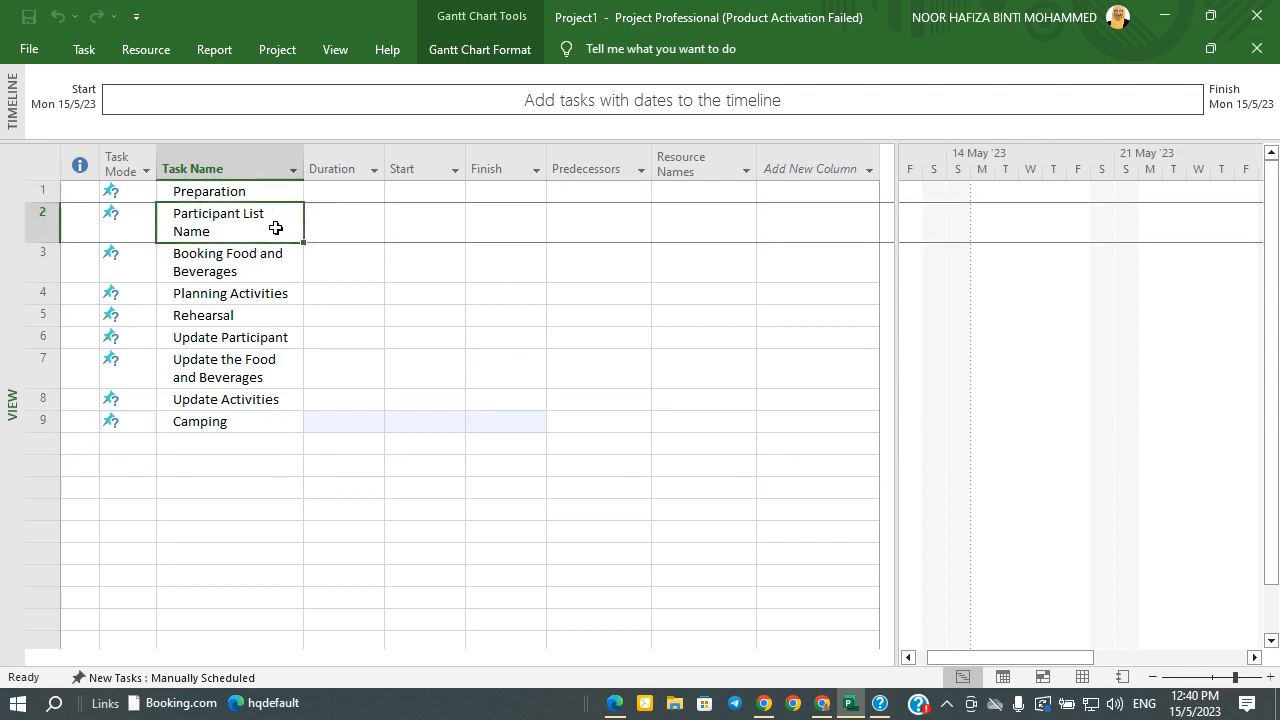
pyautogui.click(277, 256)
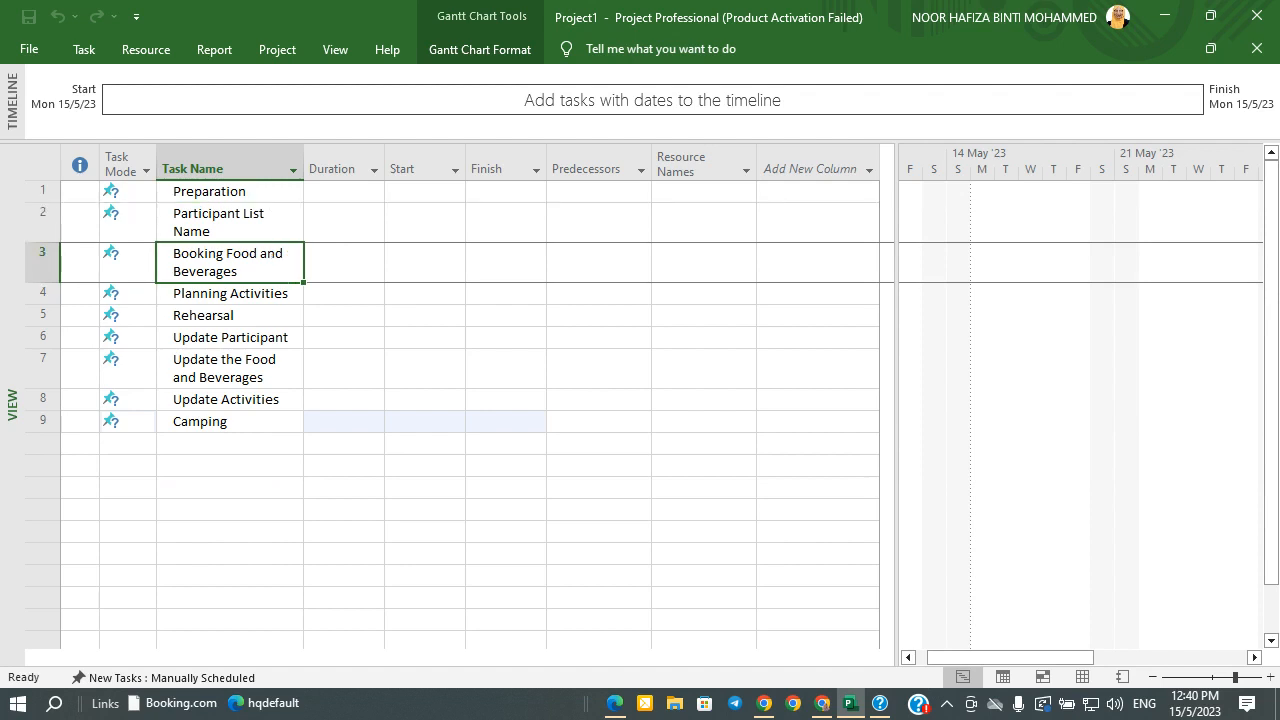
# Switch the project to the built-in Gantt Chart view with the Participant List Name task selected
pyautogui.click(281, 292)
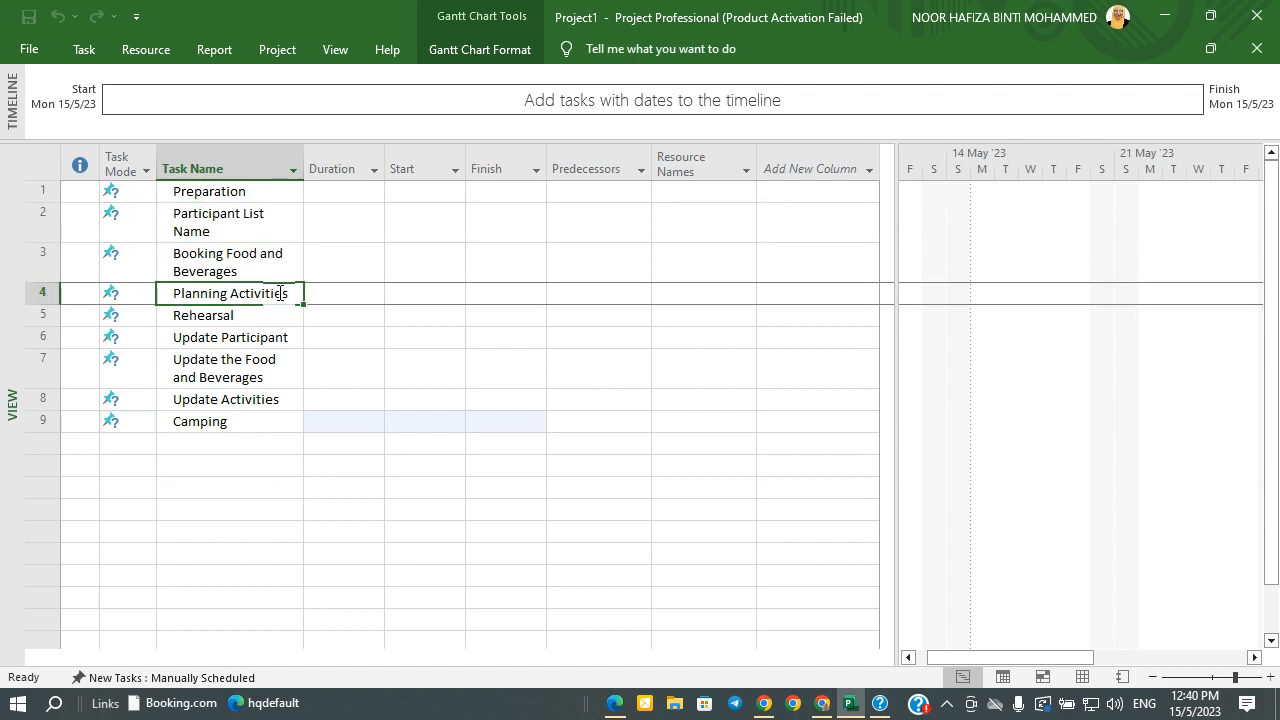
pyautogui.click(249, 220)
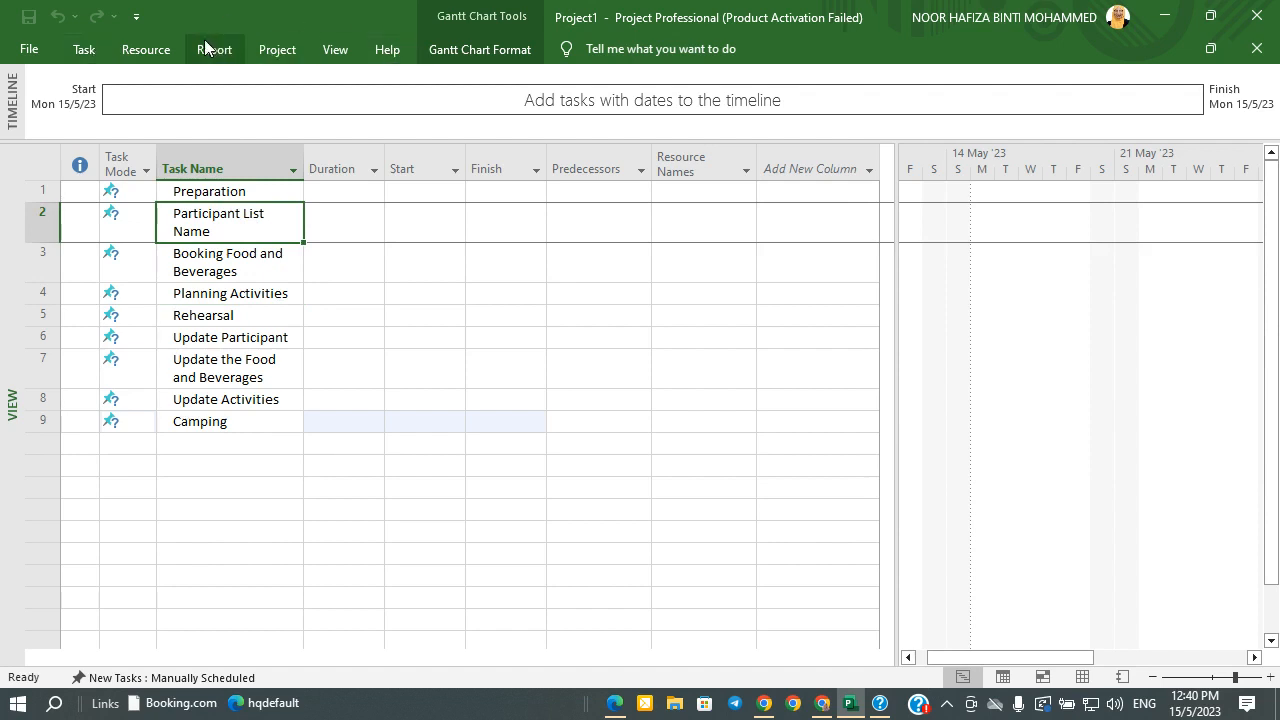
pyautogui.click(330, 47)
pyautogui.click(45, 111)
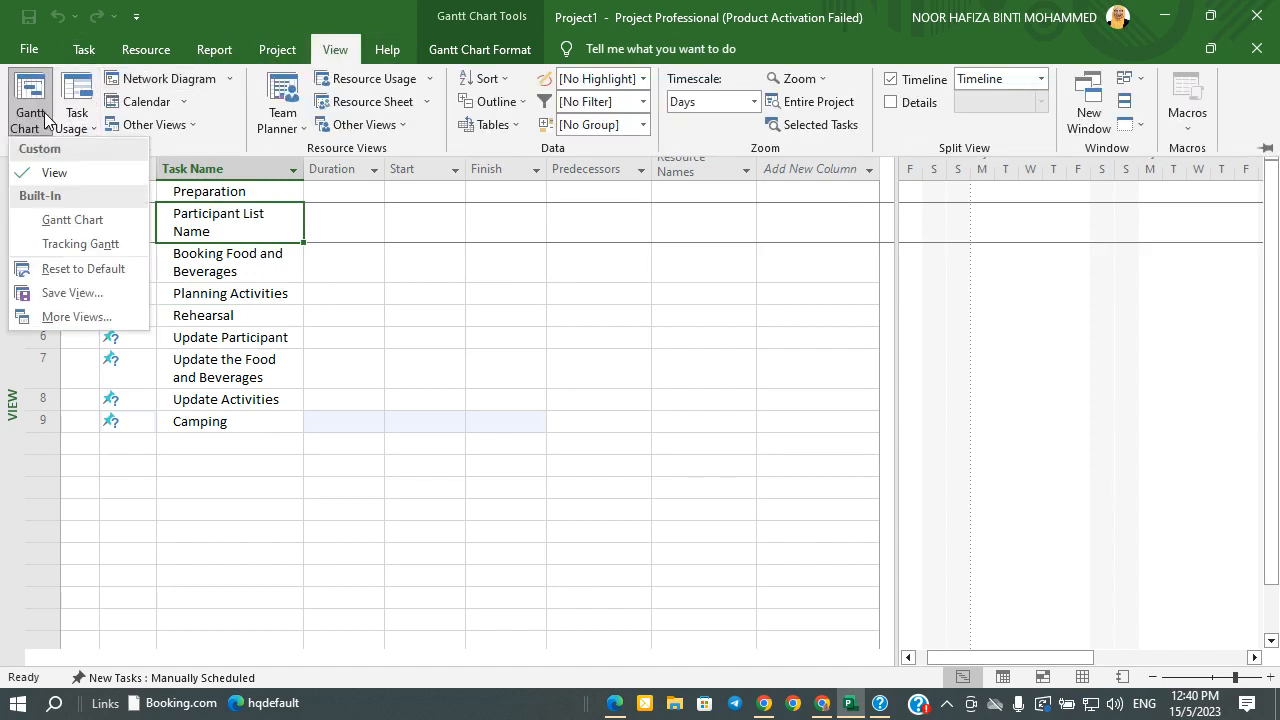
pyautogui.click(60, 219)
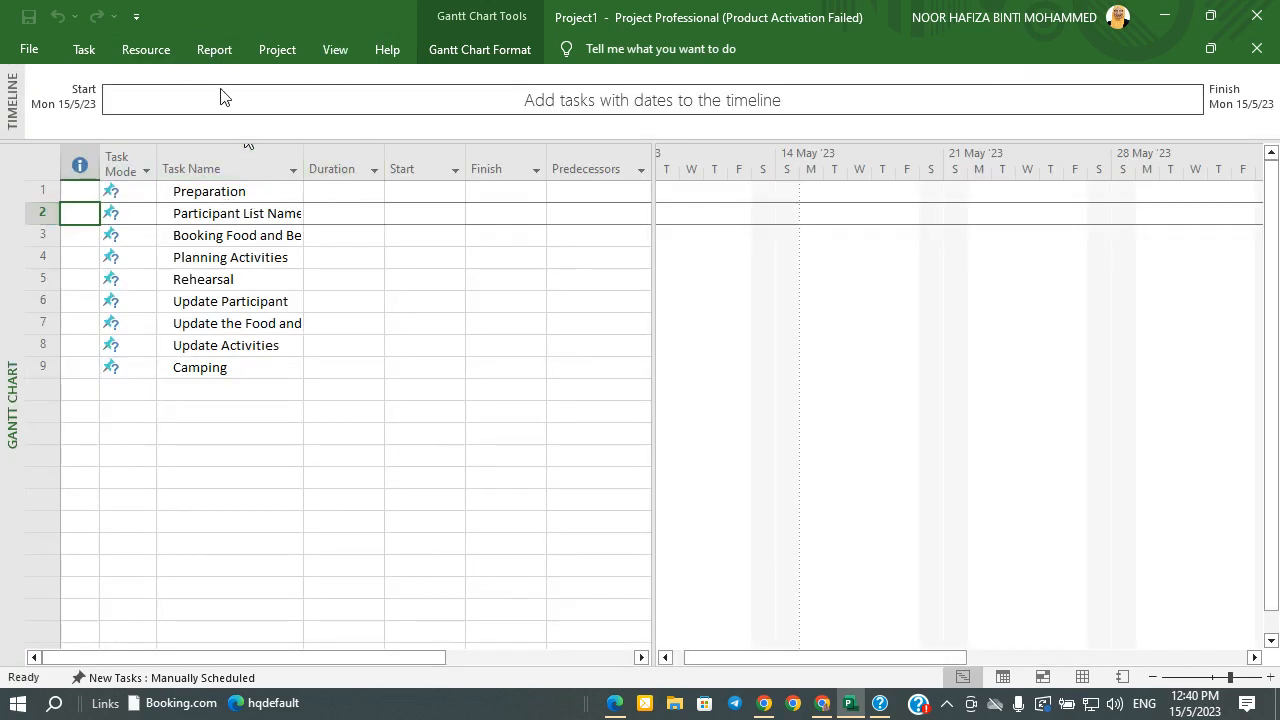
# Indent the Participant List Name task to make it a subtask of Preparation
pyautogui.click(146, 50)
pyautogui.click(86, 49)
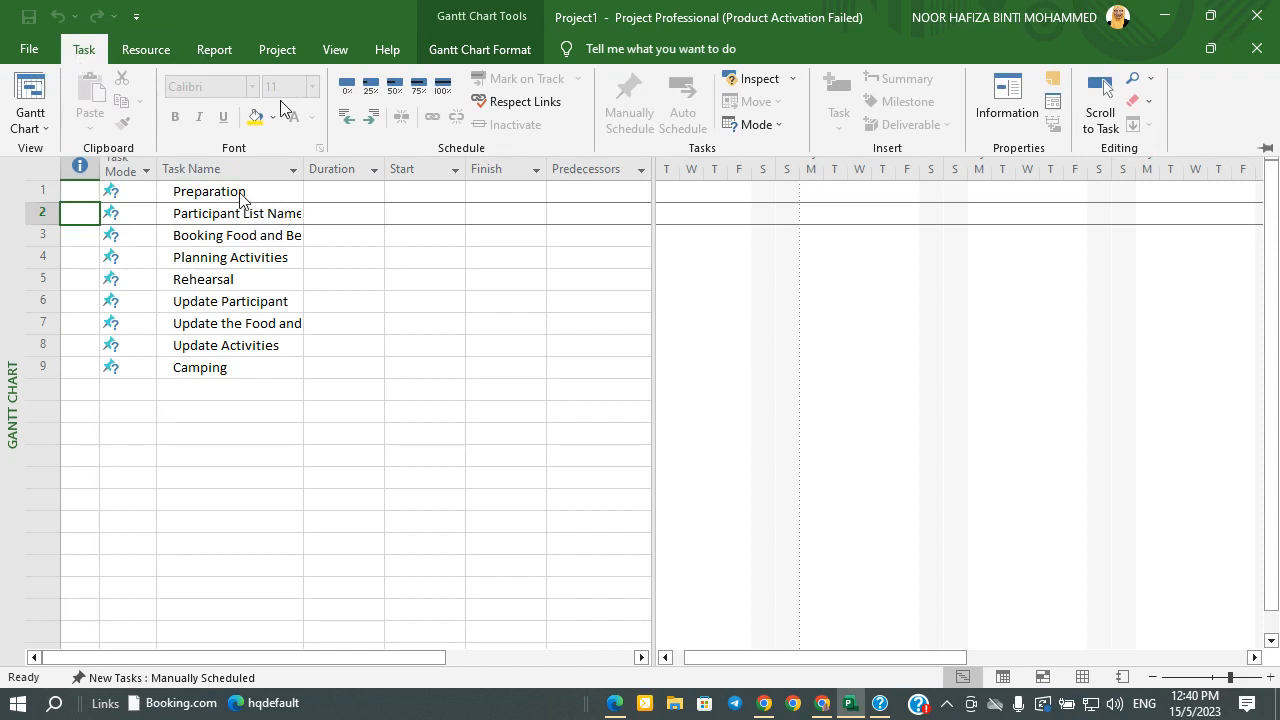
pyautogui.click(372, 115)
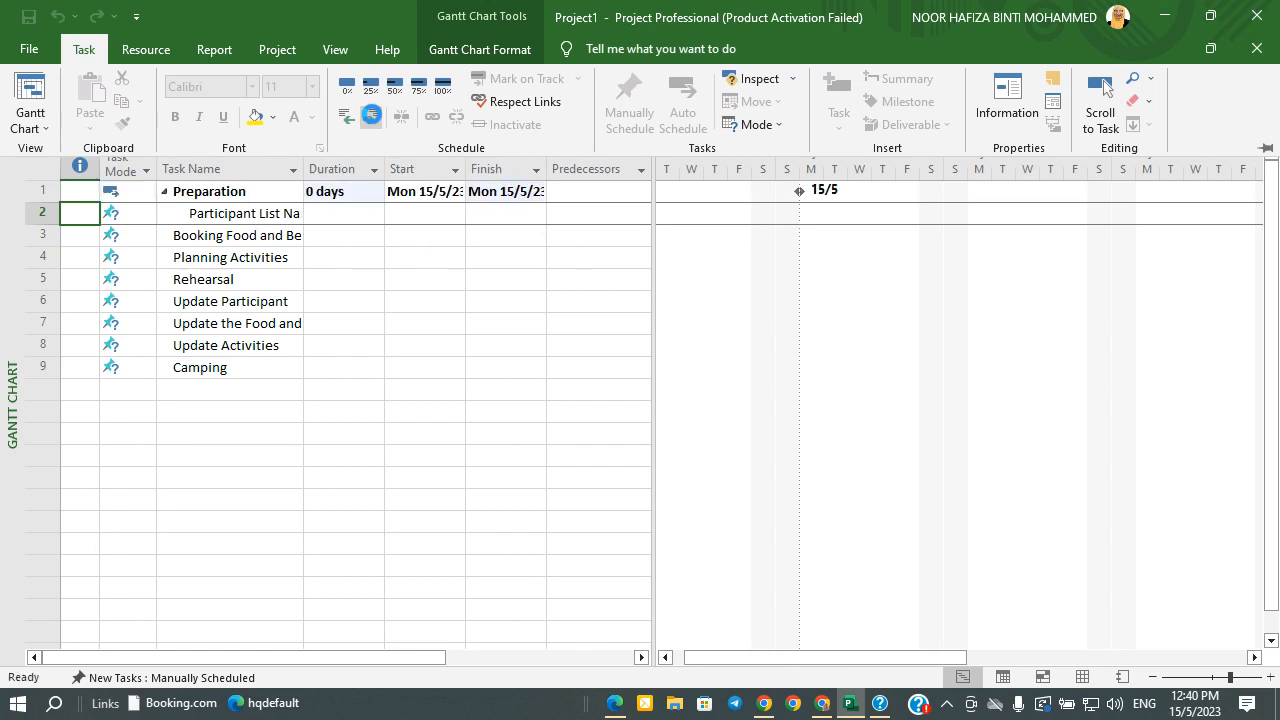
# Indent the Booking Food and Beverages task to make it a subtask of Preparation
pyautogui.click(229, 232)
pyautogui.click(241, 236)
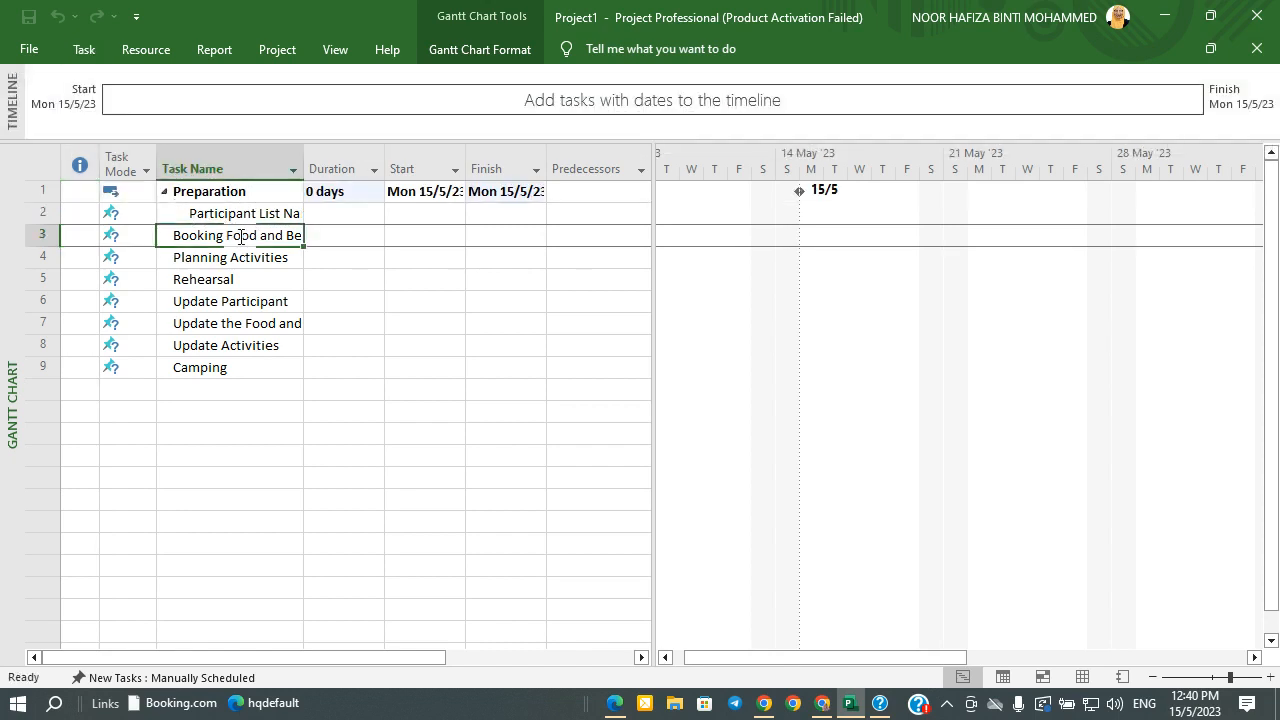
pyautogui.click(84, 49)
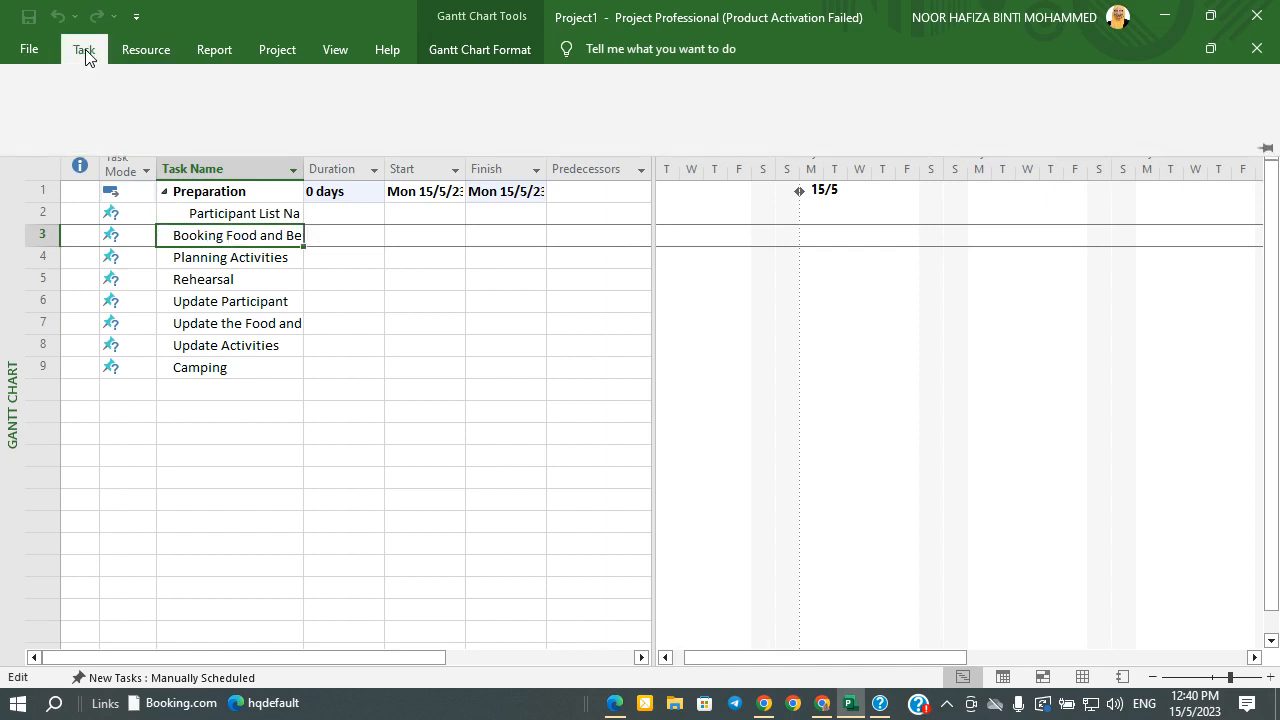
pyautogui.click(270, 234)
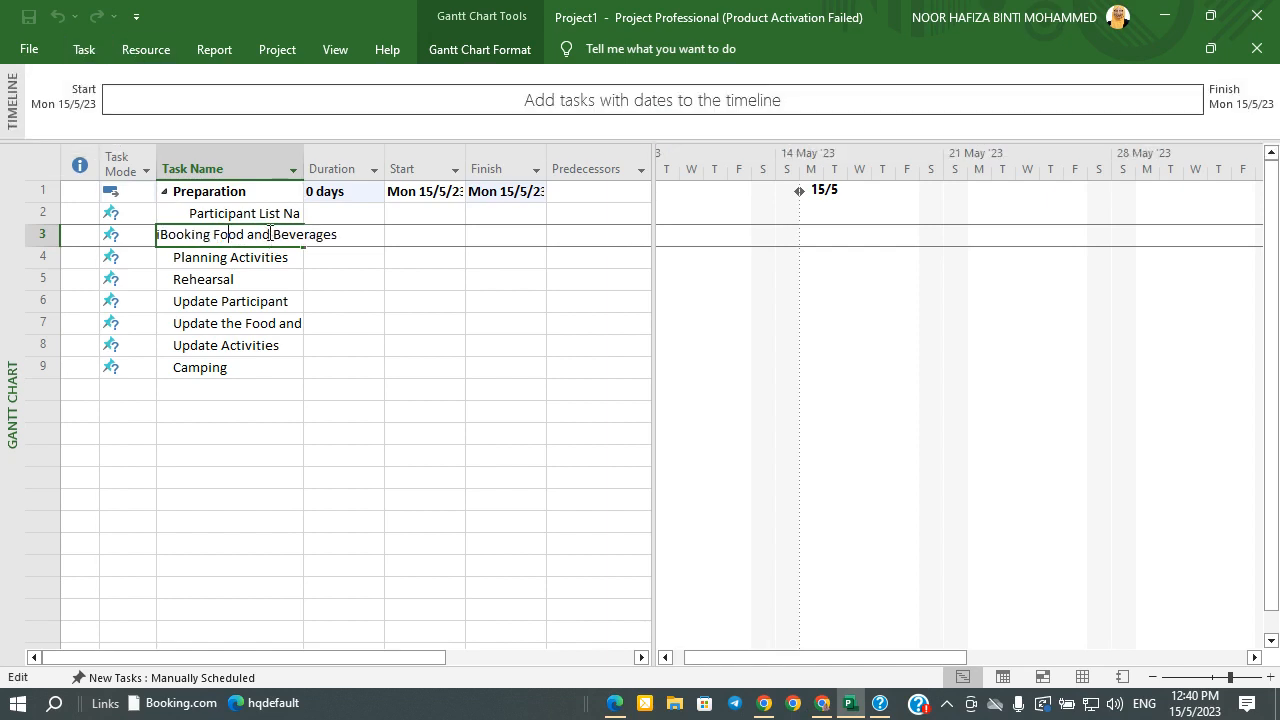
pyautogui.click(308, 258)
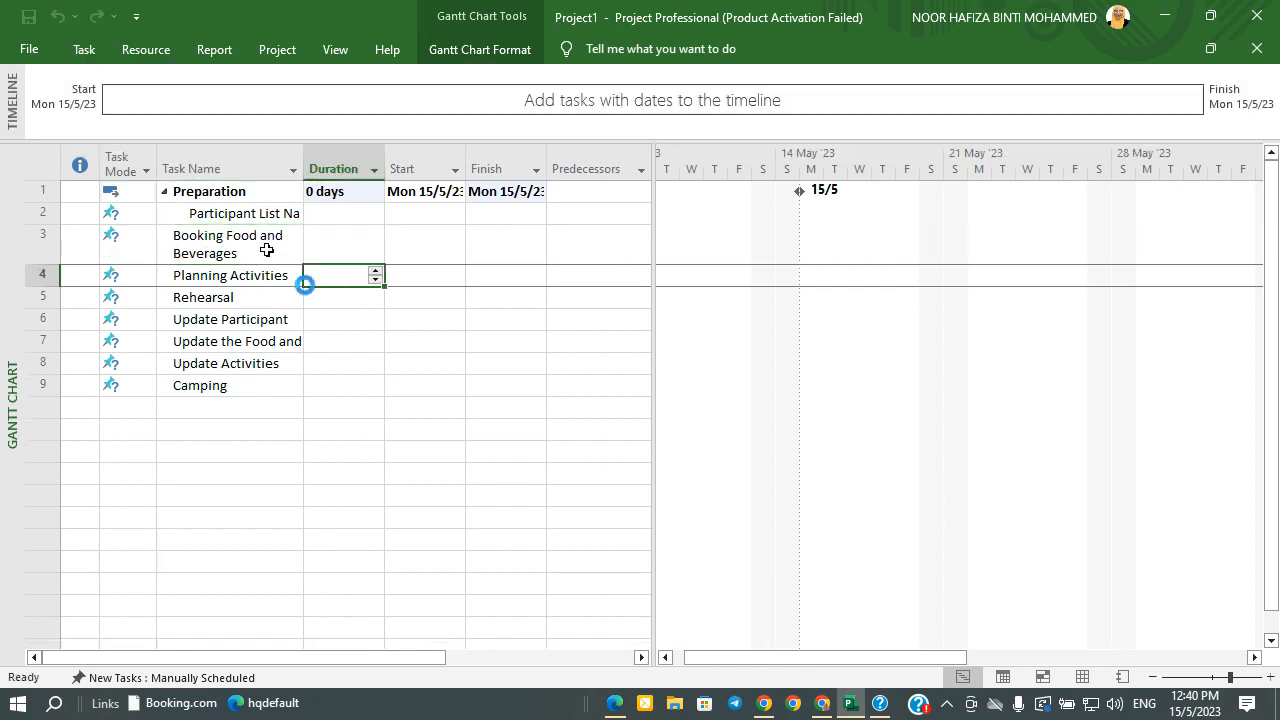
pyautogui.click(266, 248)
pyautogui.click(84, 49)
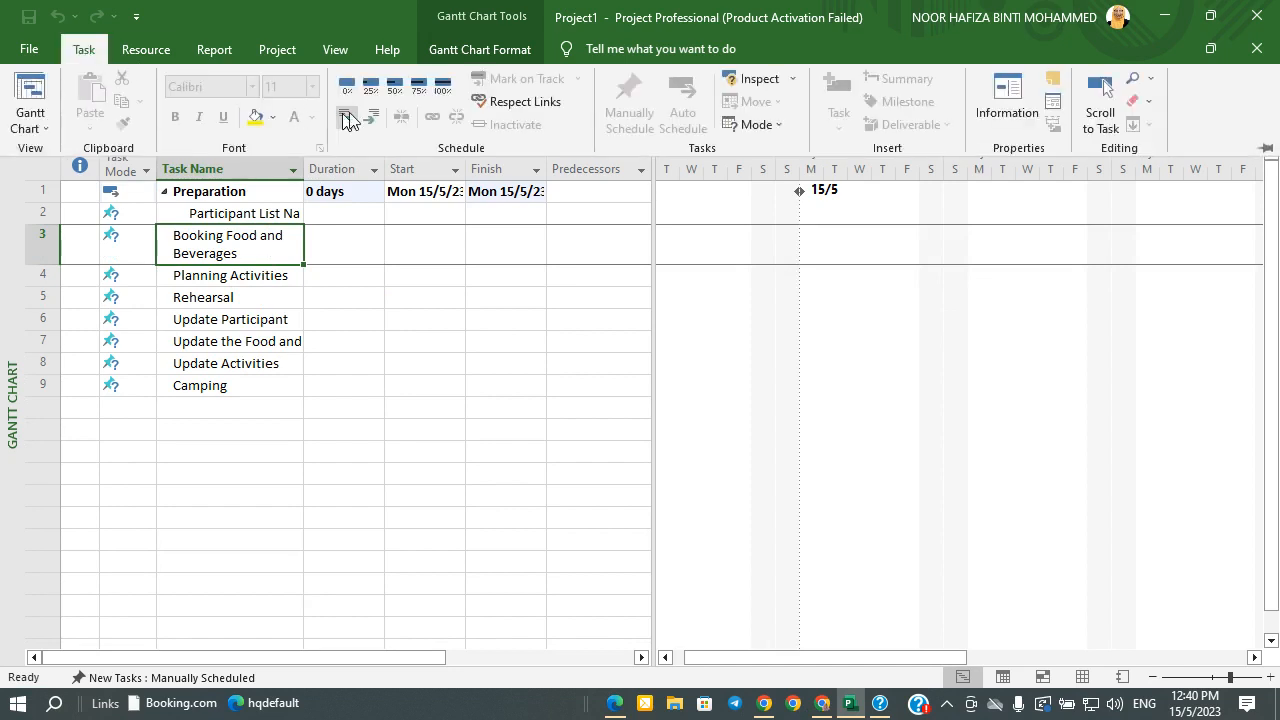
pyautogui.click(363, 115)
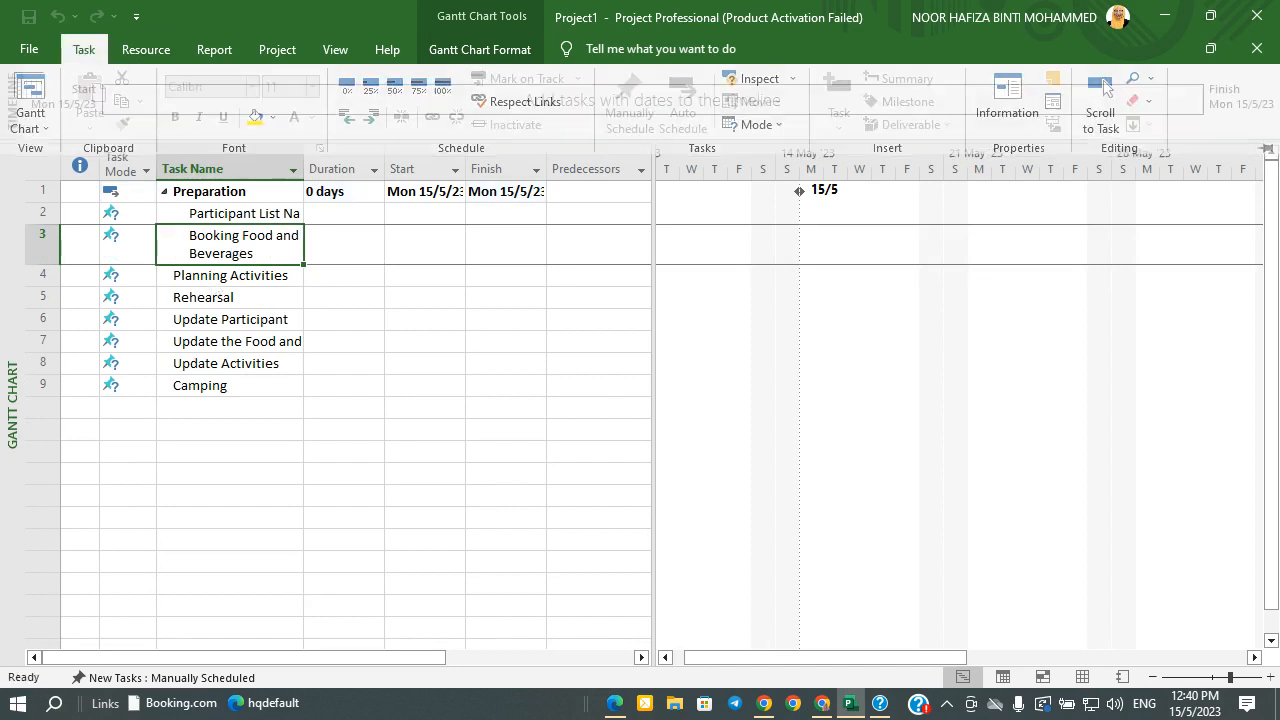
# Indent the Planning Activities task to make it a subtask of Preparation
pyautogui.click(212, 280)
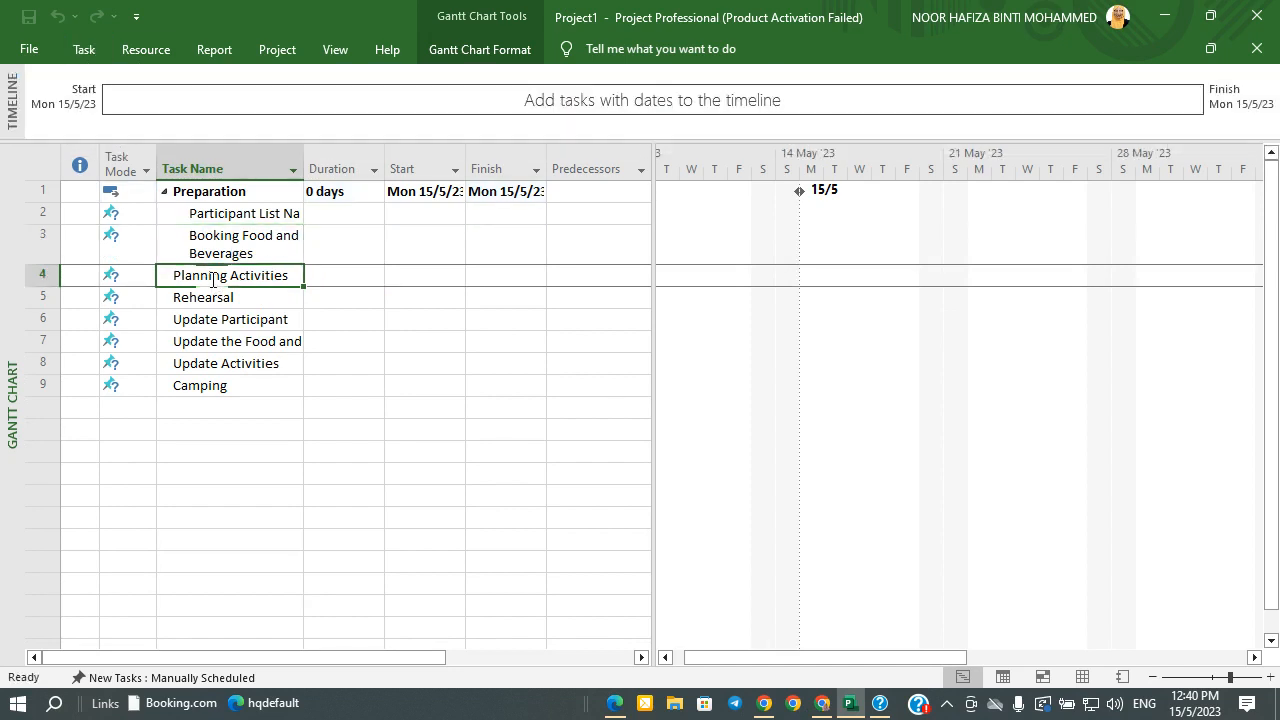
pyautogui.click(88, 50)
pyautogui.click(370, 118)
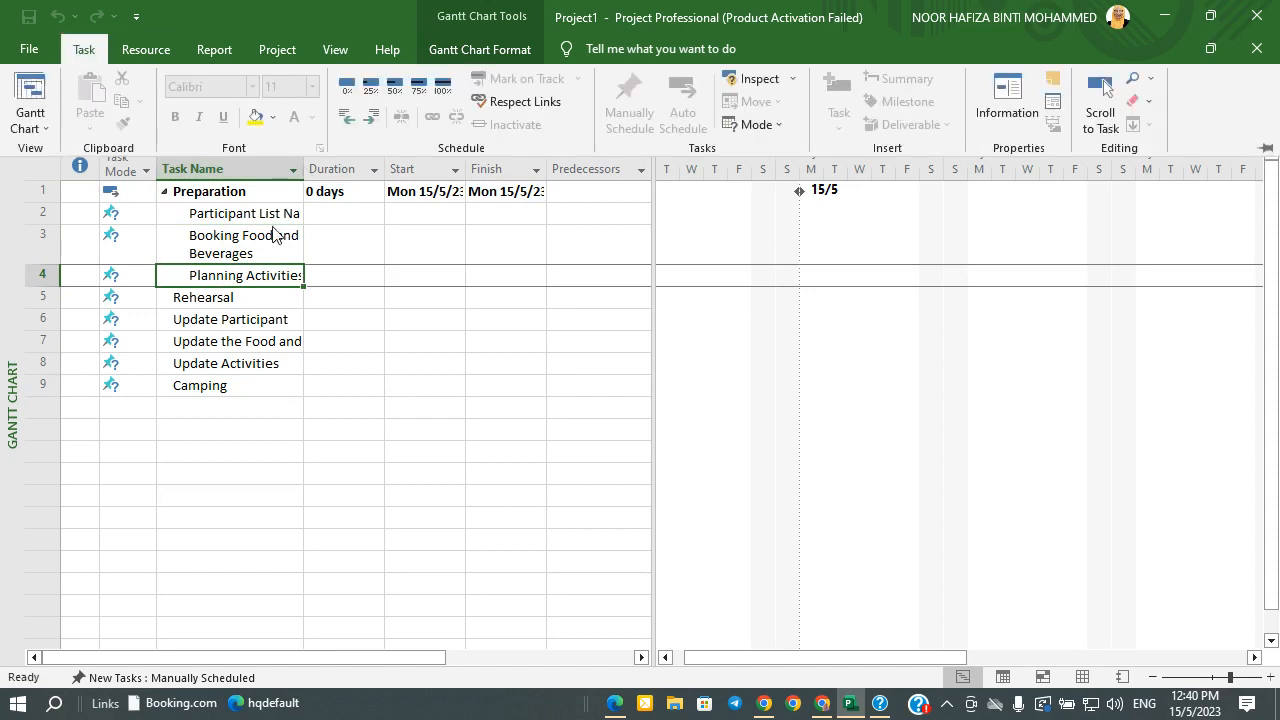
# Collapse and re-expand the Preparation subtasks, and widen the Task Name column slightly
pyautogui.click(166, 192)
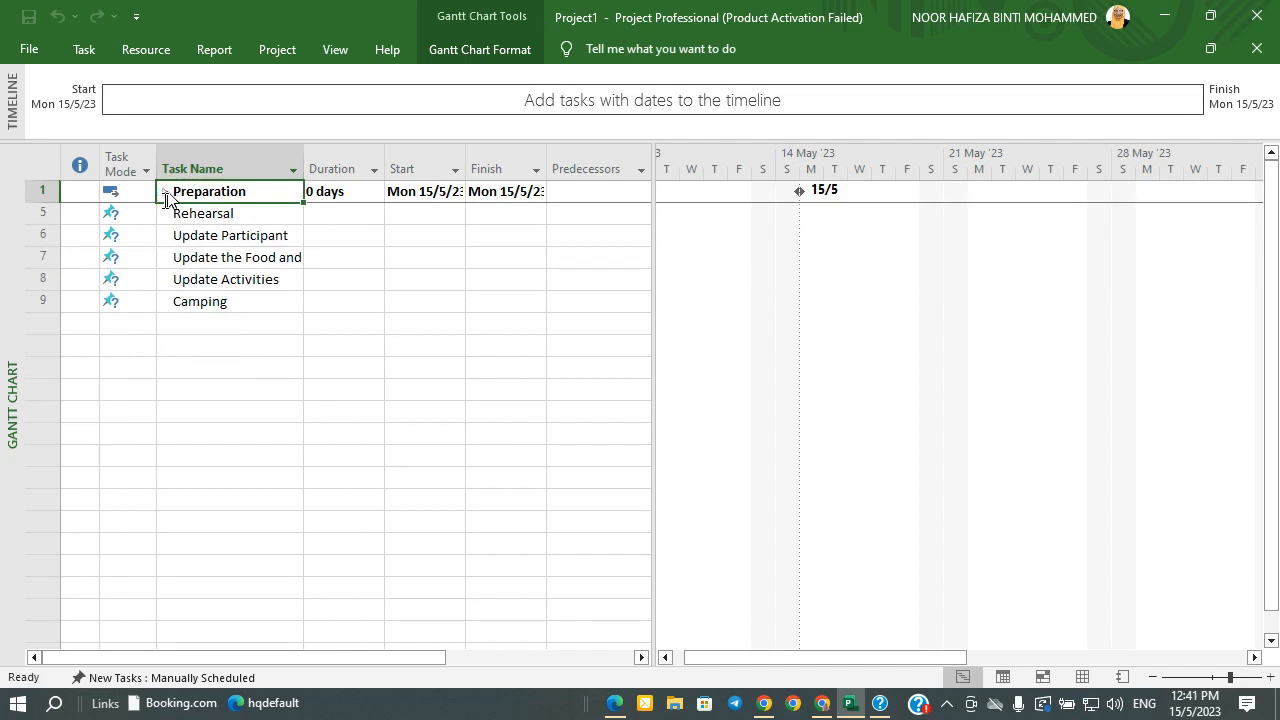
pyautogui.click(166, 192)
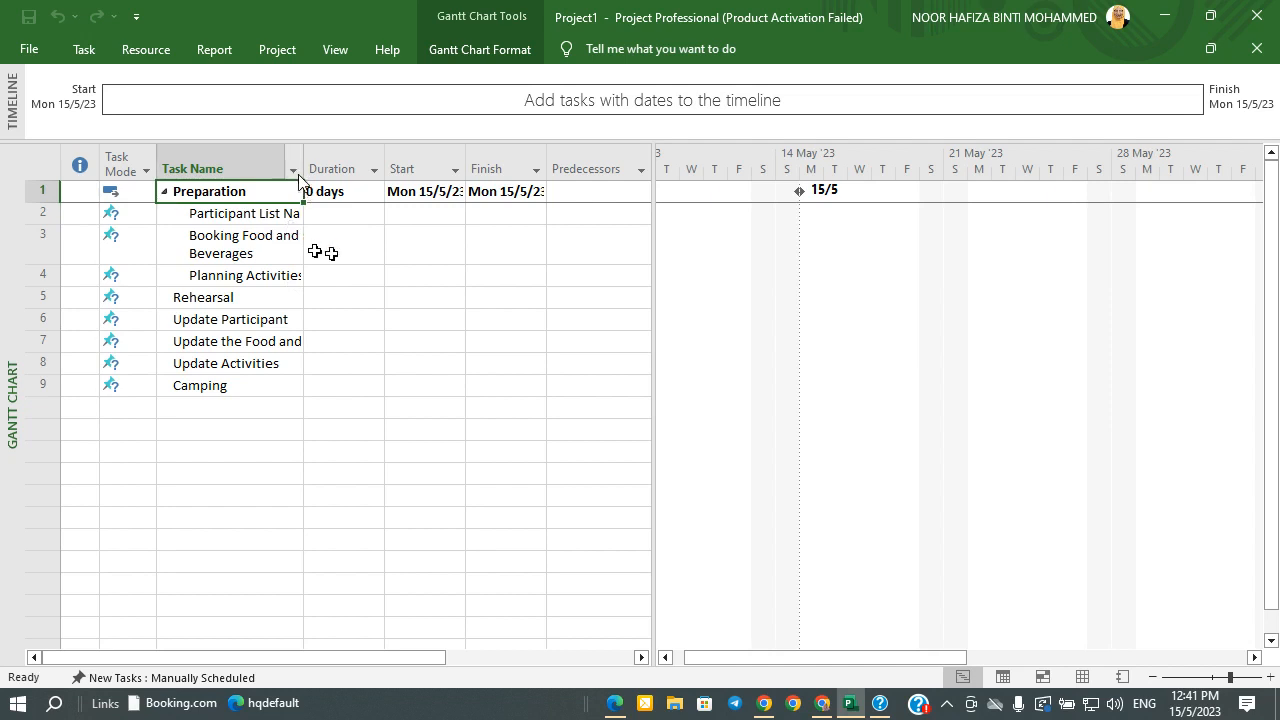
pyautogui.moveTo(303, 163); pyautogui.dragTo(321, 162)
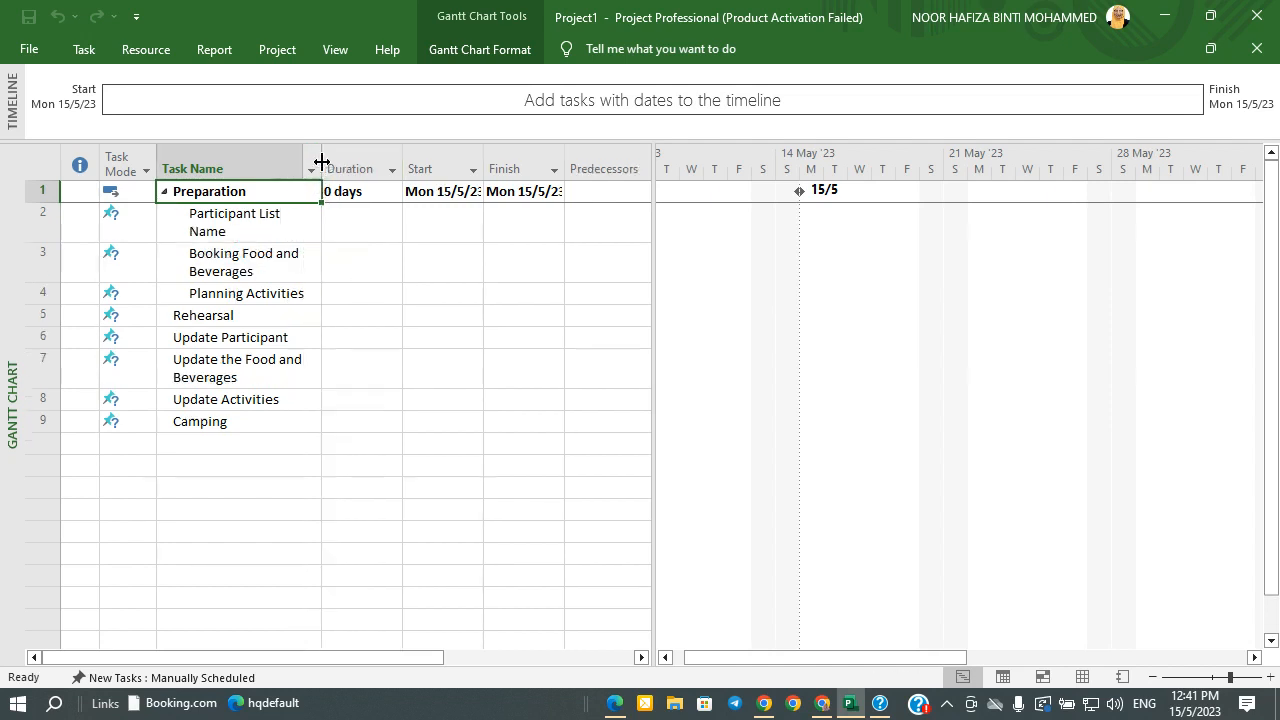
# Indent the Update Participant task to make it a subtask of Rehearsal
pyautogui.click(214, 318)
pyautogui.click(230, 338)
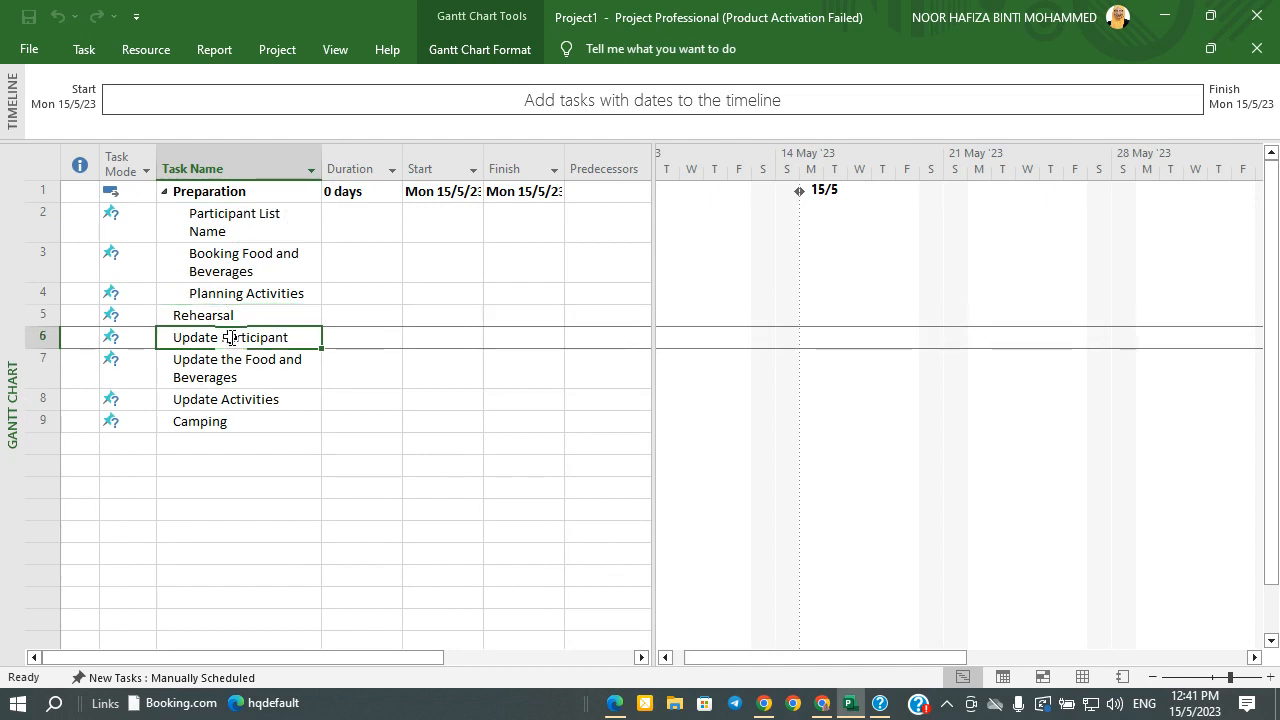
pyautogui.click(90, 52)
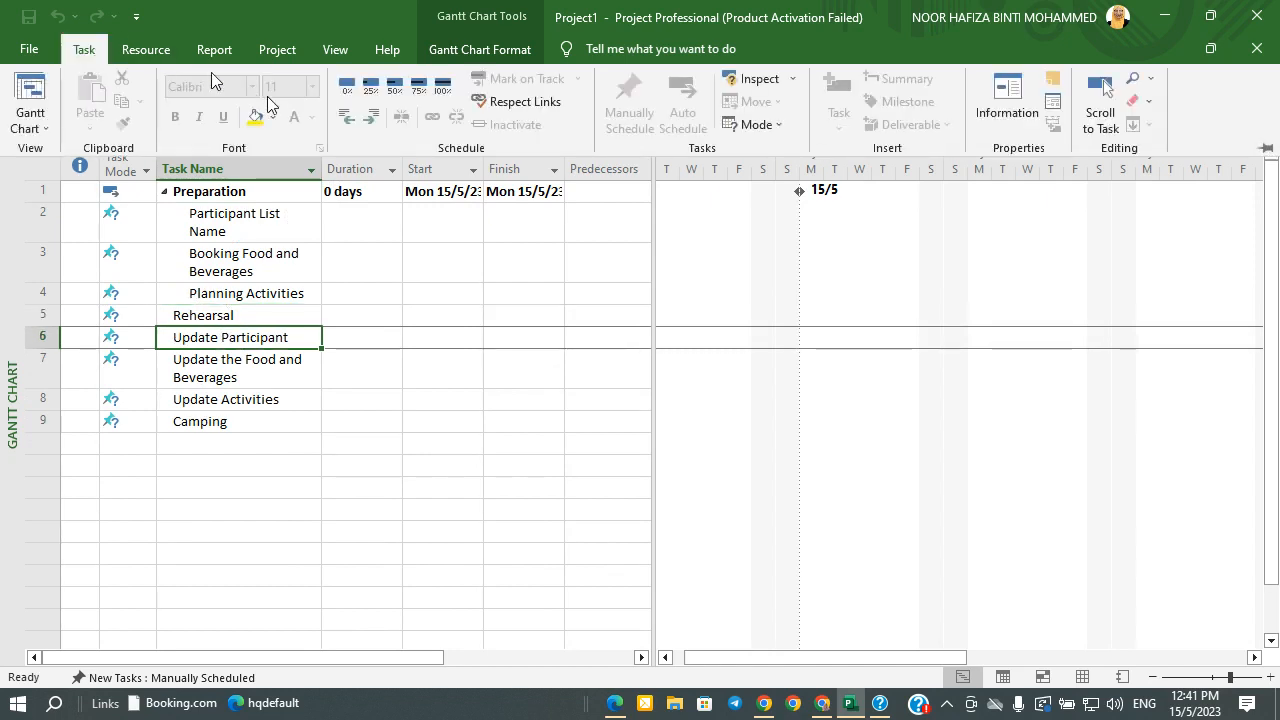
pyautogui.click(368, 117)
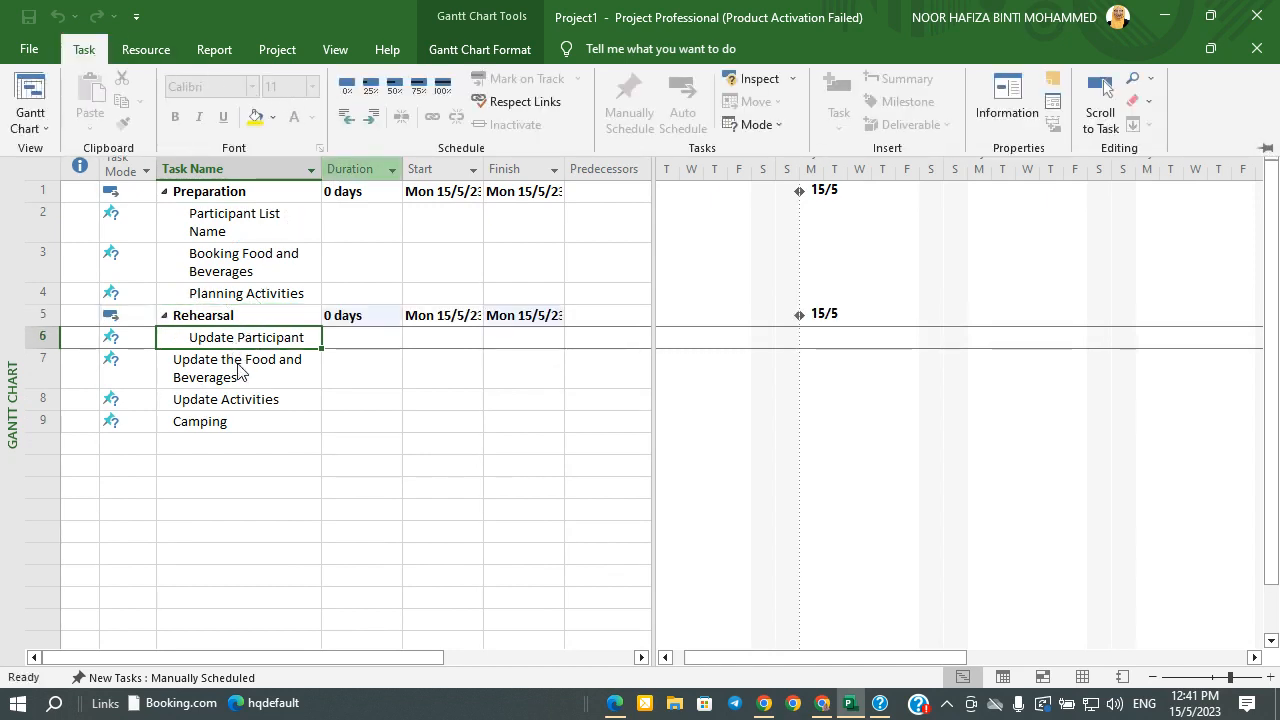
# Indent the Update the Food and Beverages task to make it a subtask of Rehearsal
pyautogui.click(237, 364)
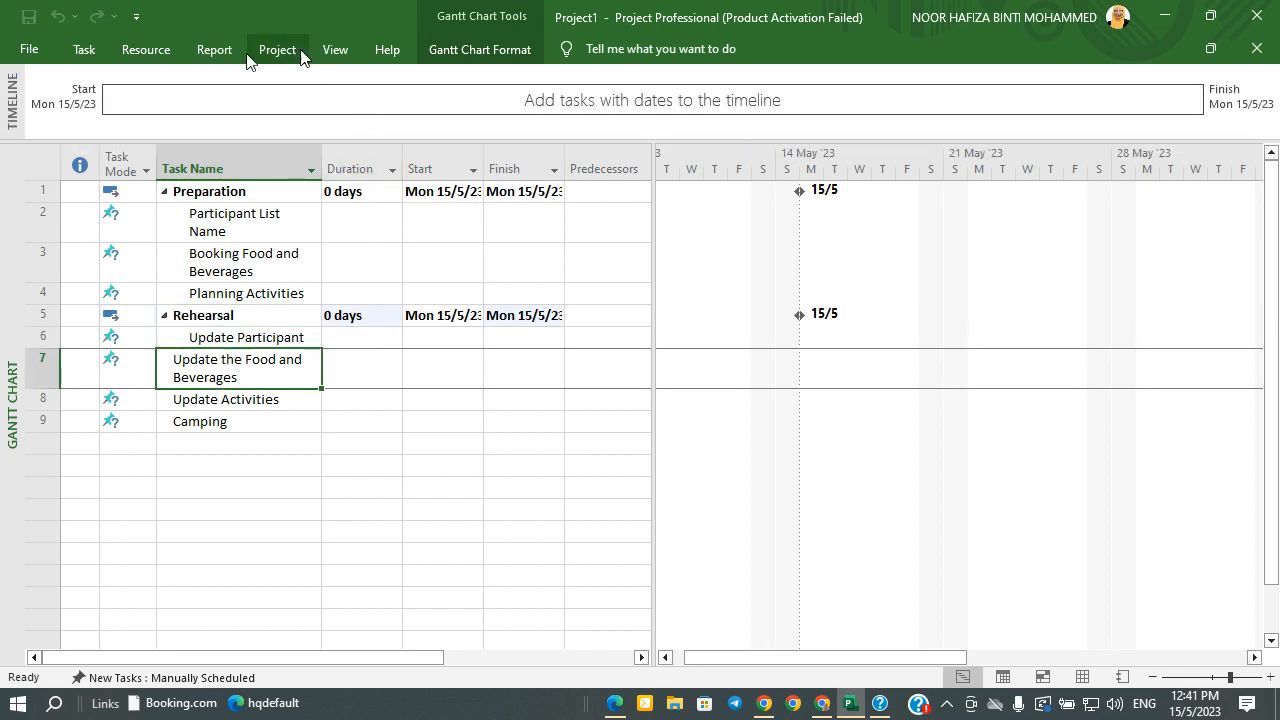
pyautogui.click(103, 52)
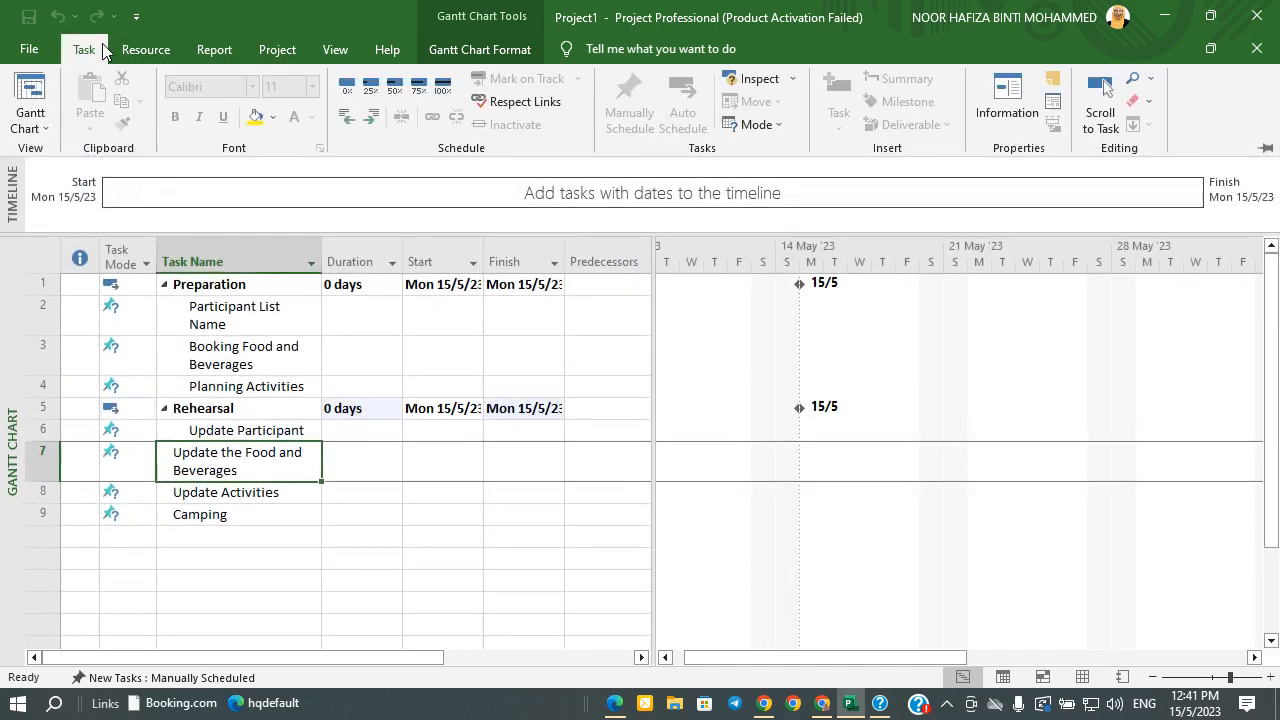
pyautogui.click(368, 116)
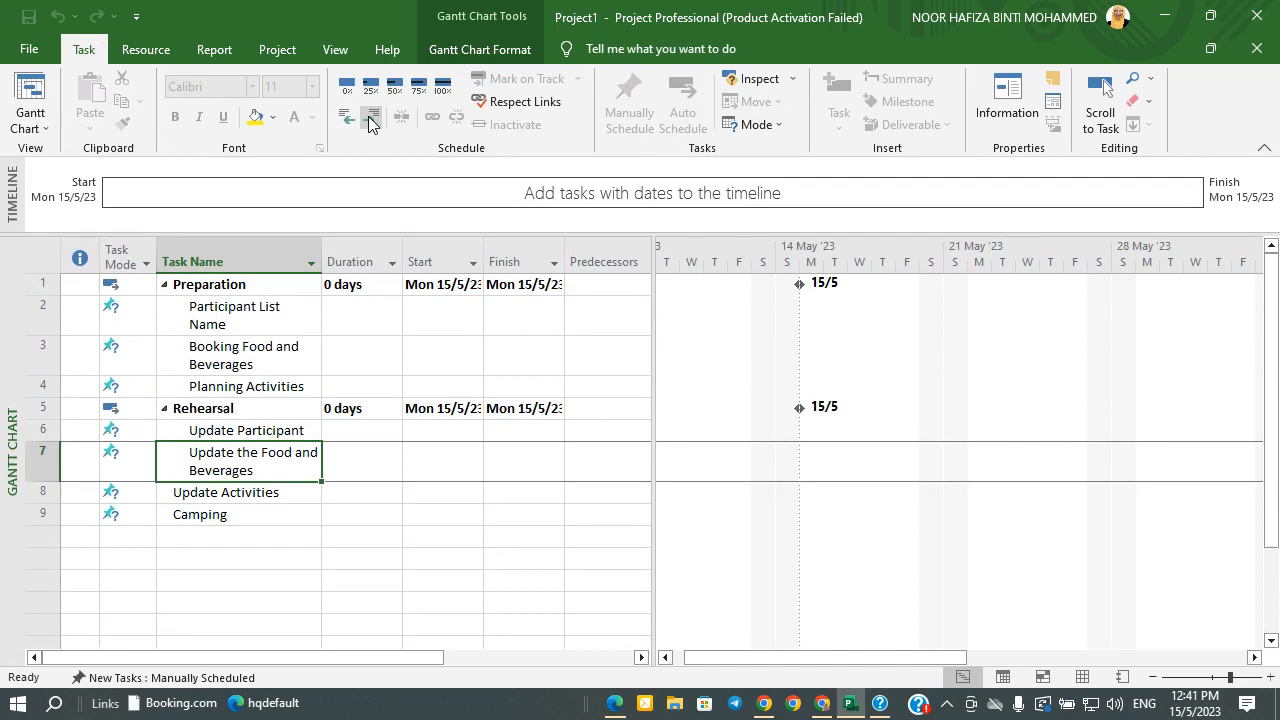
# Indent the Update Activities task under Rehearsal, and collapse the Rehearsal and Preparation summary tasks
pyautogui.click(196, 493)
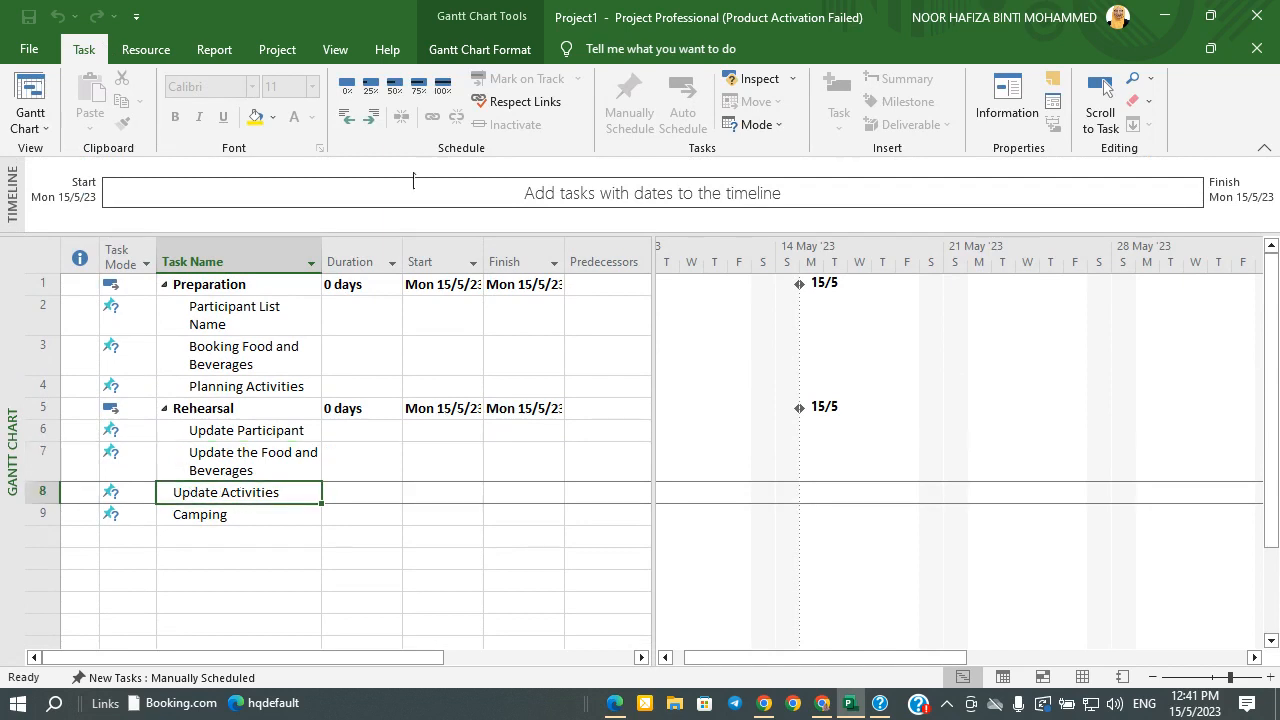
pyautogui.click(370, 118)
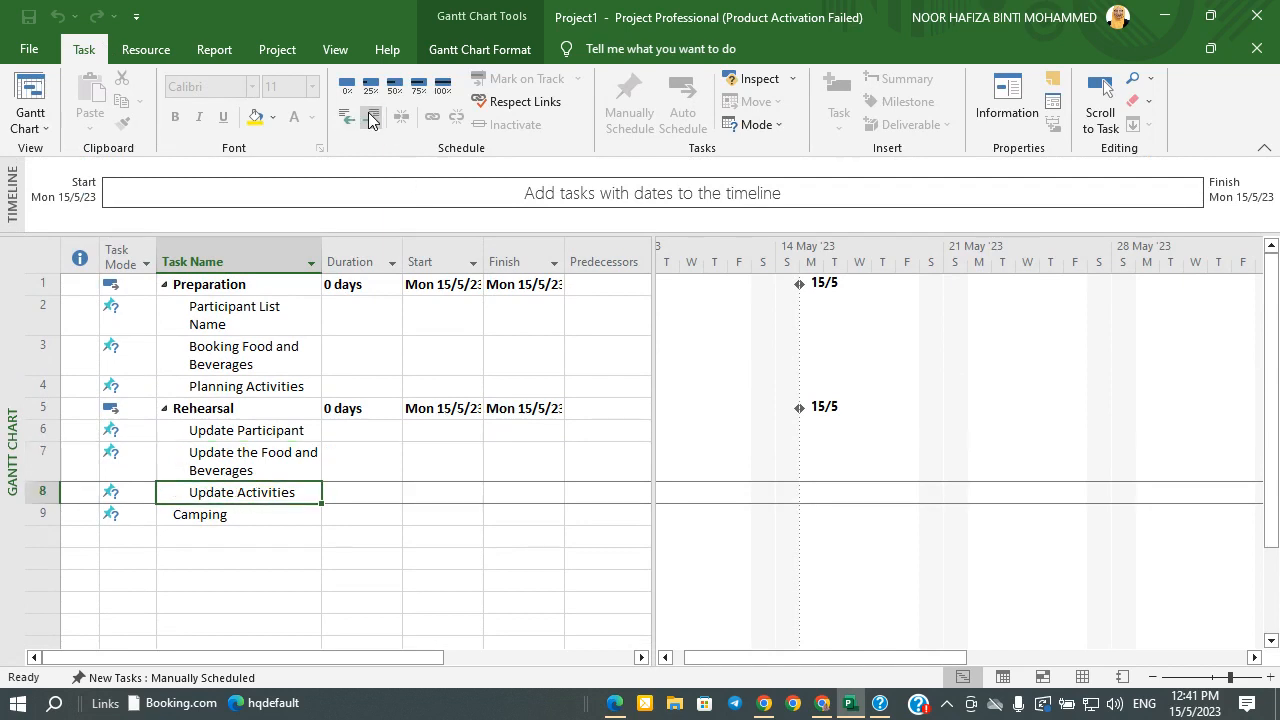
pyautogui.click(164, 409)
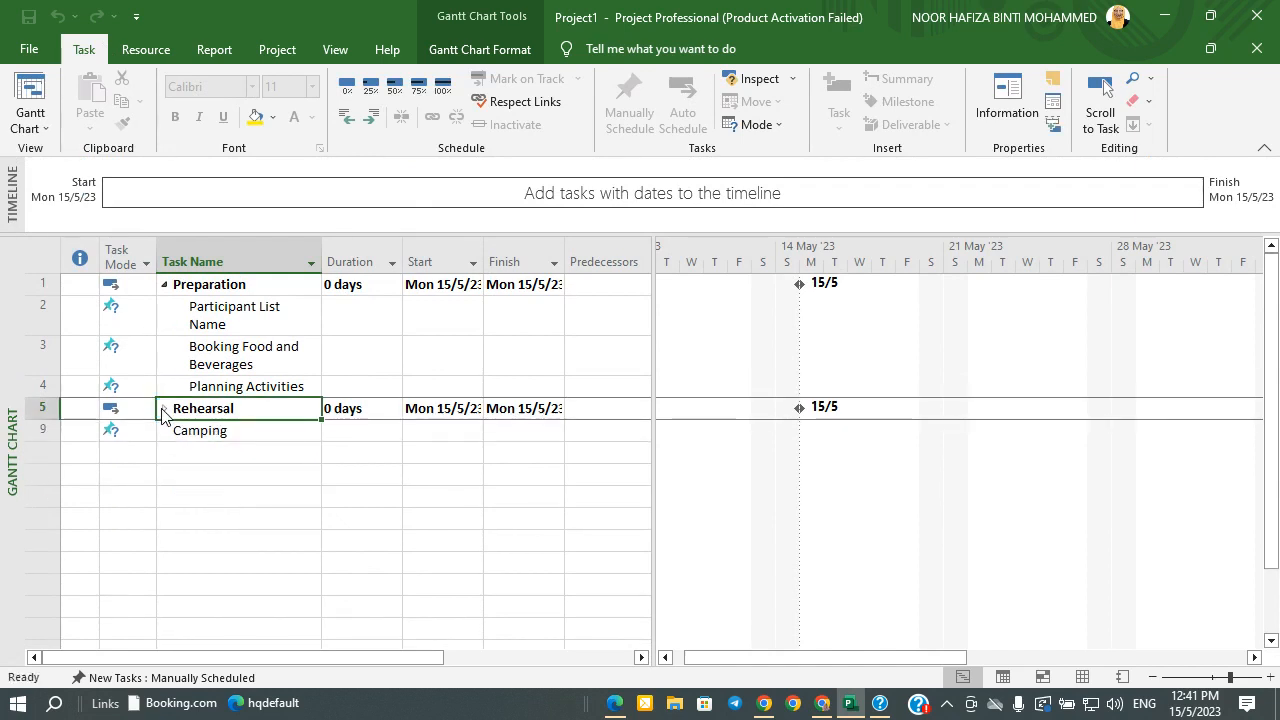
pyautogui.click(164, 284)
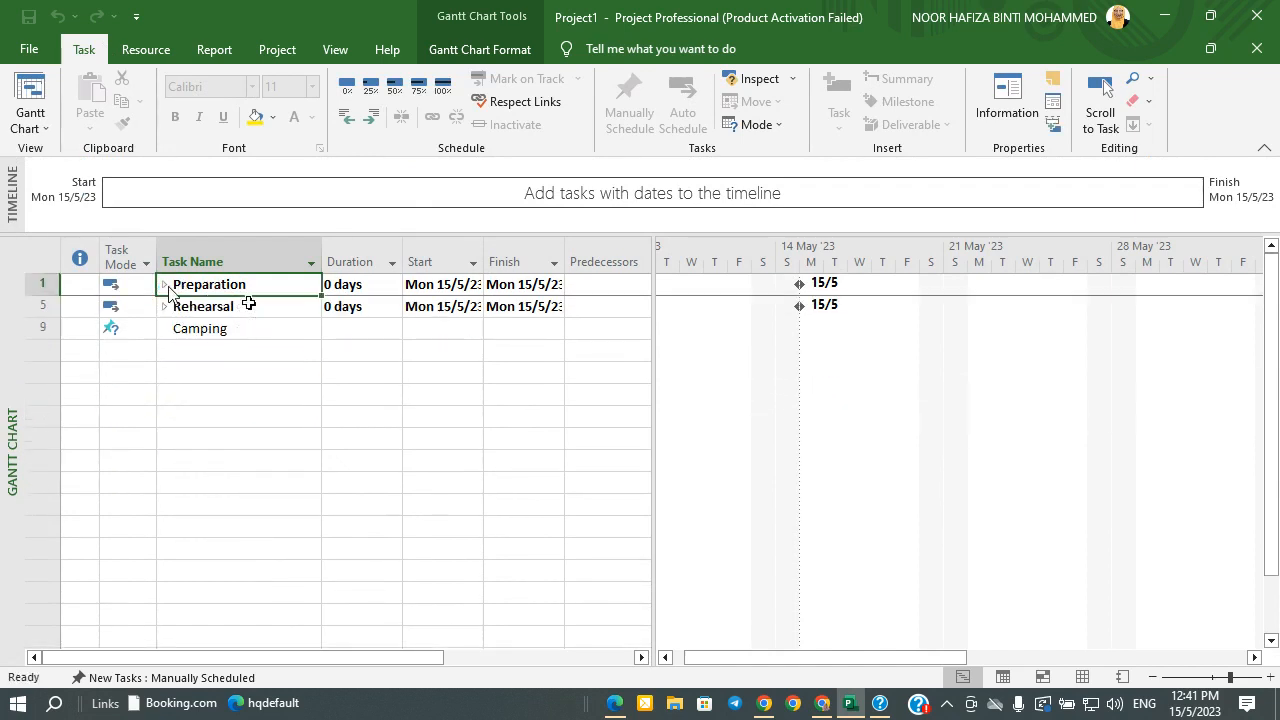
# Set the Camping task's duration to 0 days and its start date to 15 June 2023
pyautogui.click(346, 328)
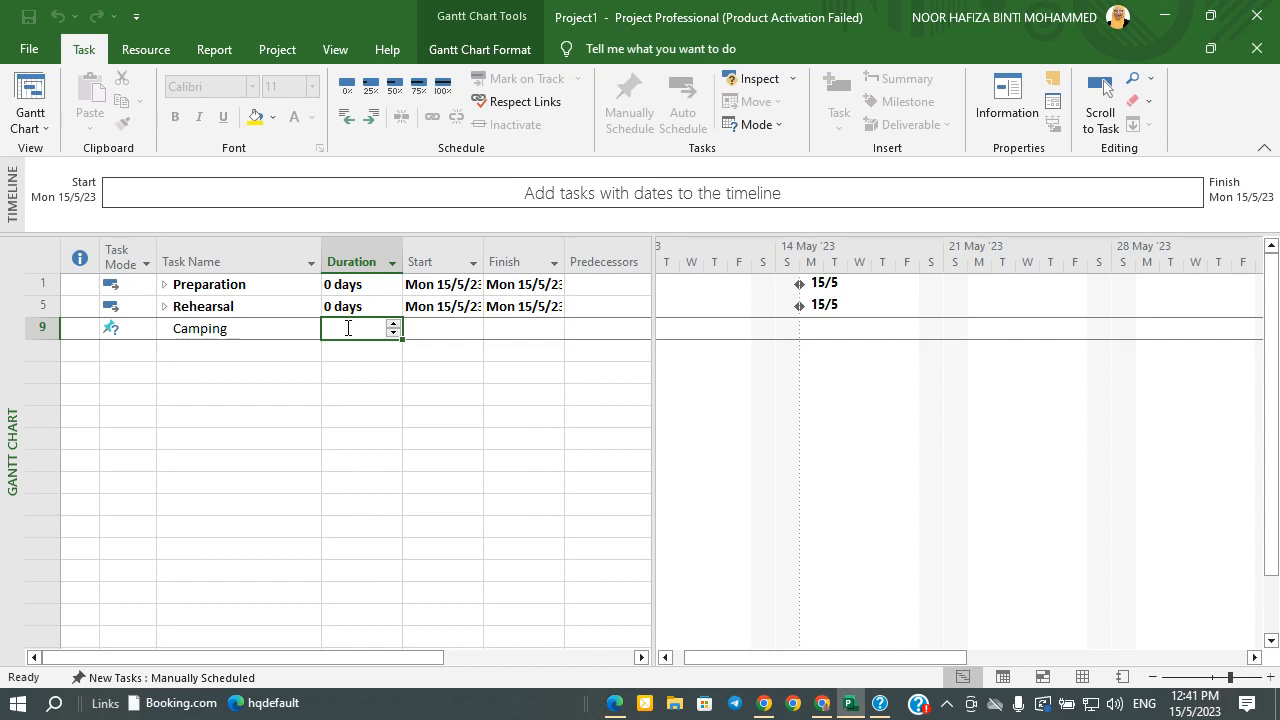
pyautogui.write('0')
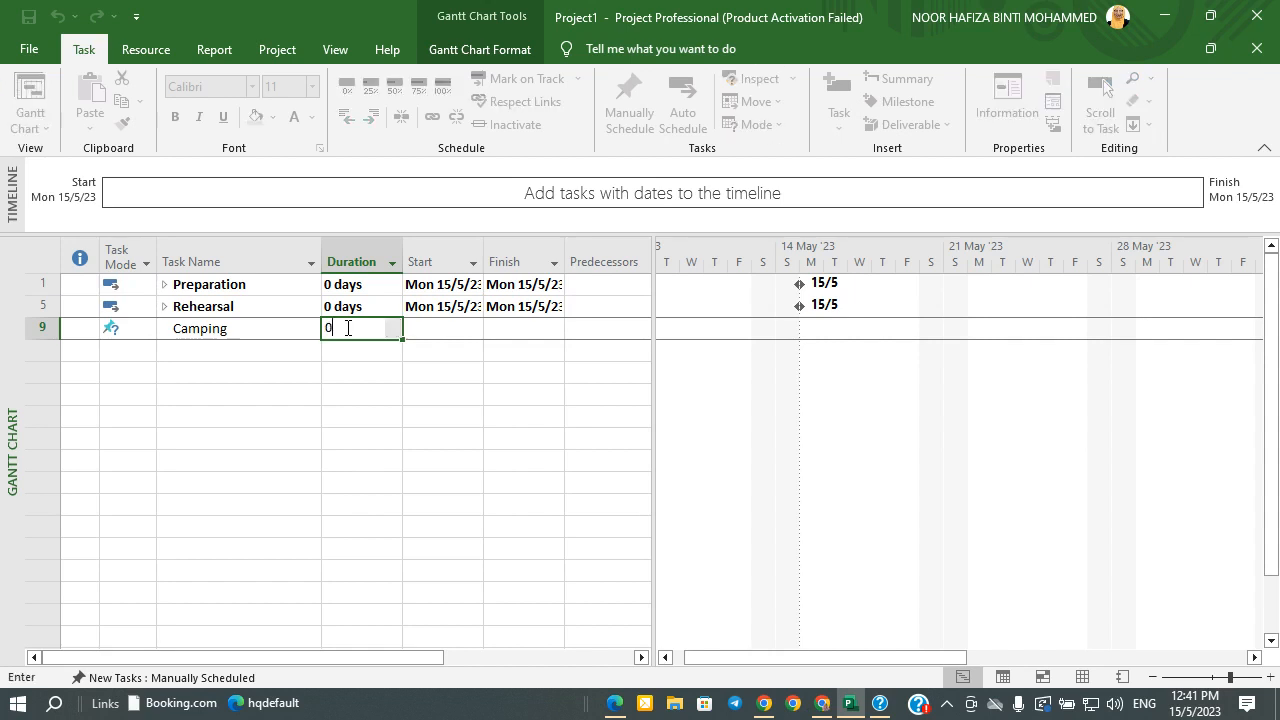
pyautogui.click(443, 329)
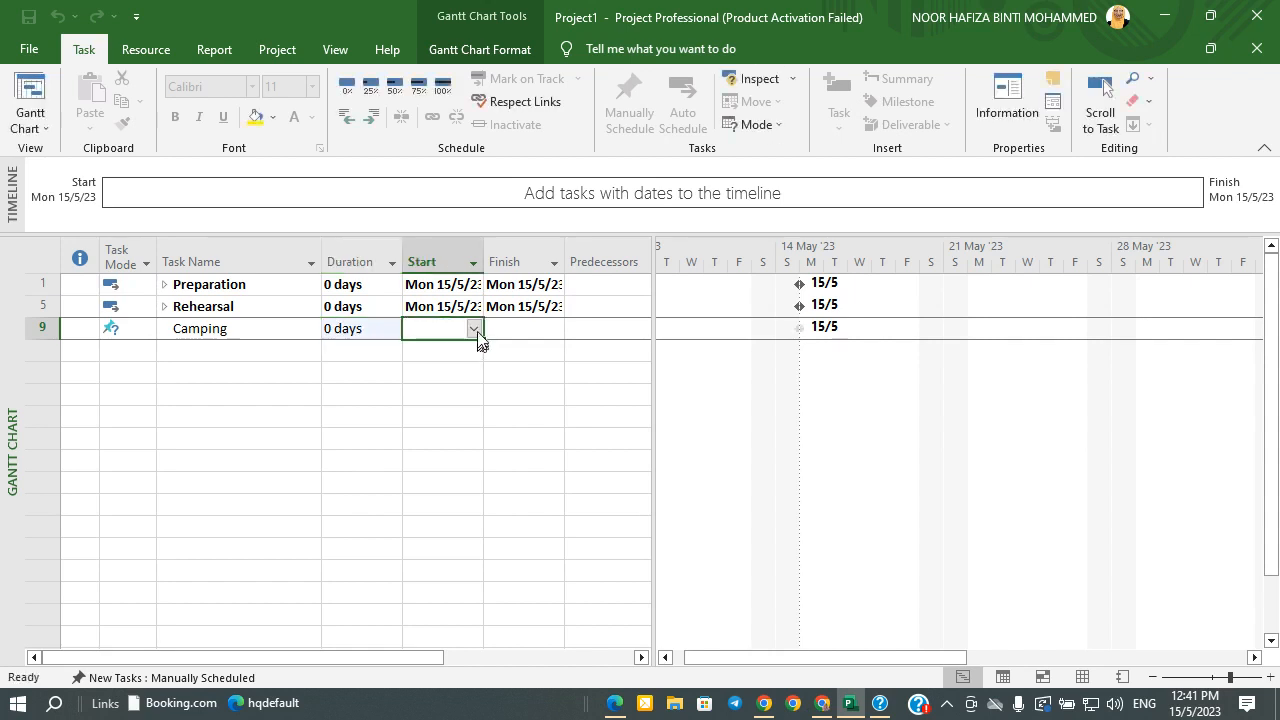
pyautogui.click(475, 331)
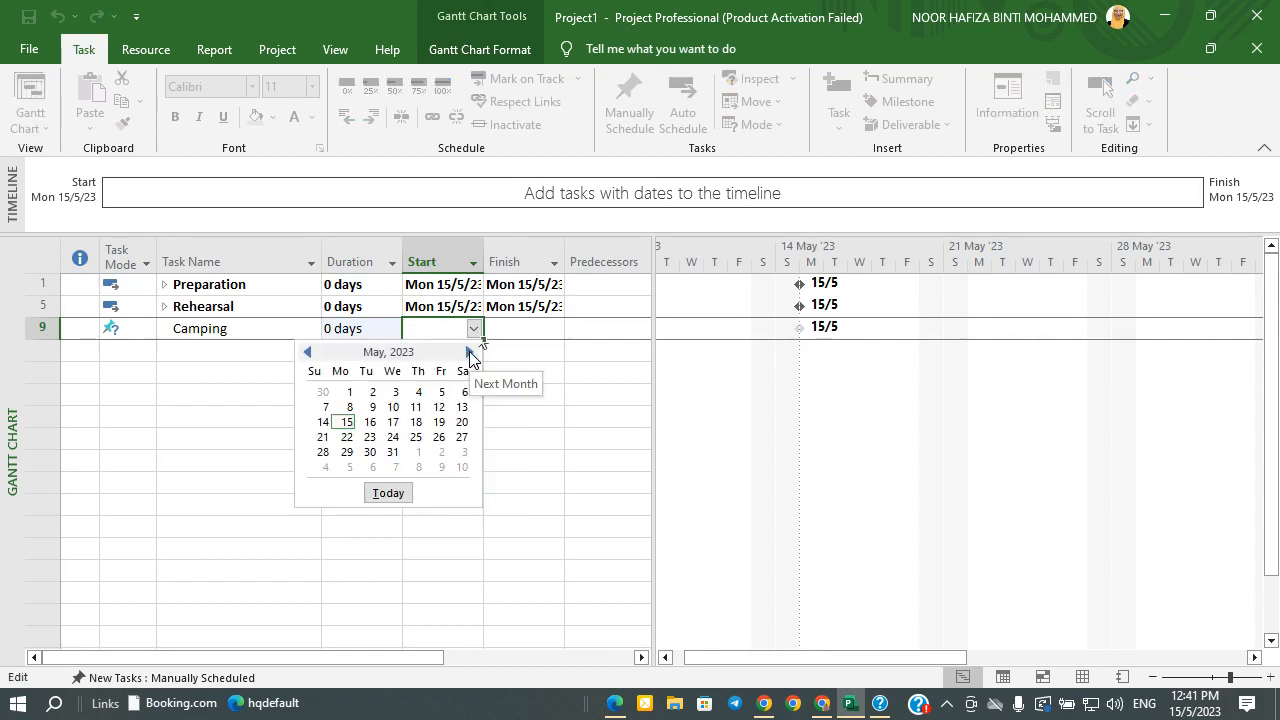
pyautogui.click(469, 352)
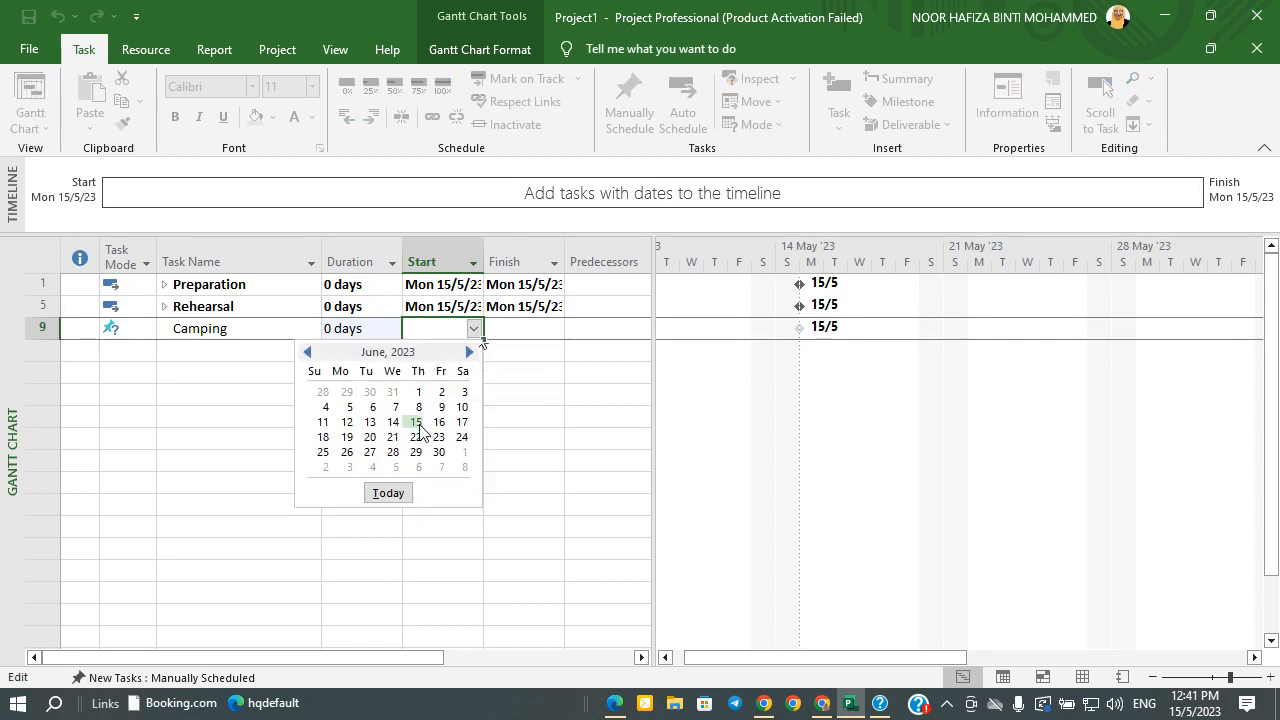
pyautogui.click(416, 422)
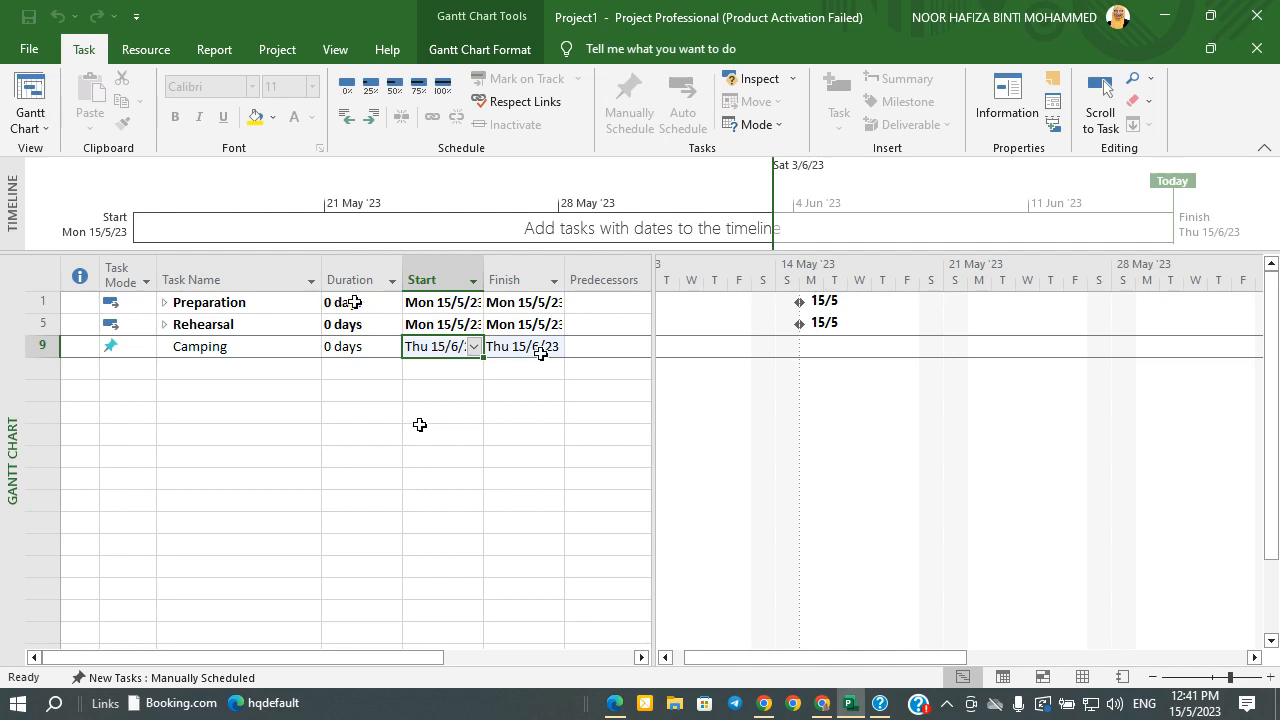
# Set the Preparation summary task's duration to 15 days
pyautogui.click(390, 303)
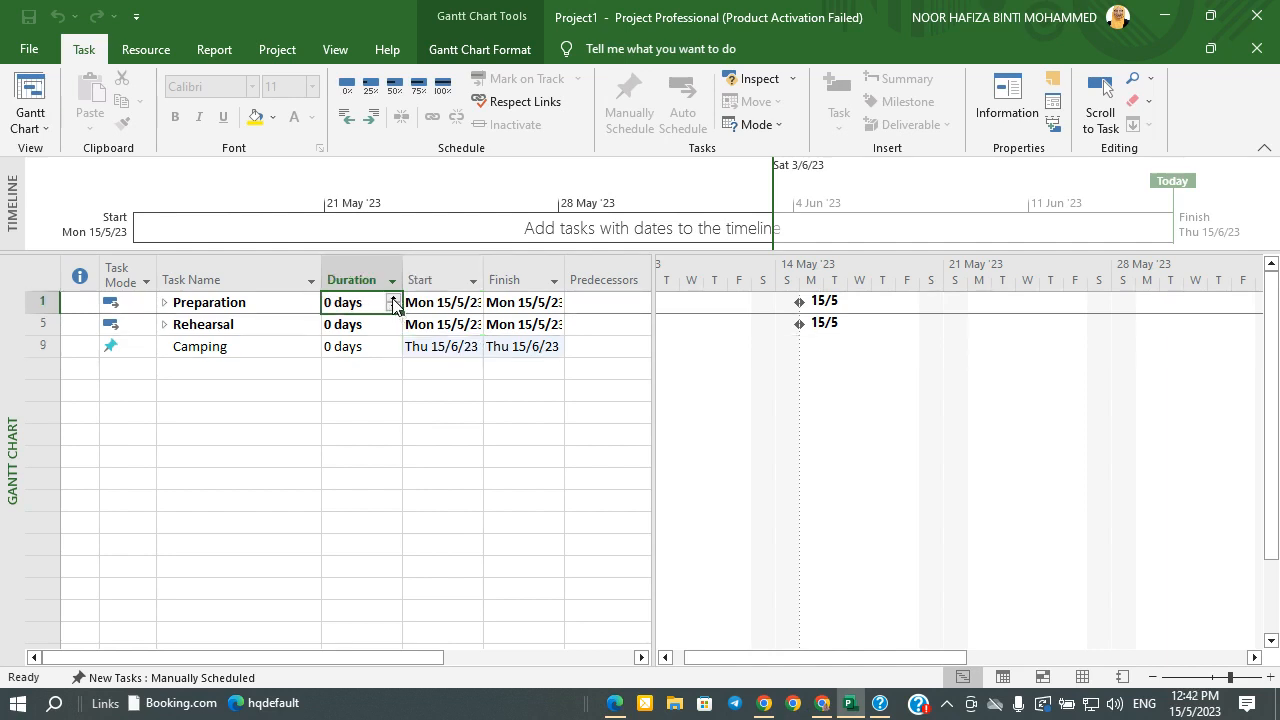
pyautogui.click(394, 299)
pyautogui.click(394, 299)
pyautogui.click(394, 299)
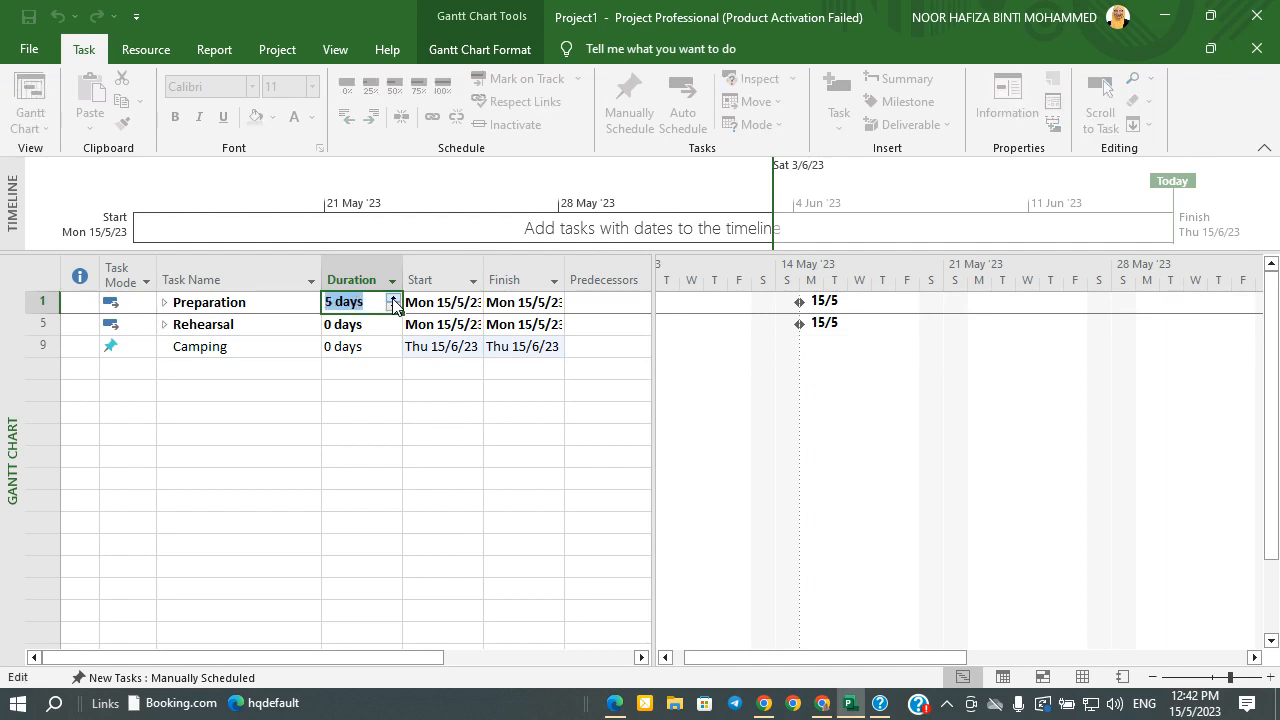
pyautogui.click(394, 299)
pyautogui.click(394, 299)
pyautogui.click(392, 390)
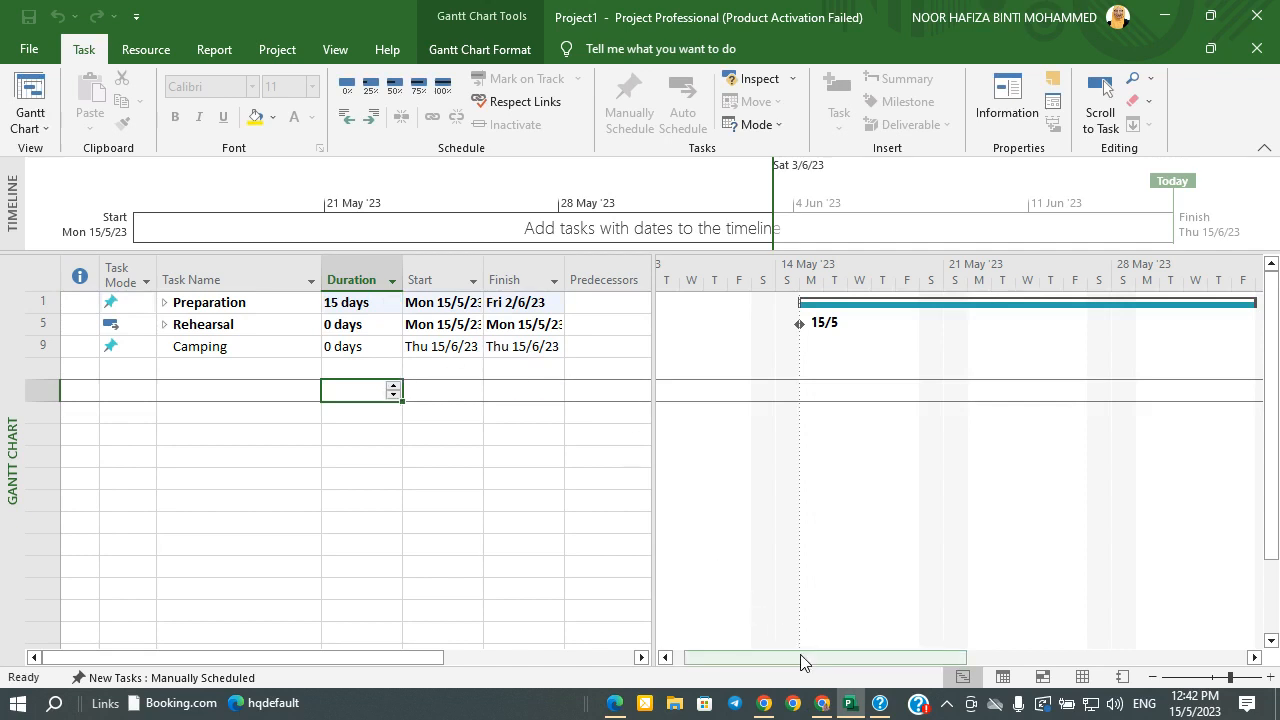
pyautogui.moveTo(800, 655); pyautogui.dragTo(709, 643)
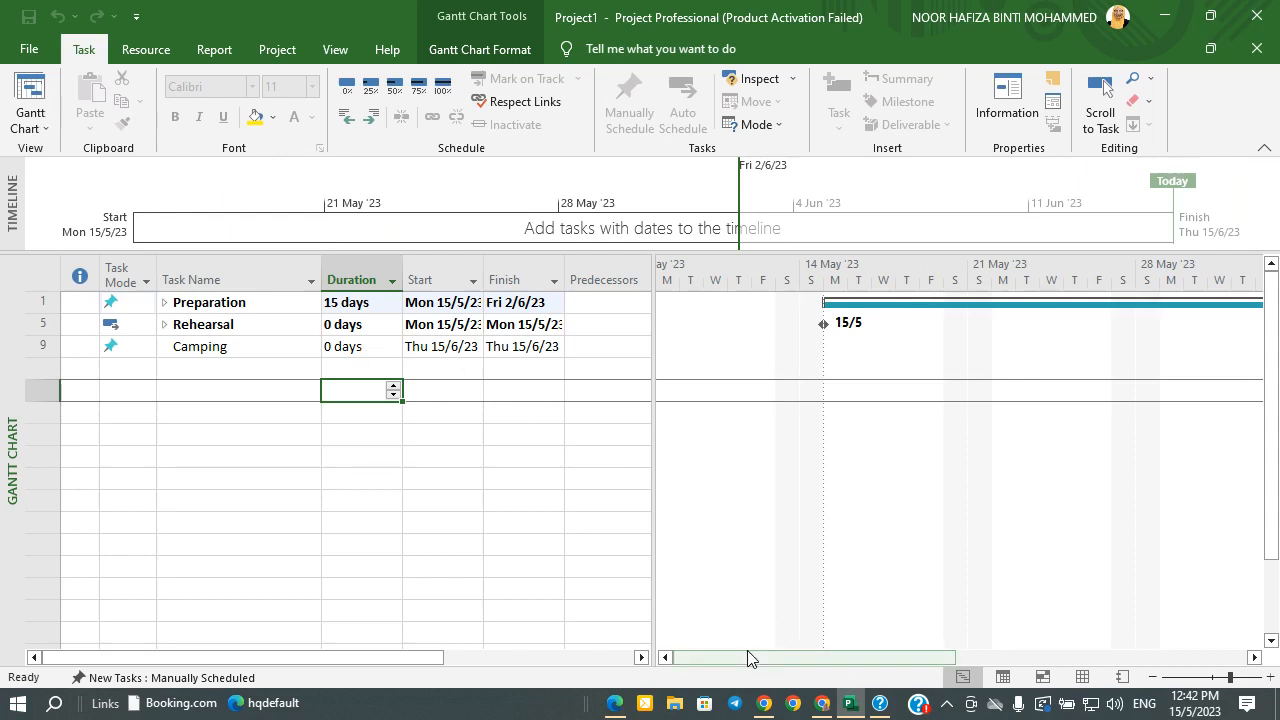
pyautogui.moveTo(751, 660); pyautogui.dragTo(795, 674)
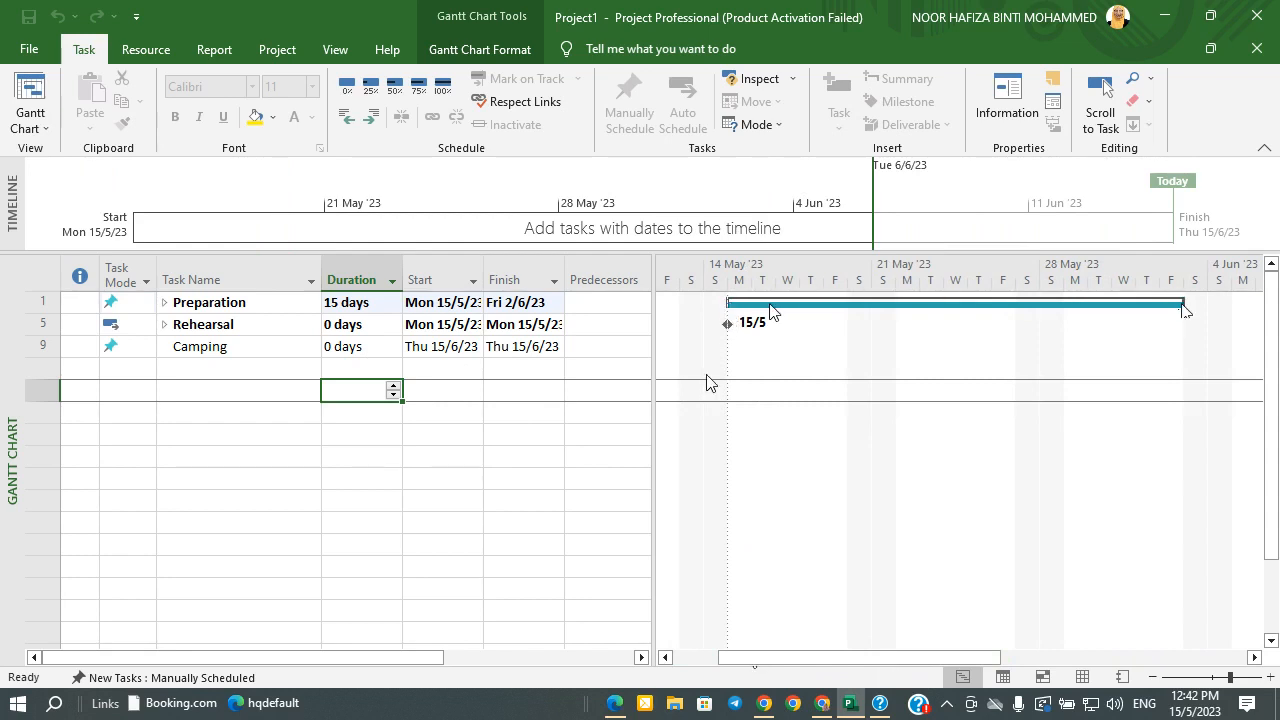
# Expand Preparation and give its Participant List Name subtask a duration of 5 days and a start date of 15 May 2023
pyautogui.click(164, 306)
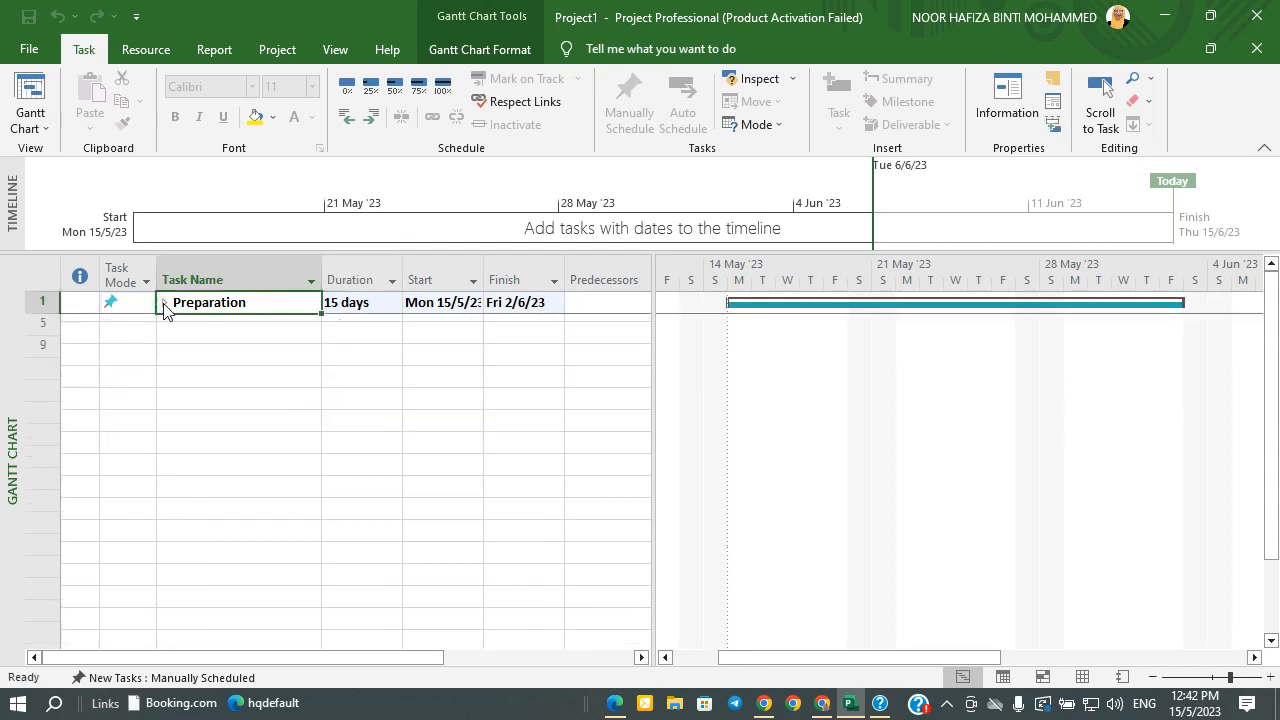
pyautogui.click(164, 306)
pyautogui.click(363, 335)
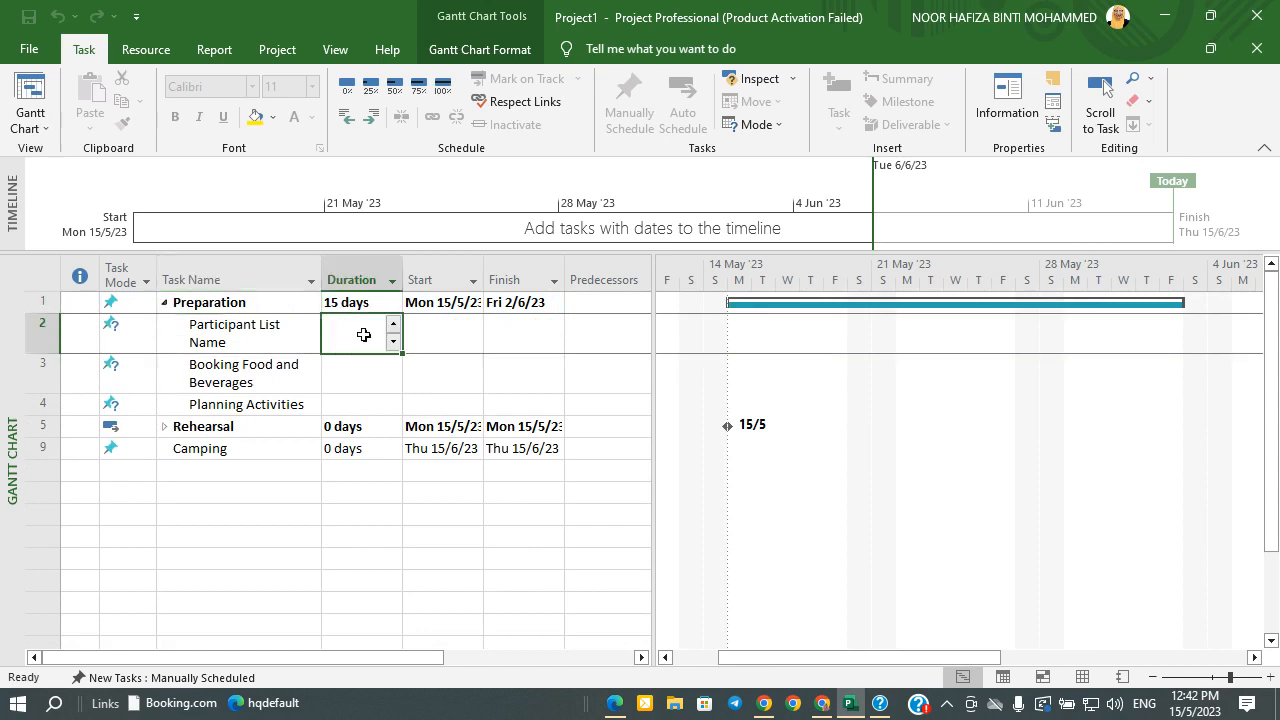
pyautogui.click(393, 326)
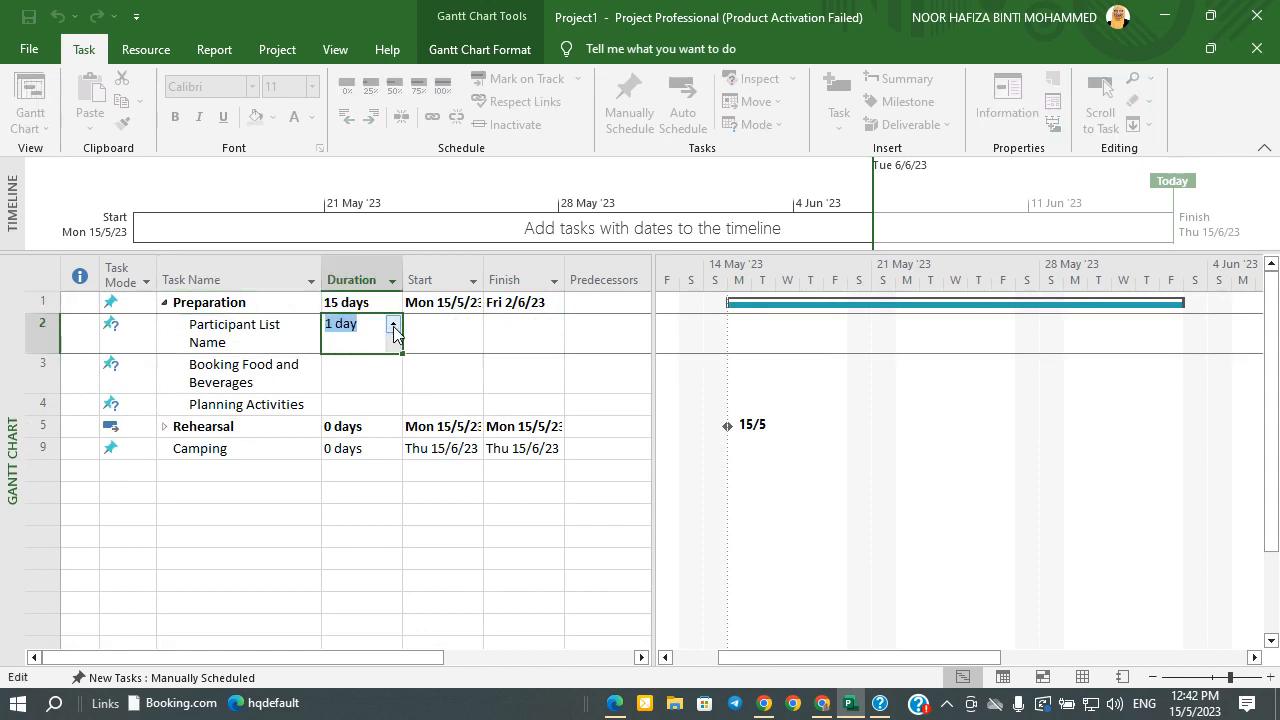
pyautogui.click(393, 326)
pyautogui.click(452, 332)
pyautogui.click(478, 340)
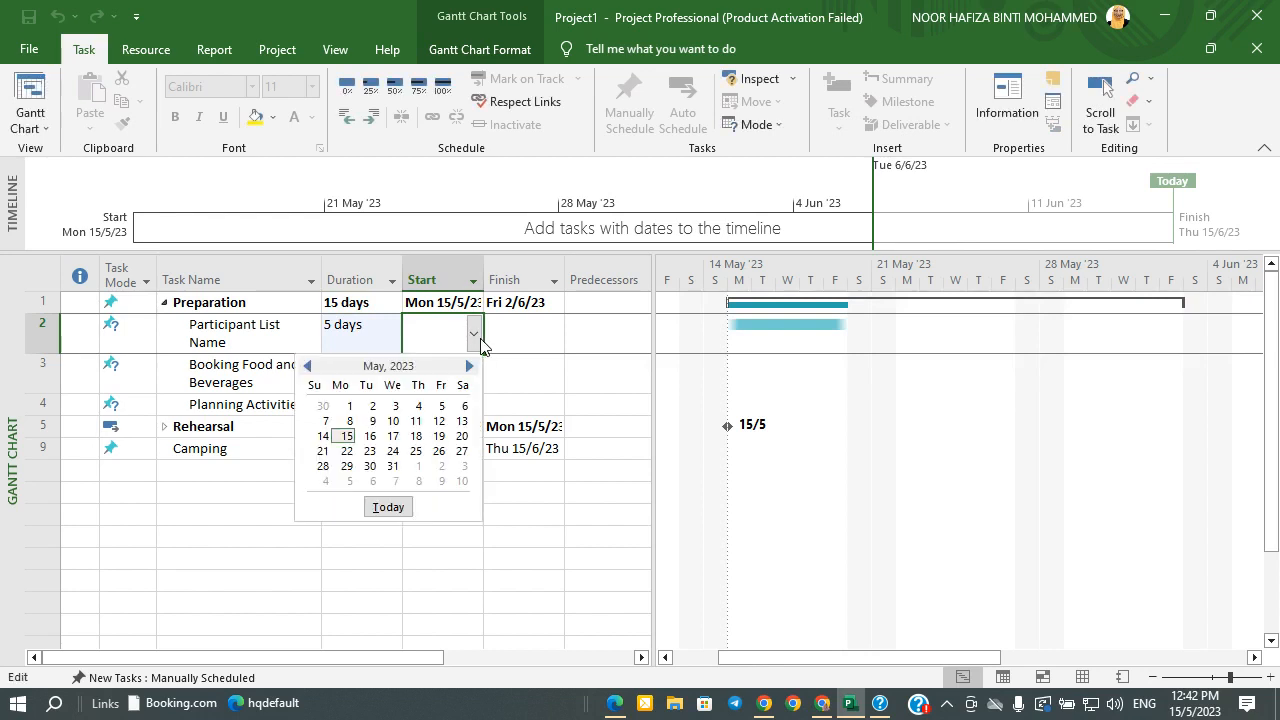
pyautogui.click(345, 436)
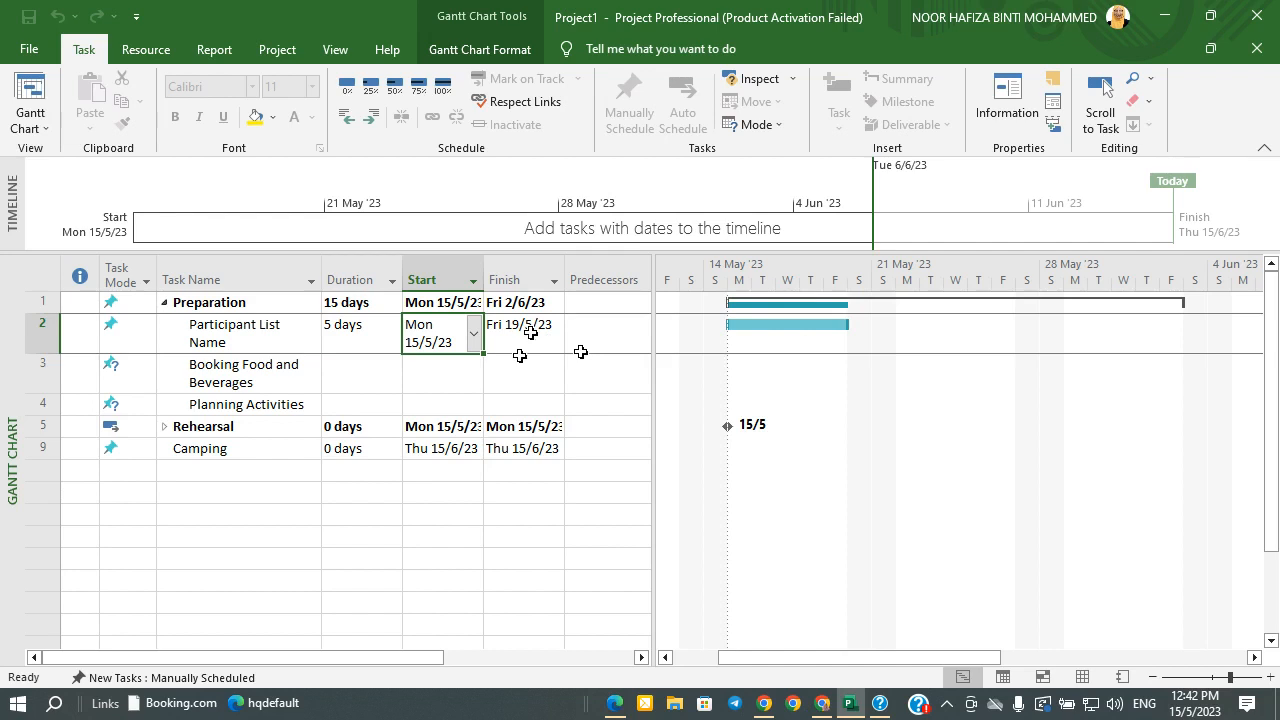
# Set the Booking Food and Beverages subtask's duration to 3 days and its start date to 20 May 2023
pyautogui.click(366, 366)
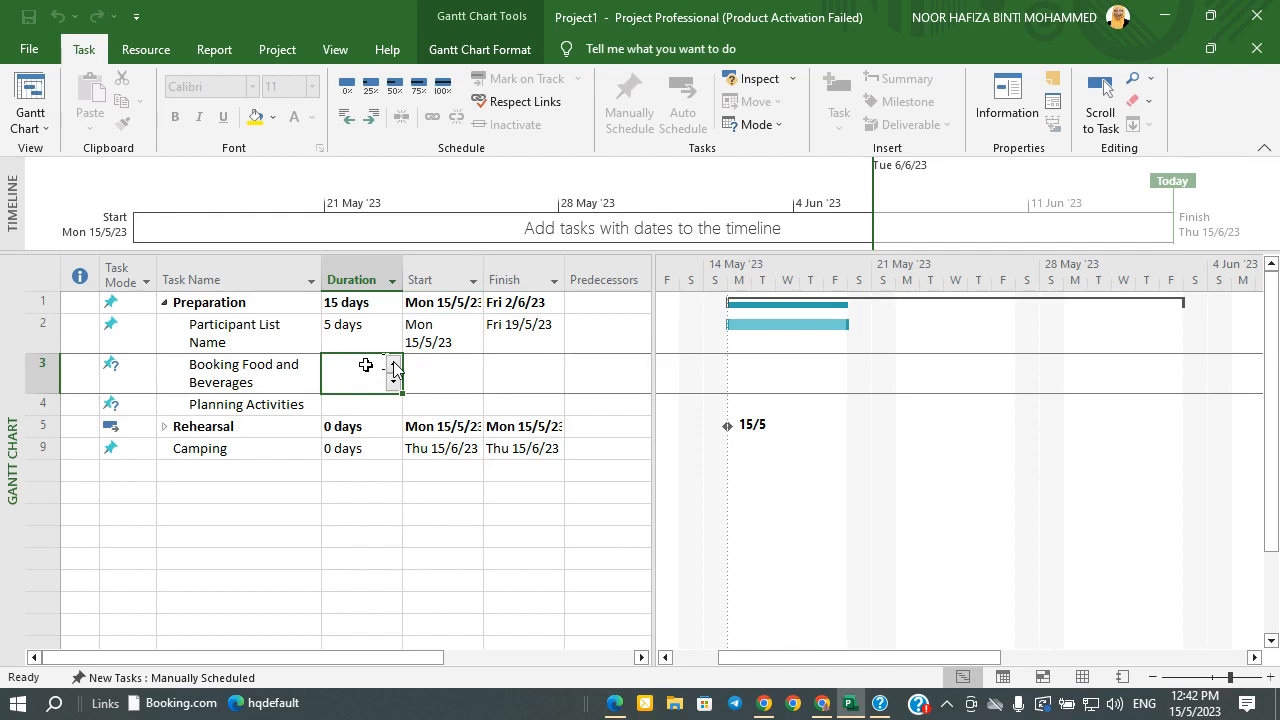
pyautogui.click(393, 366)
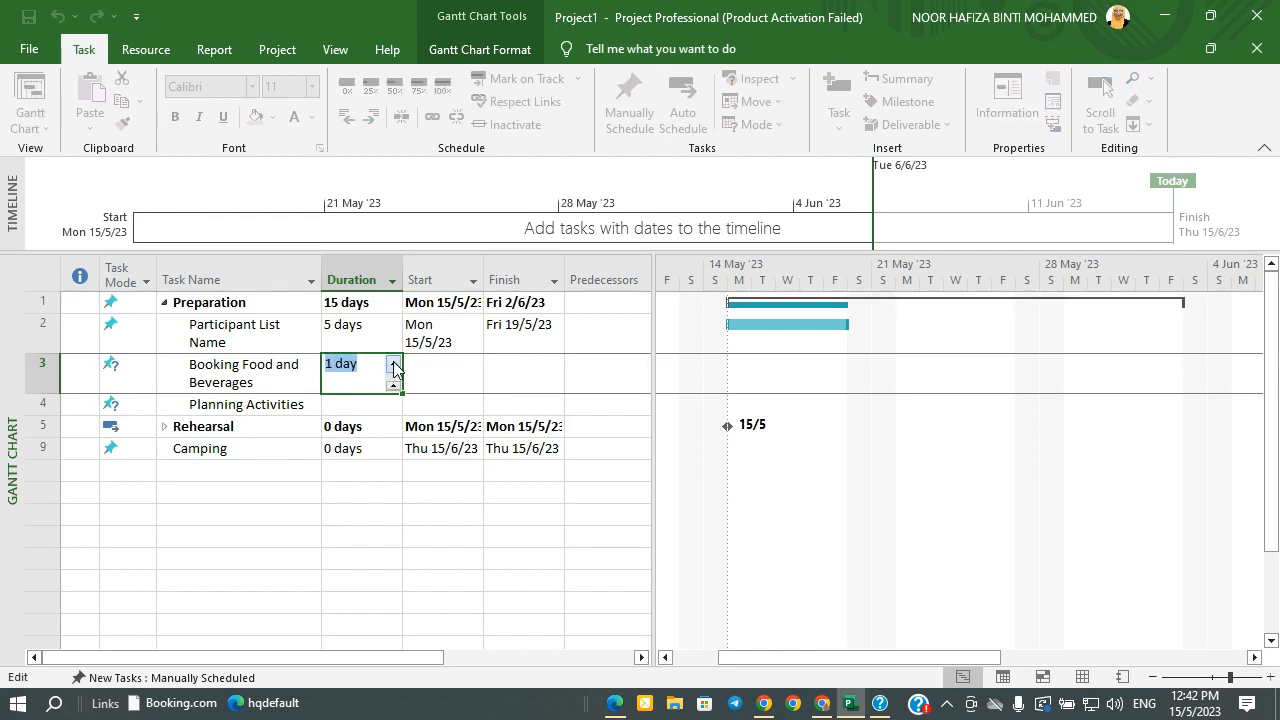
pyautogui.click(393, 365)
pyautogui.click(393, 365)
pyautogui.click(393, 365)
pyautogui.click(394, 381)
pyautogui.click(394, 381)
pyautogui.click(443, 362)
pyautogui.click(474, 373)
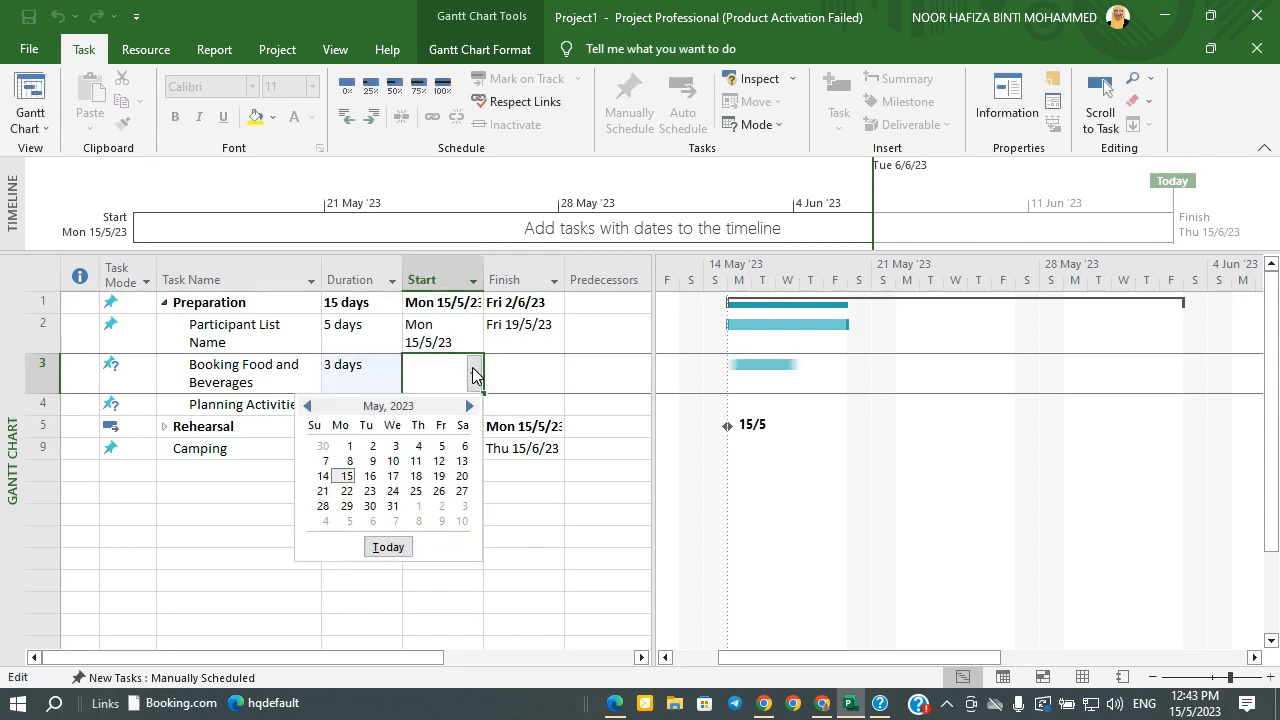
pyautogui.click(440, 476)
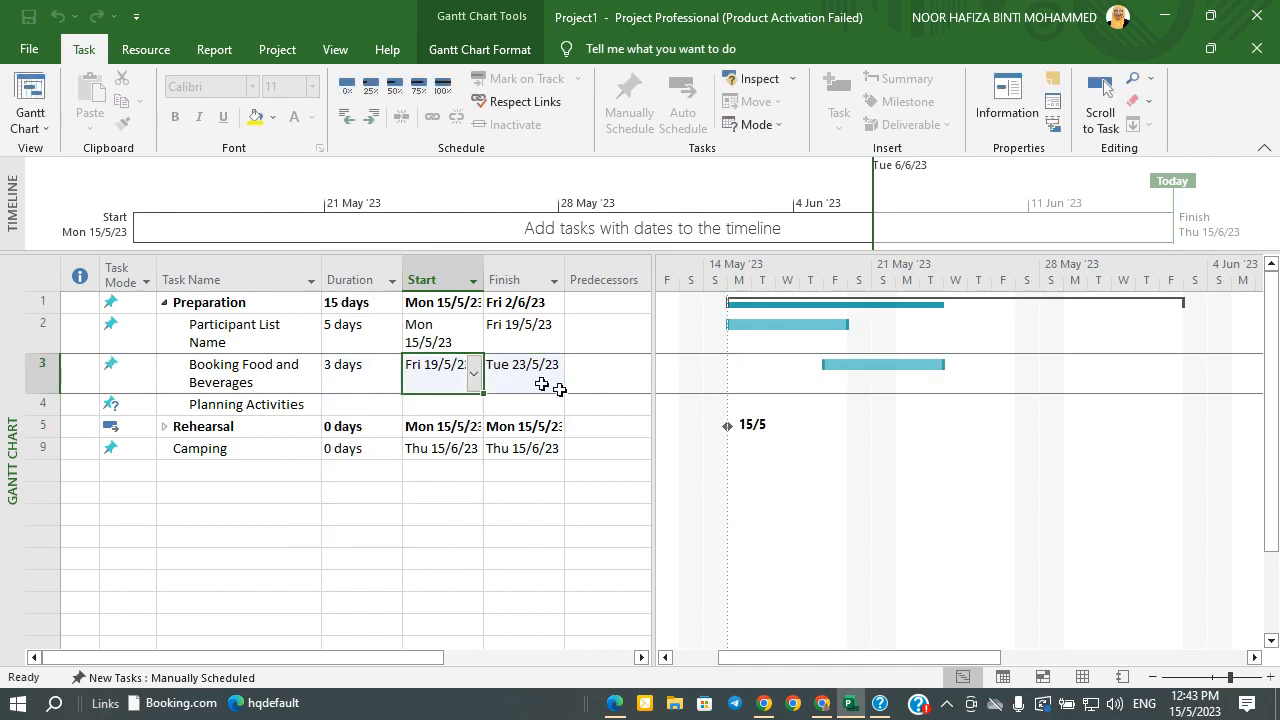
pyautogui.click(474, 373)
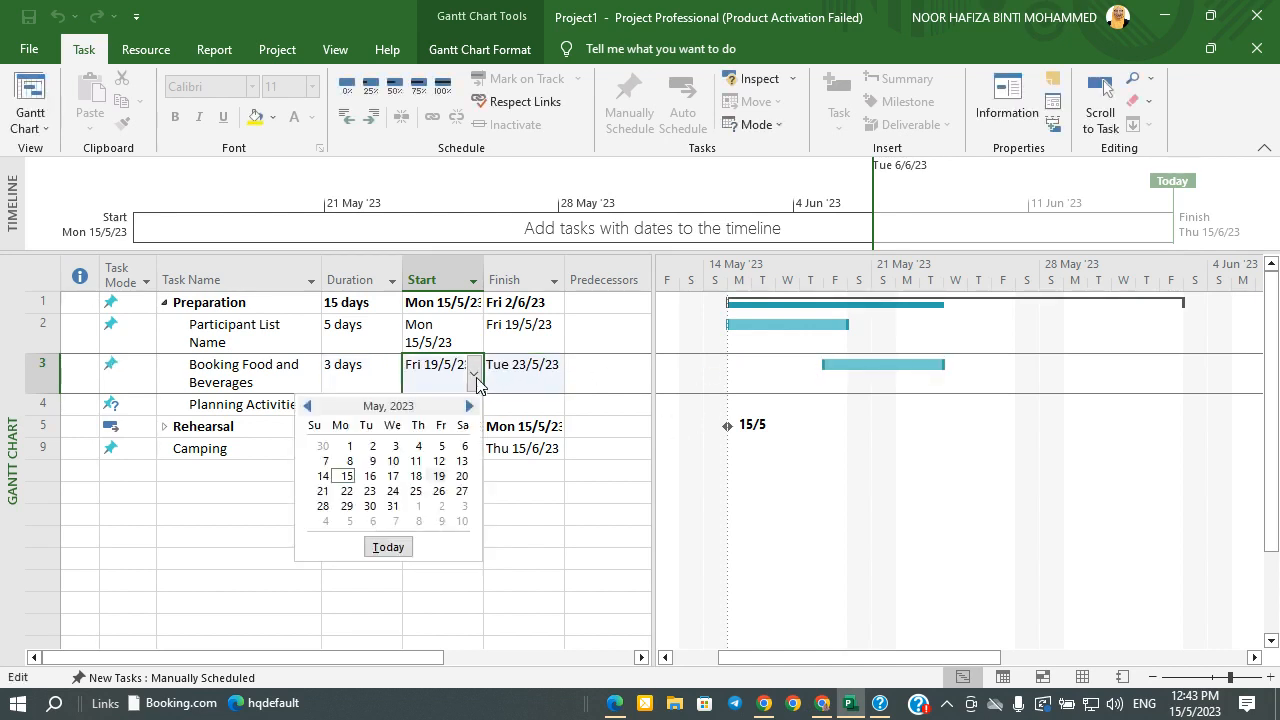
pyautogui.click(461, 490)
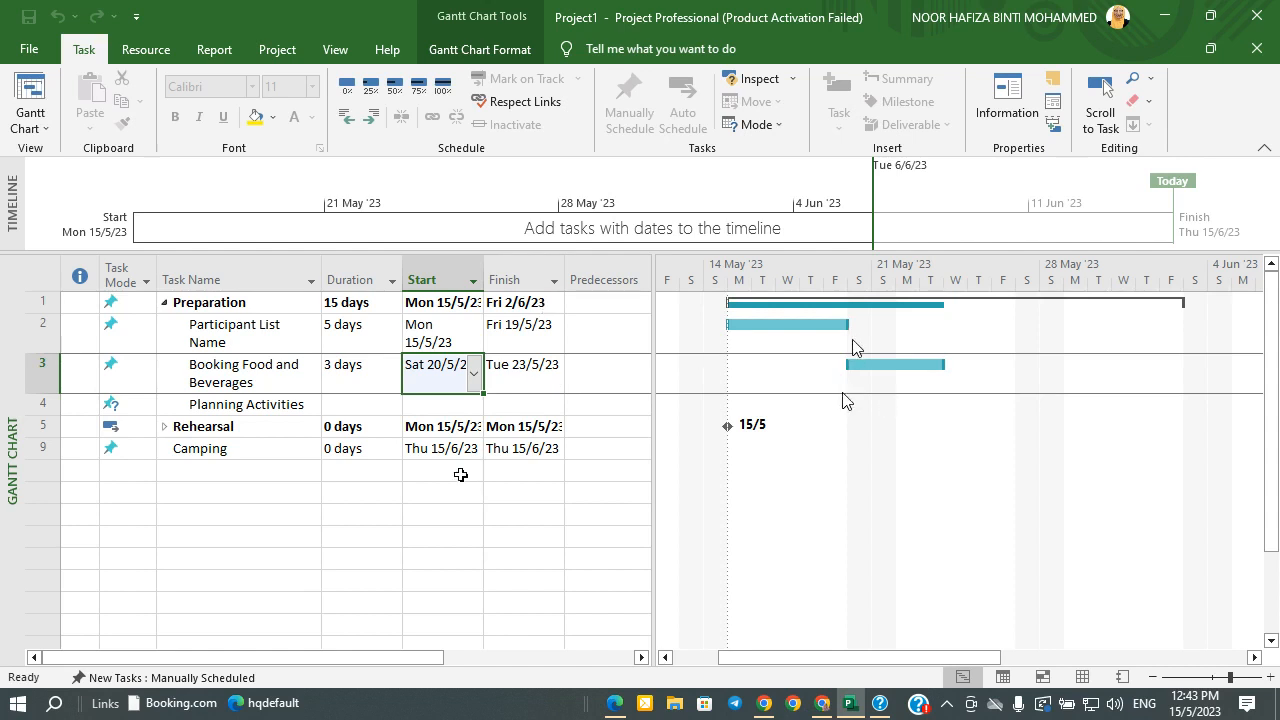
# Set the Planning Activities duration to 1 day and the Booking Food and Beverages duration to 5 days
pyautogui.click(347, 404)
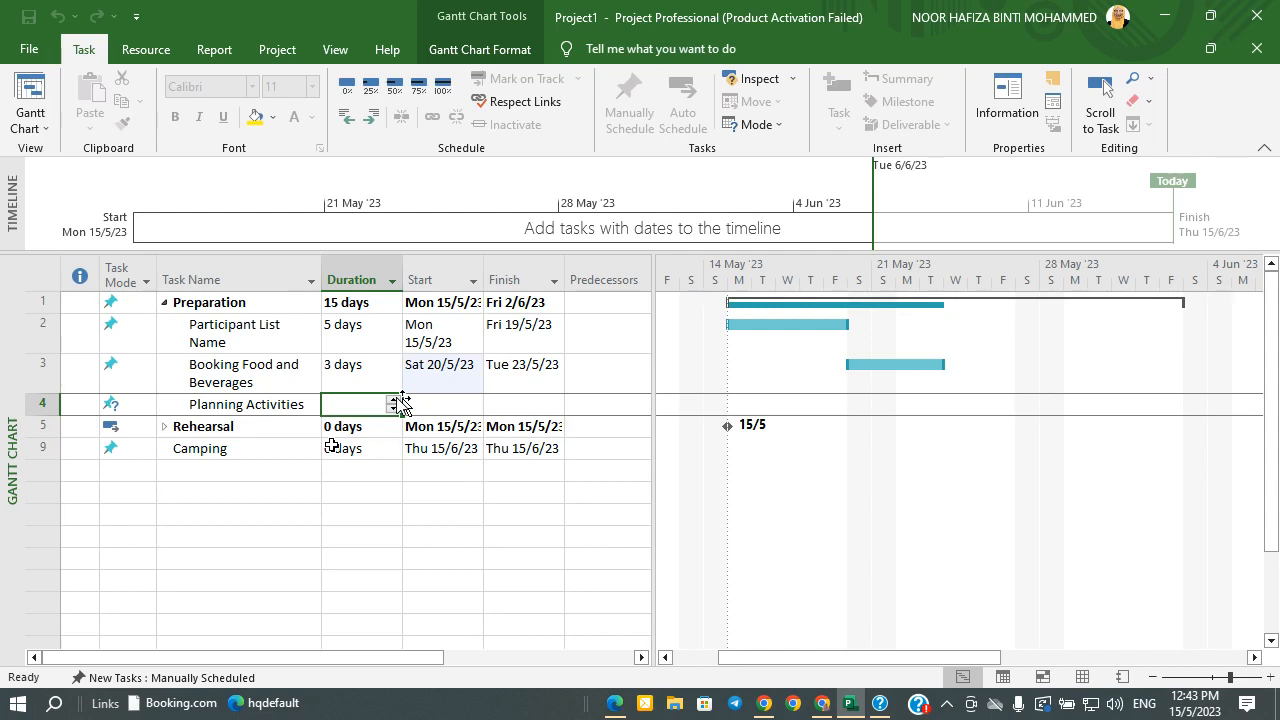
pyautogui.click(395, 400)
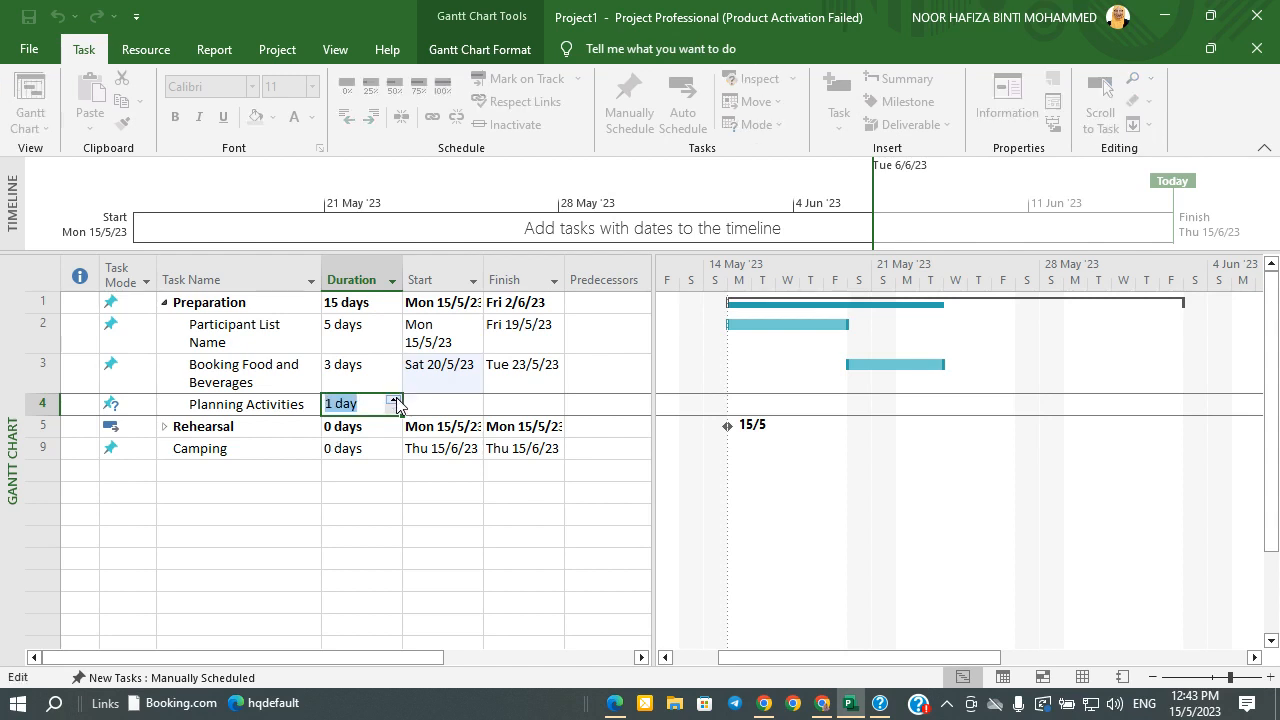
pyautogui.click(371, 366)
pyautogui.click(394, 366)
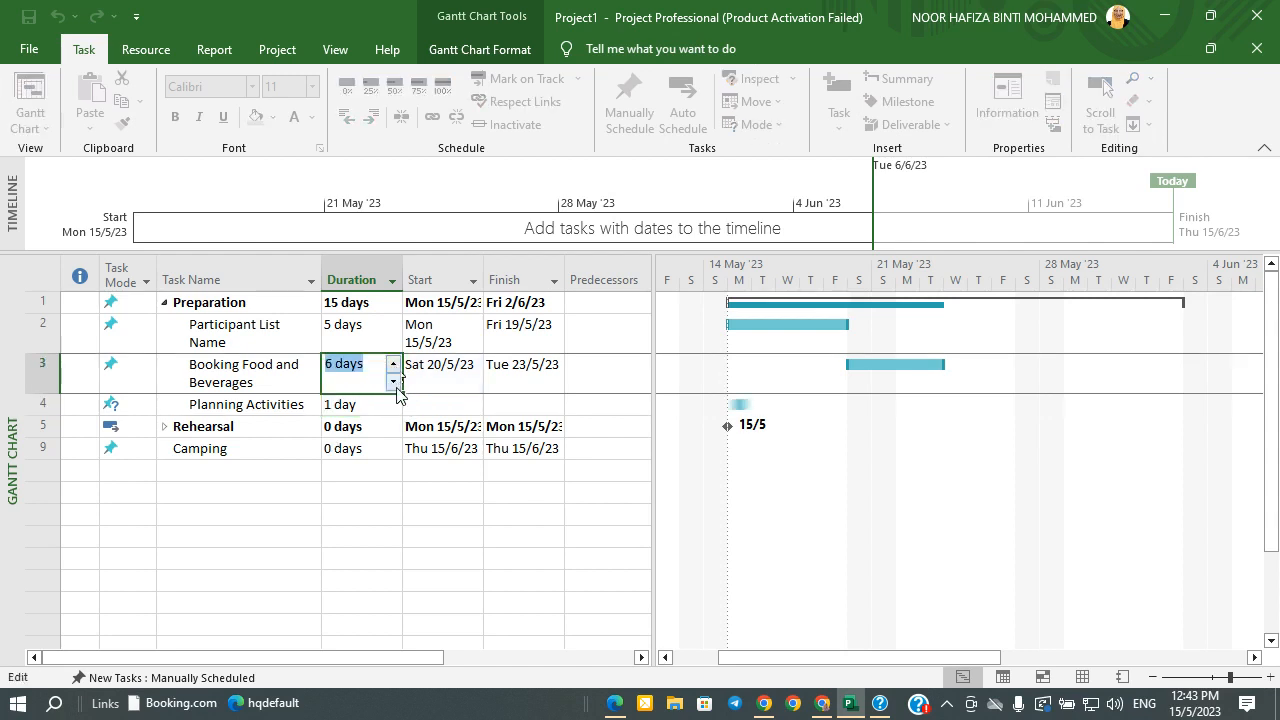
pyautogui.click(393, 381)
pyautogui.click(495, 387)
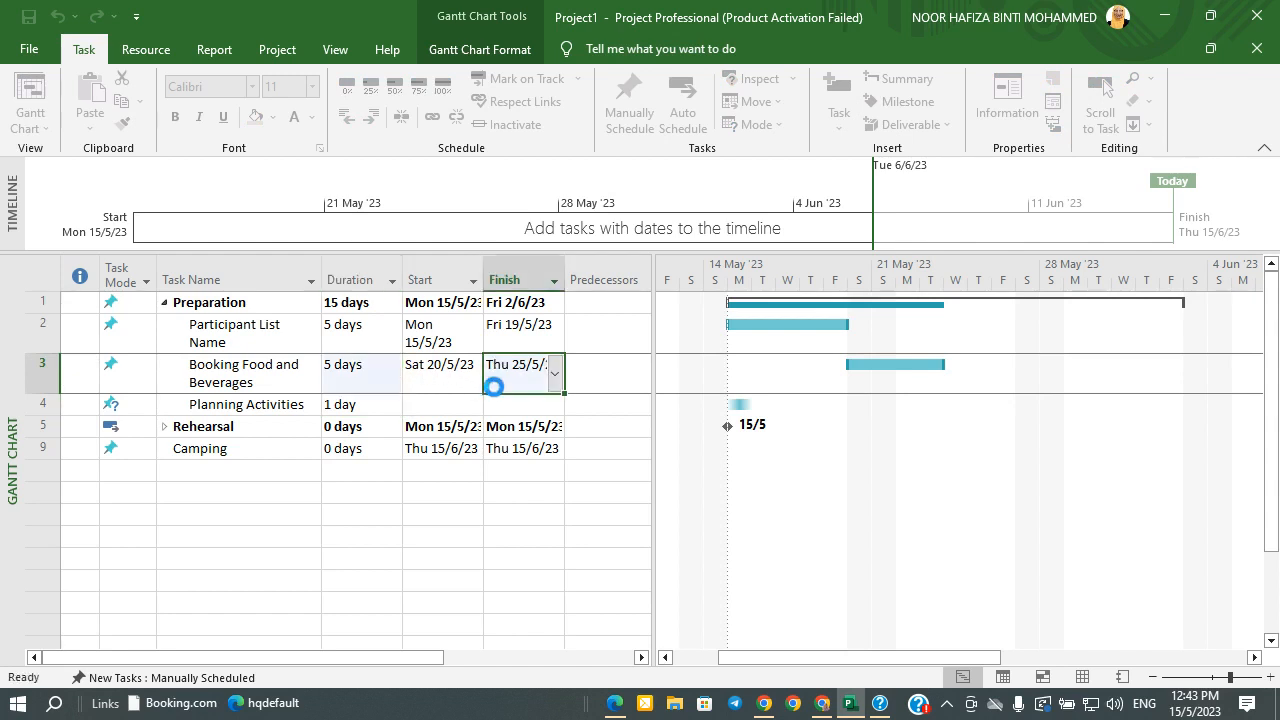
# Set the Planning Activities subtask's duration to 5 days and its start date to 26 May 2023
pyautogui.click(394, 404)
pyautogui.click(394, 402)
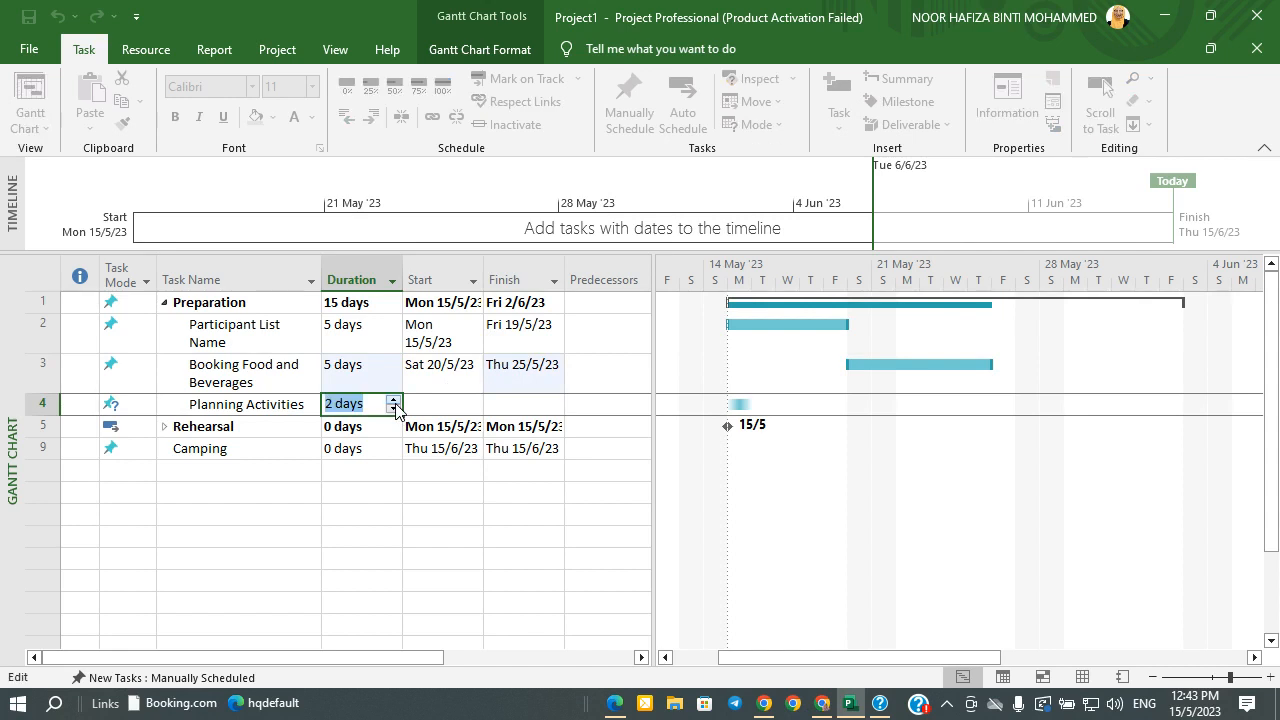
pyautogui.click(445, 404)
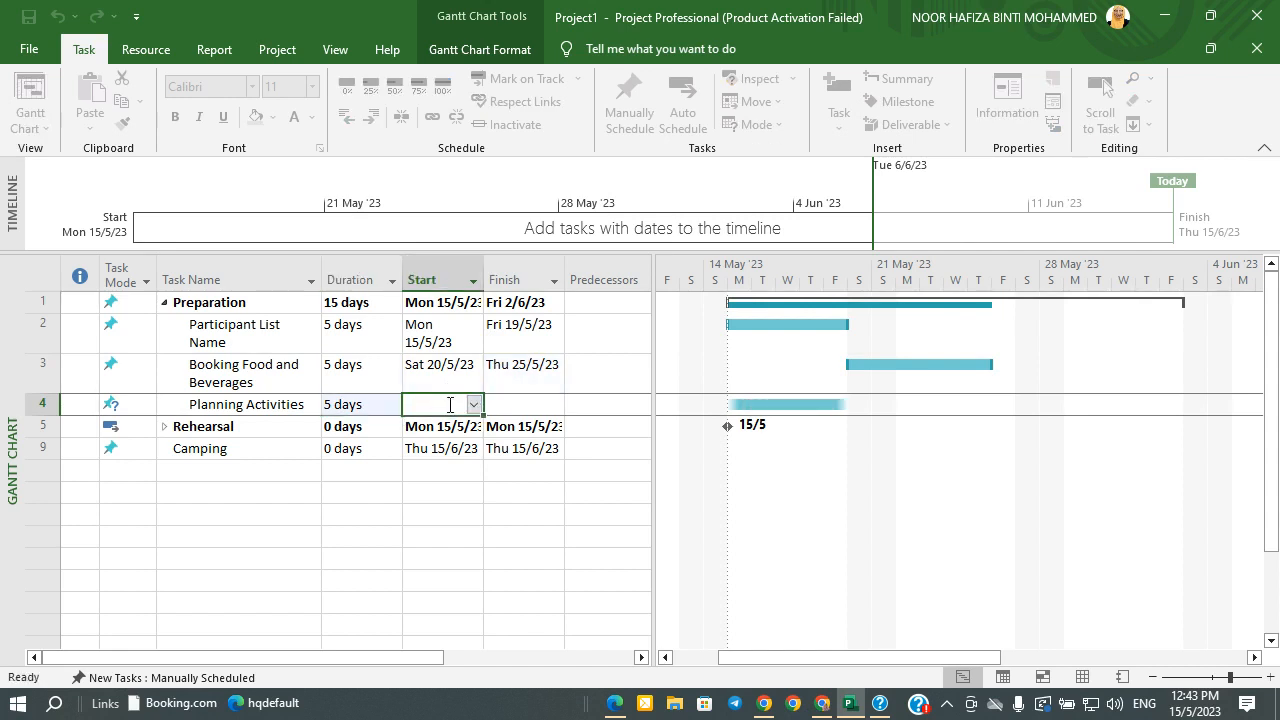
pyautogui.click(474, 405)
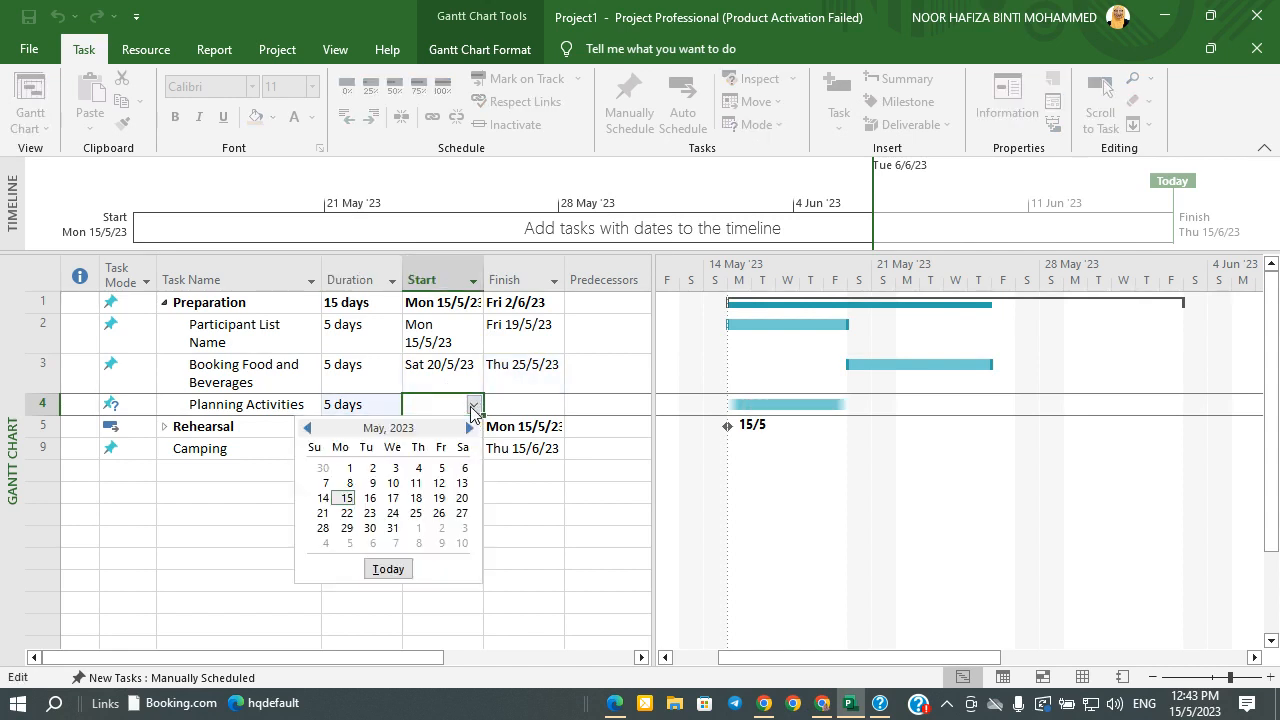
pyautogui.click(439, 513)
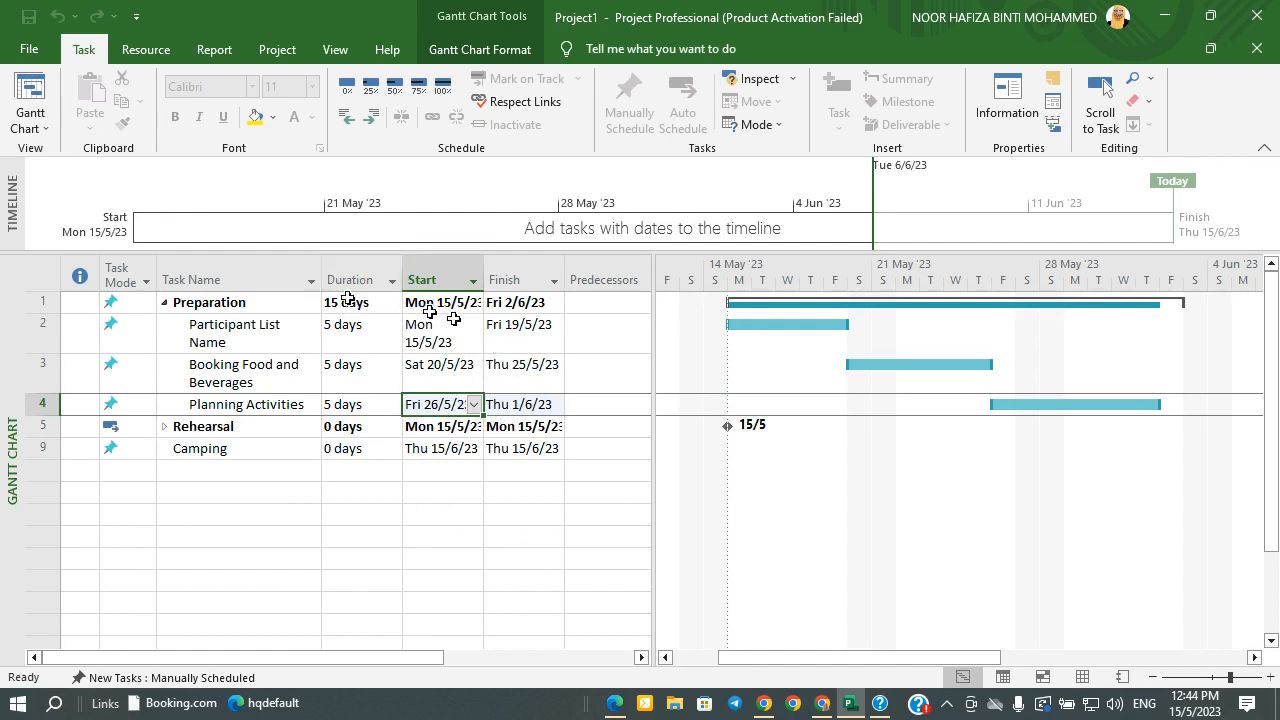
# Try a finish date of 24 May 2023 for Booking Food and Beverages, and set its duration back to 5 days
pyautogui.click(540, 372)
pyautogui.click(557, 378)
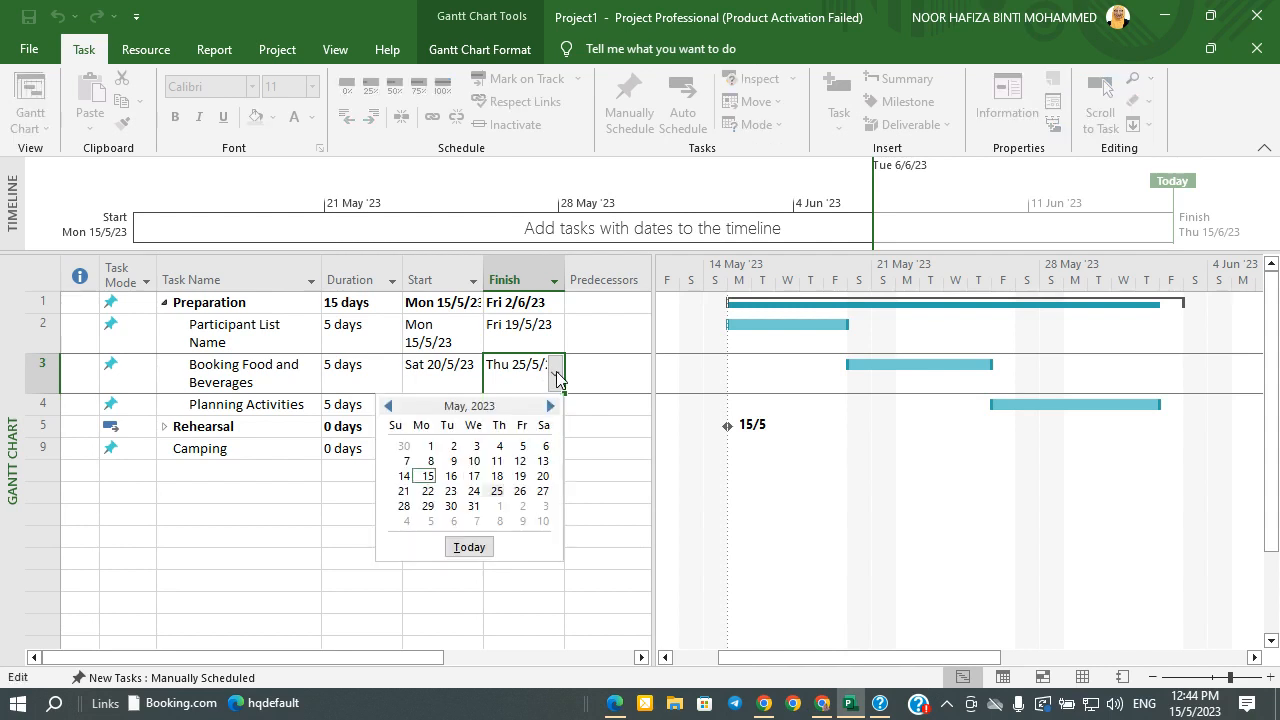
pyautogui.click(474, 491)
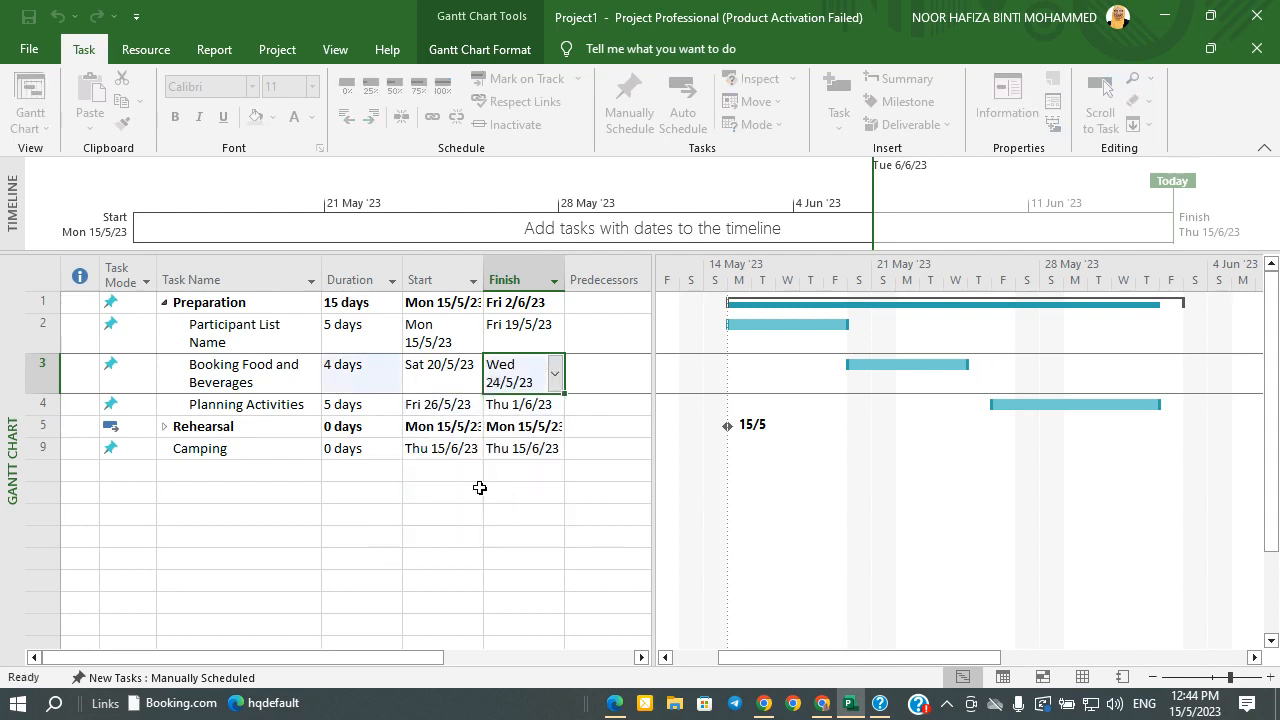
pyautogui.click(378, 374)
pyautogui.click(393, 367)
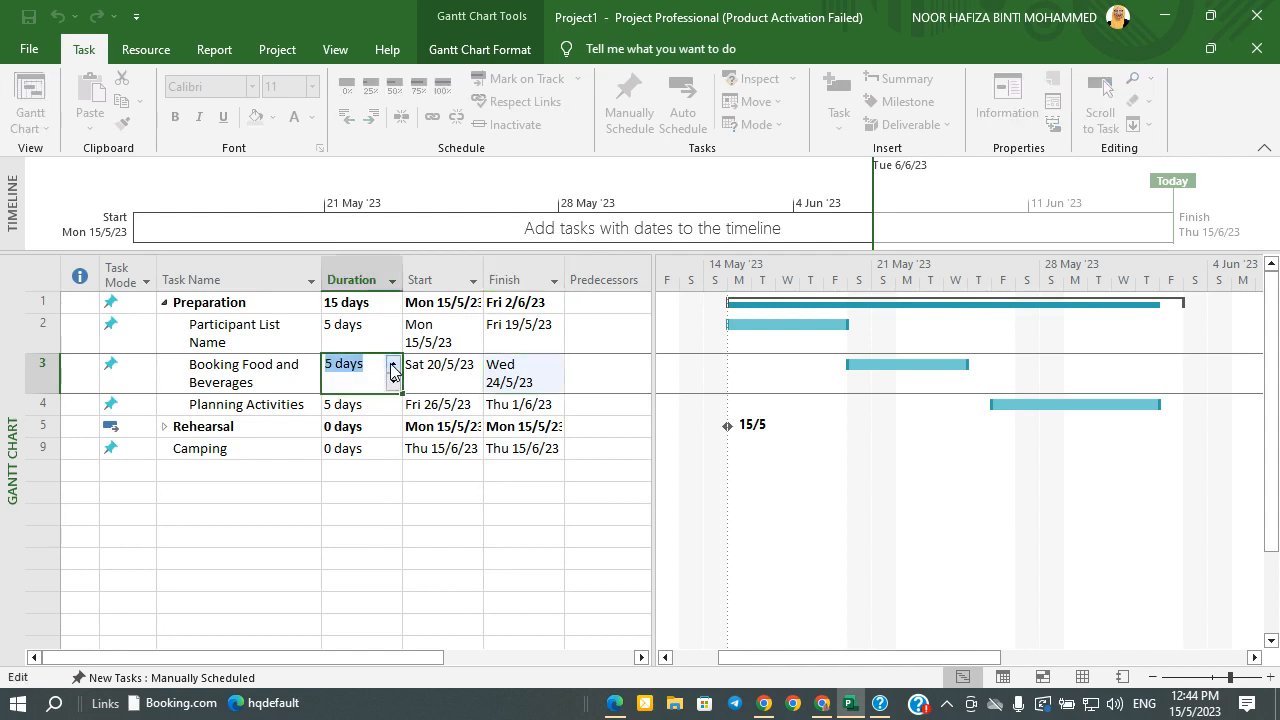
pyautogui.click(478, 430)
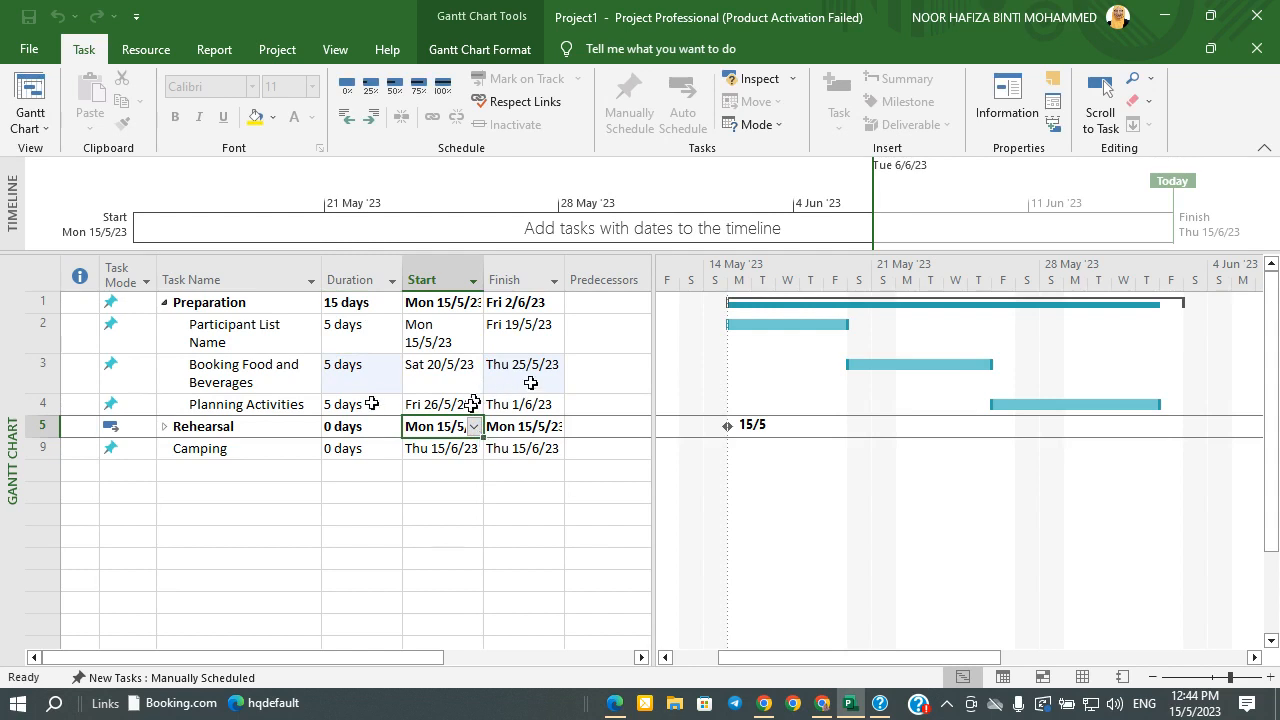
pyautogui.click(470, 406)
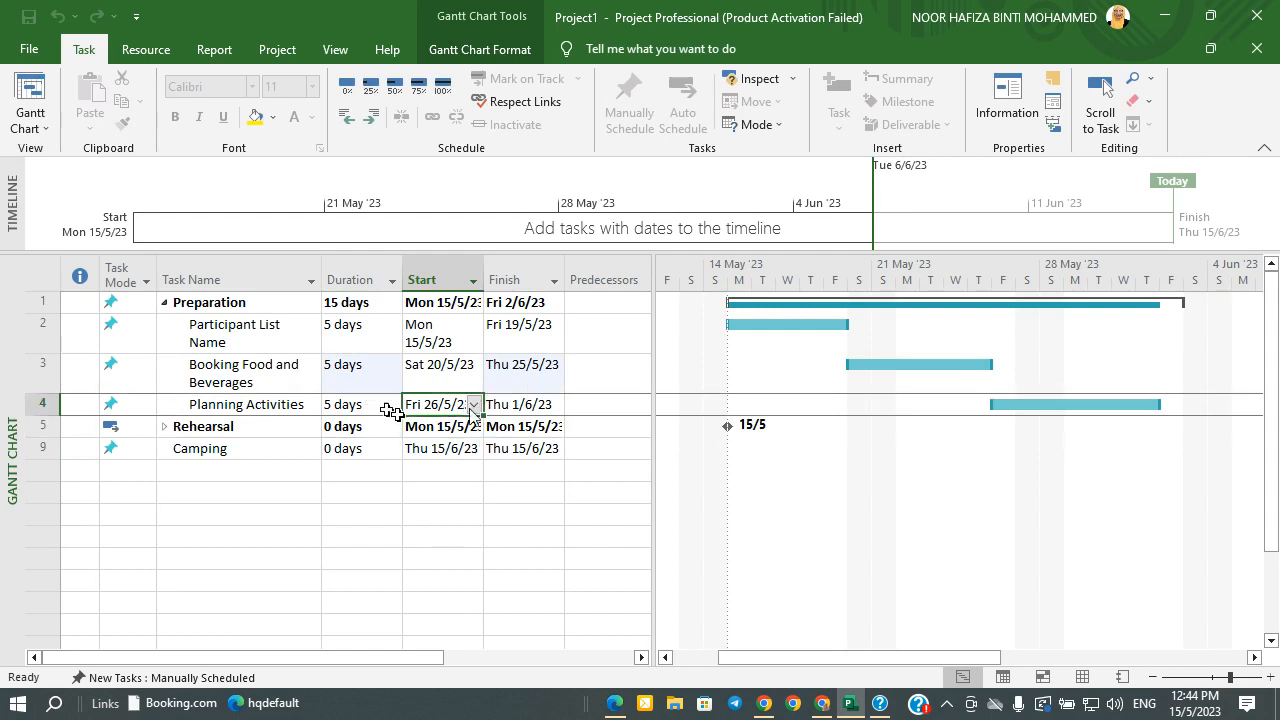
# Try a finish date of 1 June 2023 for the Preparation summary task, and set its duration back to 15 days
pyautogui.click(546, 298)
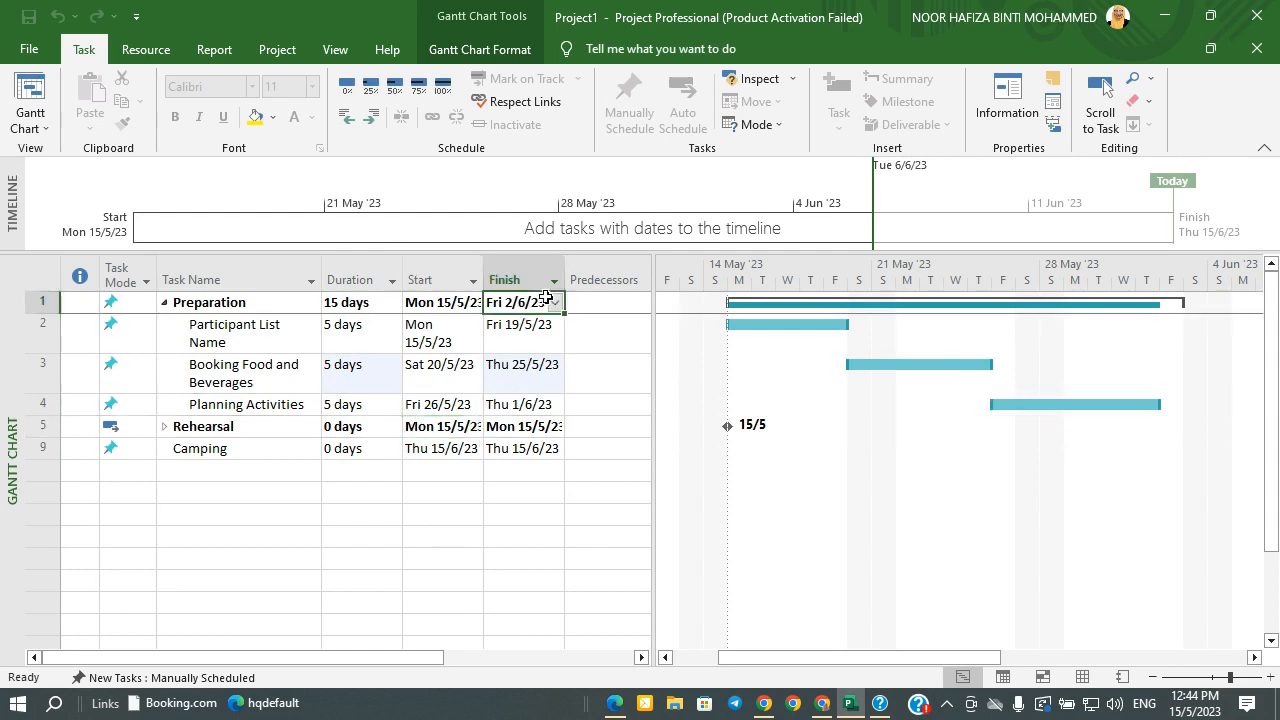
pyautogui.click(555, 302)
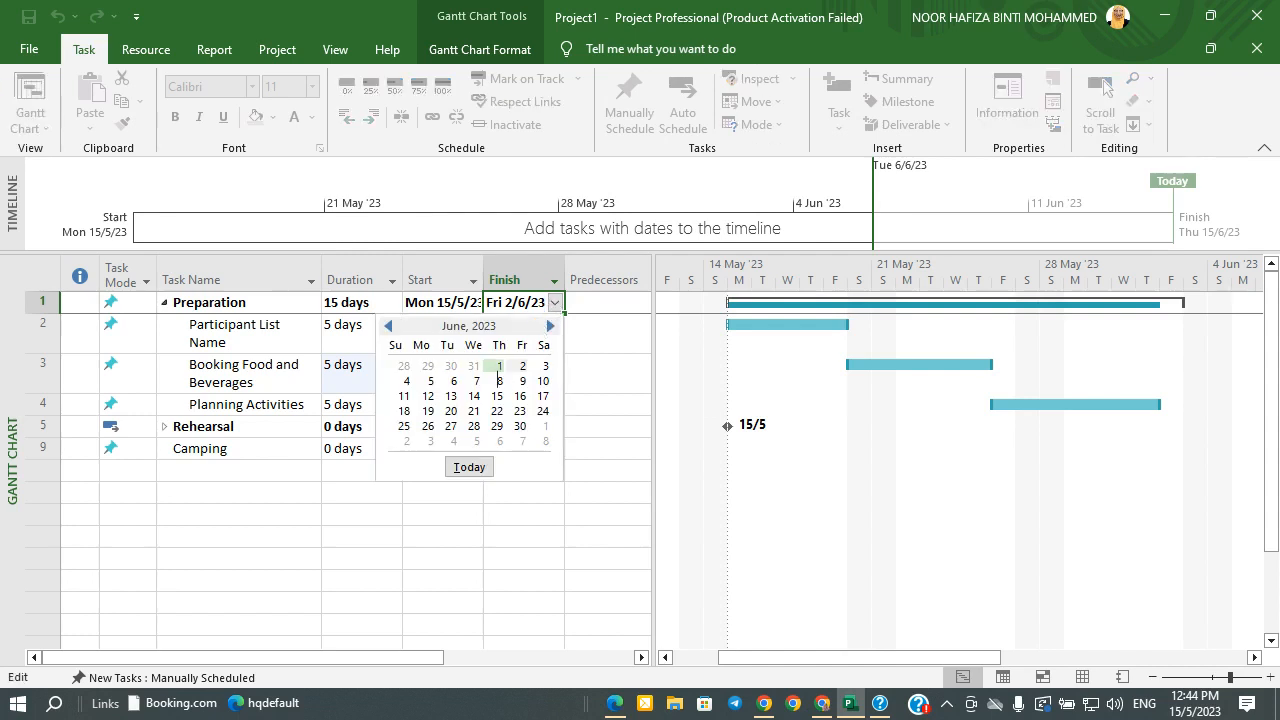
pyautogui.click(499, 366)
pyautogui.click(600, 390)
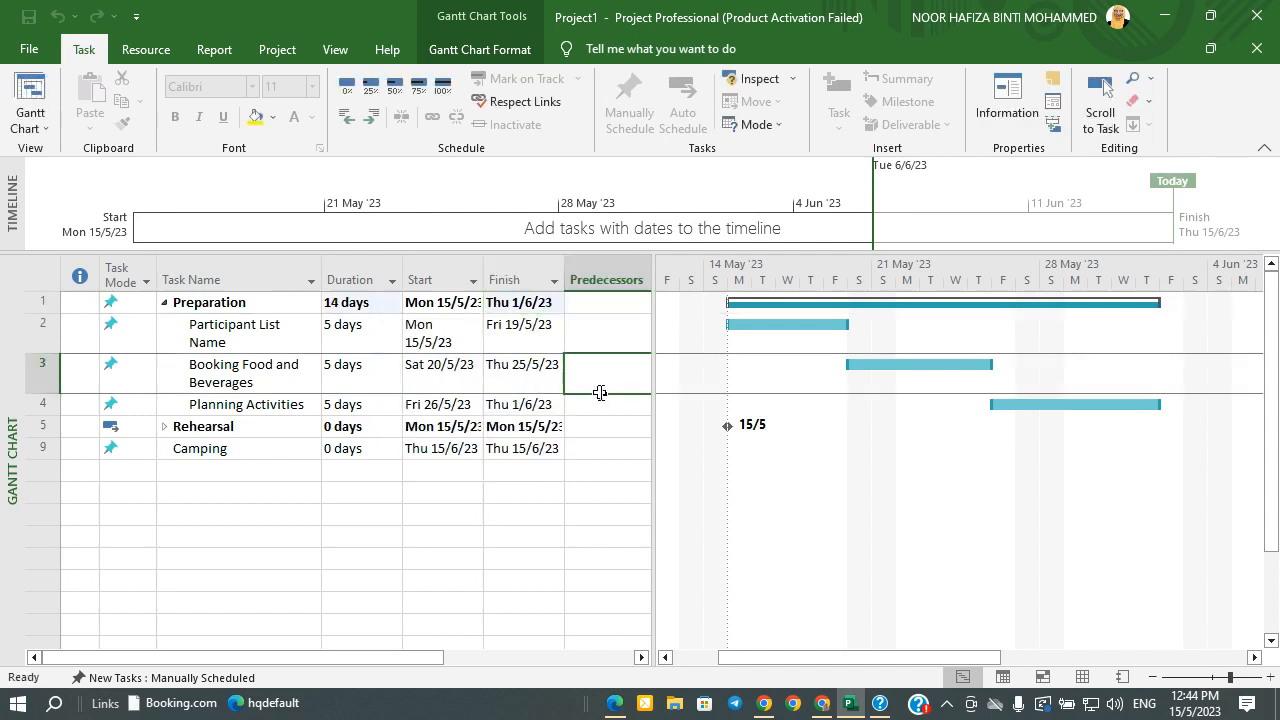
pyautogui.click(610, 508)
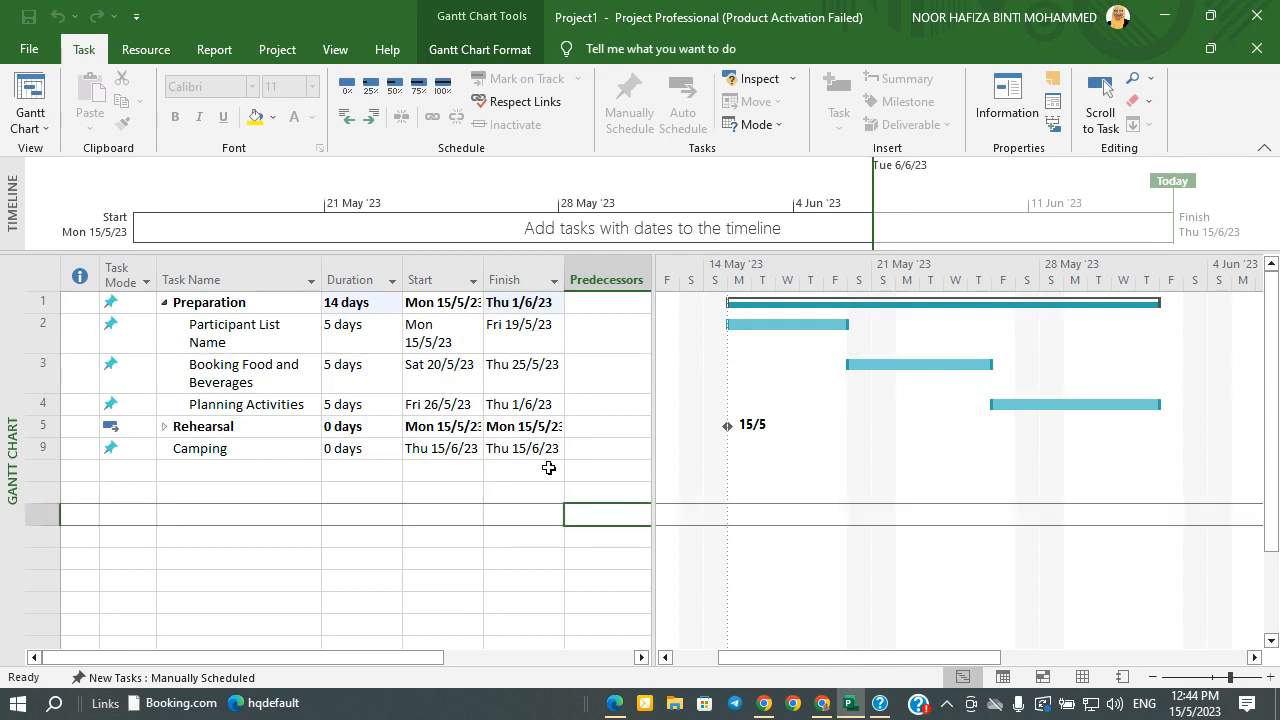
pyautogui.click(386, 300)
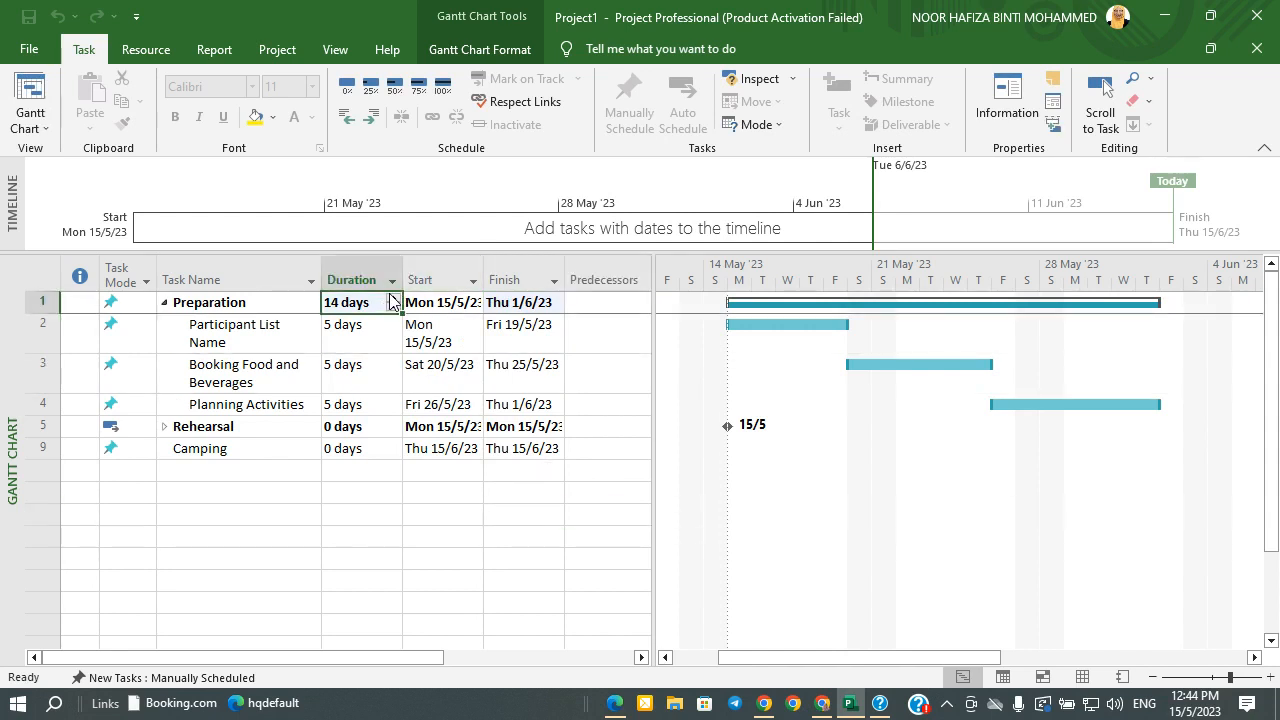
pyautogui.click(392, 297)
pyautogui.click(572, 373)
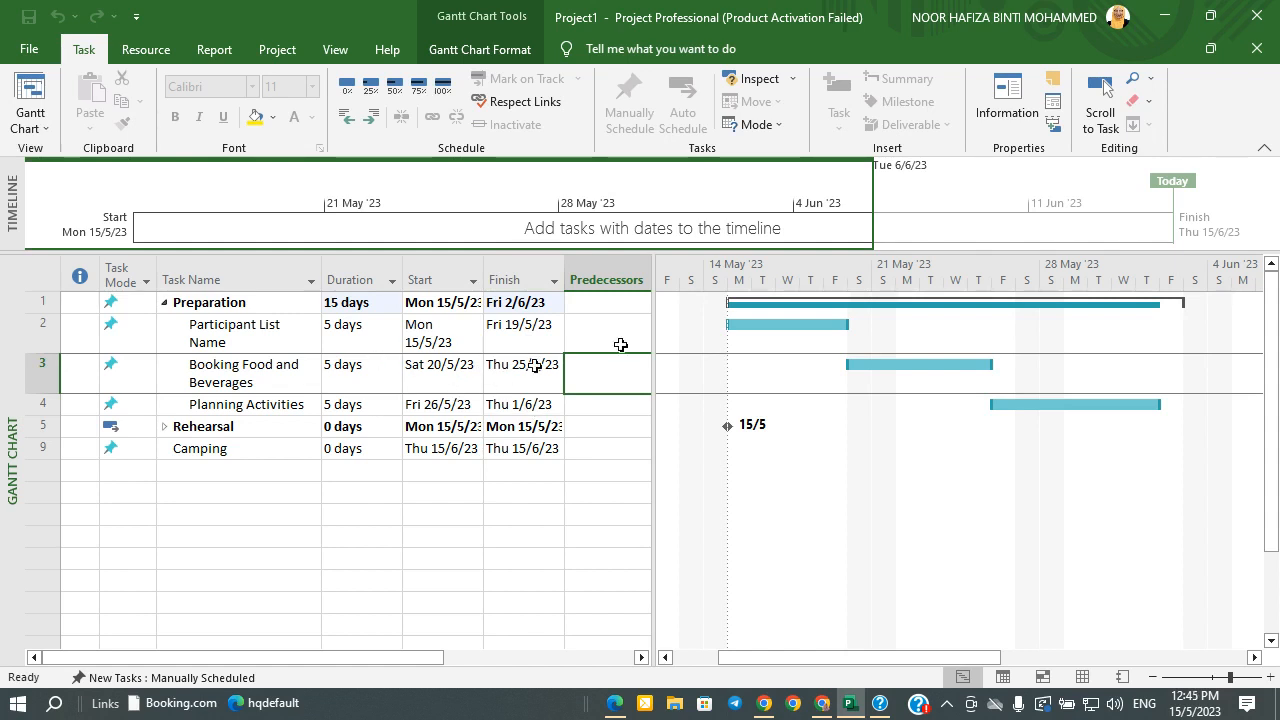
# Set the duration of the Rehearsal summary task to 14 days
pyautogui.click(378, 427)
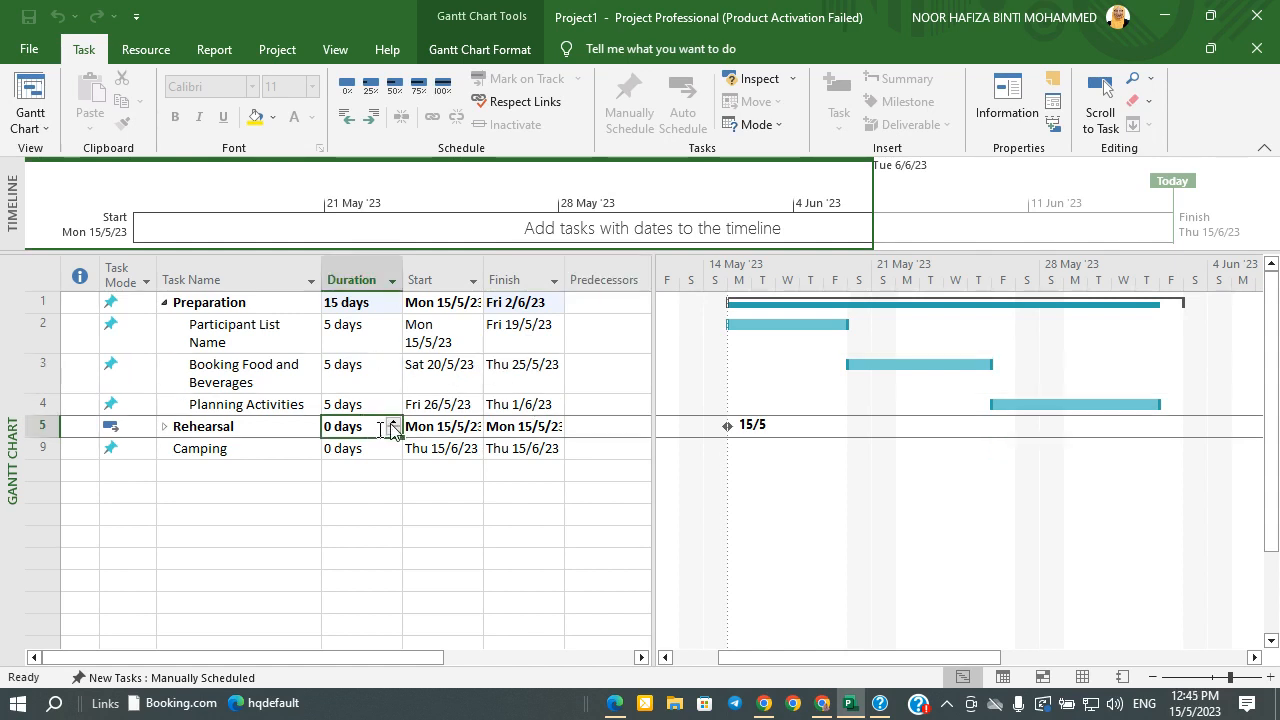
pyautogui.click(393, 423)
pyautogui.click(393, 423)
pyautogui.click(393, 423)
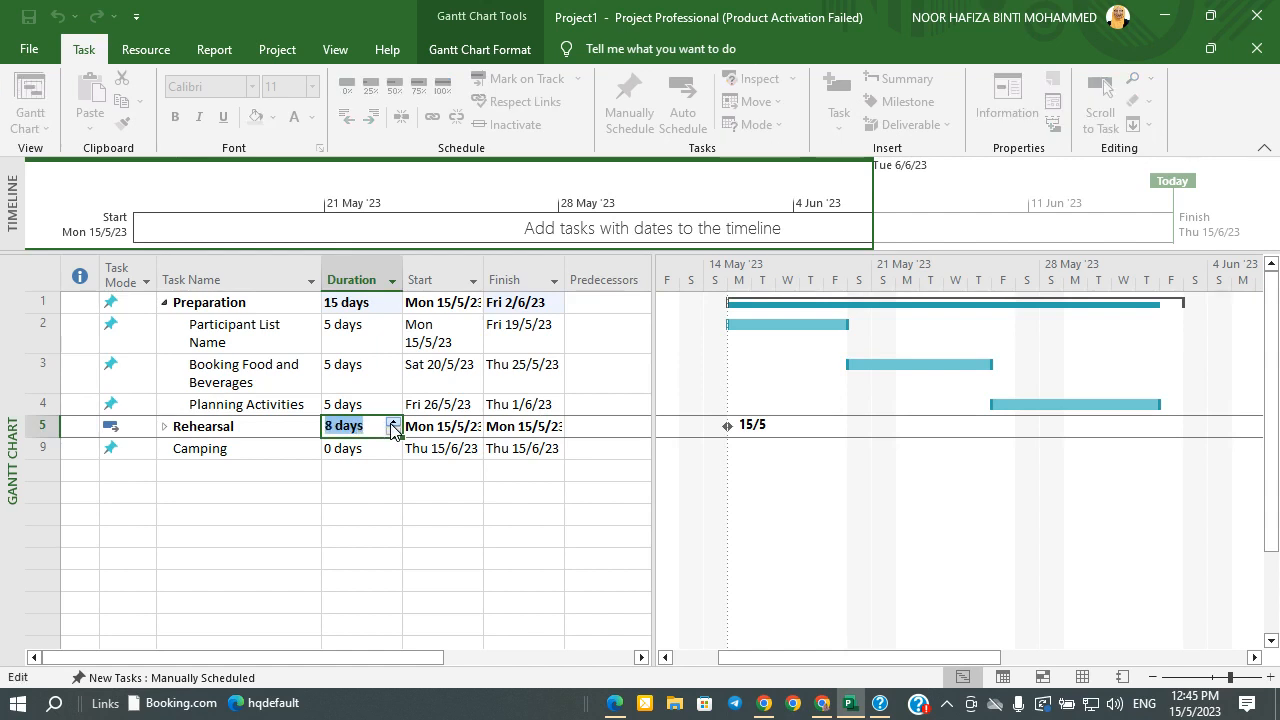
pyautogui.click(393, 423)
pyautogui.click(393, 423)
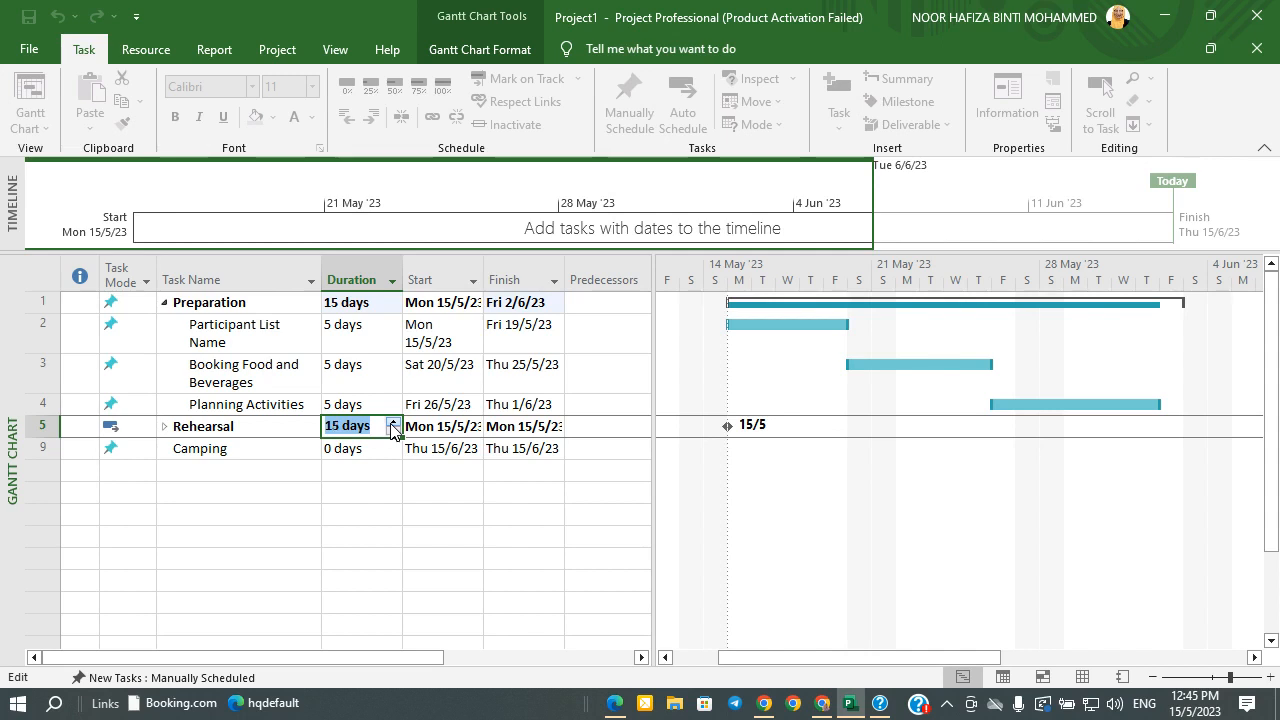
pyautogui.click(393, 423)
pyautogui.click(512, 492)
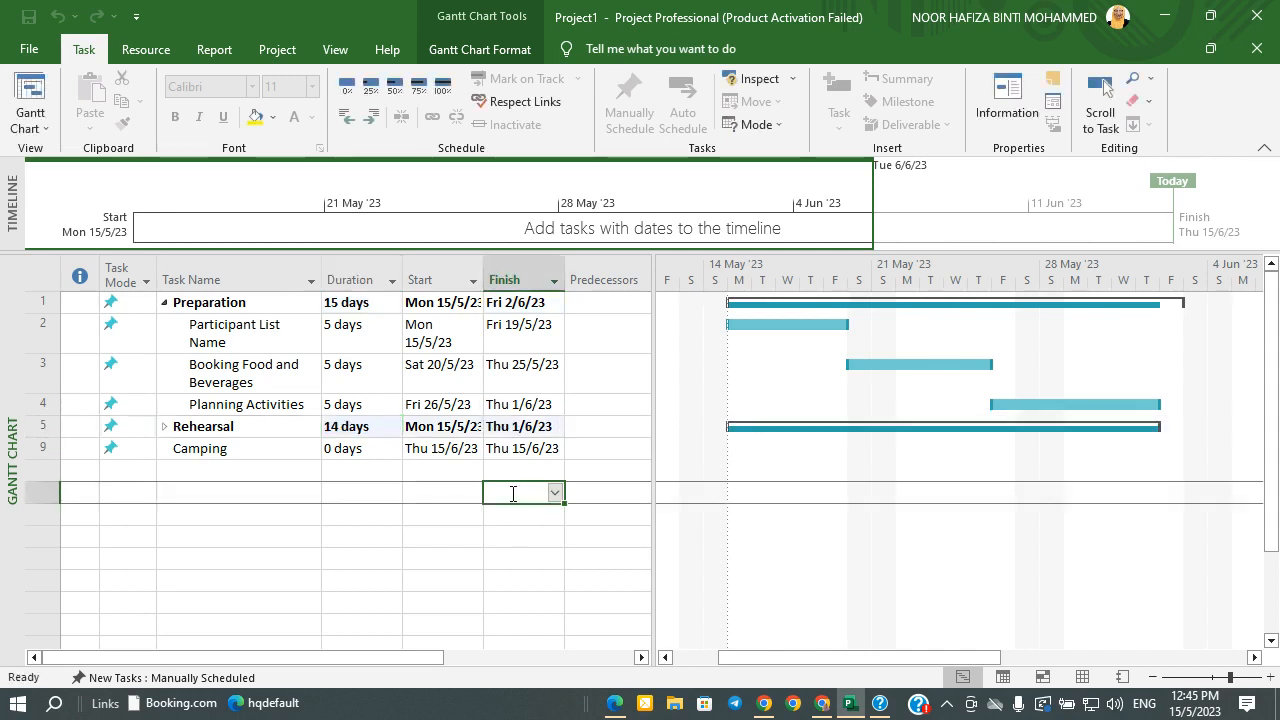
# Set the start date of the Rehearsal summary task to 3 June 2023
pyautogui.click(470, 428)
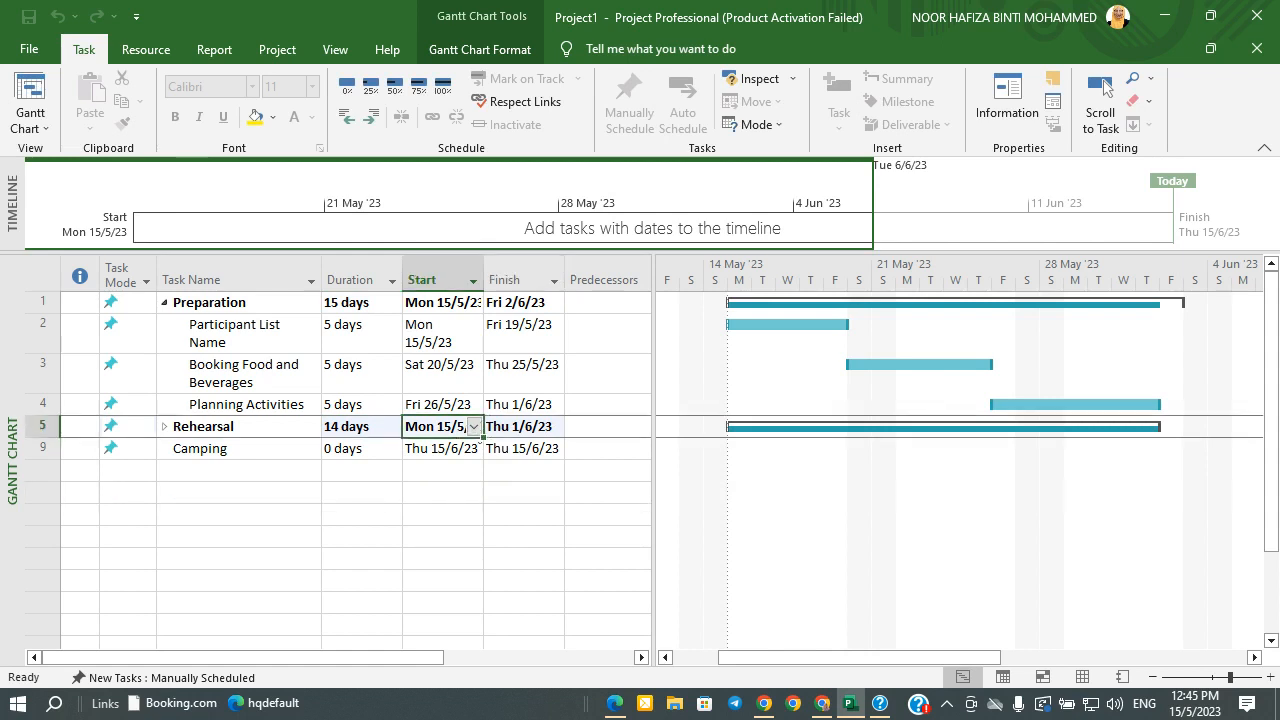
pyautogui.click(474, 427)
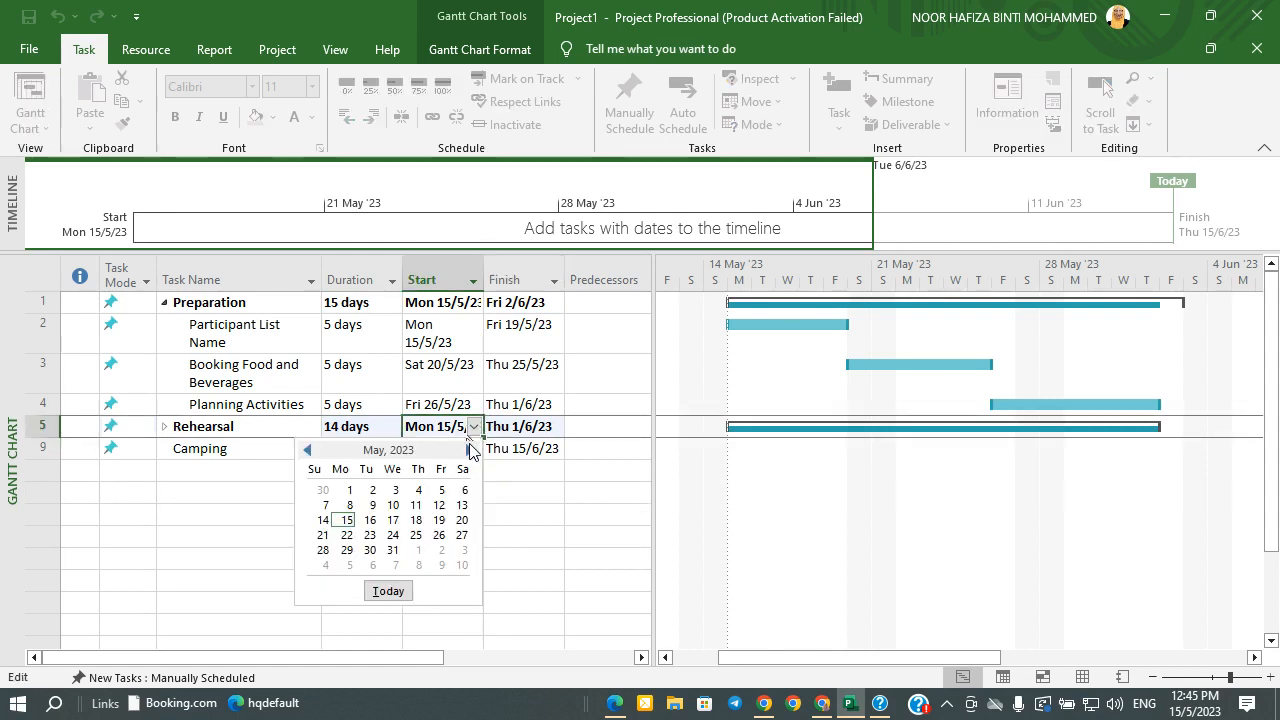
pyautogui.click(469, 449)
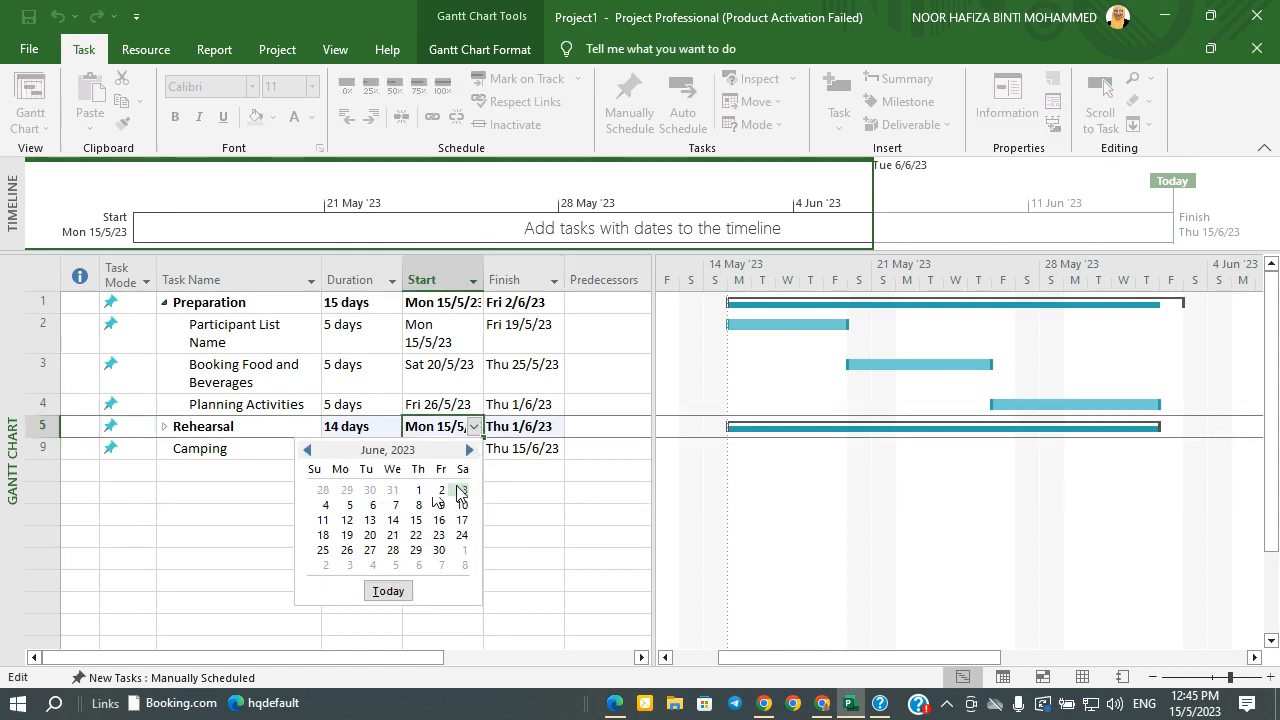
pyautogui.click(463, 490)
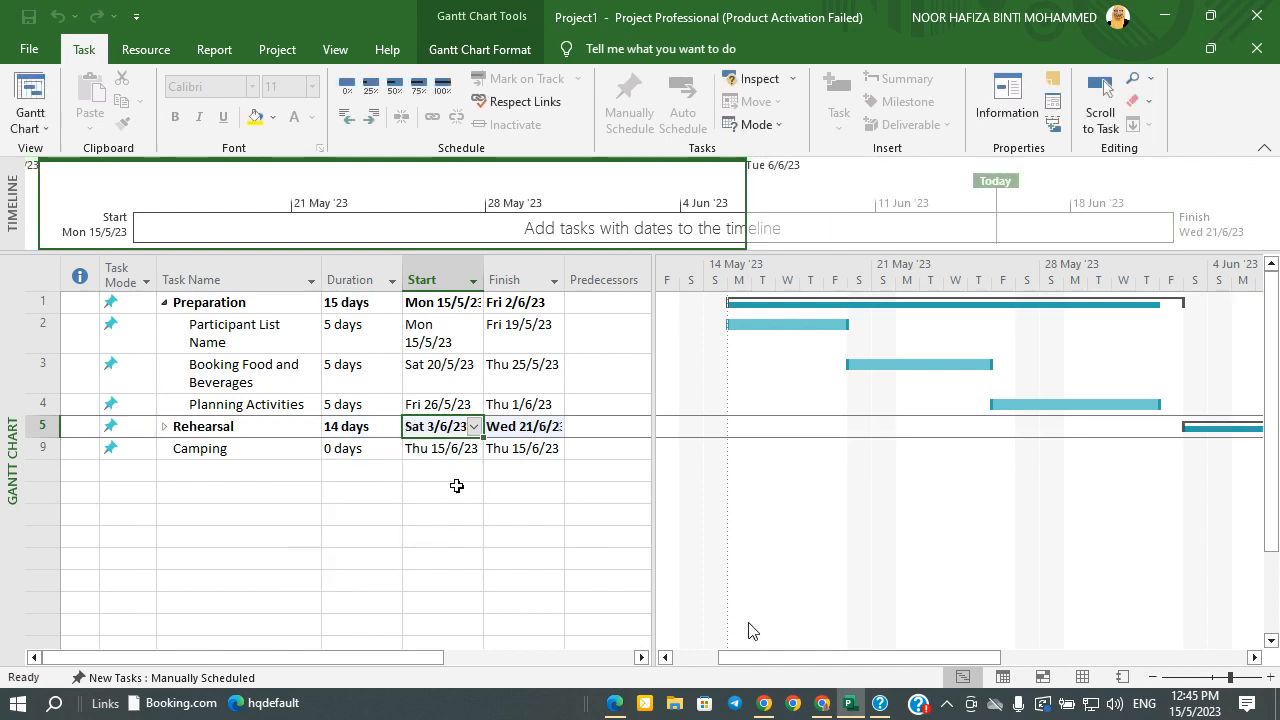
pyautogui.moveTo(783, 656); pyautogui.dragTo(908, 646)
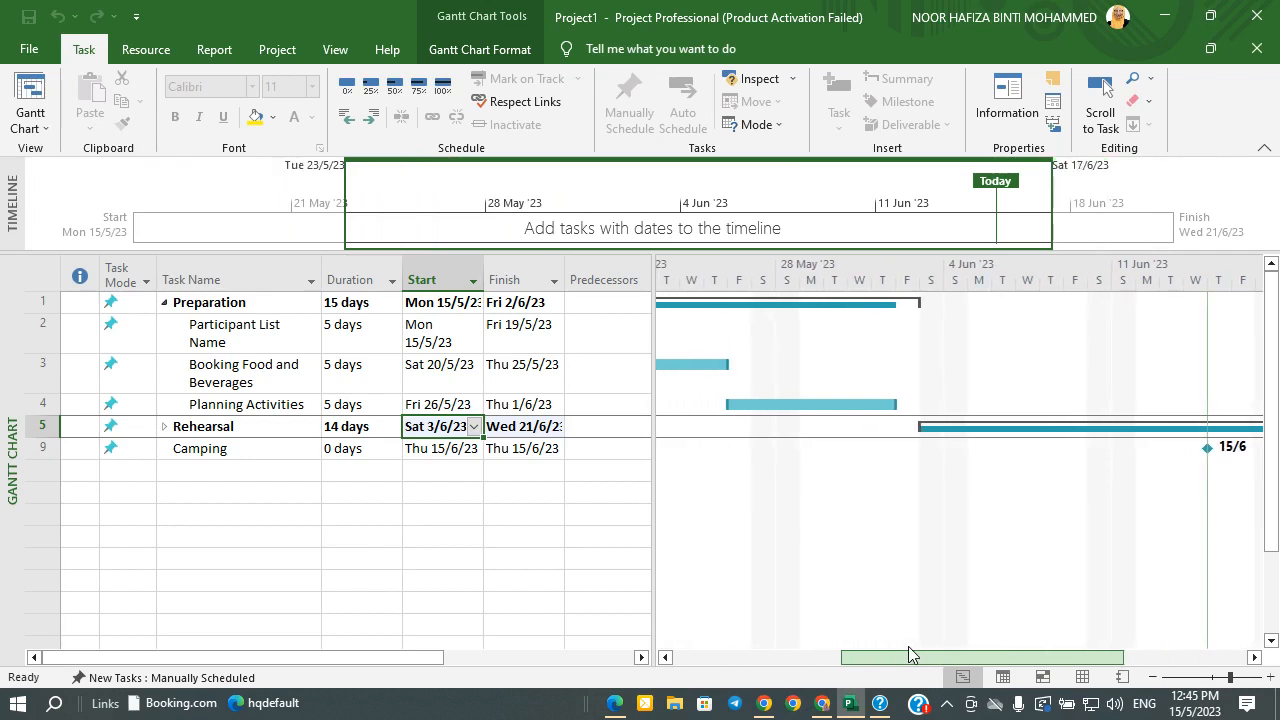
pyautogui.moveTo(909, 649); pyautogui.dragTo(870, 645)
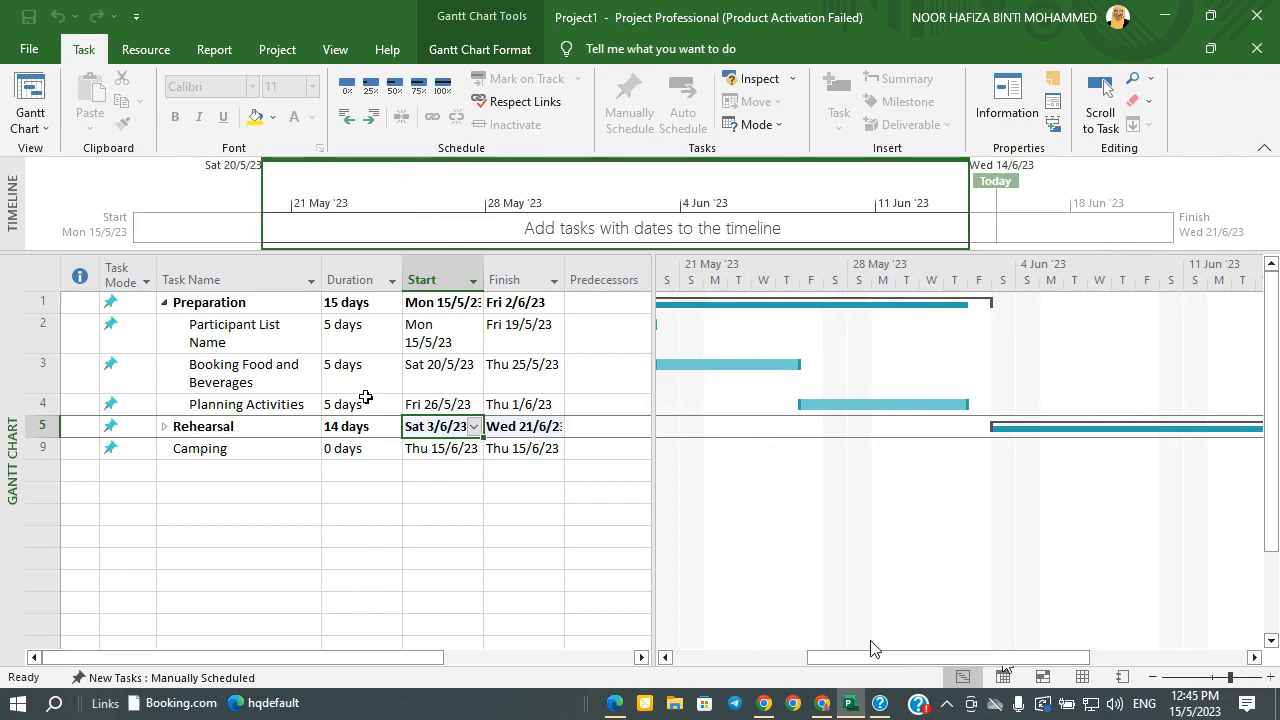
# Set the start date of the Camping task to 22 June 2023
pyautogui.click(475, 450)
pyautogui.click(475, 449)
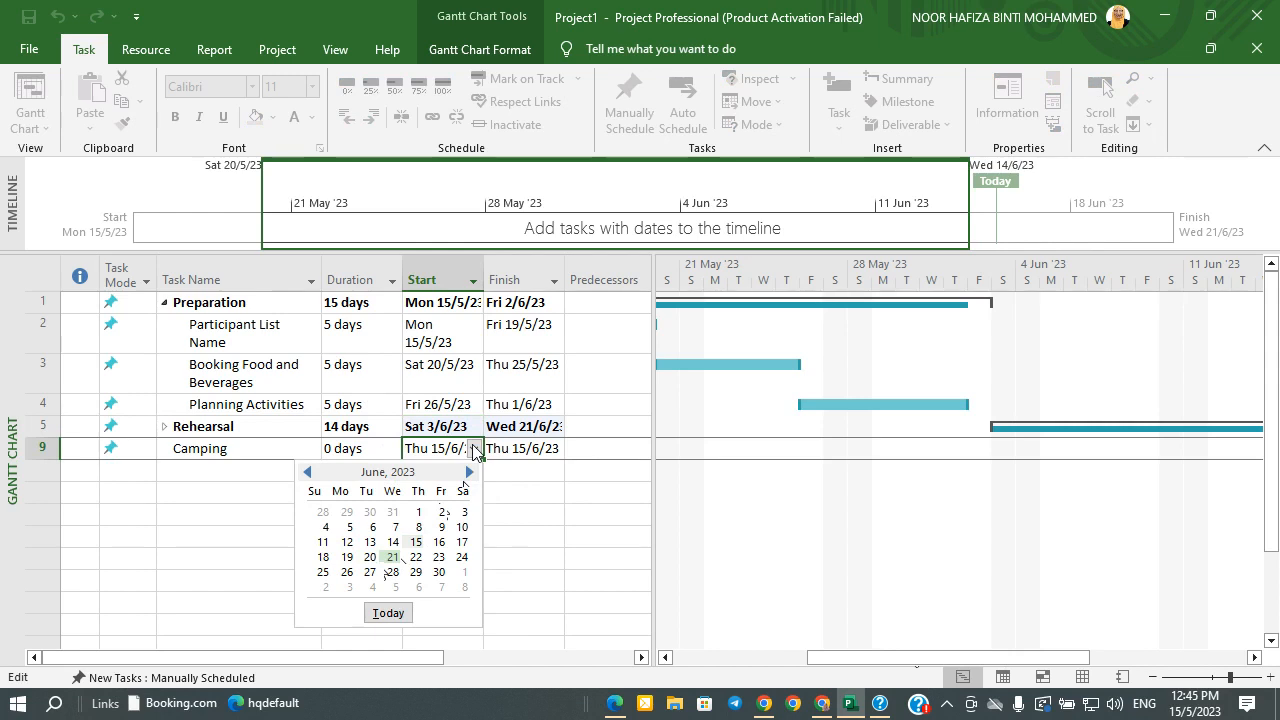
pyautogui.click(412, 557)
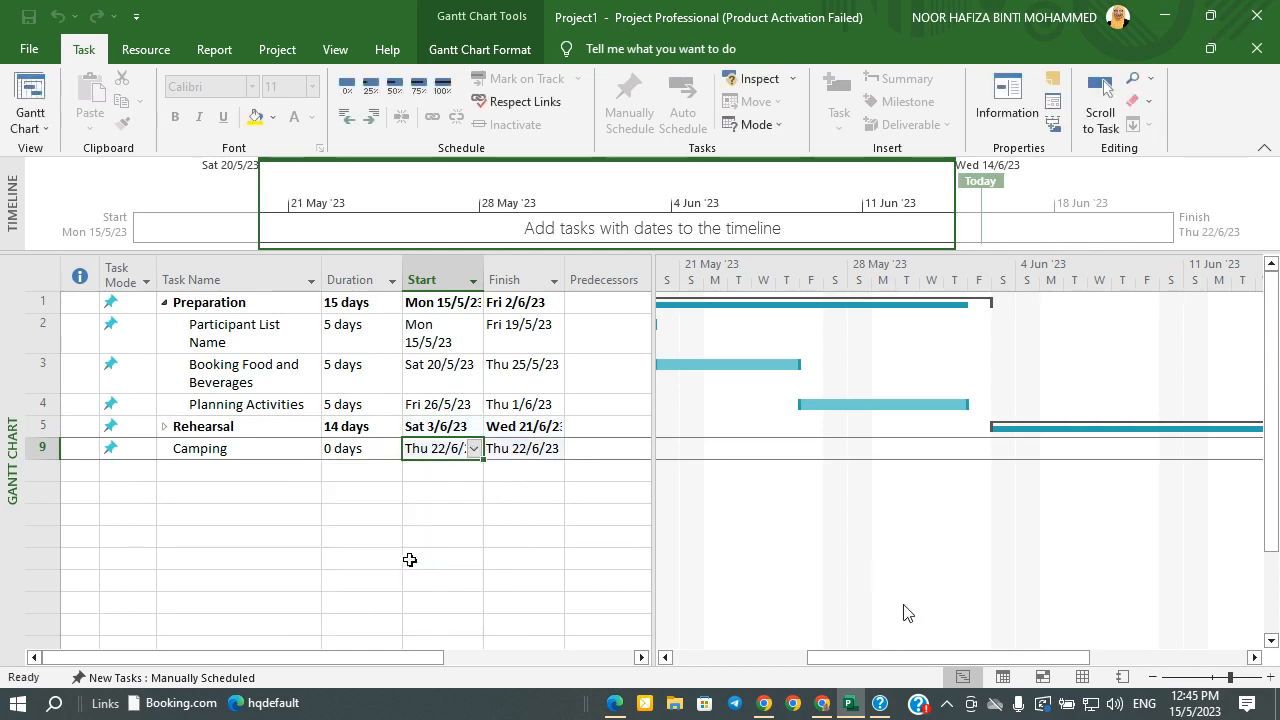
pyautogui.moveTo(925, 650); pyautogui.dragTo(870, 650)
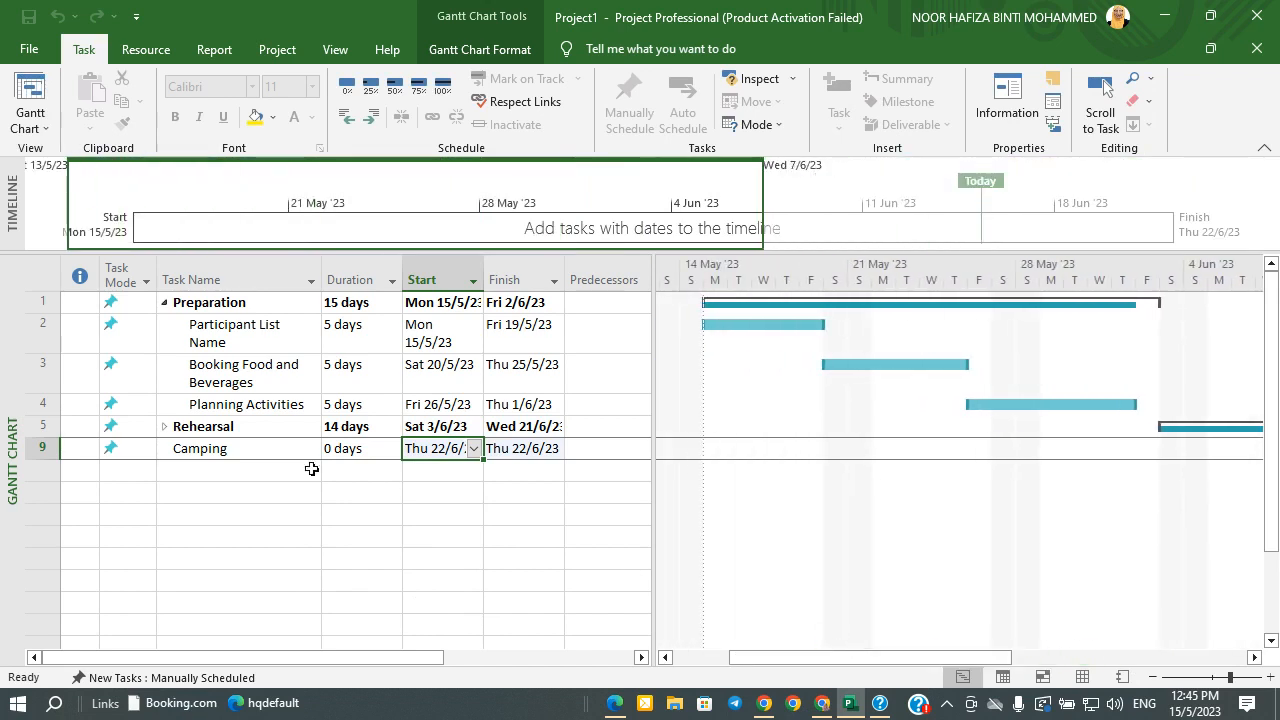
# Expand the Rehearsal subtasks and set the finish date of Planning Activities to 2 June 2023
pyautogui.click(165, 428)
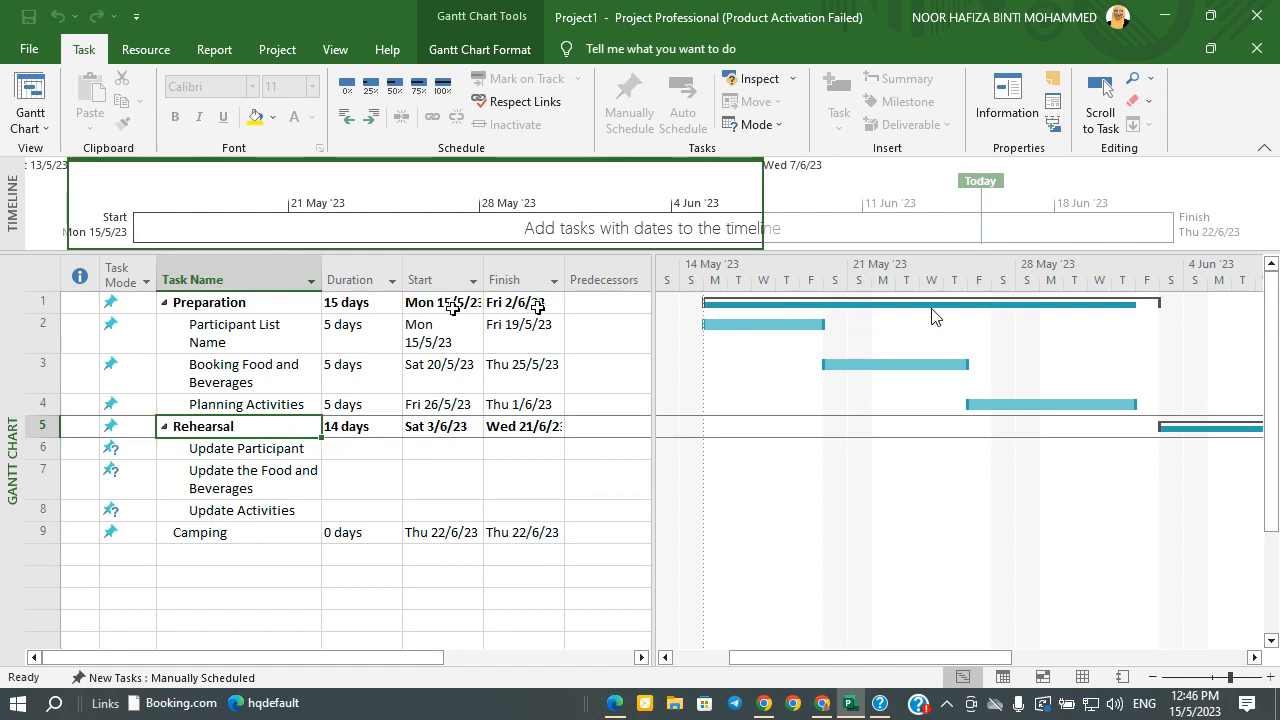
pyautogui.click(537, 303)
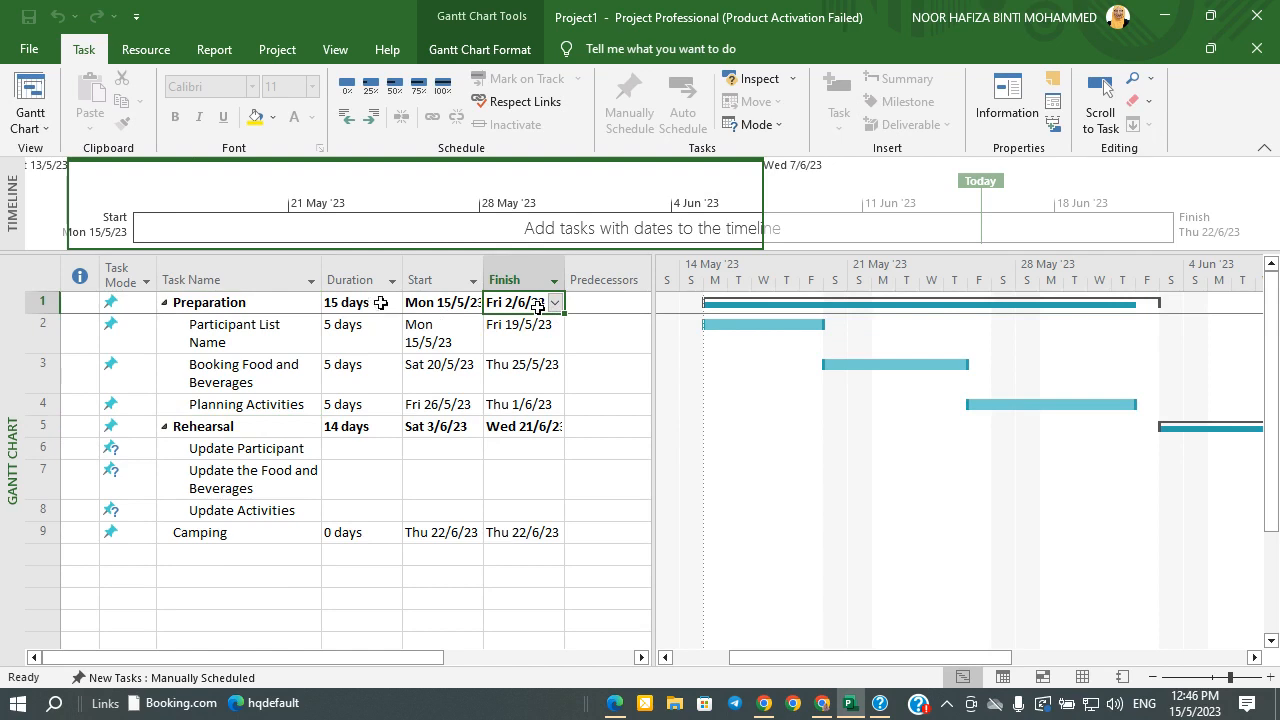
pyautogui.click(530, 403)
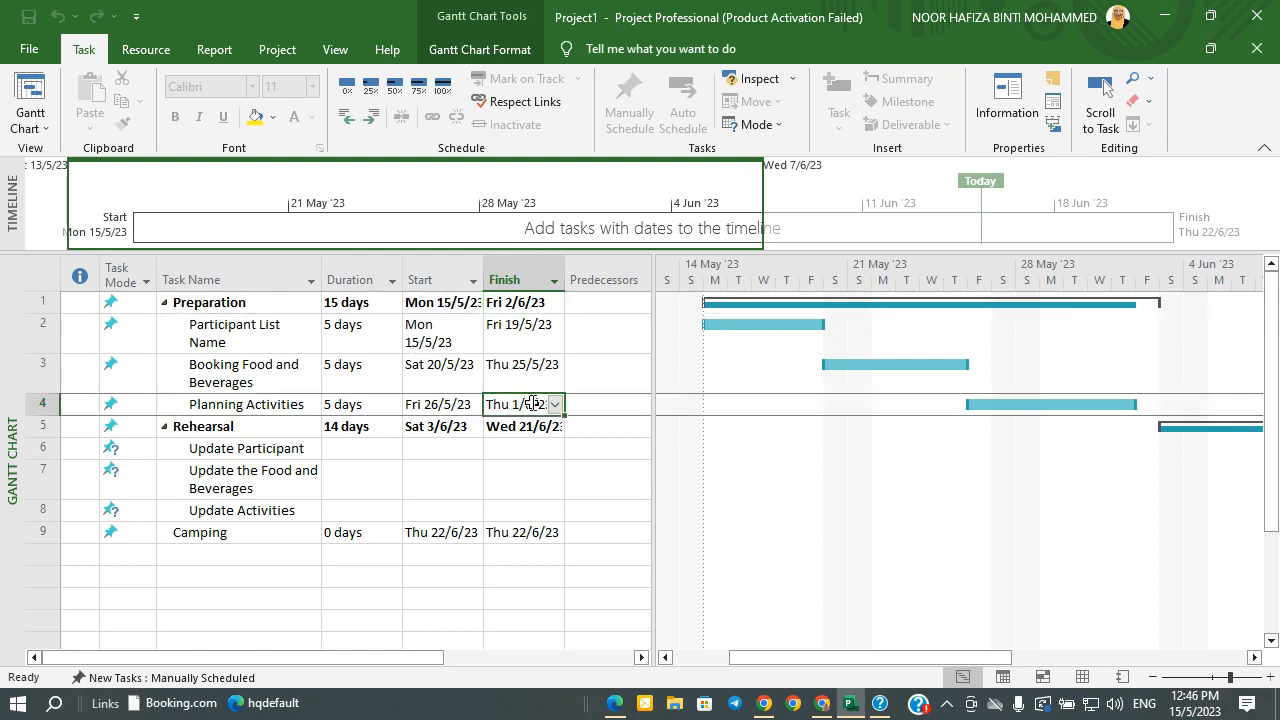
pyautogui.click(559, 408)
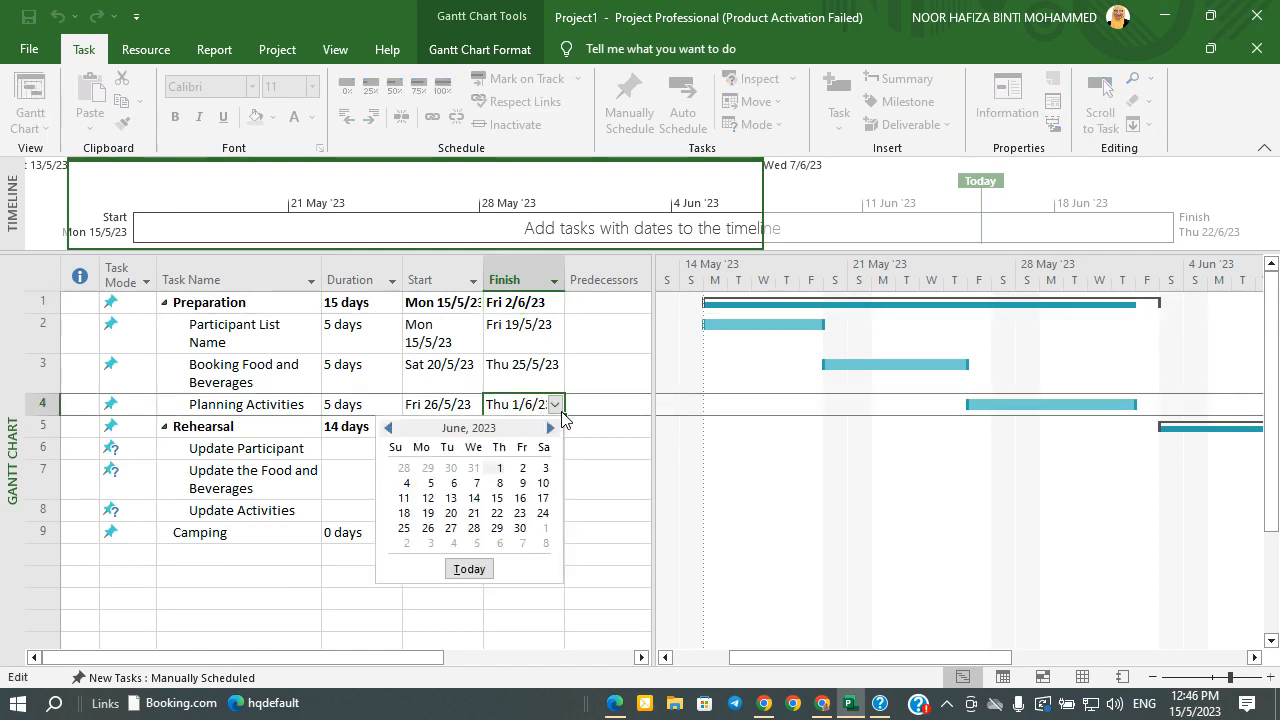
pyautogui.click(522, 468)
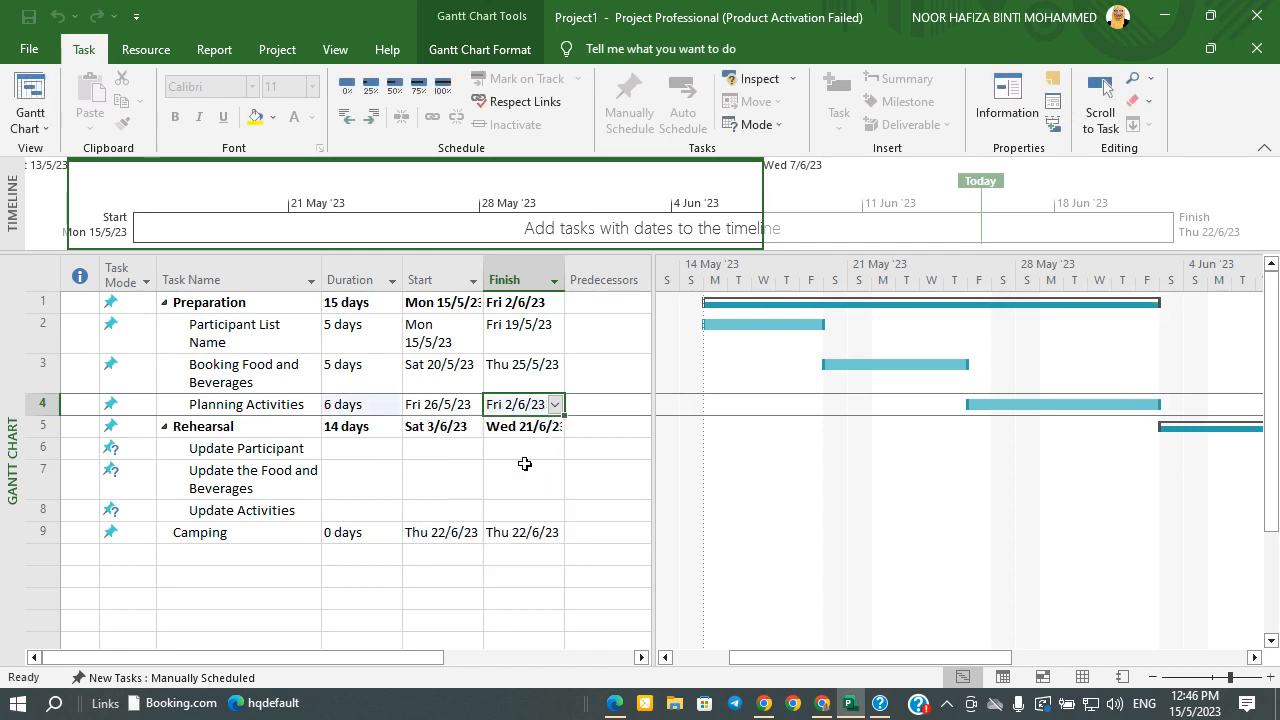
pyautogui.click(575, 472)
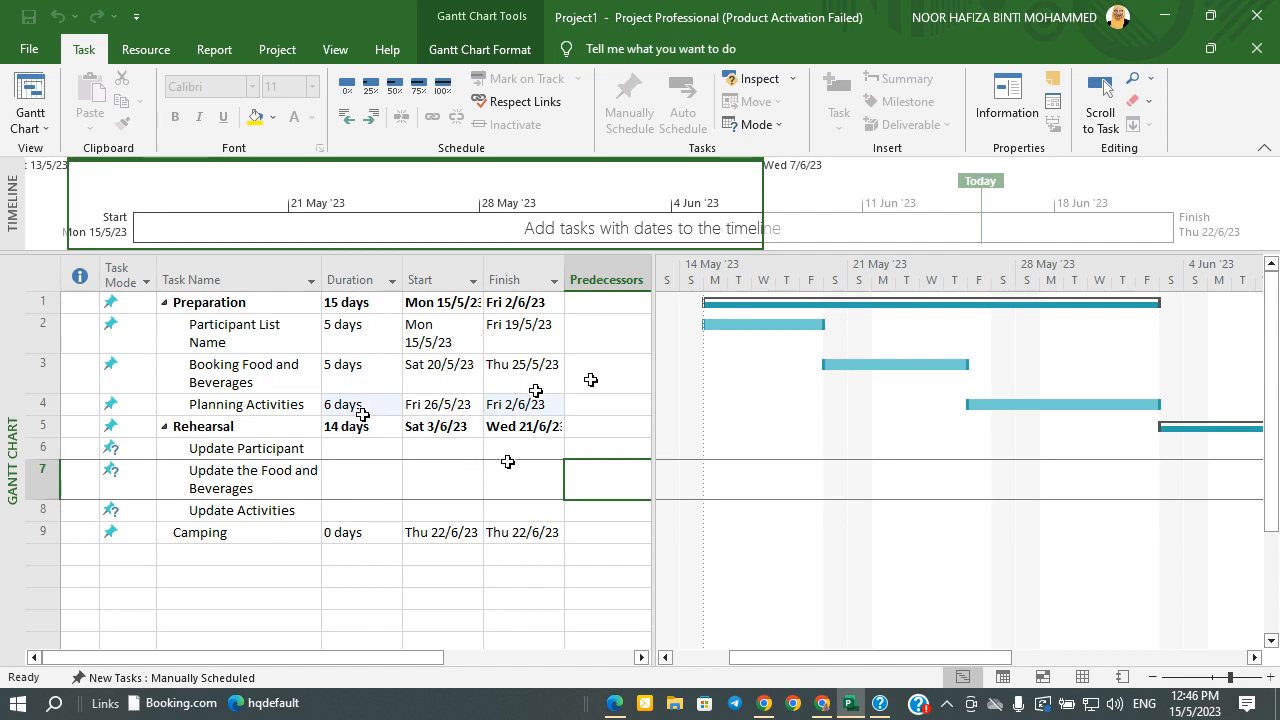
pyautogui.click(380, 447)
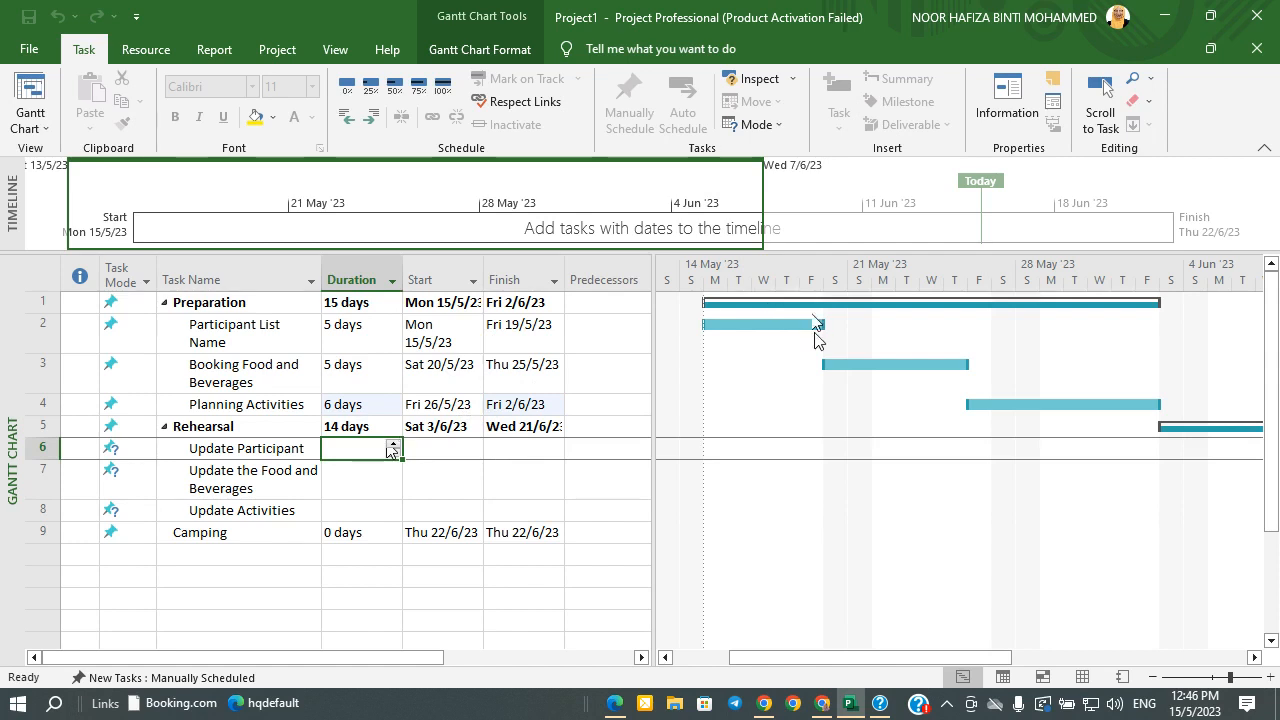
pyautogui.moveTo(820, 326); pyautogui.dragTo(827, 365)
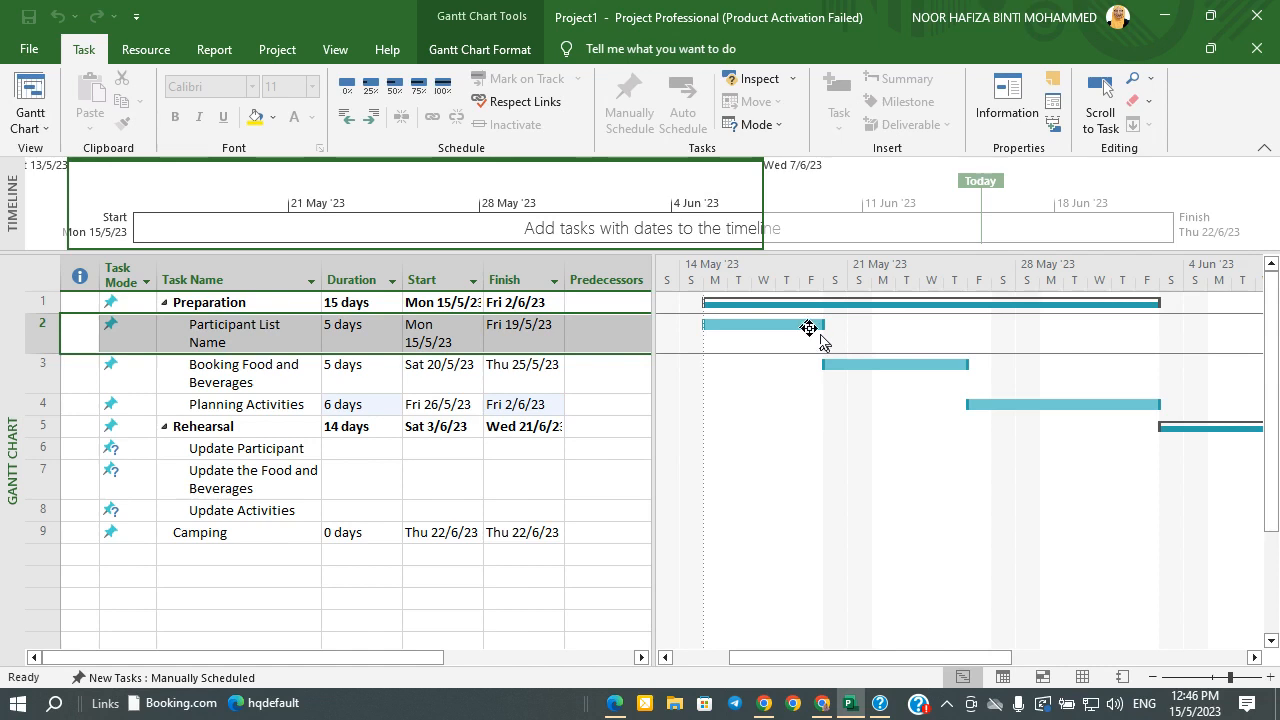
pyautogui.click(255, 365)
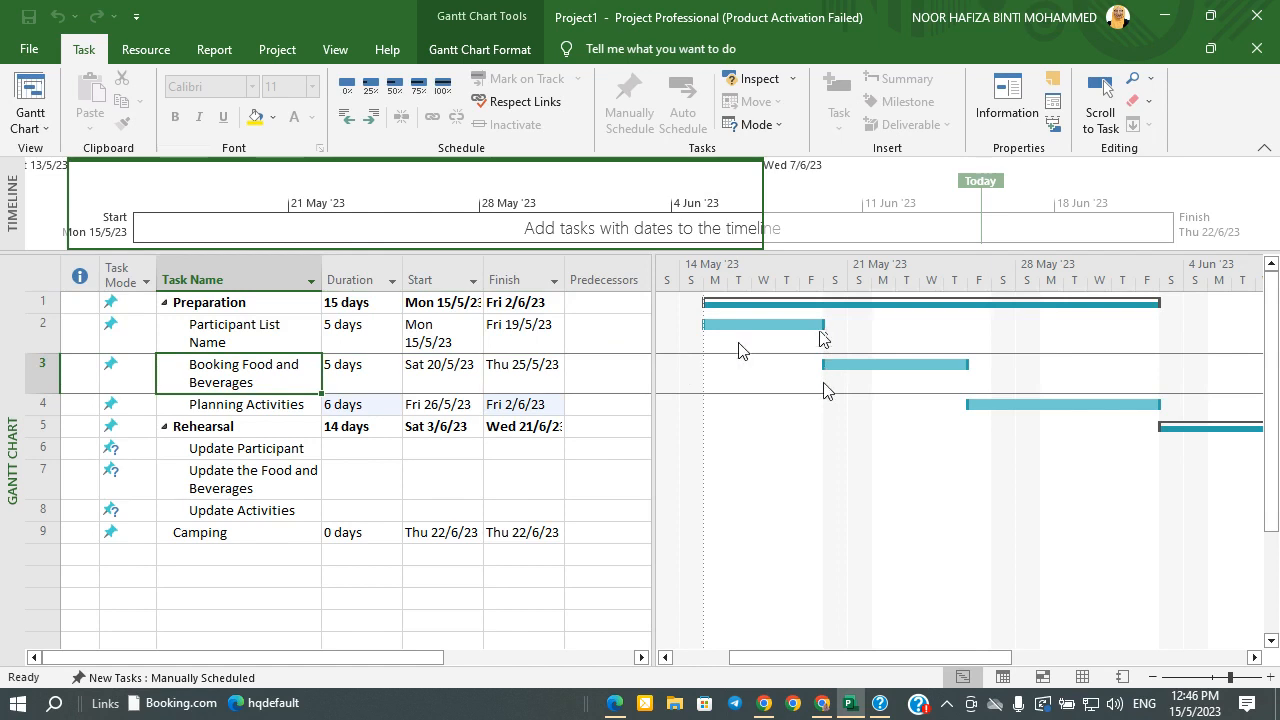
pyautogui.moveTo(959, 364); pyautogui.dragTo(971, 403)
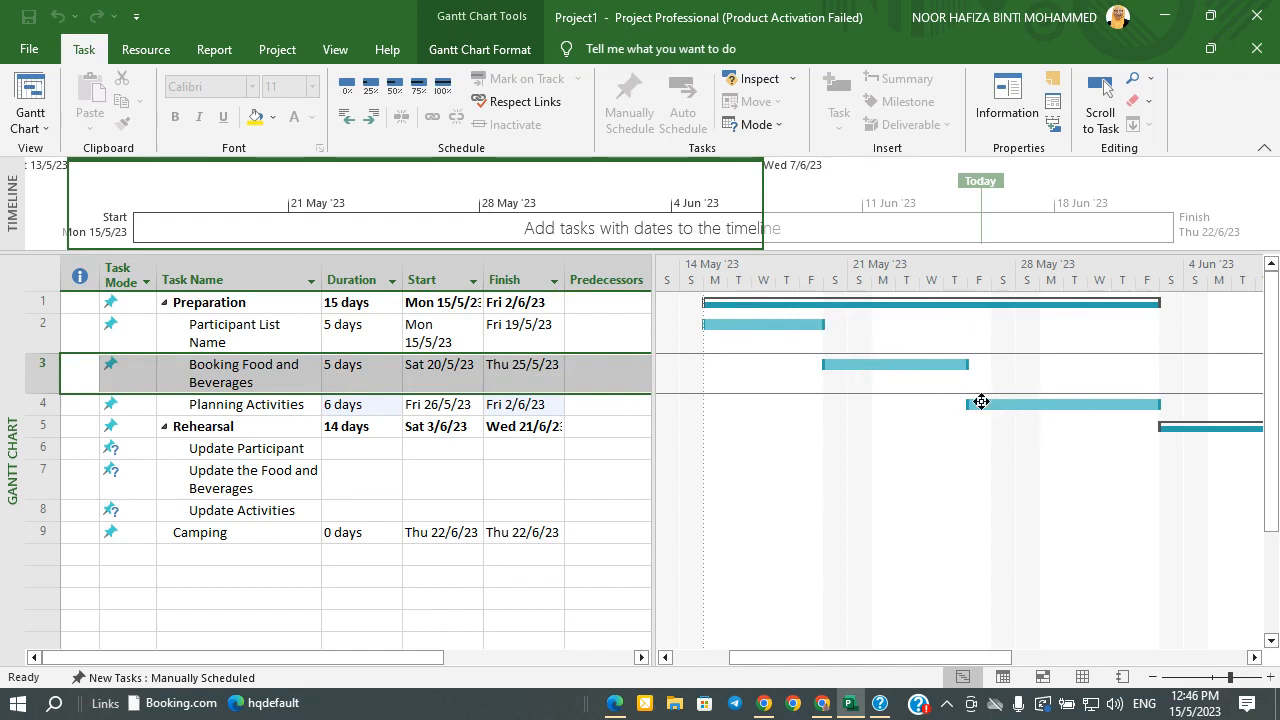
# Set the duration of Update Participant to 3 days and of Update the Food and Beverages to 5 days
pyautogui.click(363, 447)
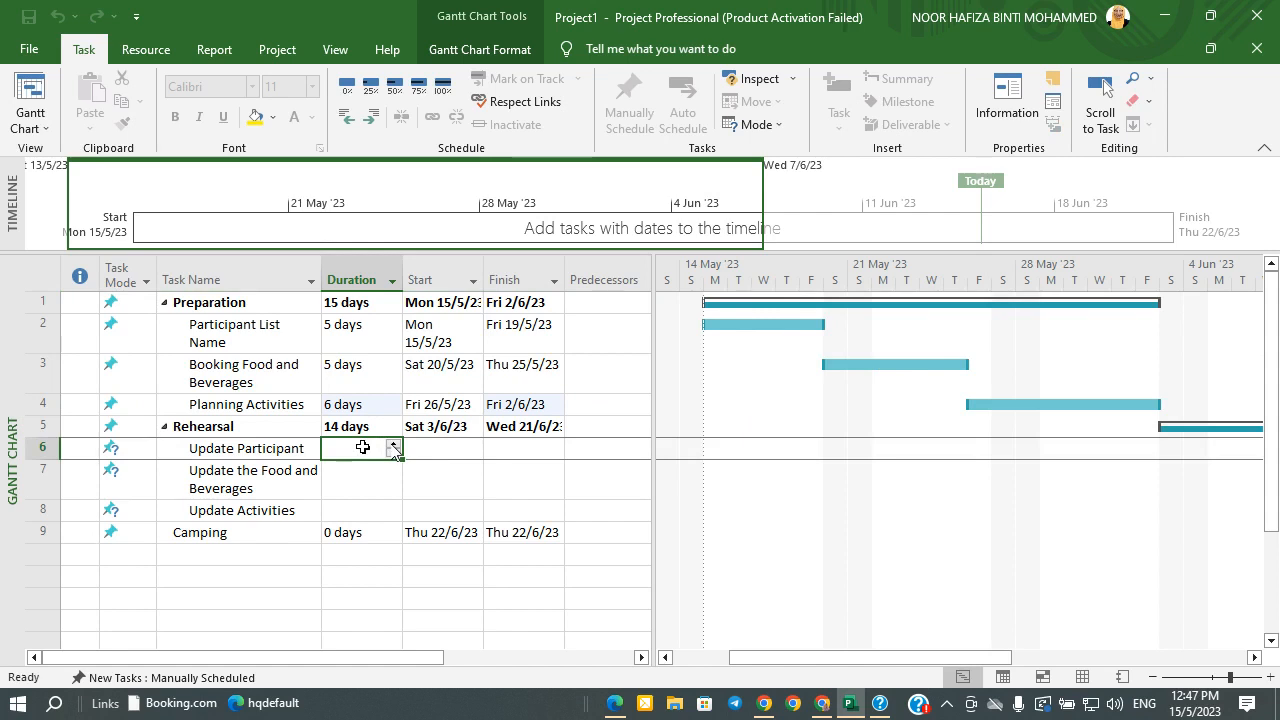
pyautogui.click(394, 445)
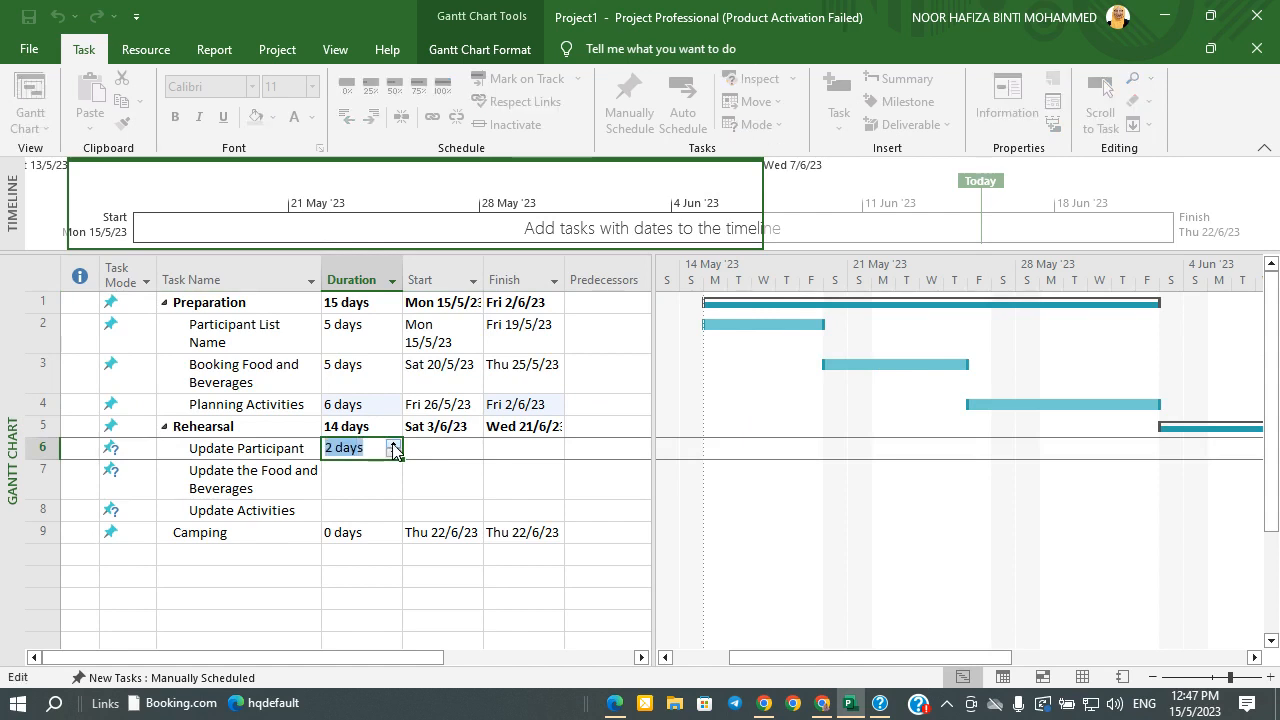
pyautogui.click(391, 478)
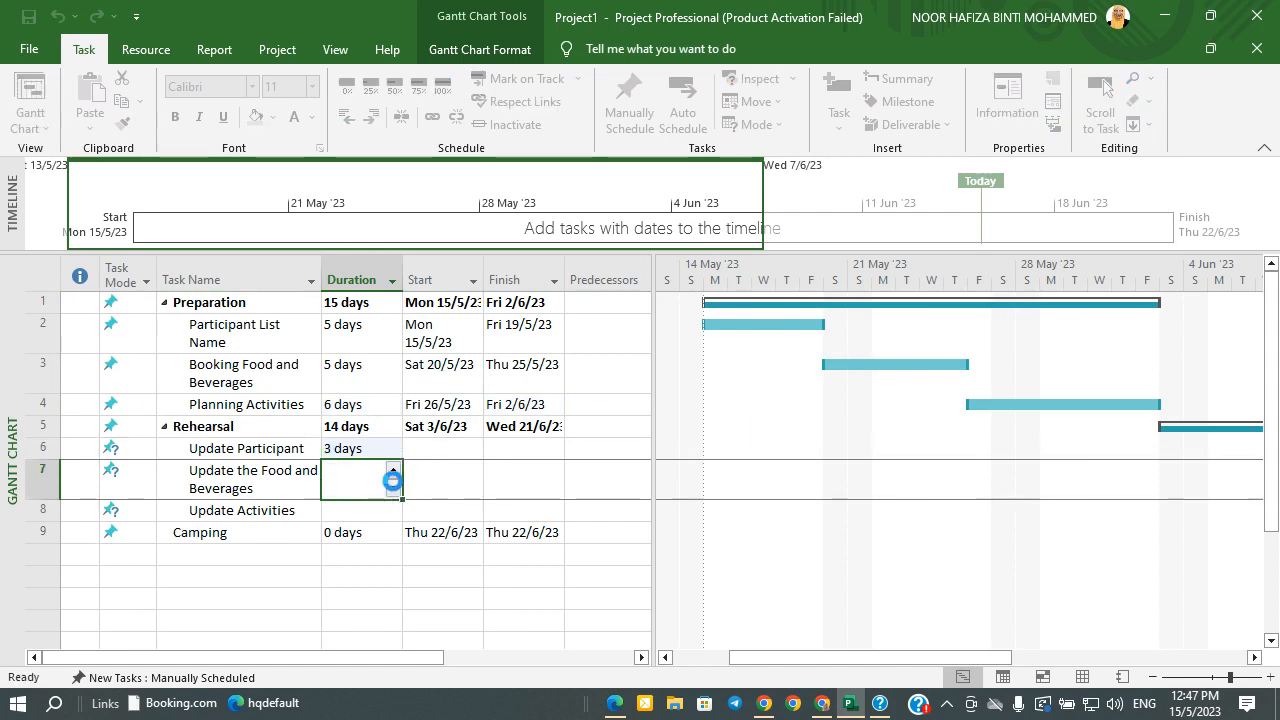
pyautogui.click(391, 474)
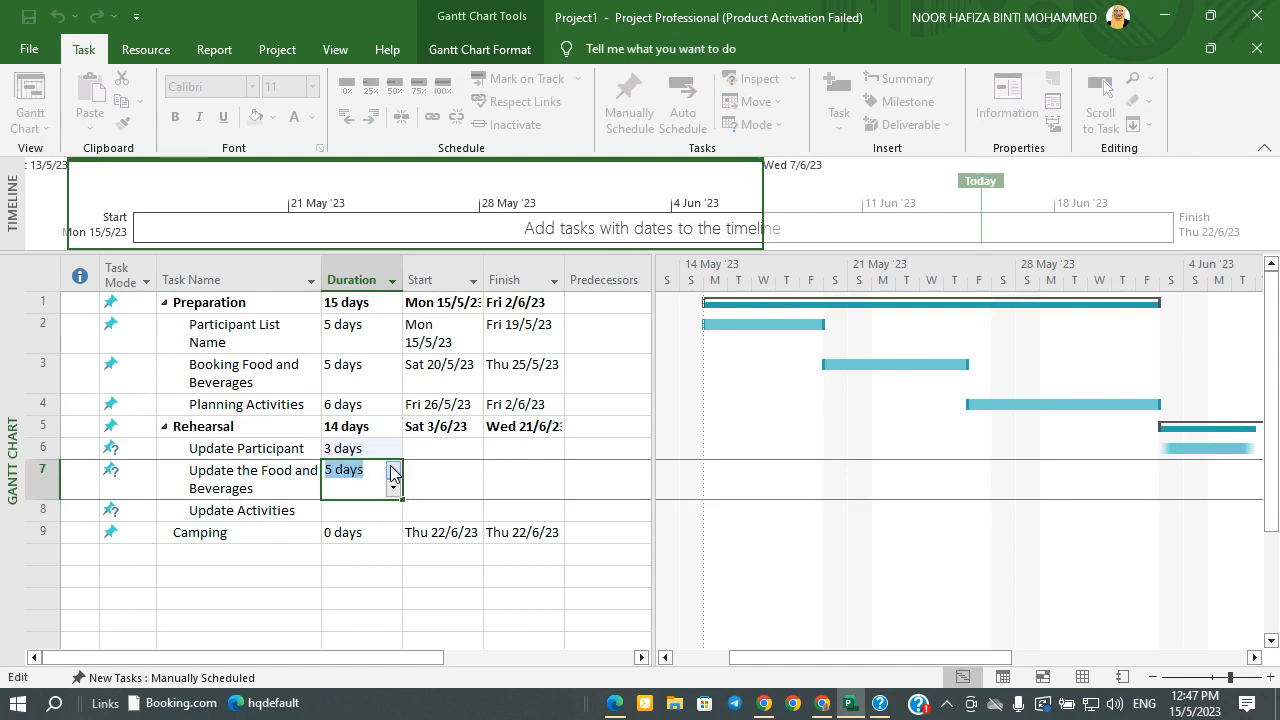
# Set the start date of Update Participant to 3 June 2023 and of Update the Food and Beverages to 7 June 2023
pyautogui.click(454, 448)
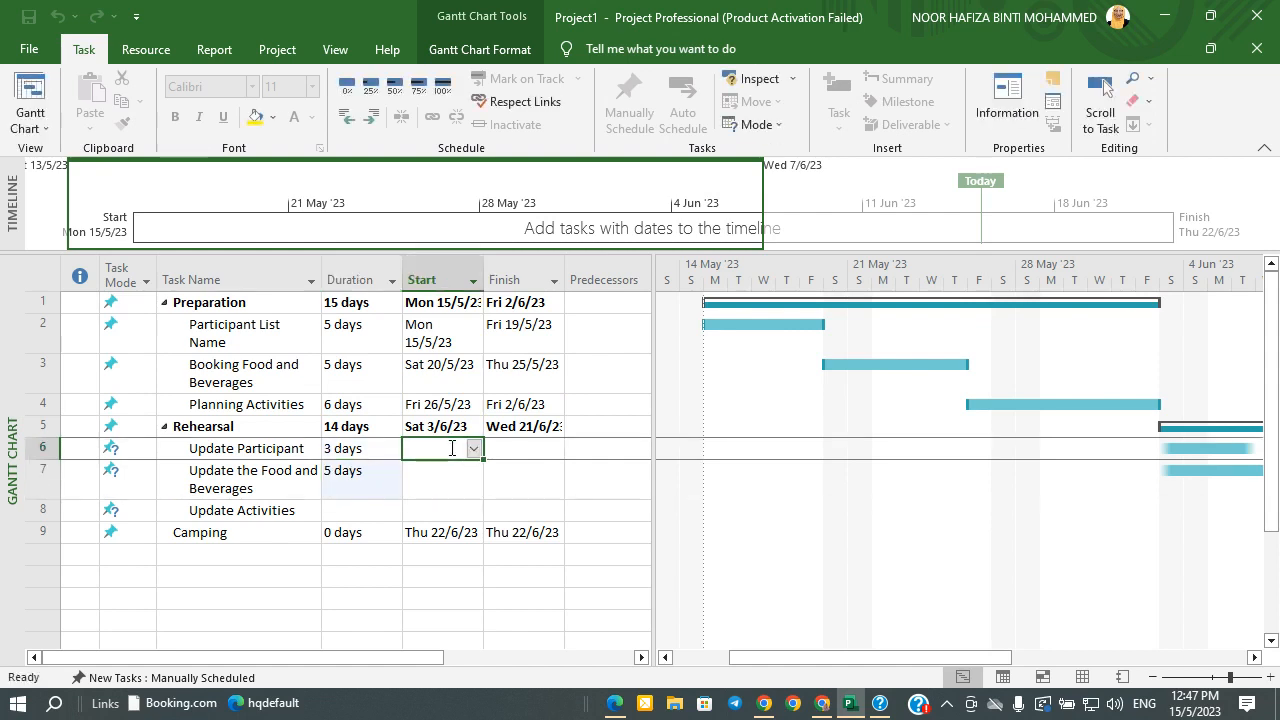
pyautogui.click(474, 448)
pyautogui.click(458, 512)
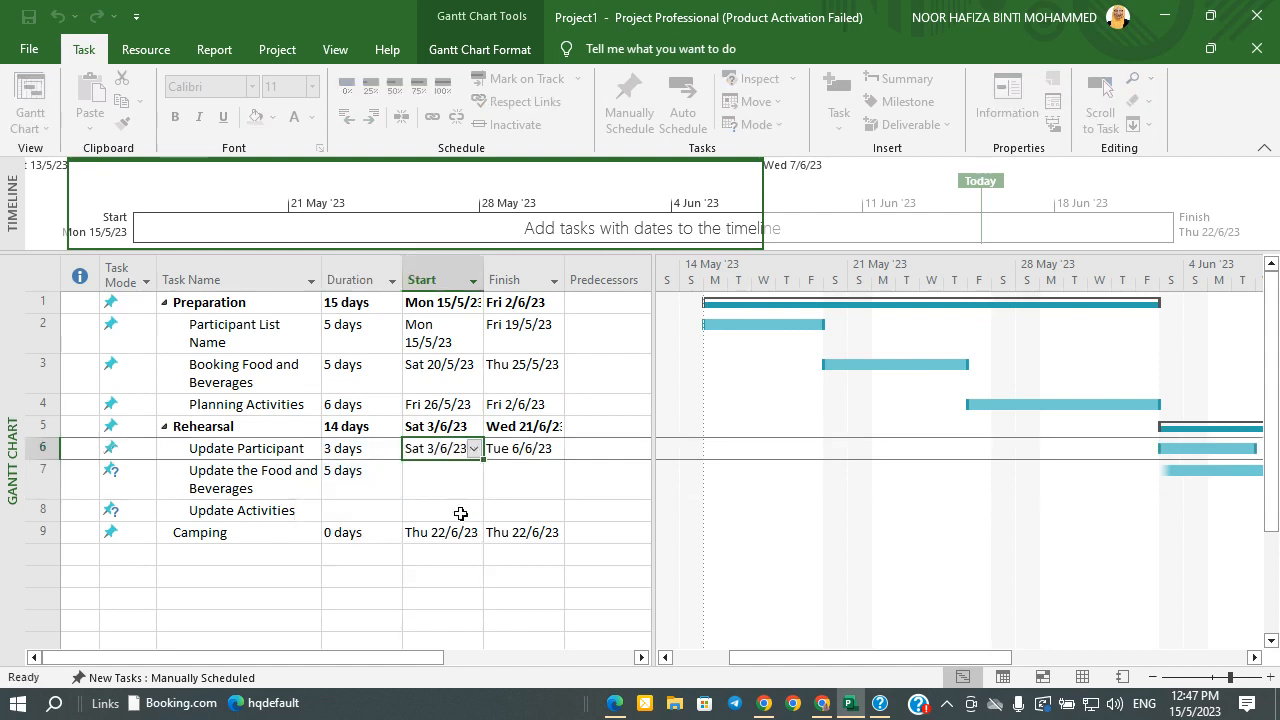
pyautogui.click(443, 476)
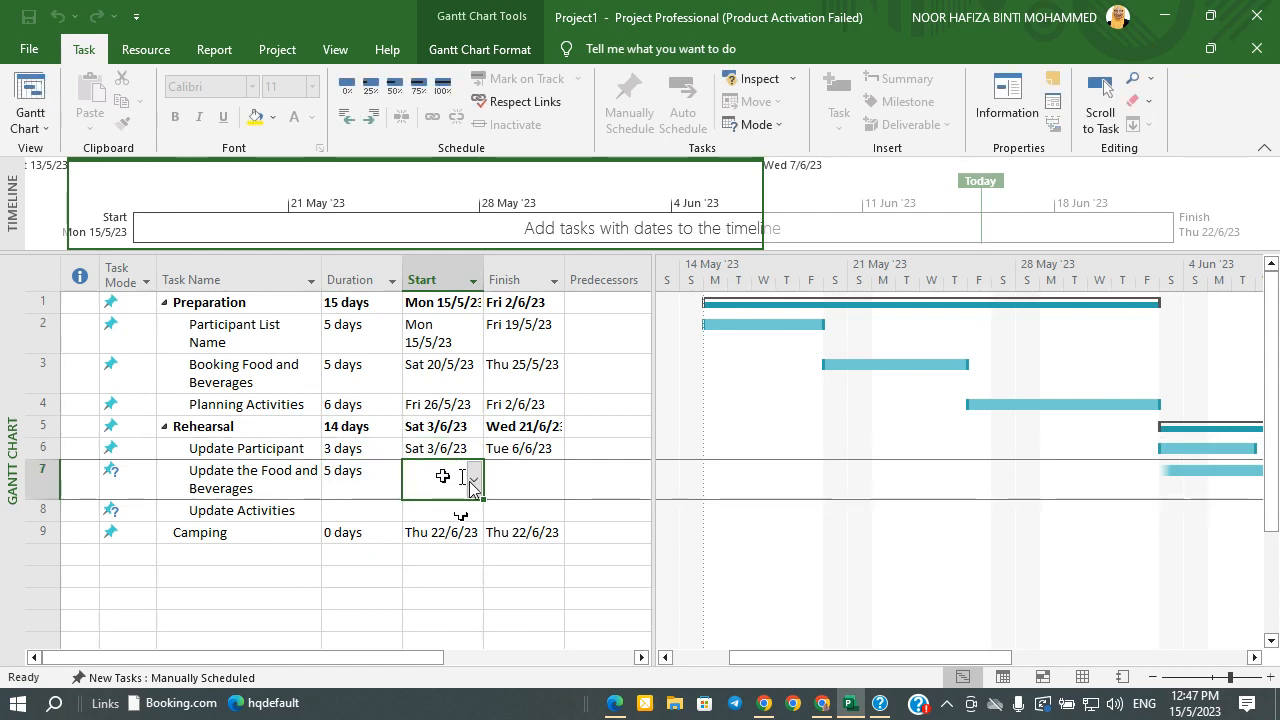
pyautogui.click(474, 483)
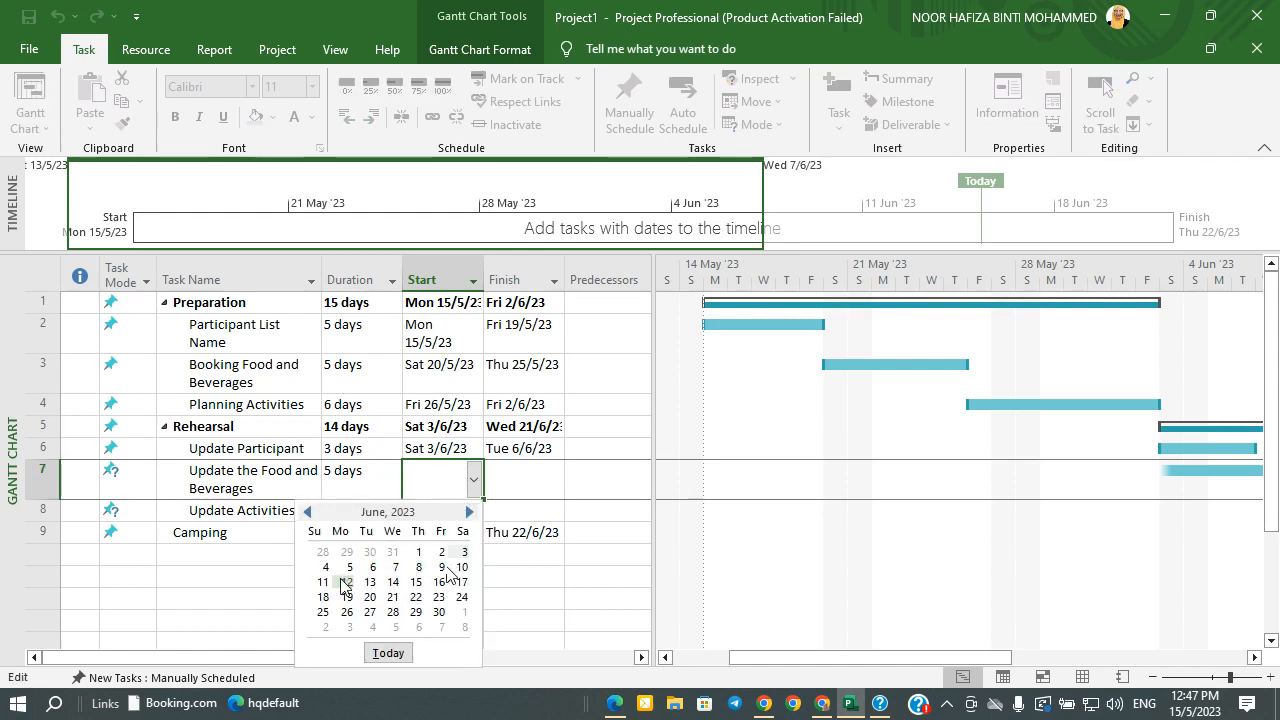
pyautogui.click(395, 567)
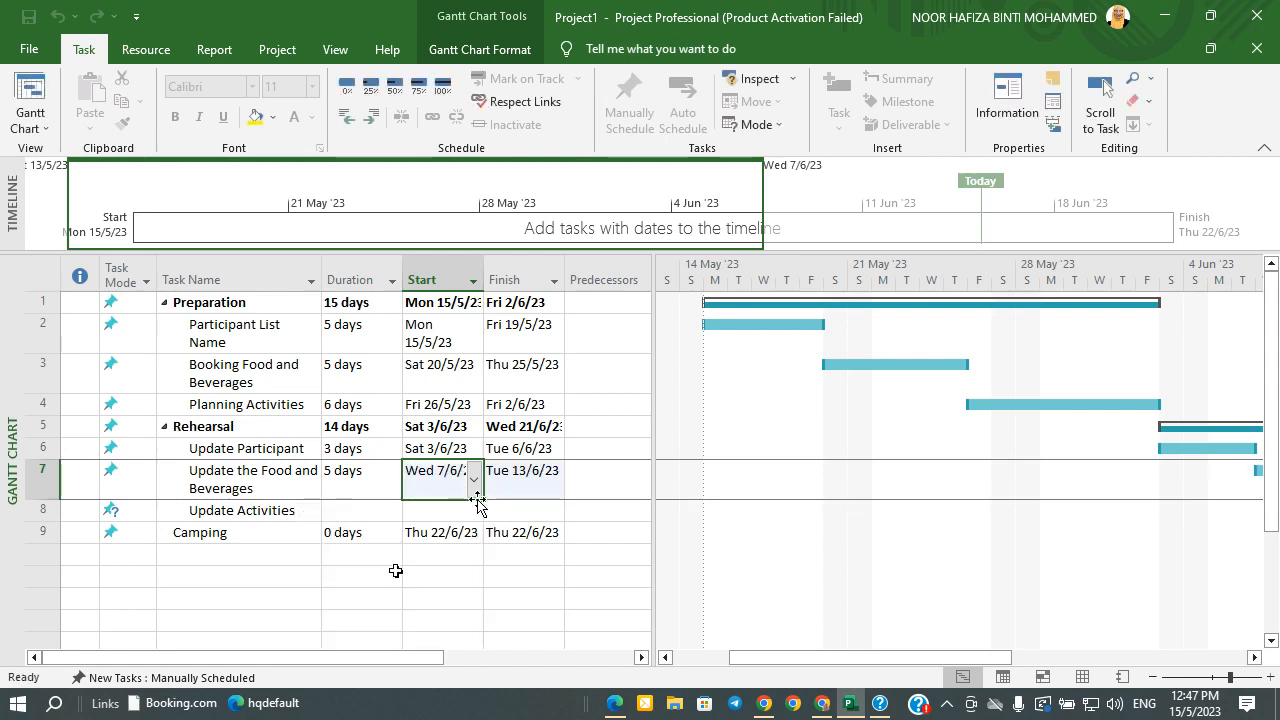
# Set the finish date of the Update Activities subtask to 21 June 2023
pyautogui.click(390, 510)
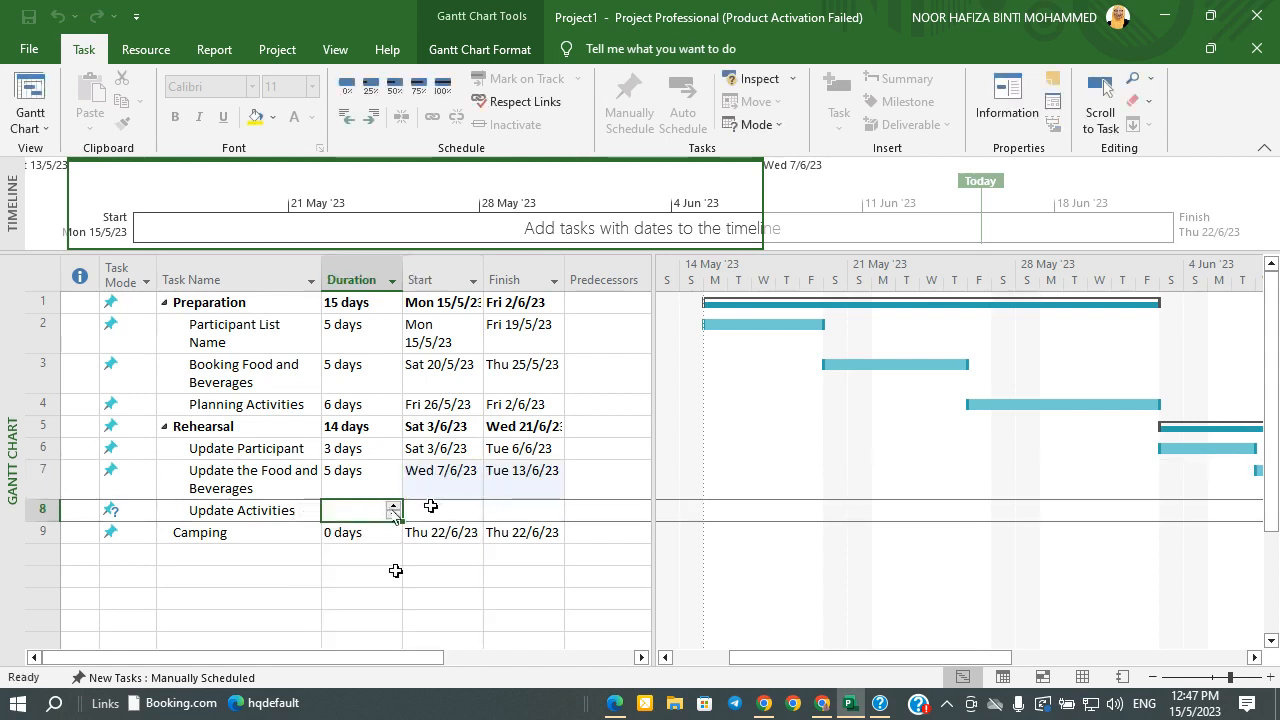
pyautogui.click(534, 508)
pyautogui.click(555, 511)
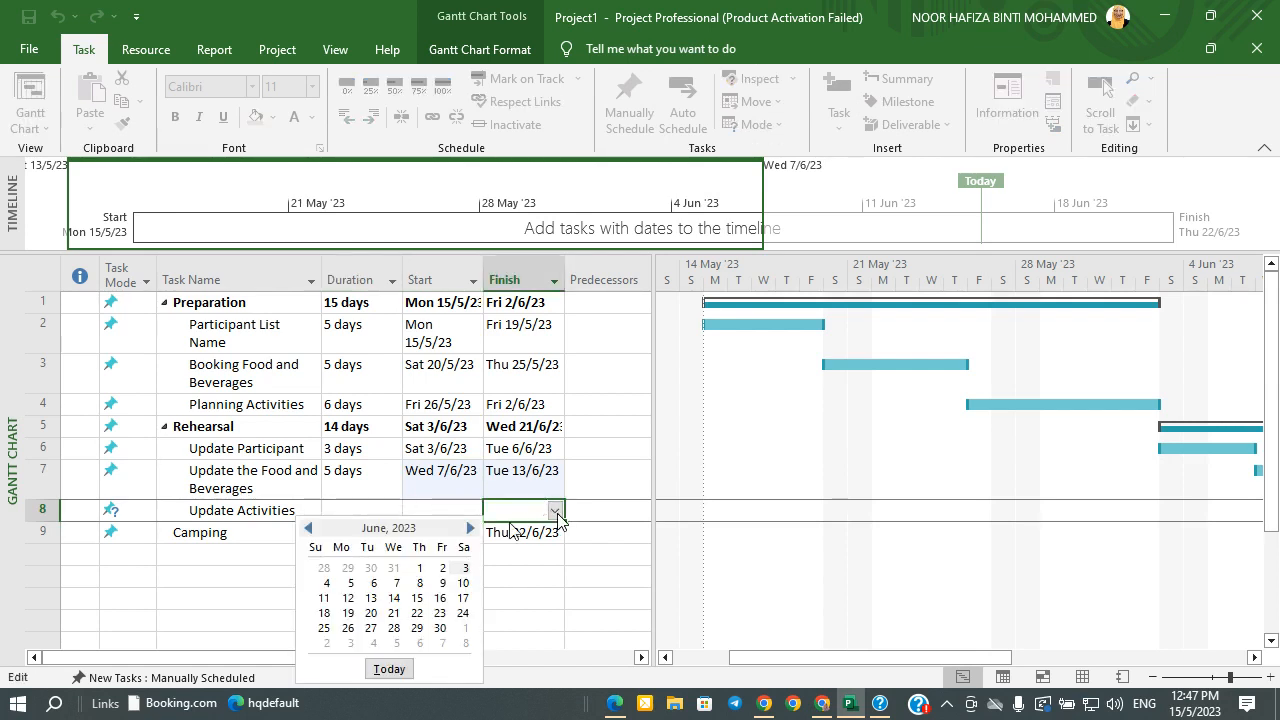
pyautogui.click(394, 612)
pyautogui.click(463, 510)
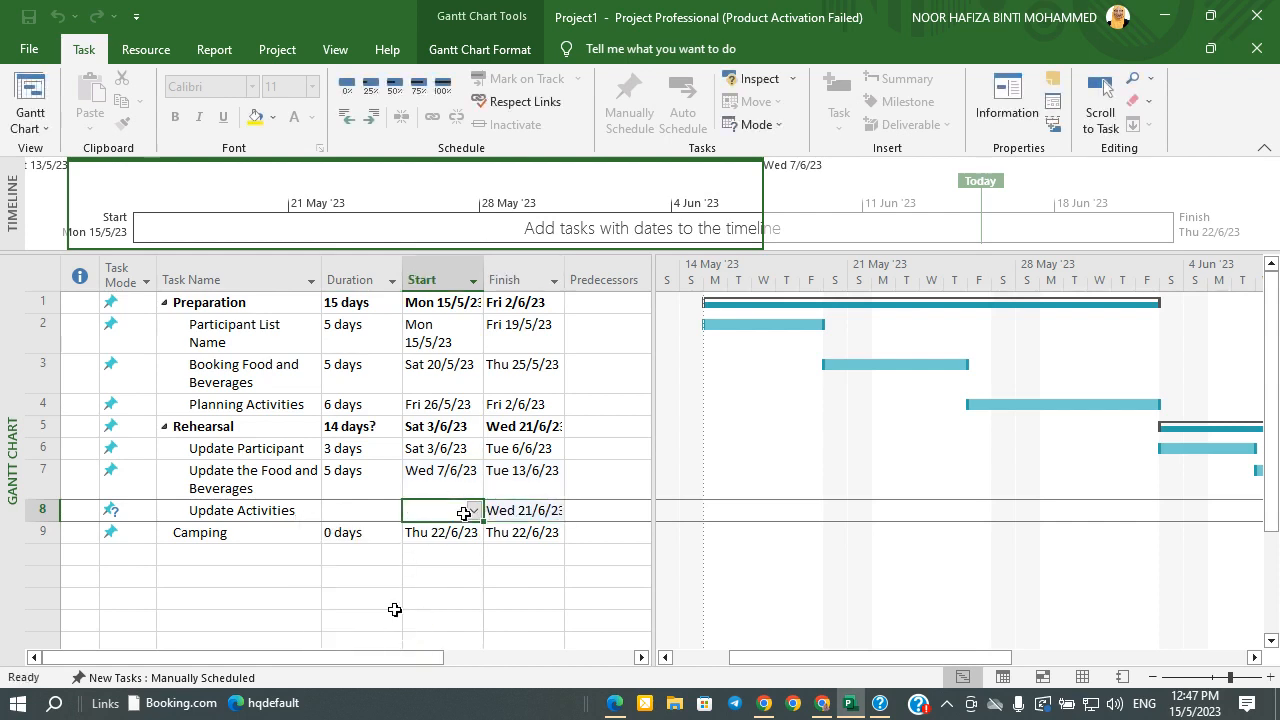
# Set the start date of the Update Activities subtask to 17 June 2023
pyautogui.click(474, 510)
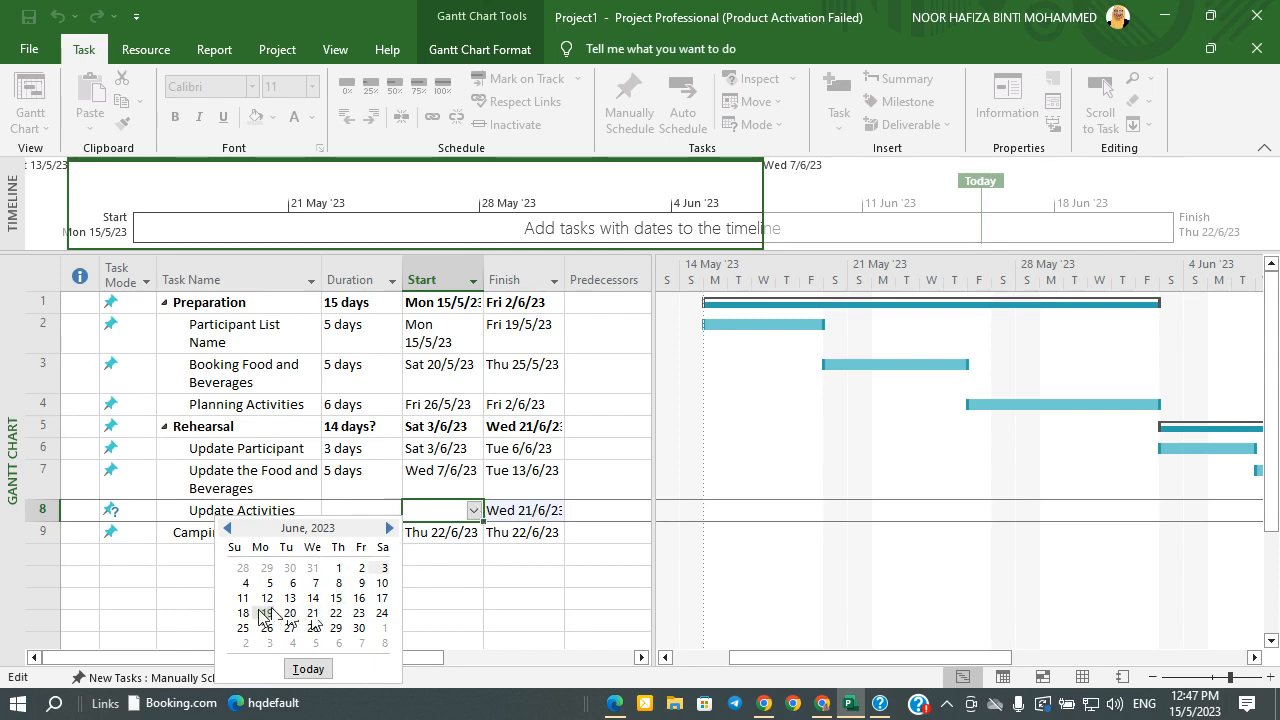
pyautogui.click(382, 598)
pyautogui.click(468, 597)
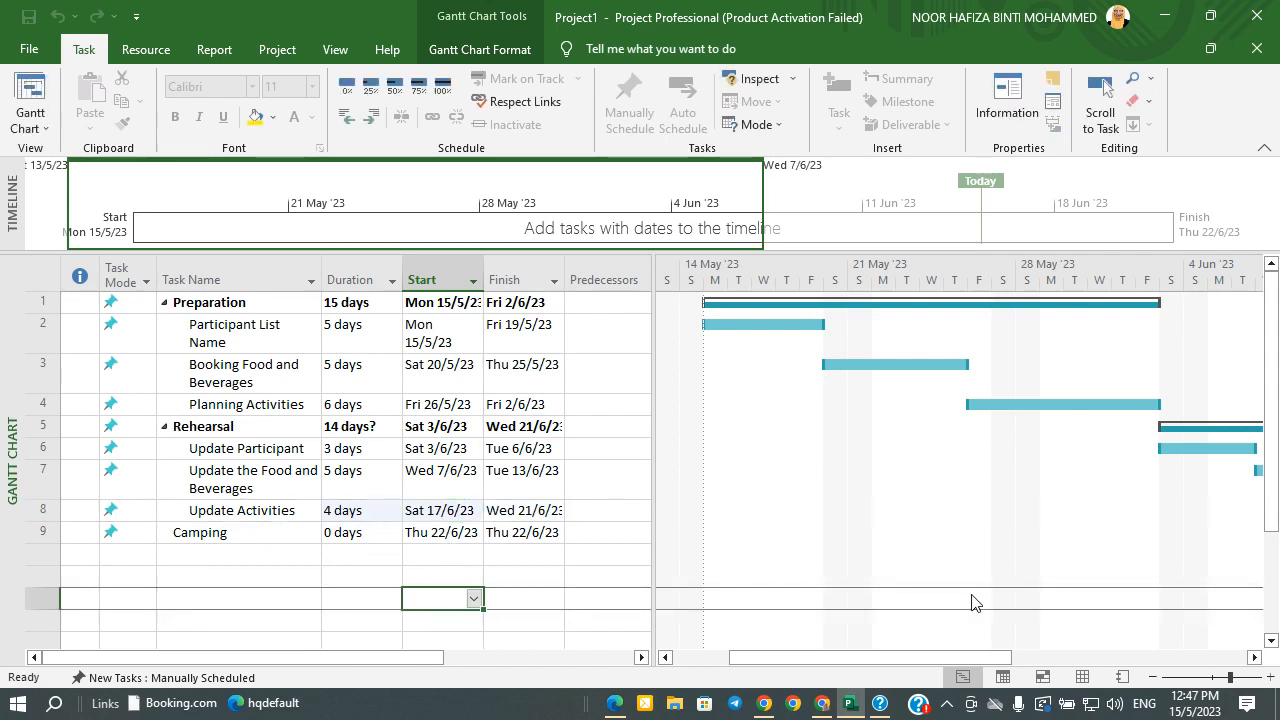
pyautogui.moveTo(967, 657); pyautogui.dragTo(1165, 646)
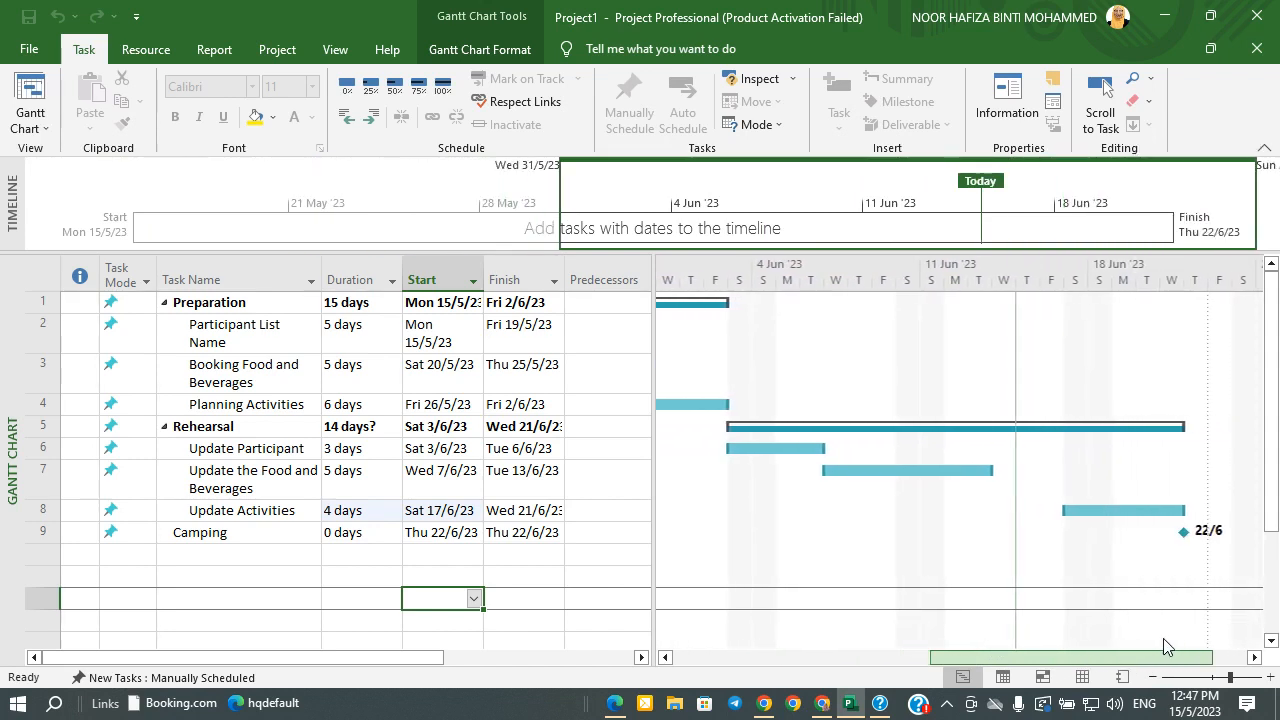
# Set the duration of Update Activities to 6 days, and its finish date to 21 June 2023
pyautogui.click(369, 508)
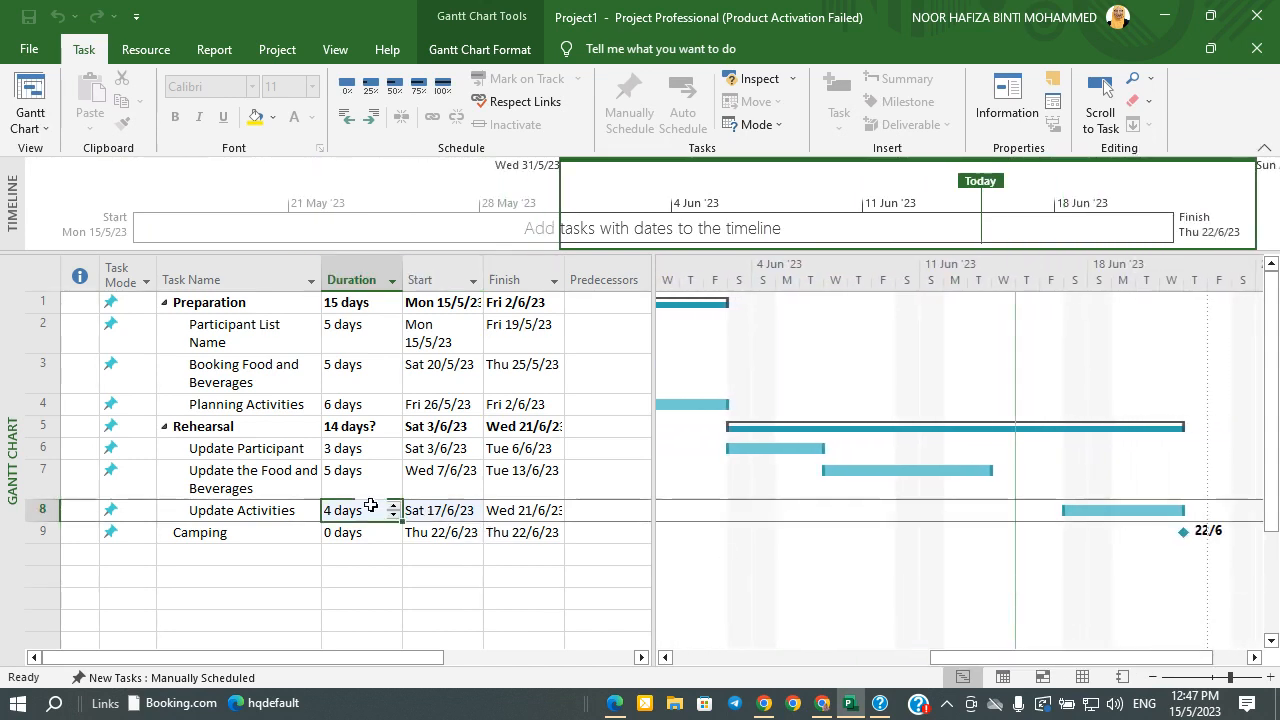
pyautogui.click(395, 506)
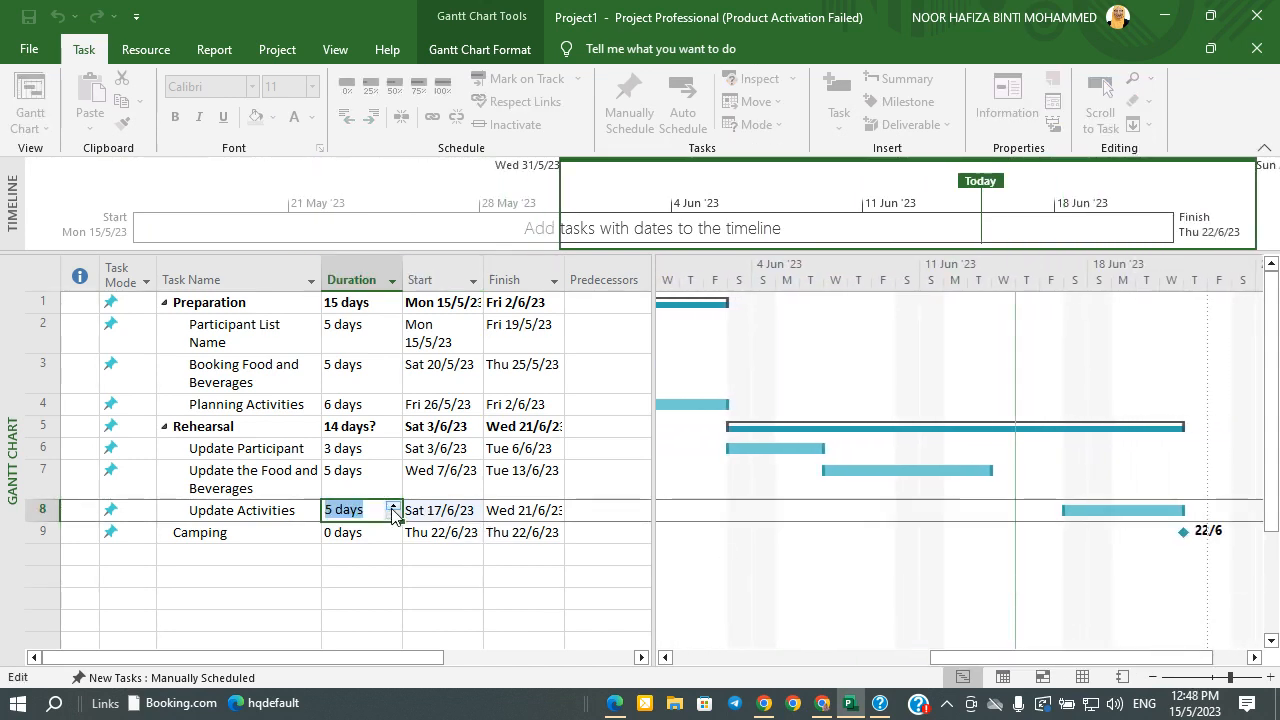
pyautogui.click(505, 561)
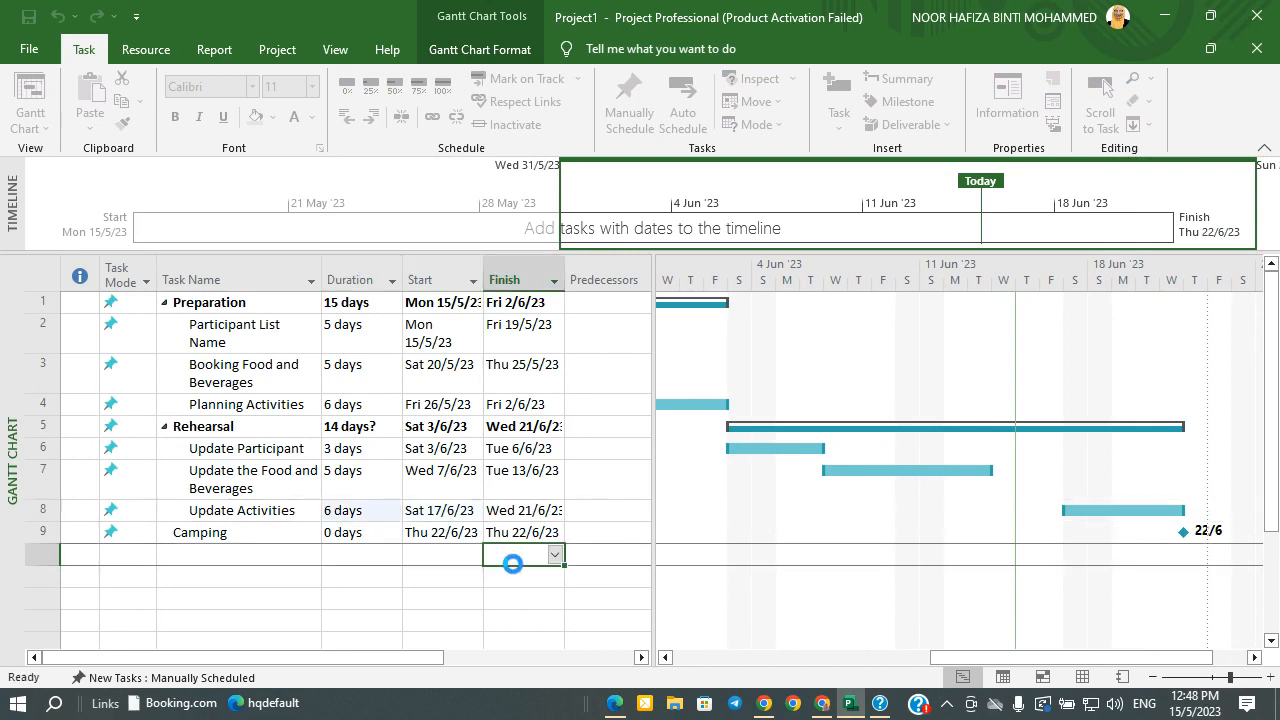
pyautogui.click(558, 511)
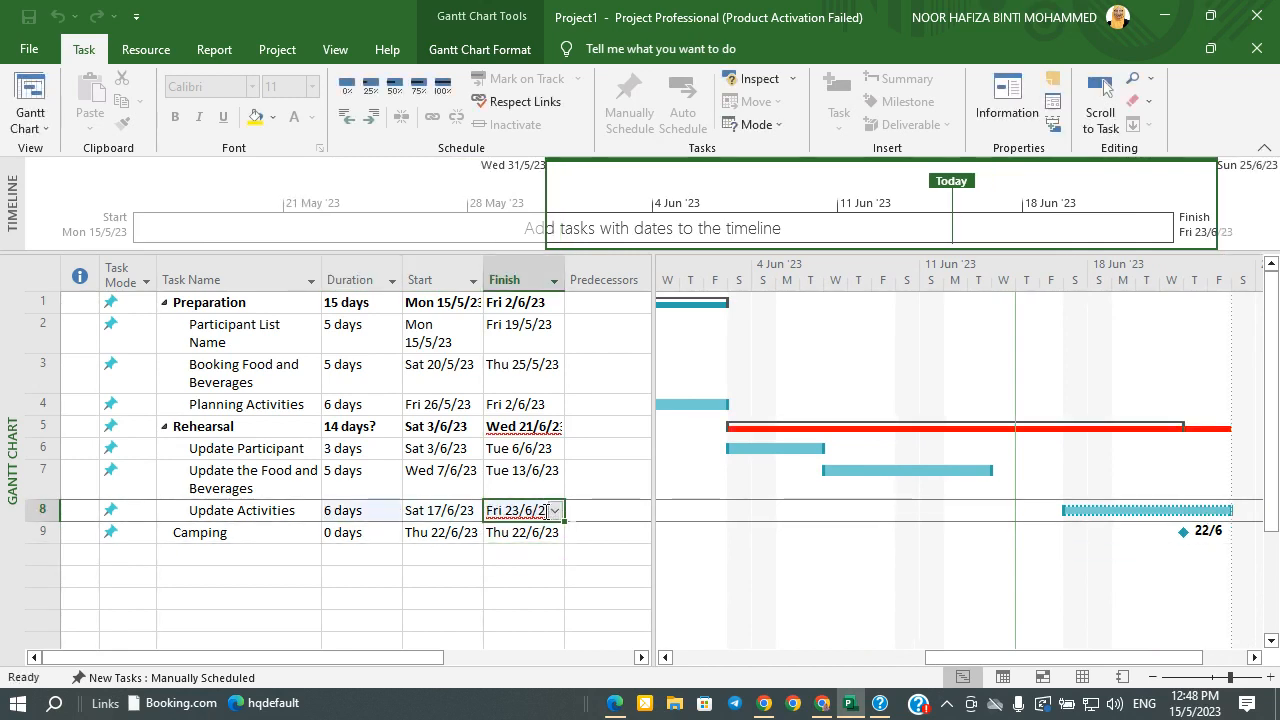
pyautogui.click(555, 511)
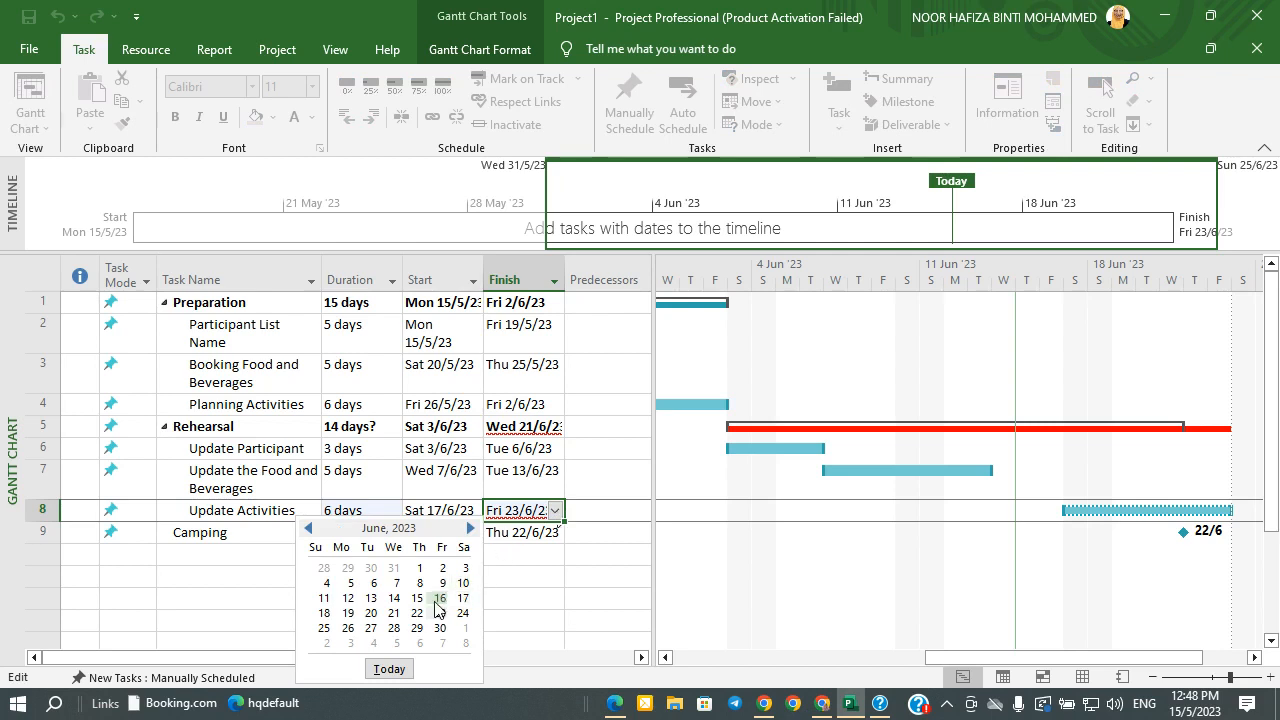
pyautogui.click(396, 613)
# Set the start date of Update Activities to 15 June 2023
pyautogui.click(465, 512)
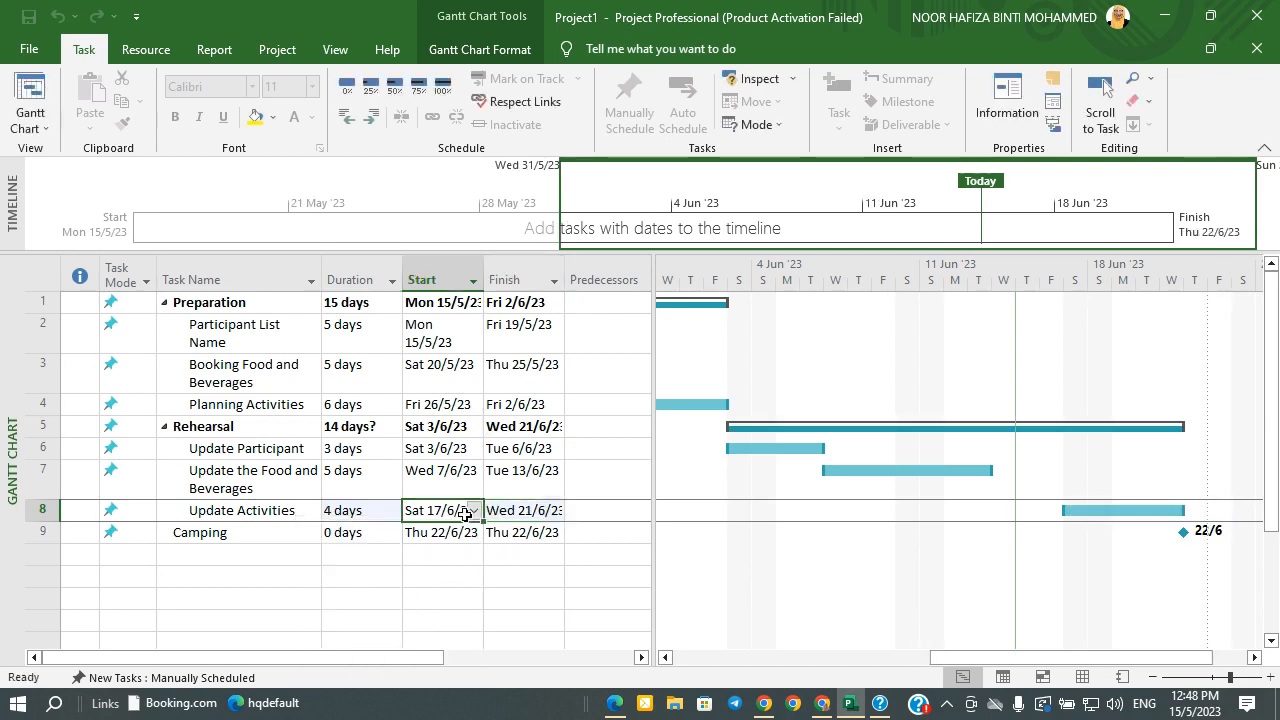
pyautogui.click(475, 512)
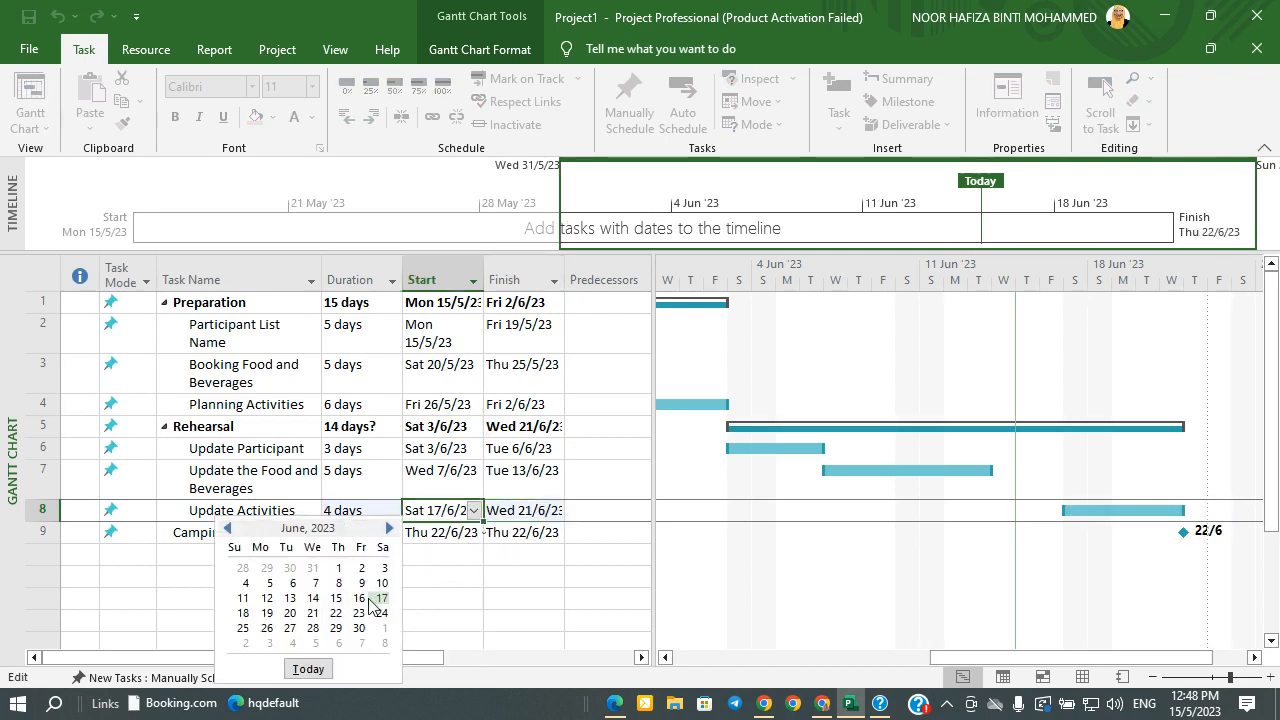
pyautogui.click(338, 598)
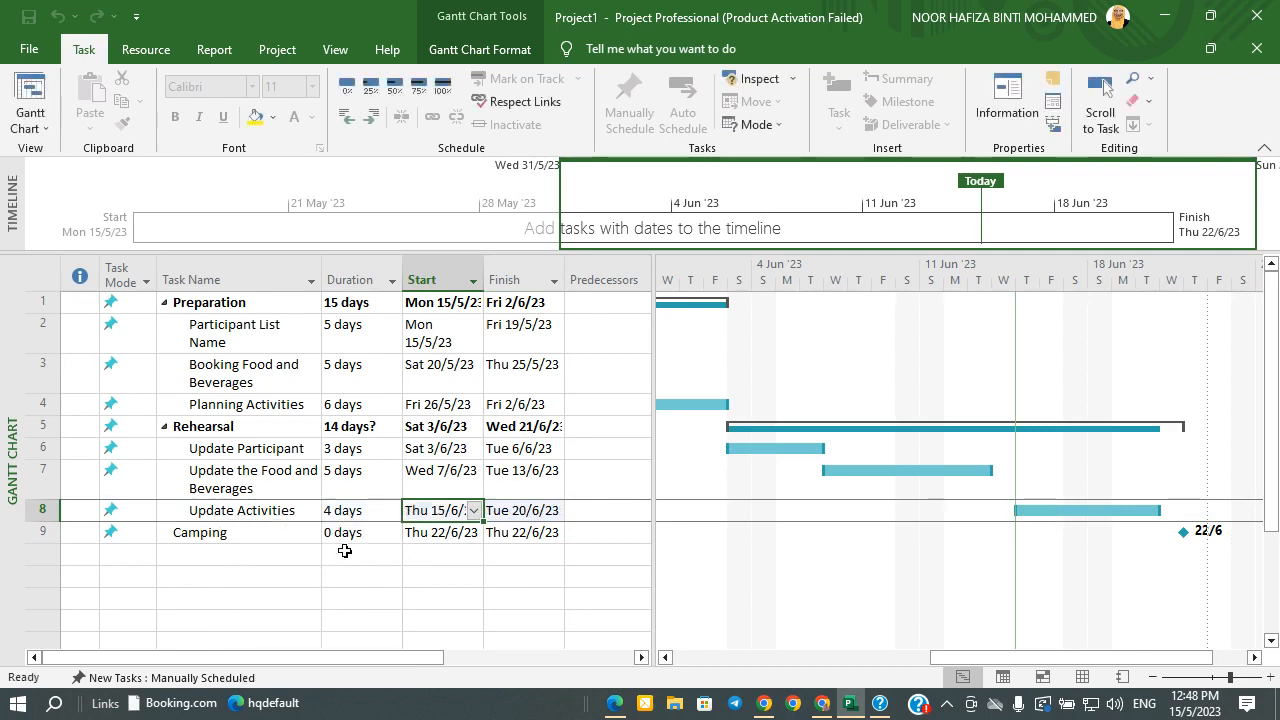
# Set the duration of the Update Activities subtask to 5 days
pyautogui.click(375, 510)
pyautogui.click(529, 508)
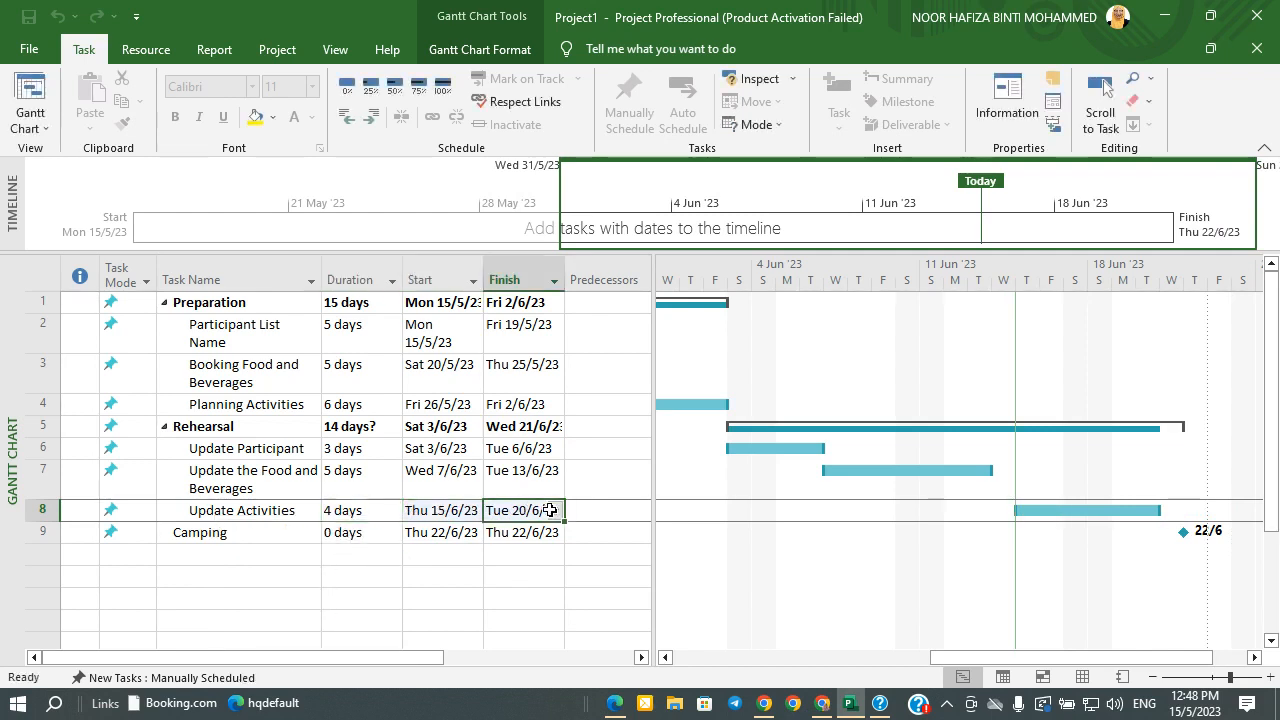
pyautogui.click(554, 511)
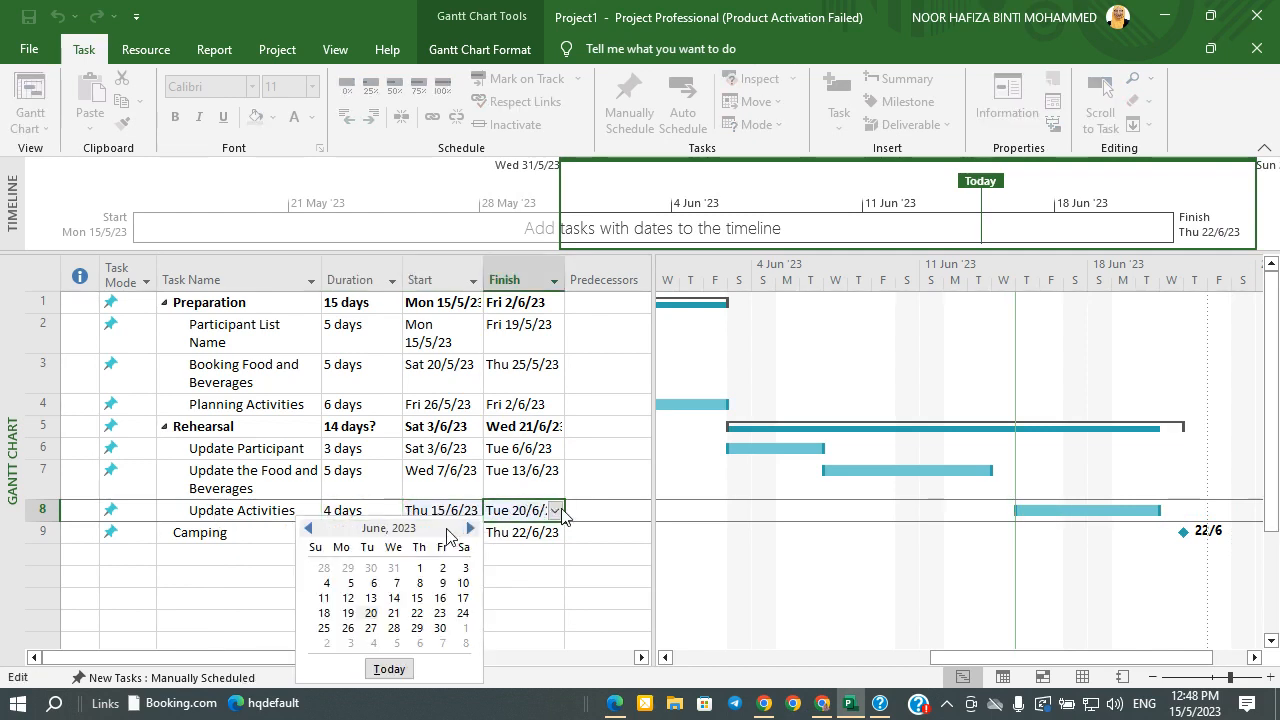
pyautogui.click(380, 505)
pyautogui.click(388, 507)
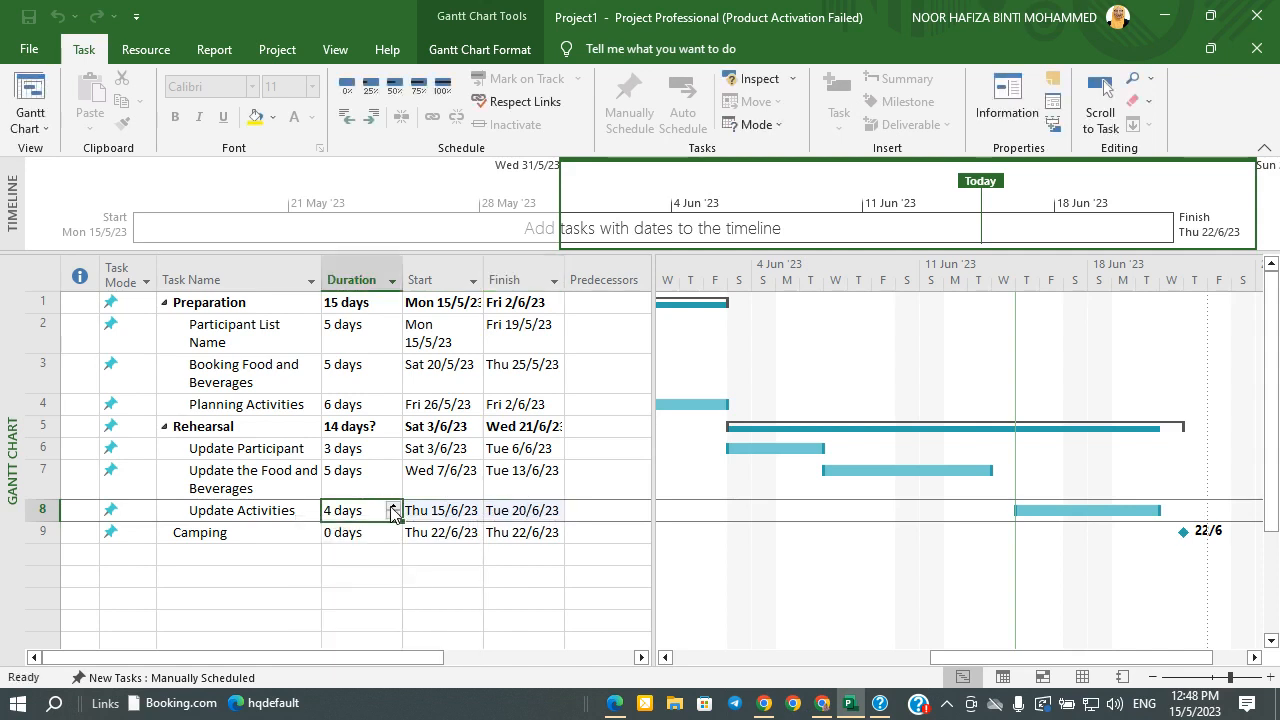
pyautogui.click(388, 506)
pyautogui.click(536, 511)
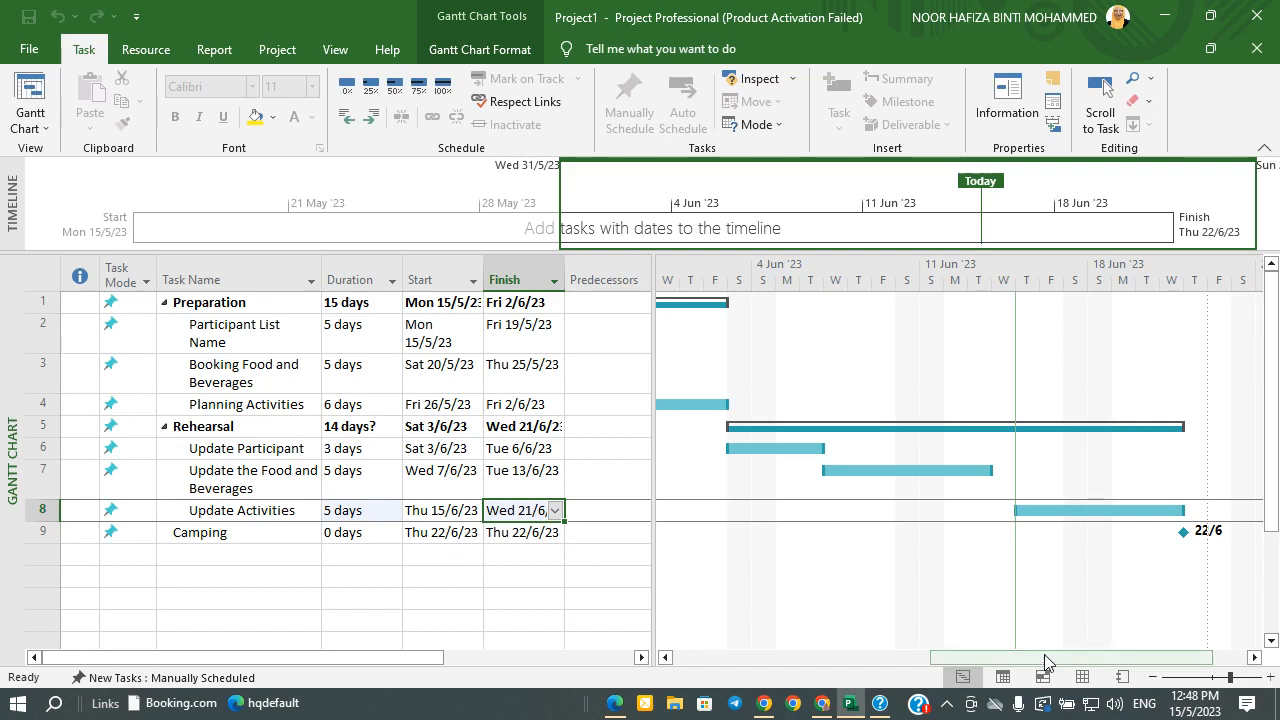
# Set the finish date of Update the Food and Beverages to 21 June 2023
pyautogui.hscroll(-3, 990, 655)
pyautogui.hscroll(3, 1010, 655)
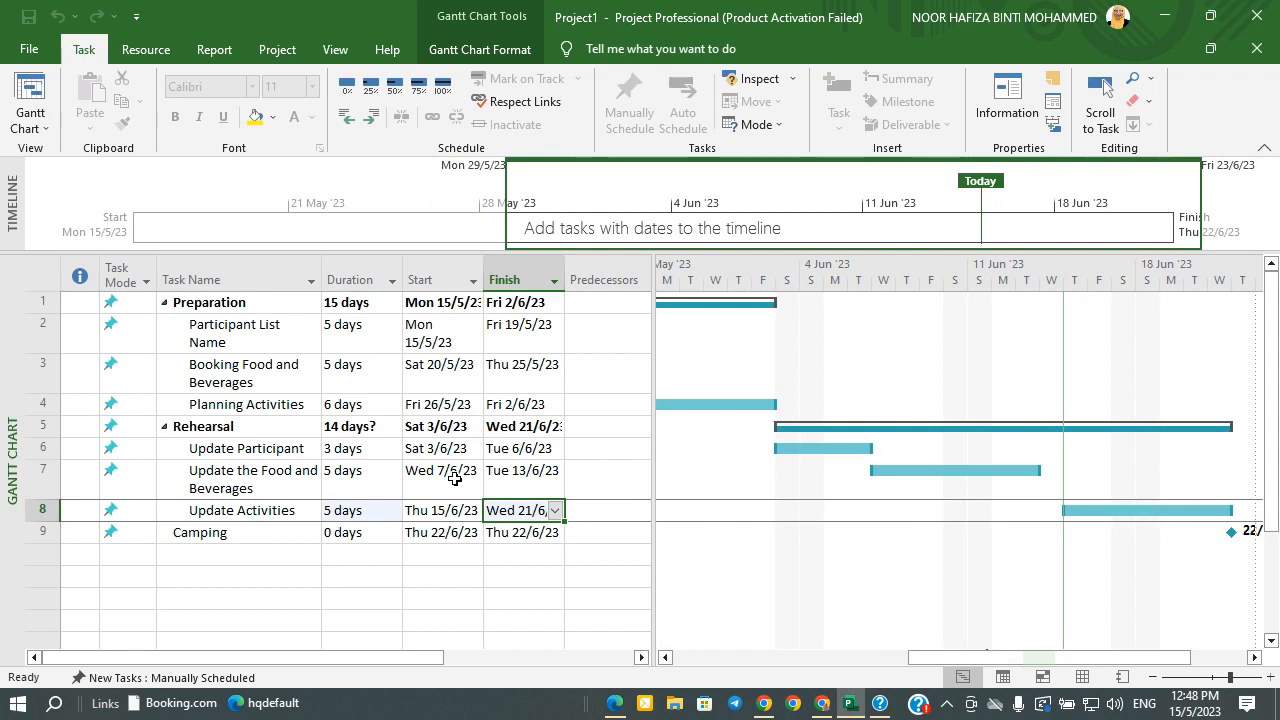
pyautogui.click(533, 473)
pyautogui.click(555, 481)
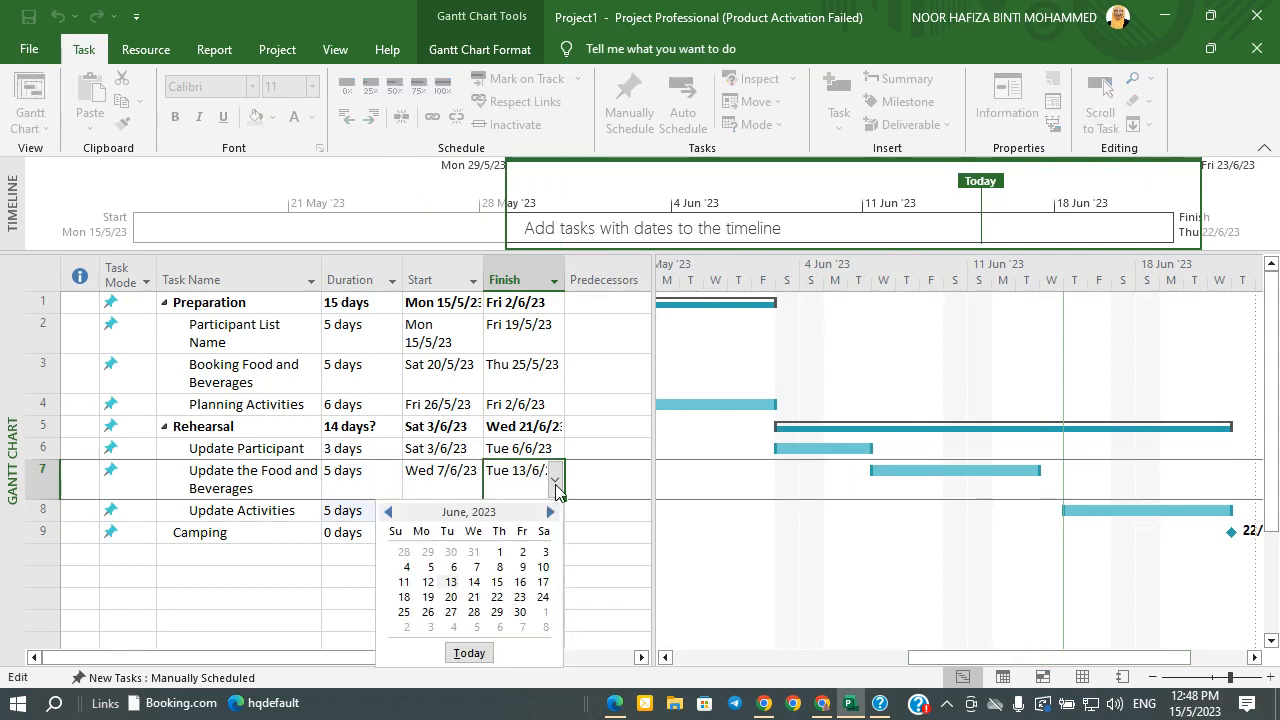
pyautogui.click(474, 596)
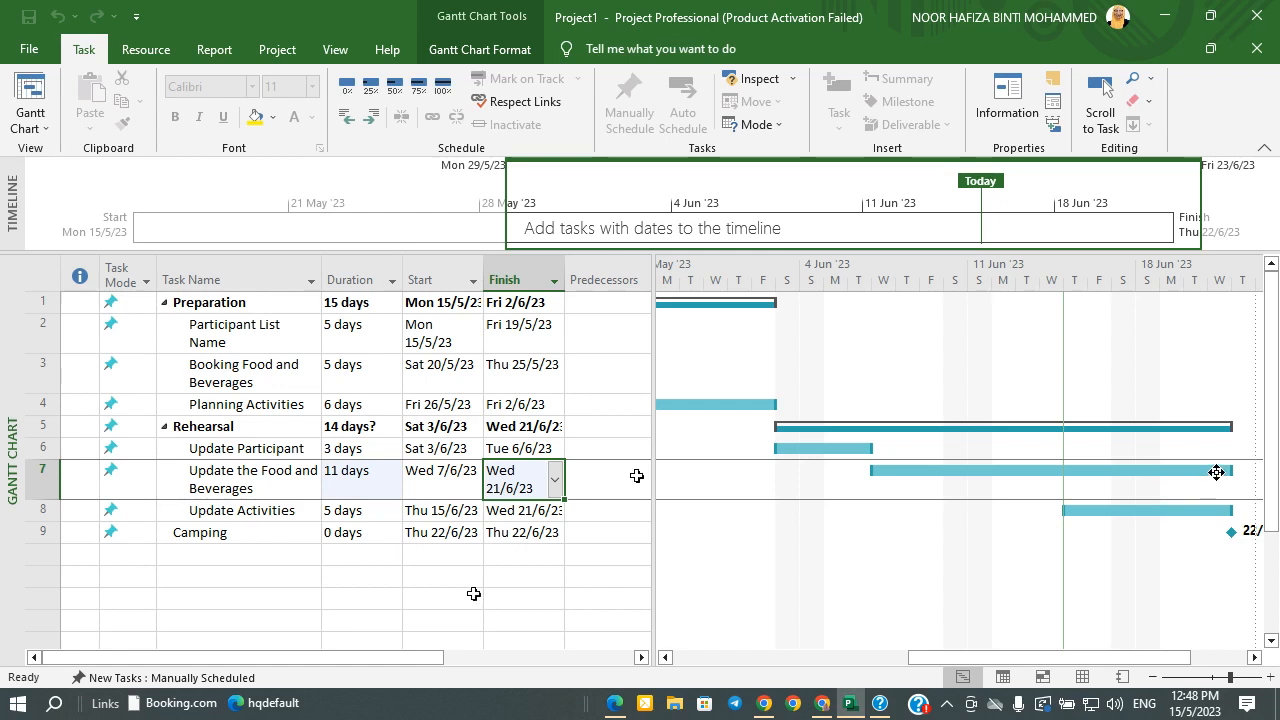
pyautogui.moveTo(1225, 470); pyautogui.dragTo(1222, 507)
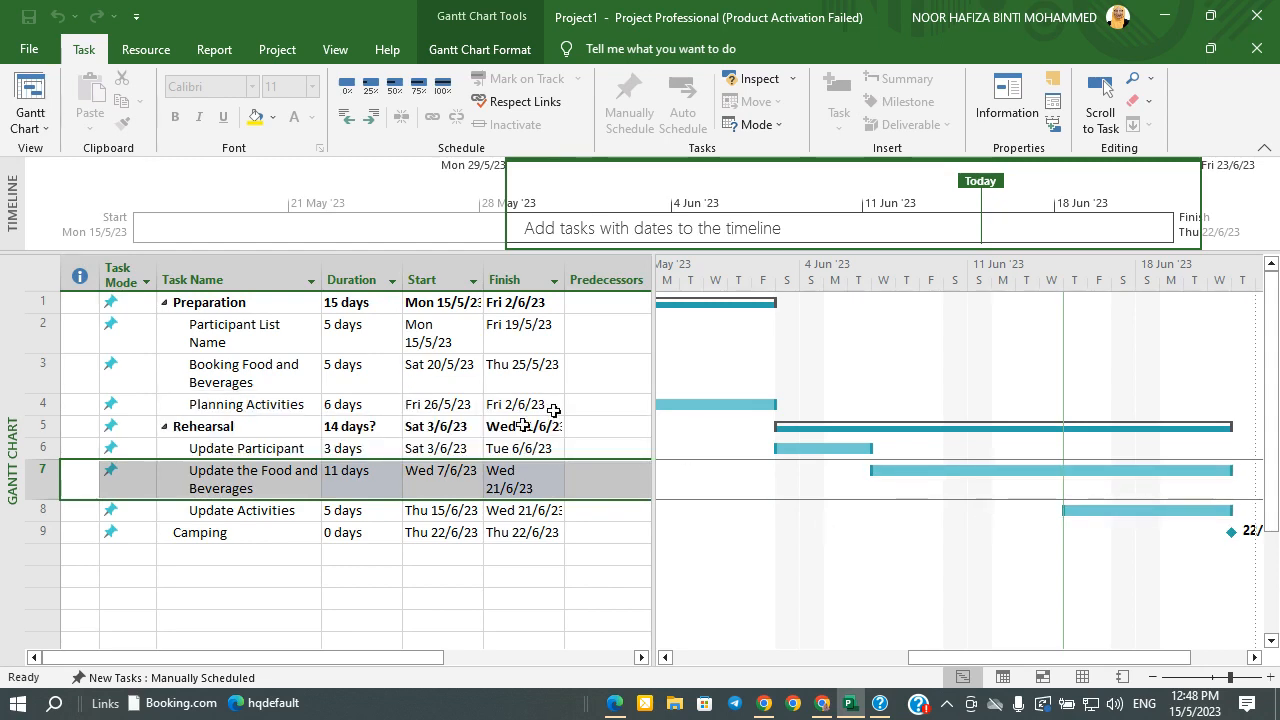
# Apply the Gantt chart style with pink task bars and purple summary bars
pyautogui.click(463, 56)
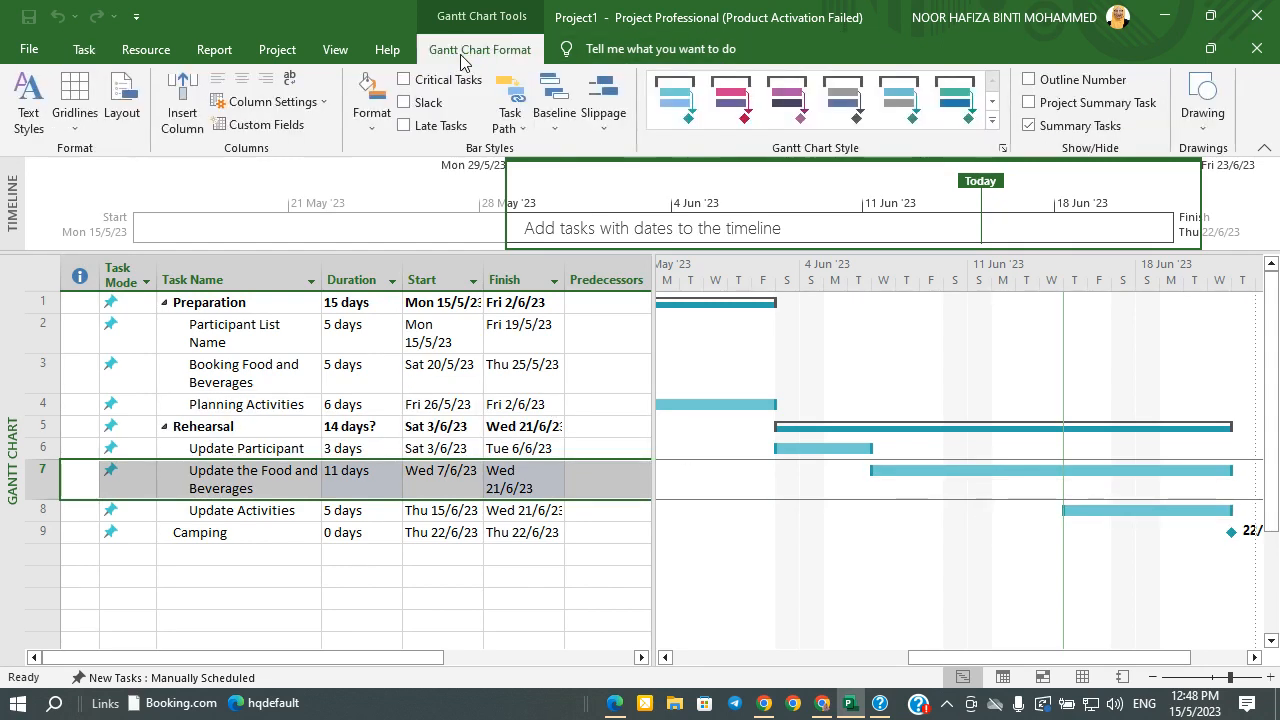
pyautogui.click(726, 108)
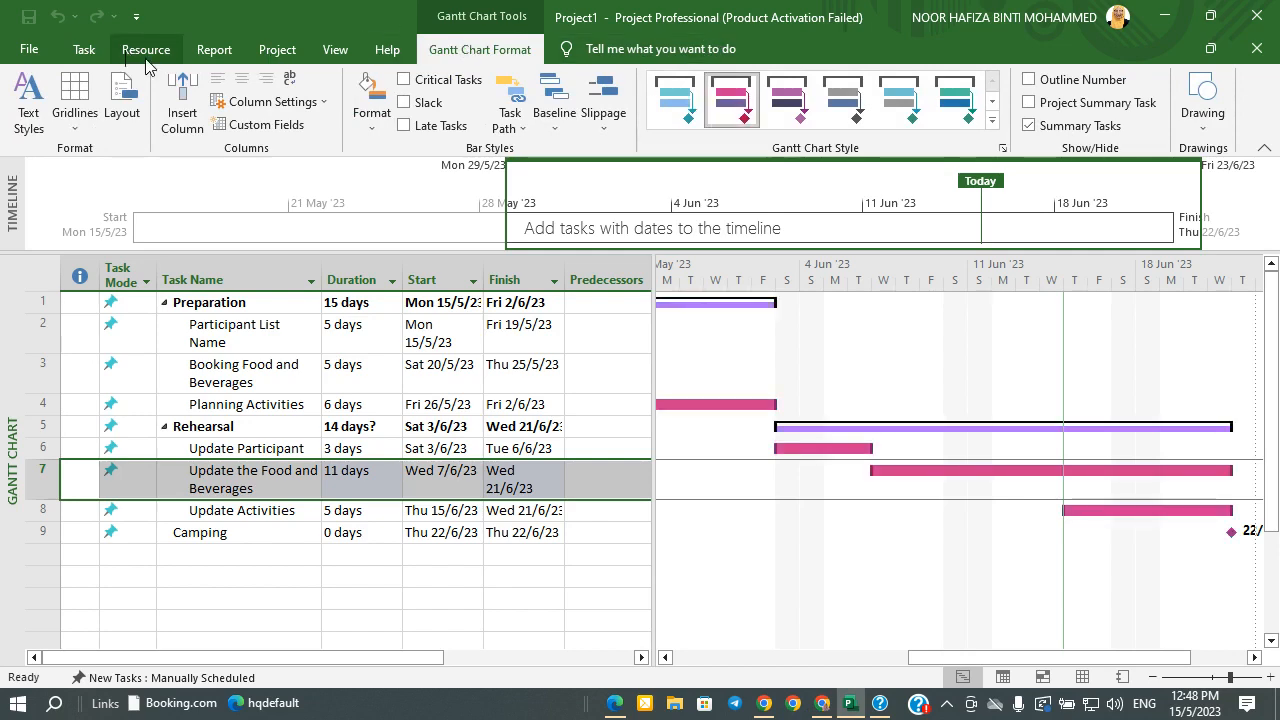
pyautogui.click(85, 49)
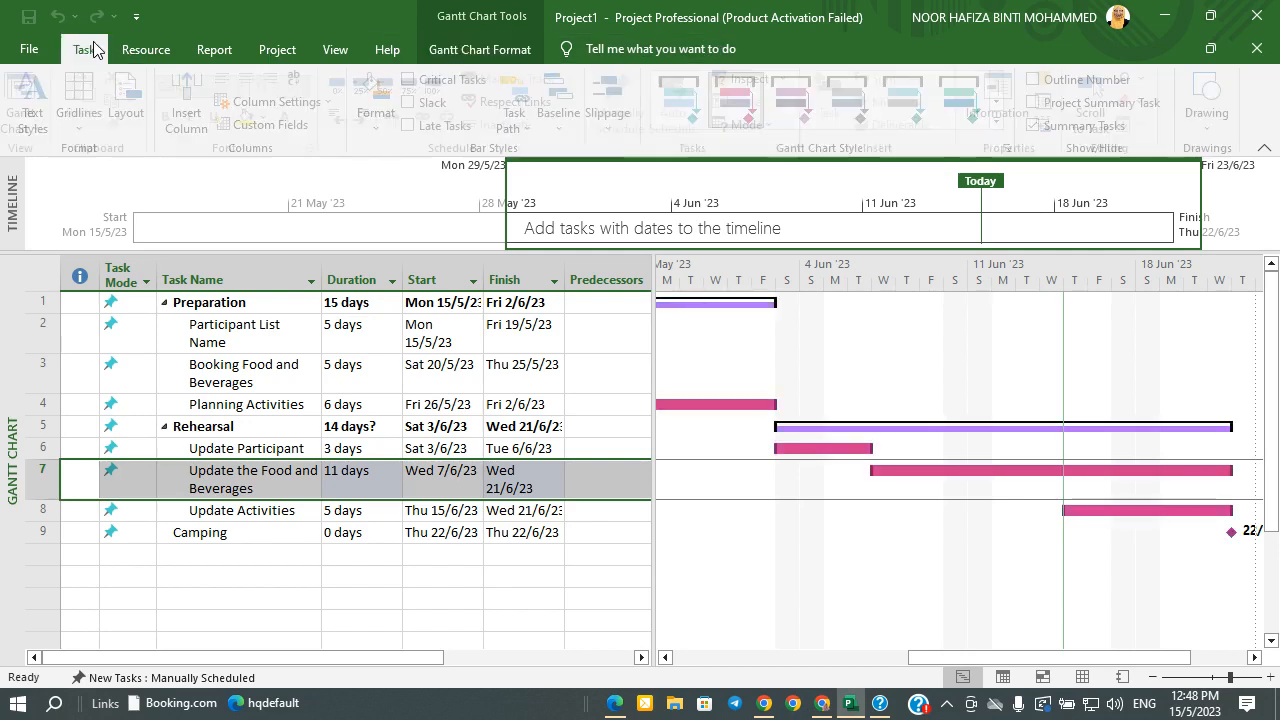
pyautogui.click(412, 550)
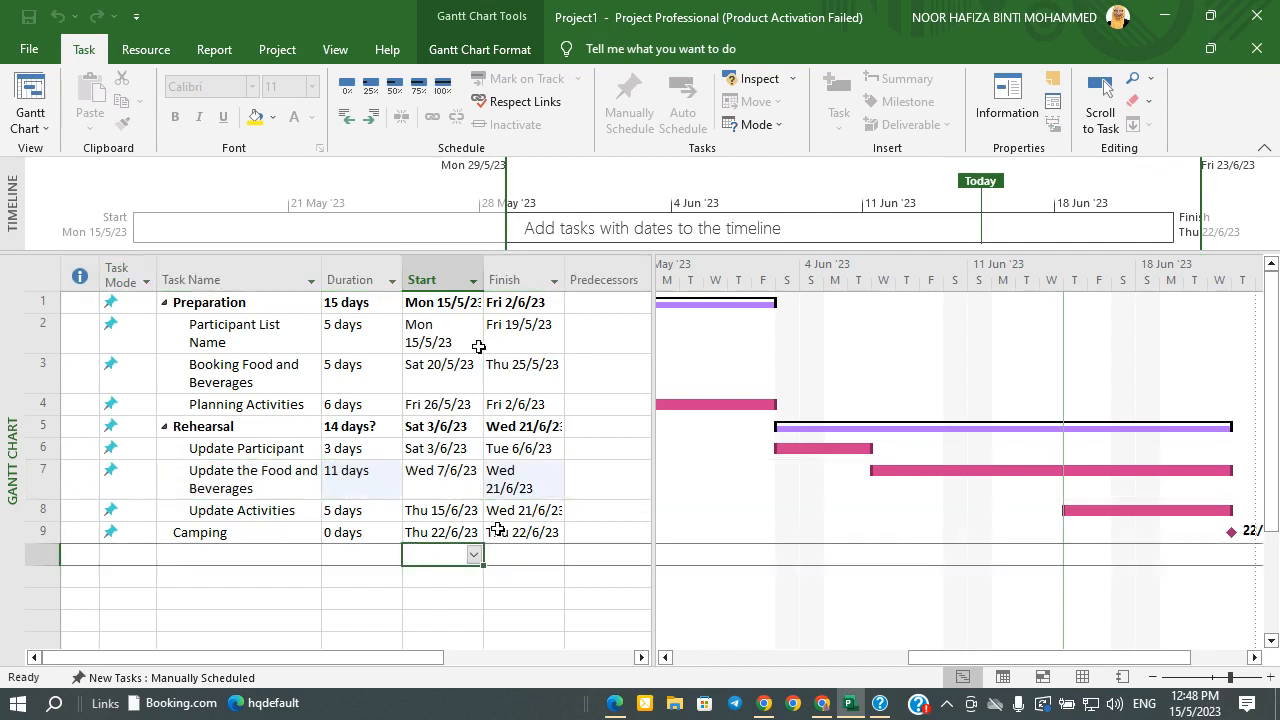
pyautogui.moveTo(943, 659); pyautogui.dragTo(722, 655)
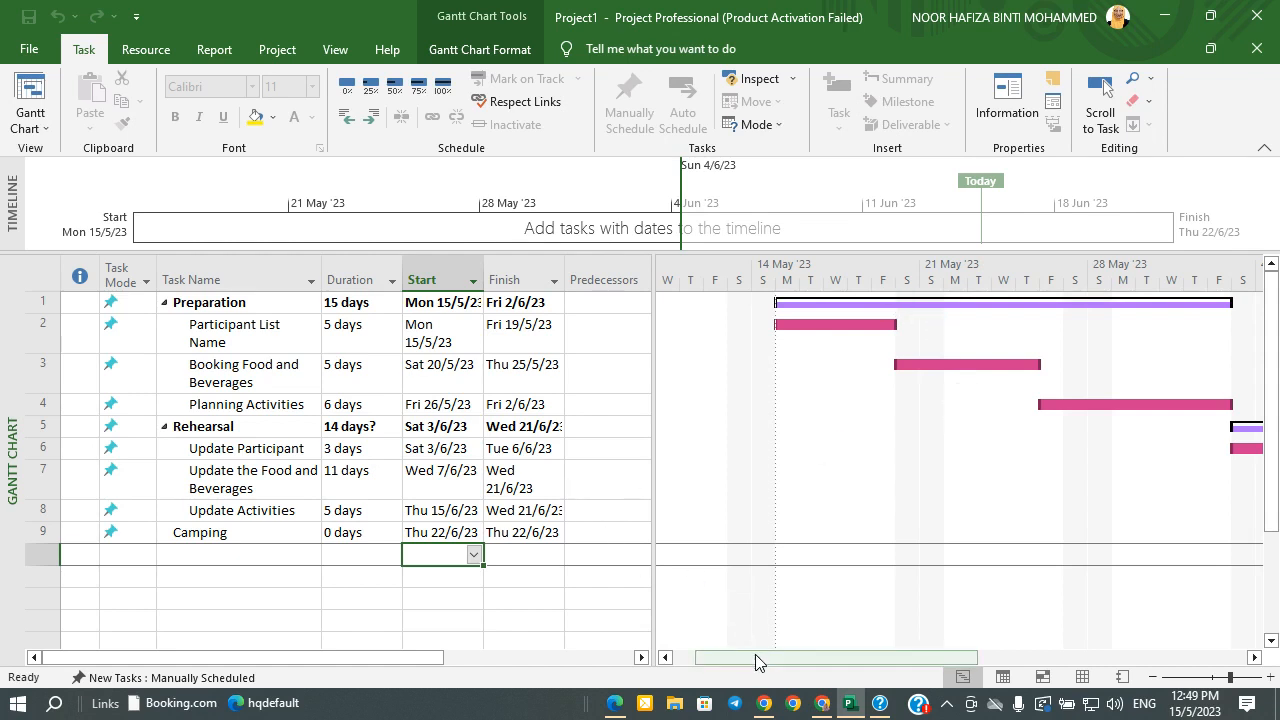
pyautogui.moveTo(757, 660); pyautogui.dragTo(720, 662)
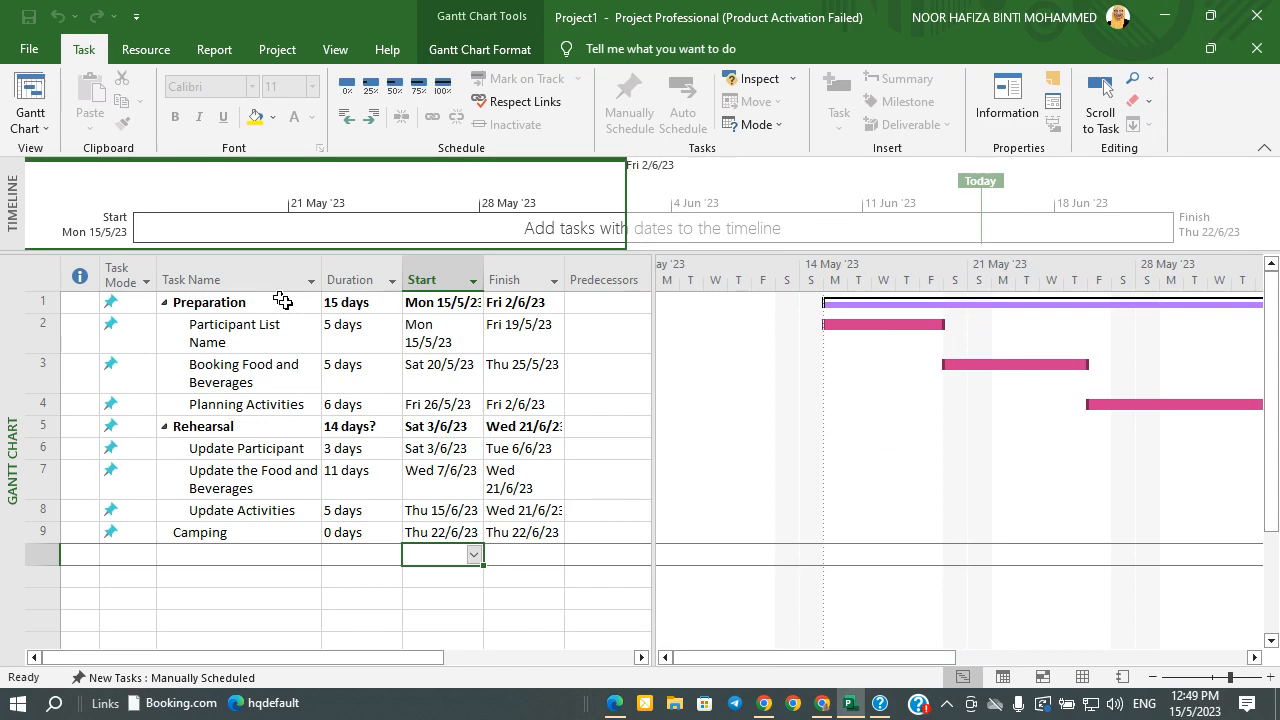
pyautogui.doubleClick(283, 301)
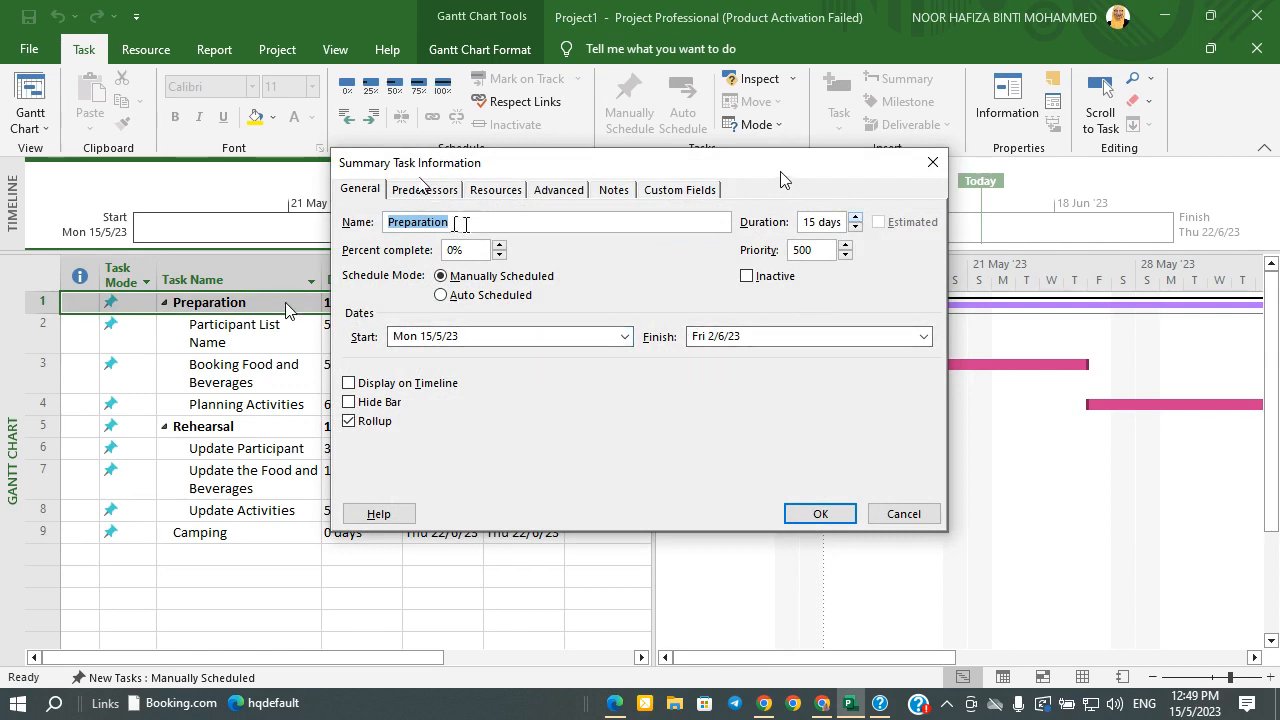
pyautogui.moveTo(774, 167); pyautogui.dragTo(1052, 177)
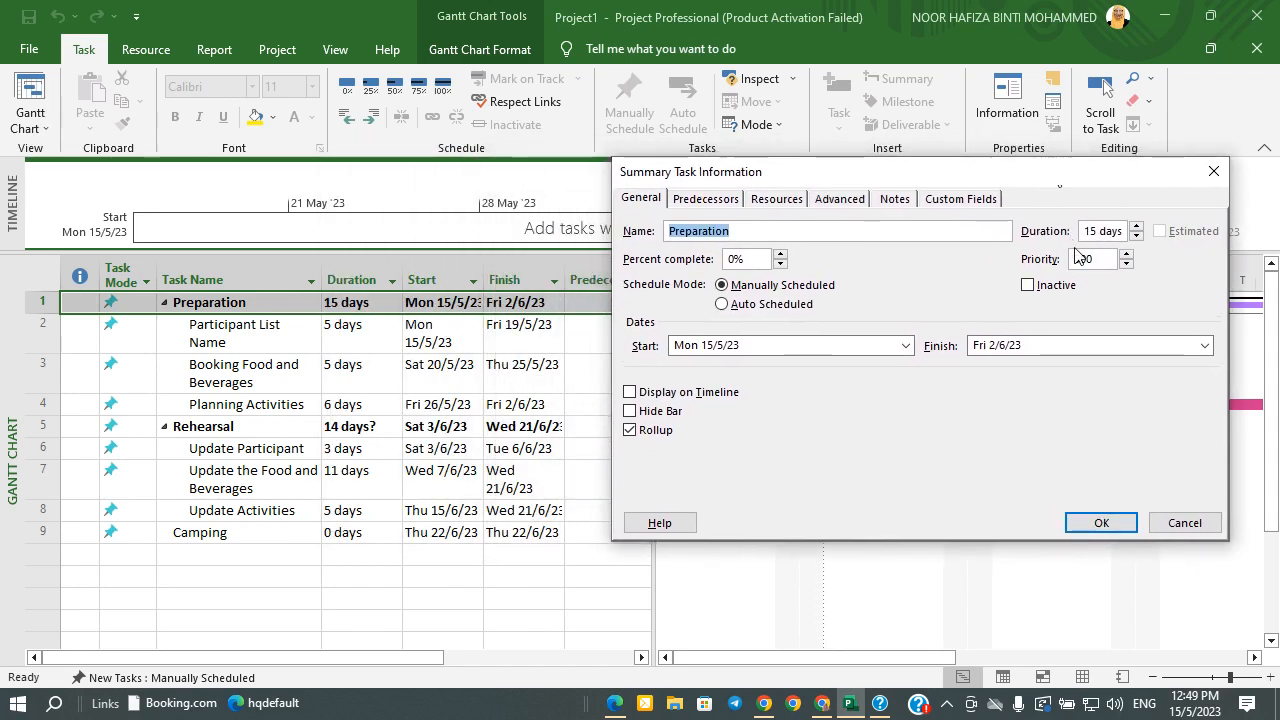
pyautogui.click(702, 204)
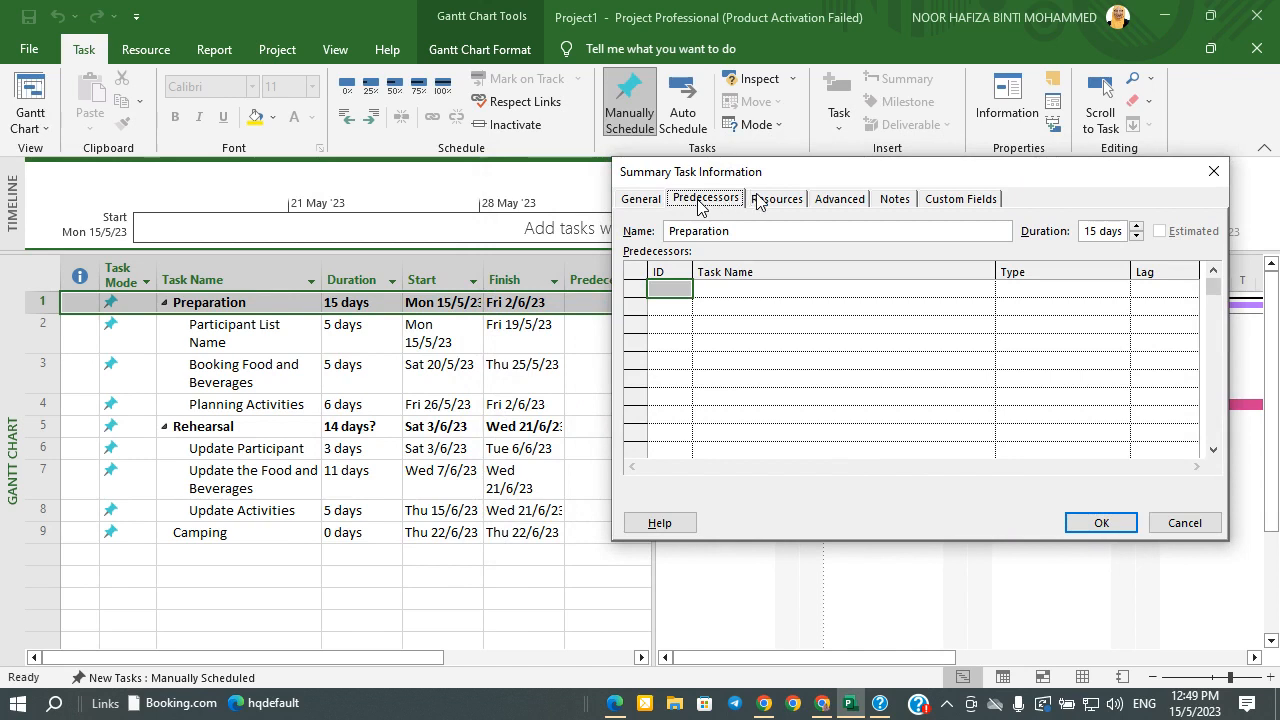
pyautogui.click(781, 286)
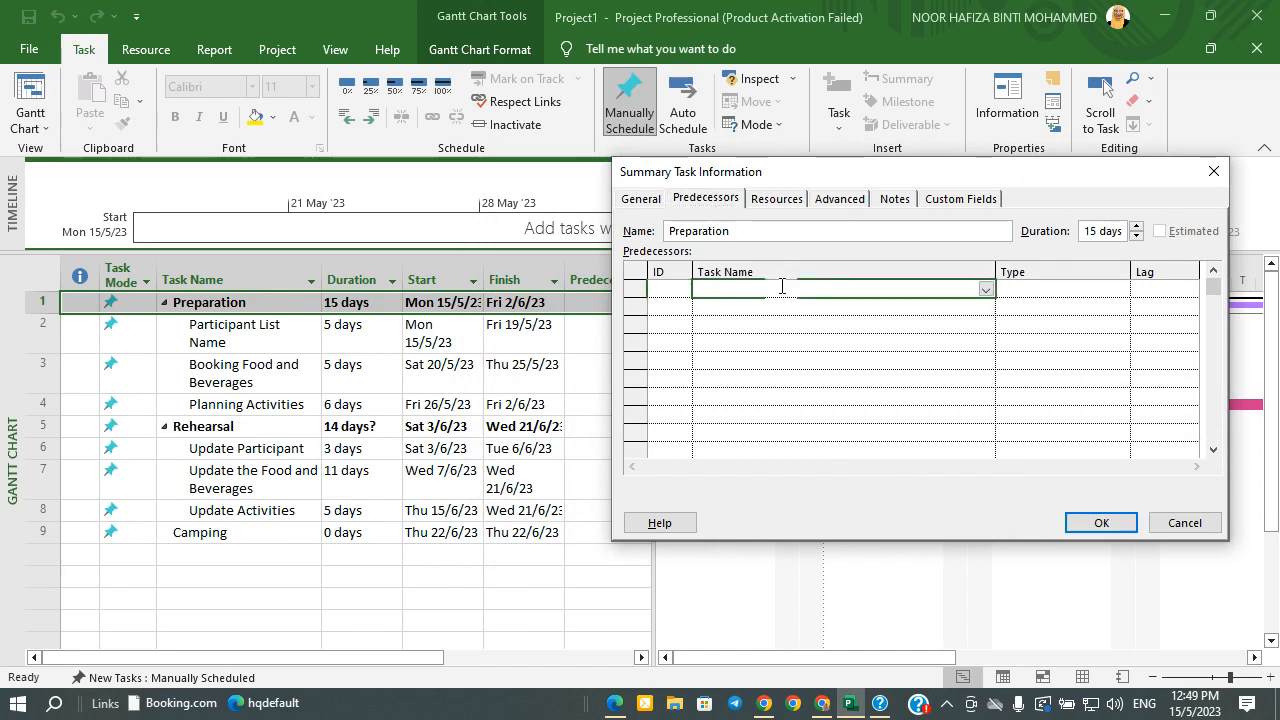
pyautogui.click(985, 291)
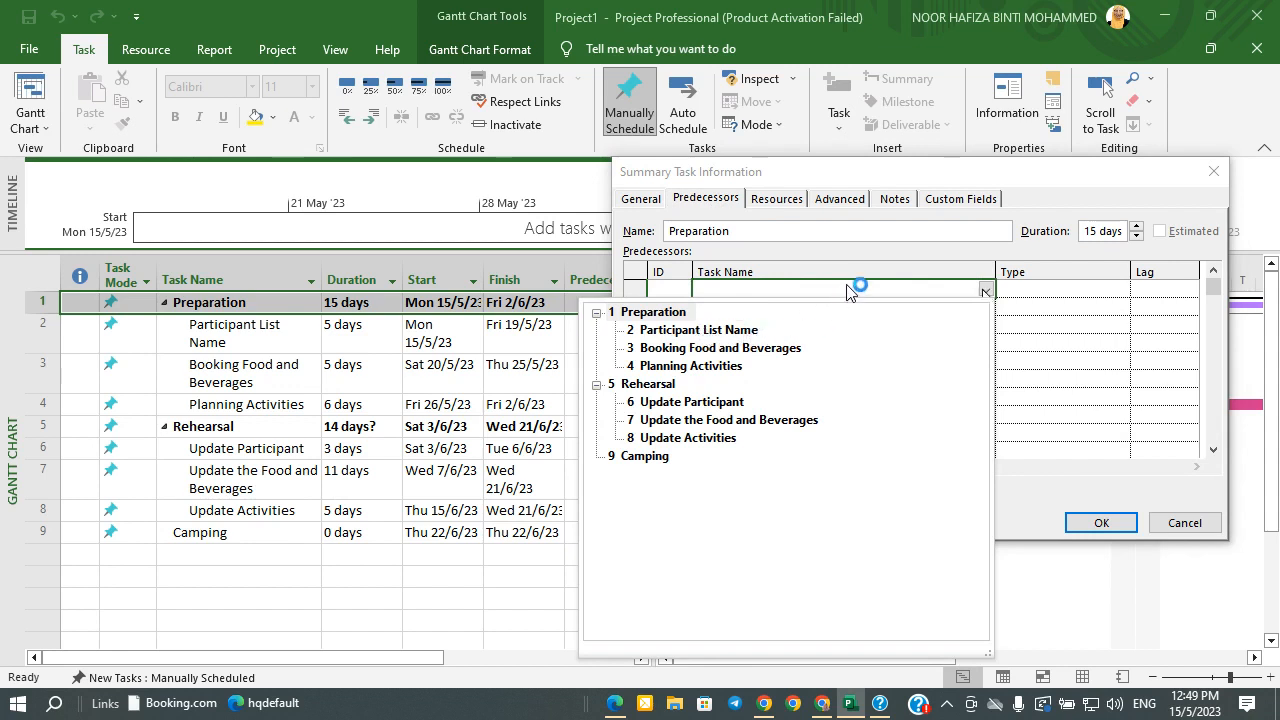
pyautogui.click(1186, 525)
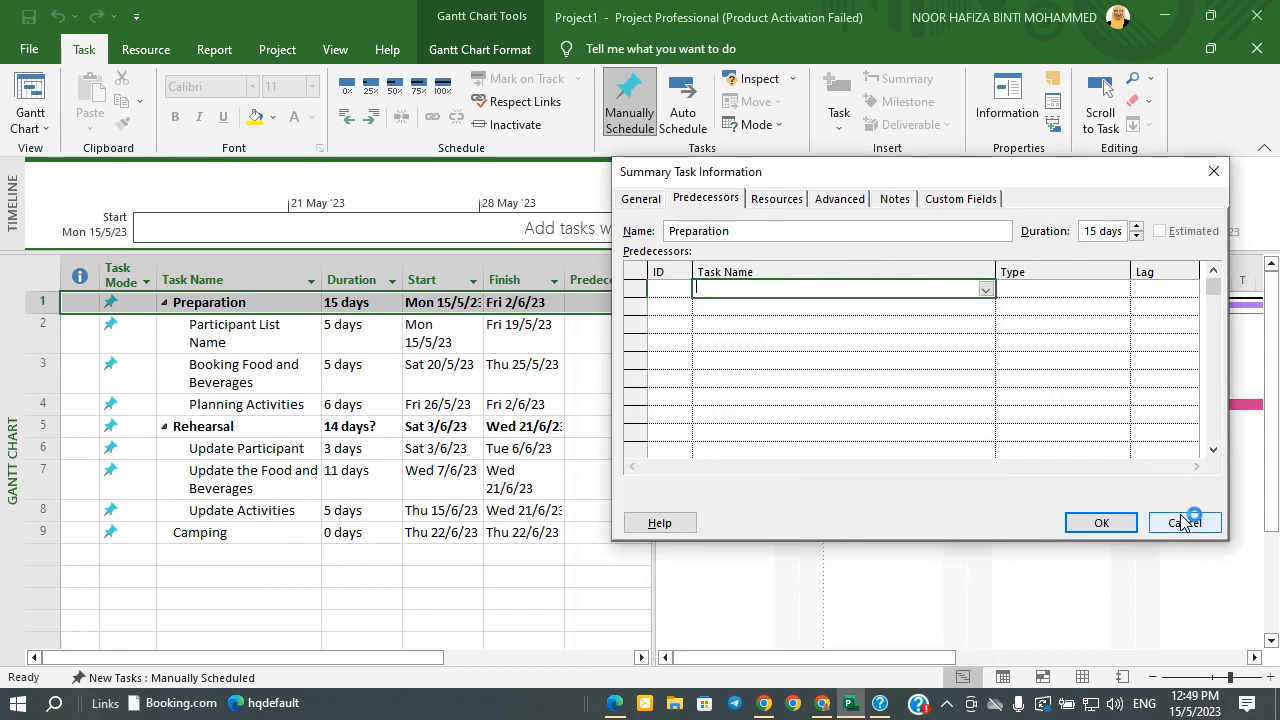
pyautogui.click(1186, 525)
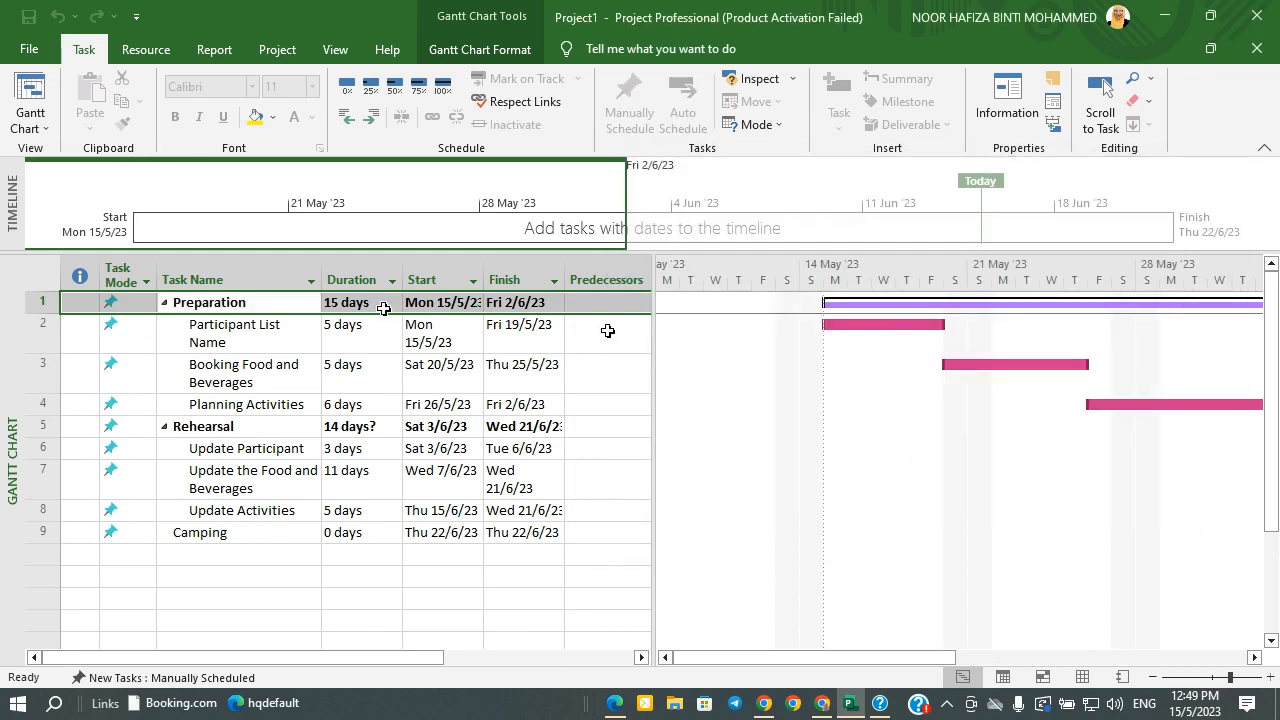
# Add Participant List Name as a predecessor of the Booking Food and Beverages task
pyautogui.click(276, 360)
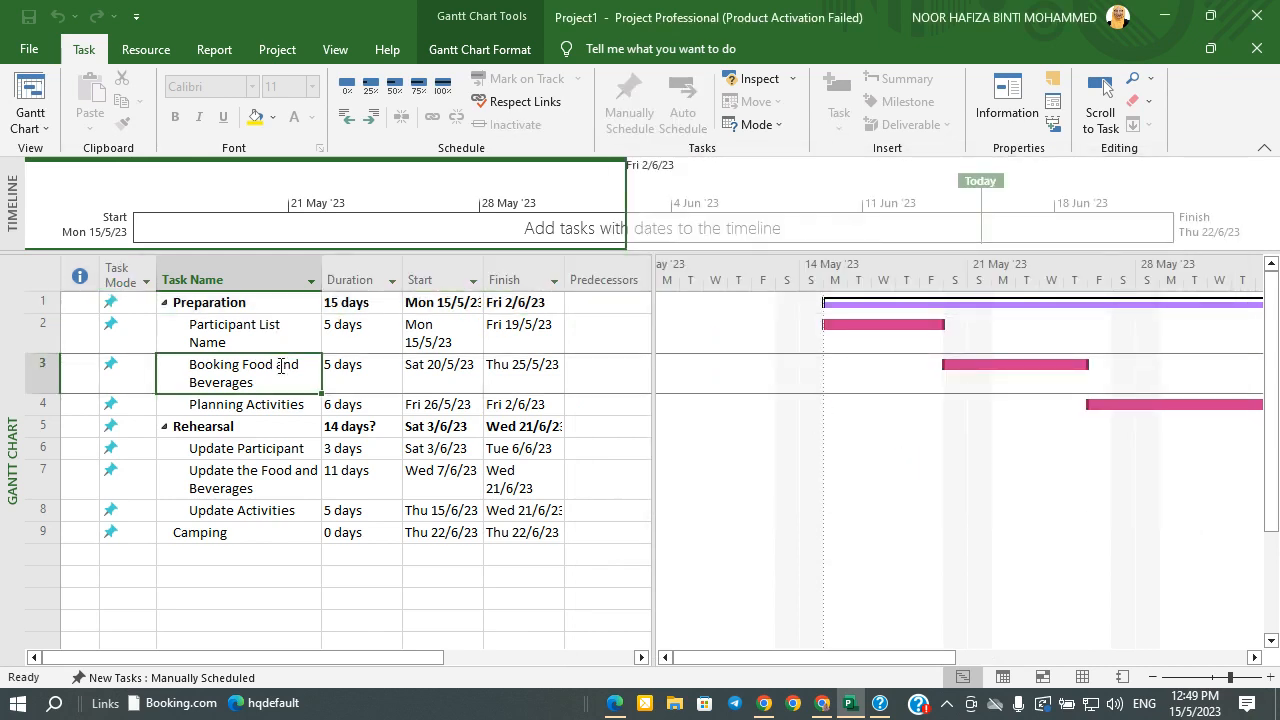
pyautogui.doubleClick(290, 372)
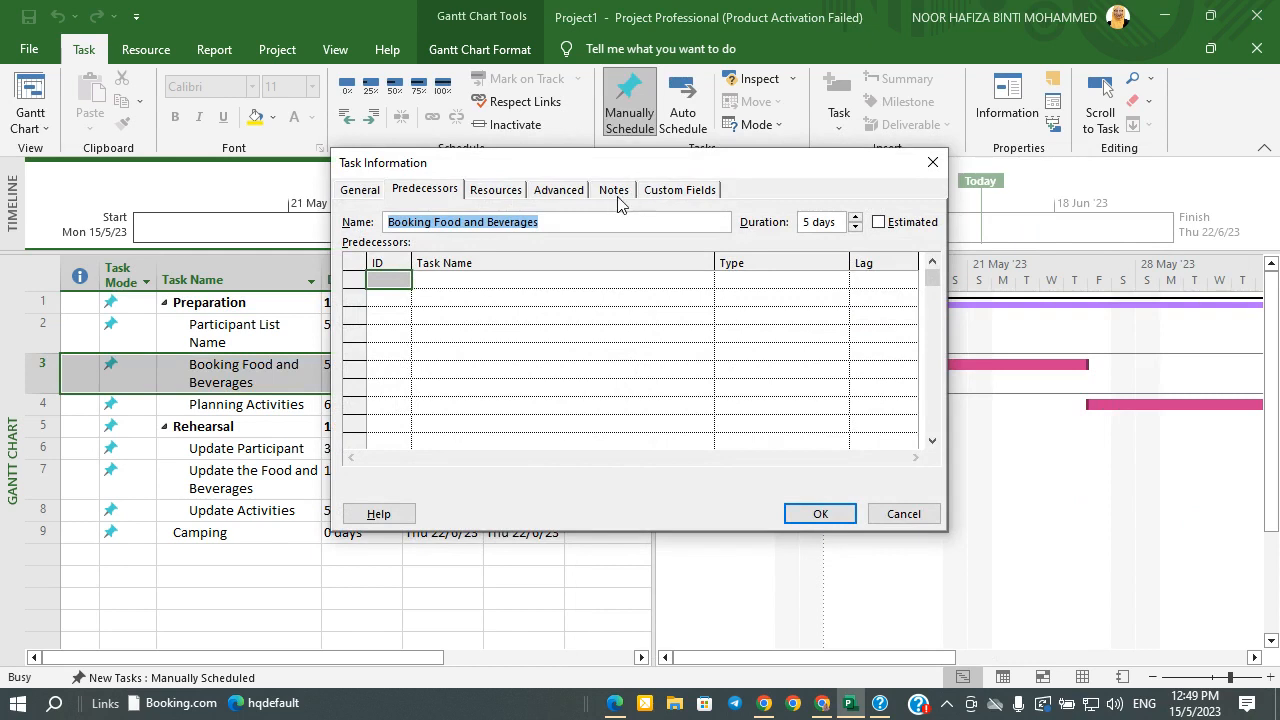
pyautogui.click(443, 190)
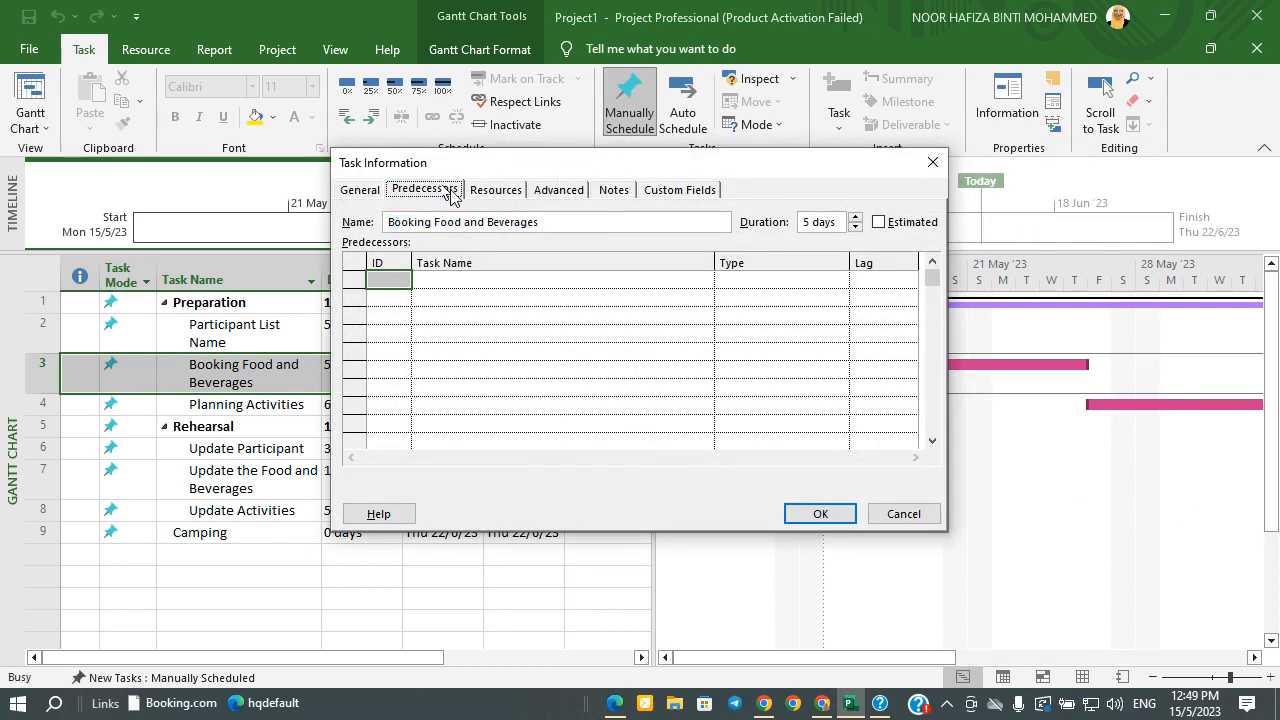
pyautogui.click(704, 281)
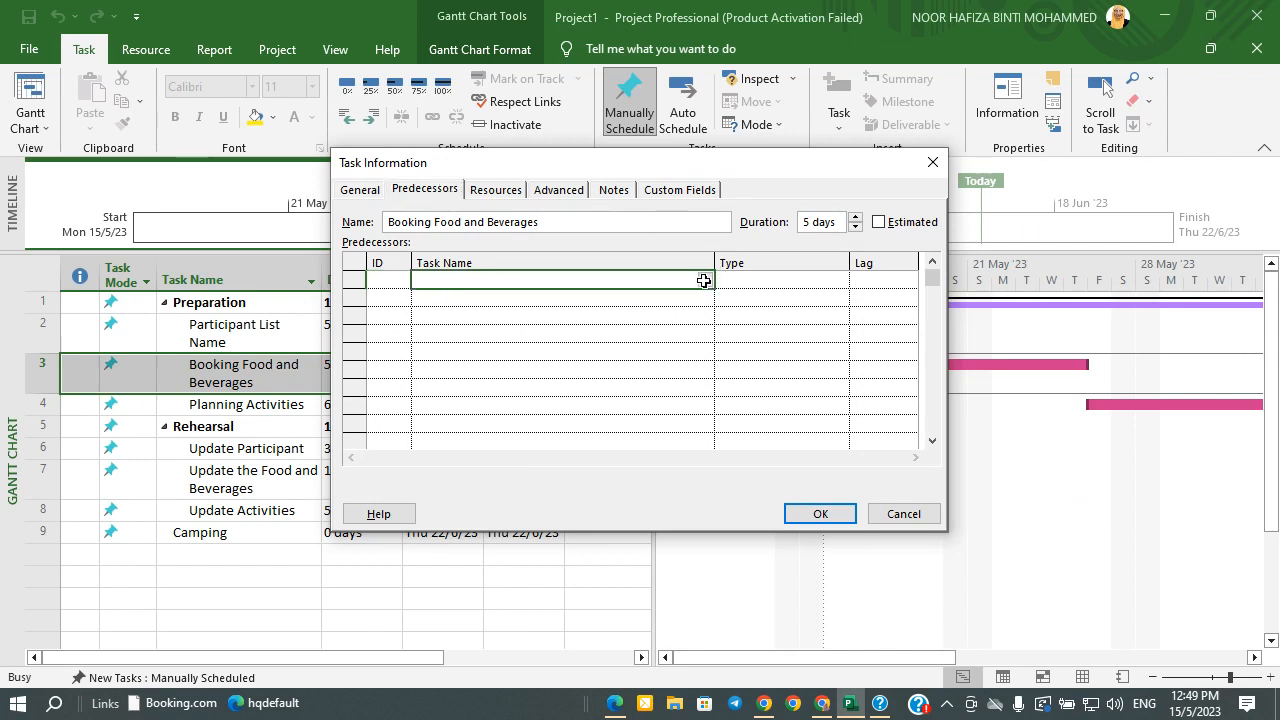
pyautogui.click(704, 281)
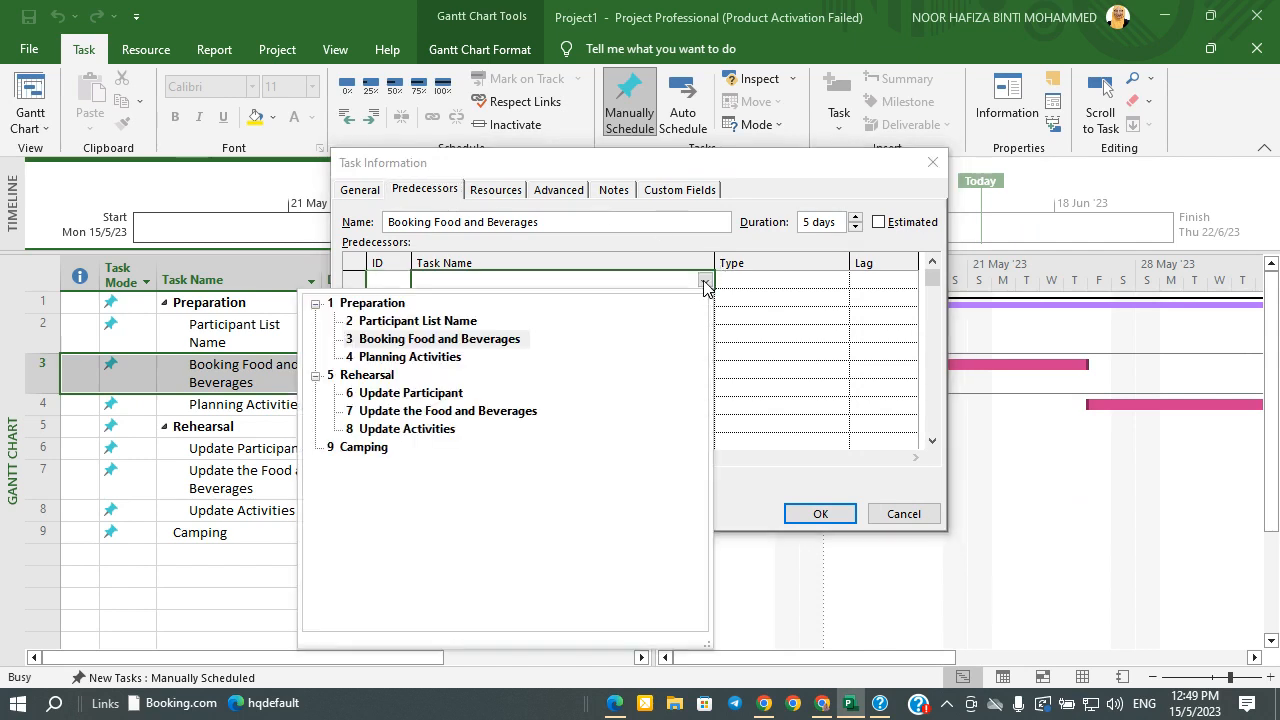
pyautogui.click(490, 340)
pyautogui.click(818, 513)
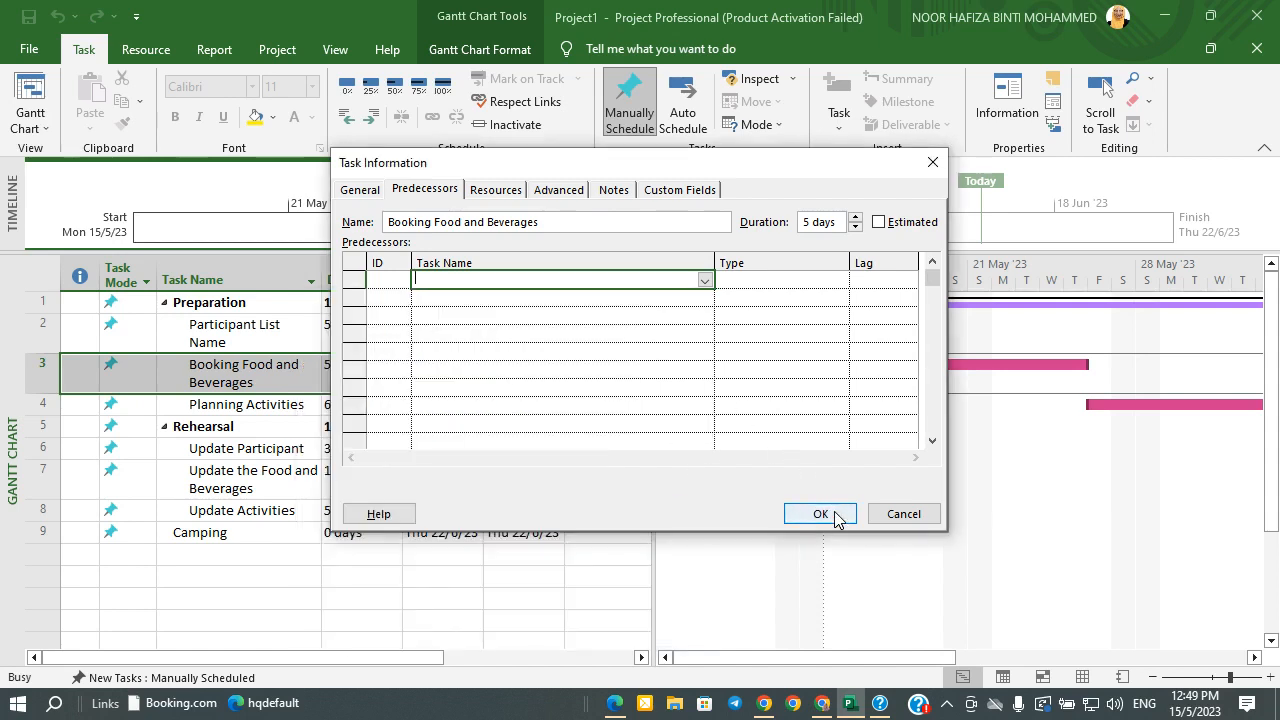
pyautogui.click(706, 283)
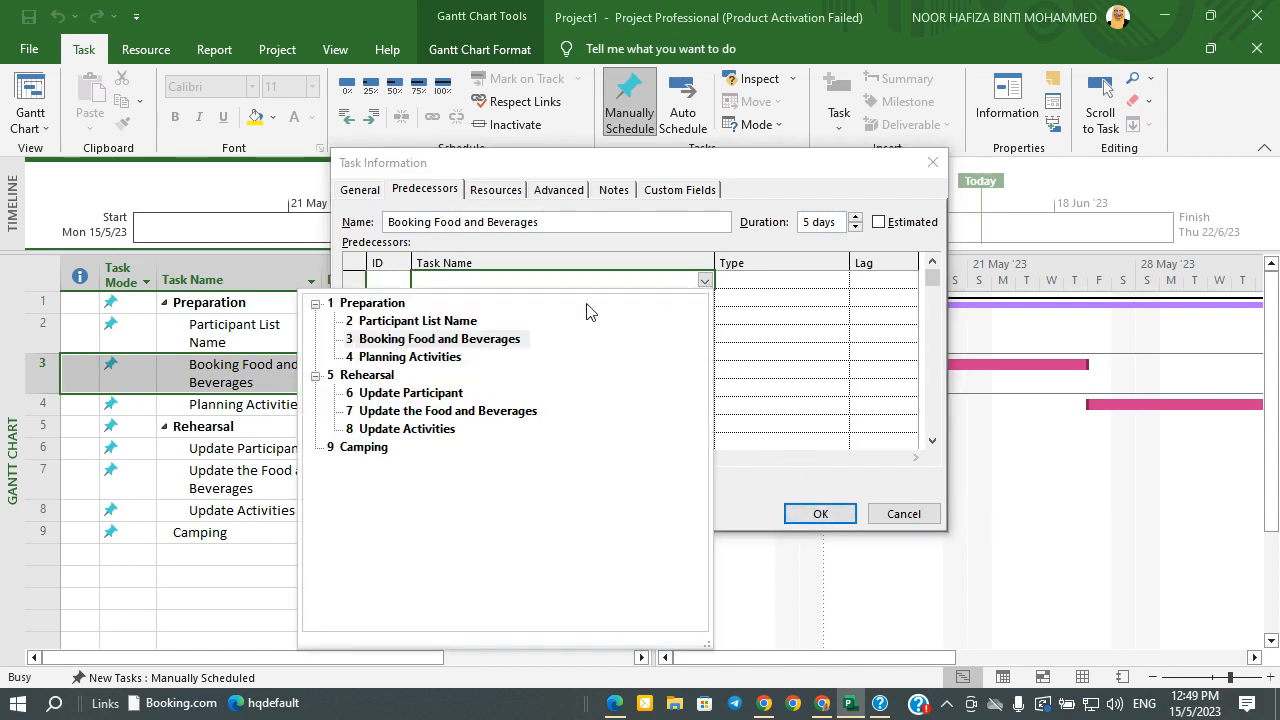
pyautogui.click(470, 320)
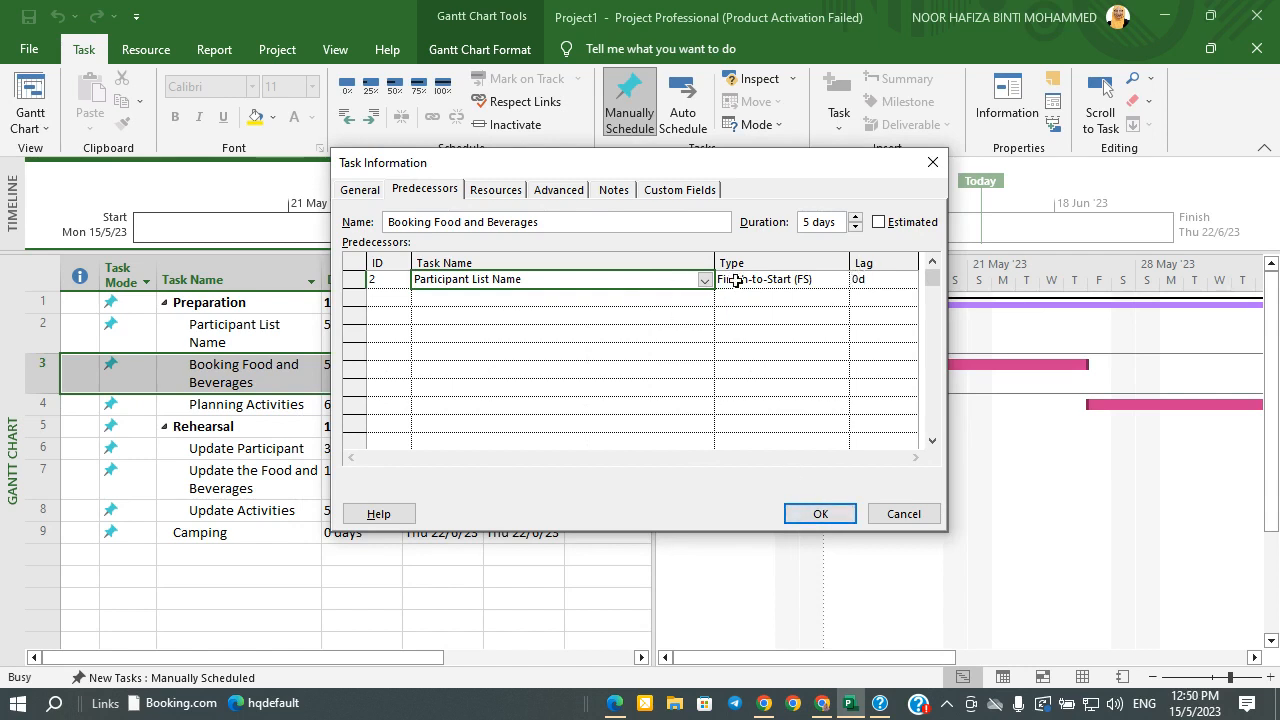
# Set the predecessor link type to Finish-to-Start (FS) and apply the task information
pyautogui.click(835, 284)
pyautogui.click(835, 280)
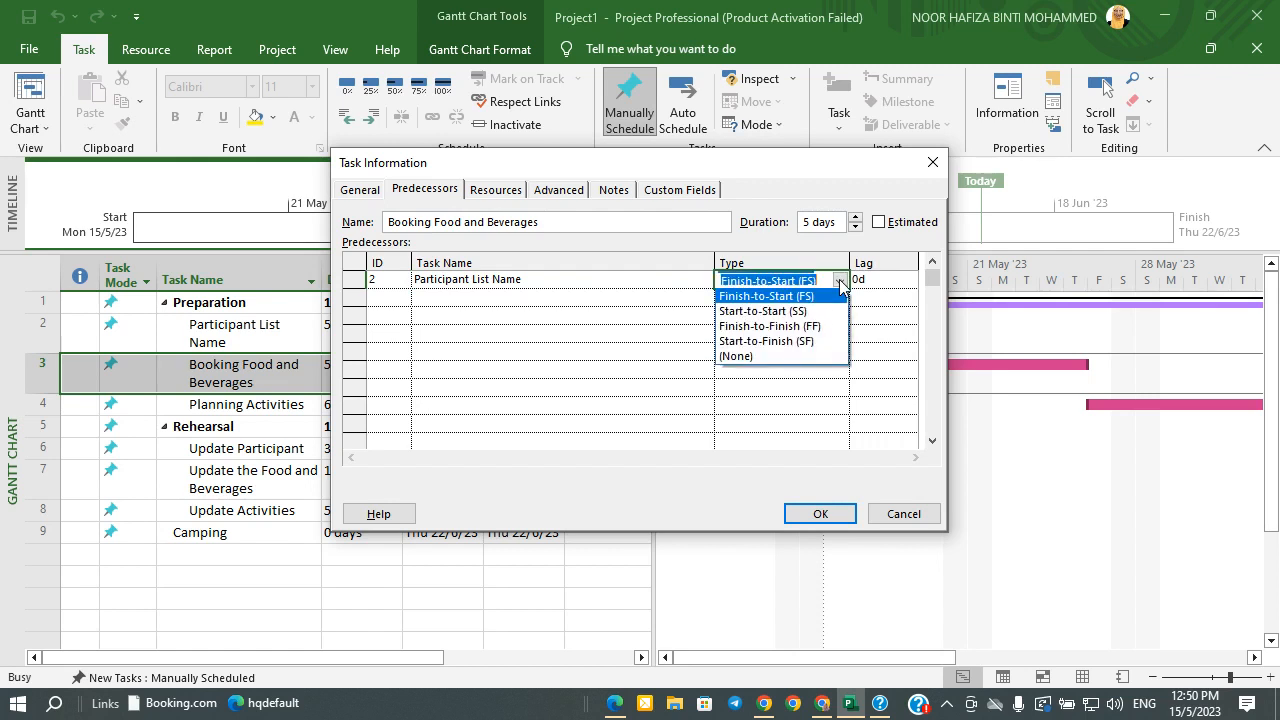
pyautogui.click(789, 297)
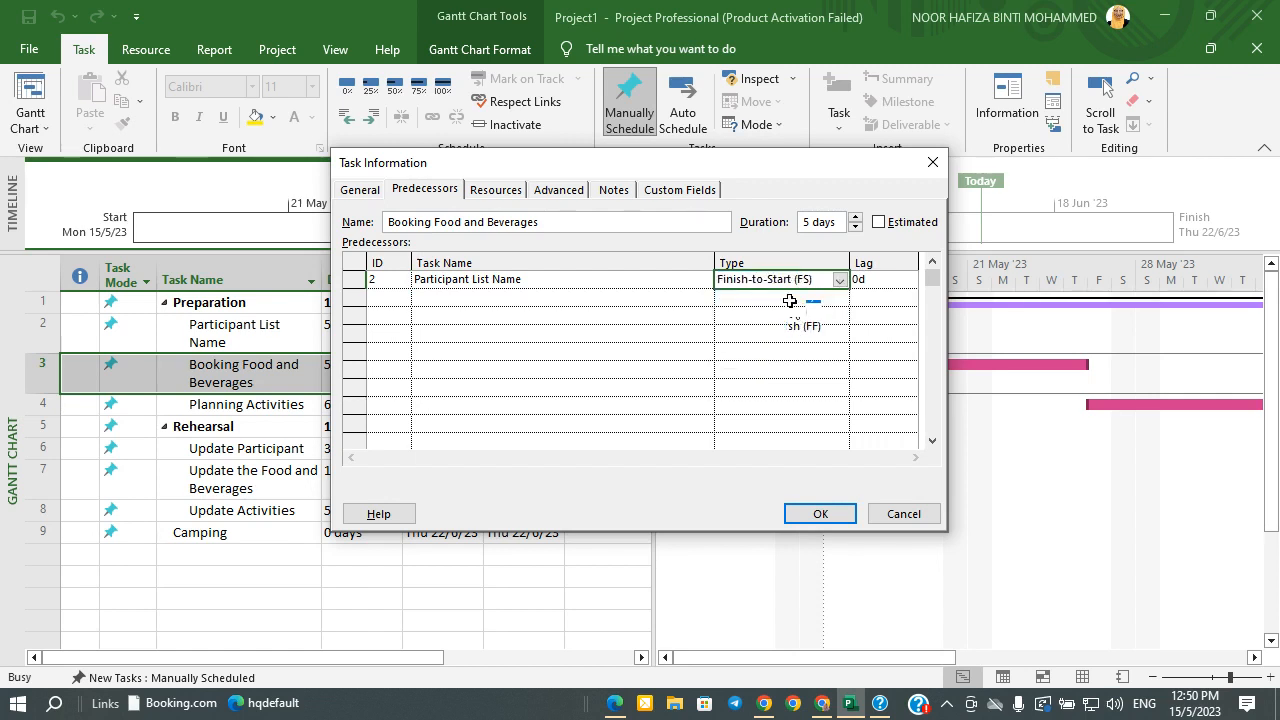
pyautogui.click(817, 514)
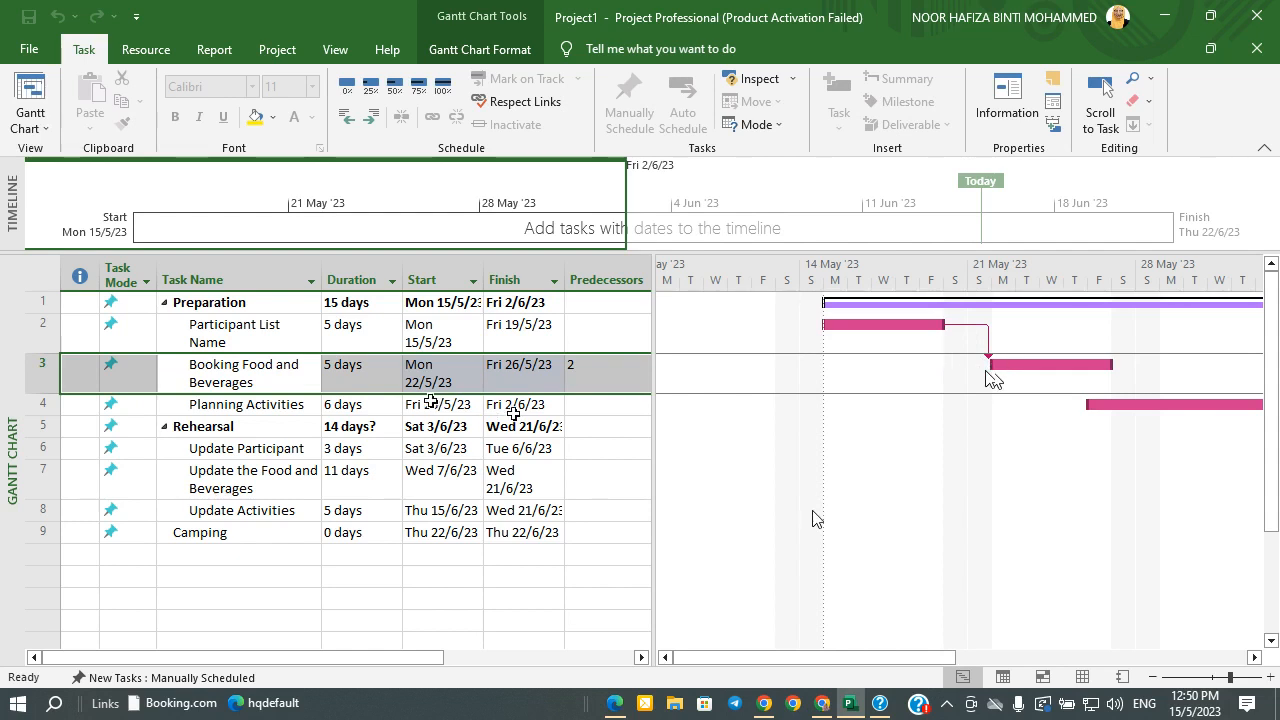
# Add Booking Food and Beverages as the Finish-to-Start predecessor of the Planning Activities task
pyautogui.click(430, 401)
pyautogui.click(250, 406)
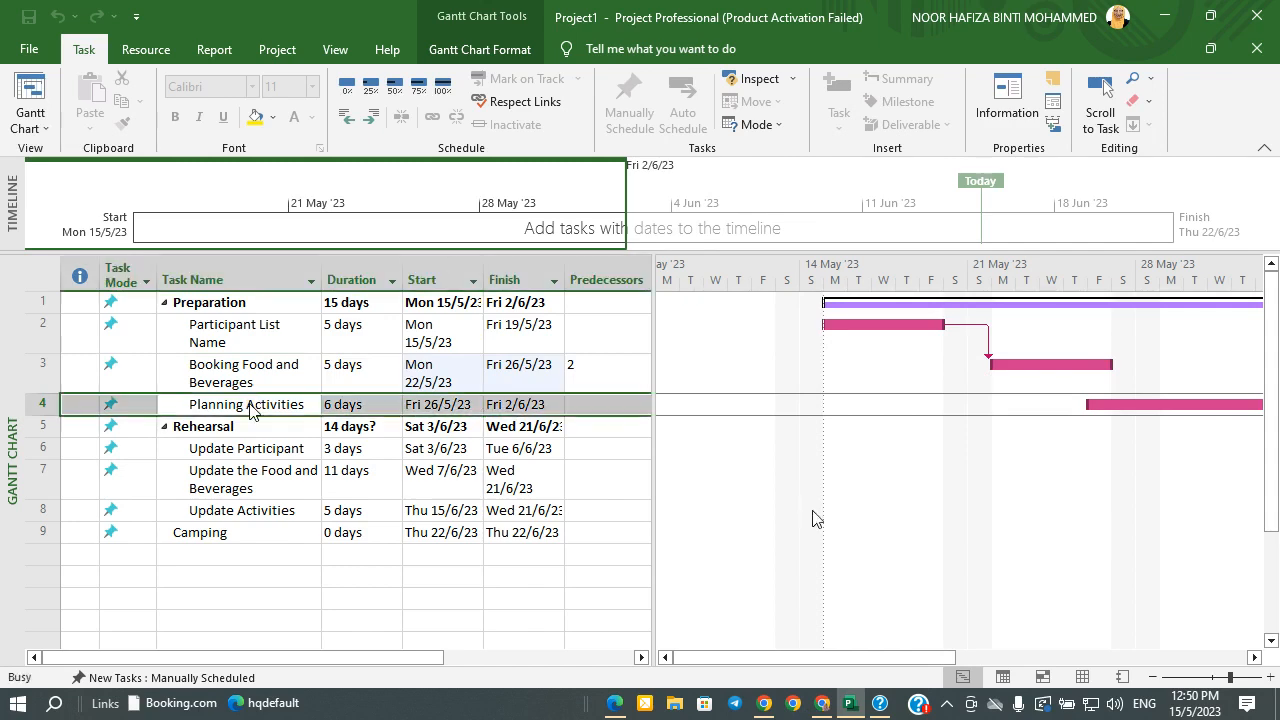
pyautogui.doubleClick(250, 410)
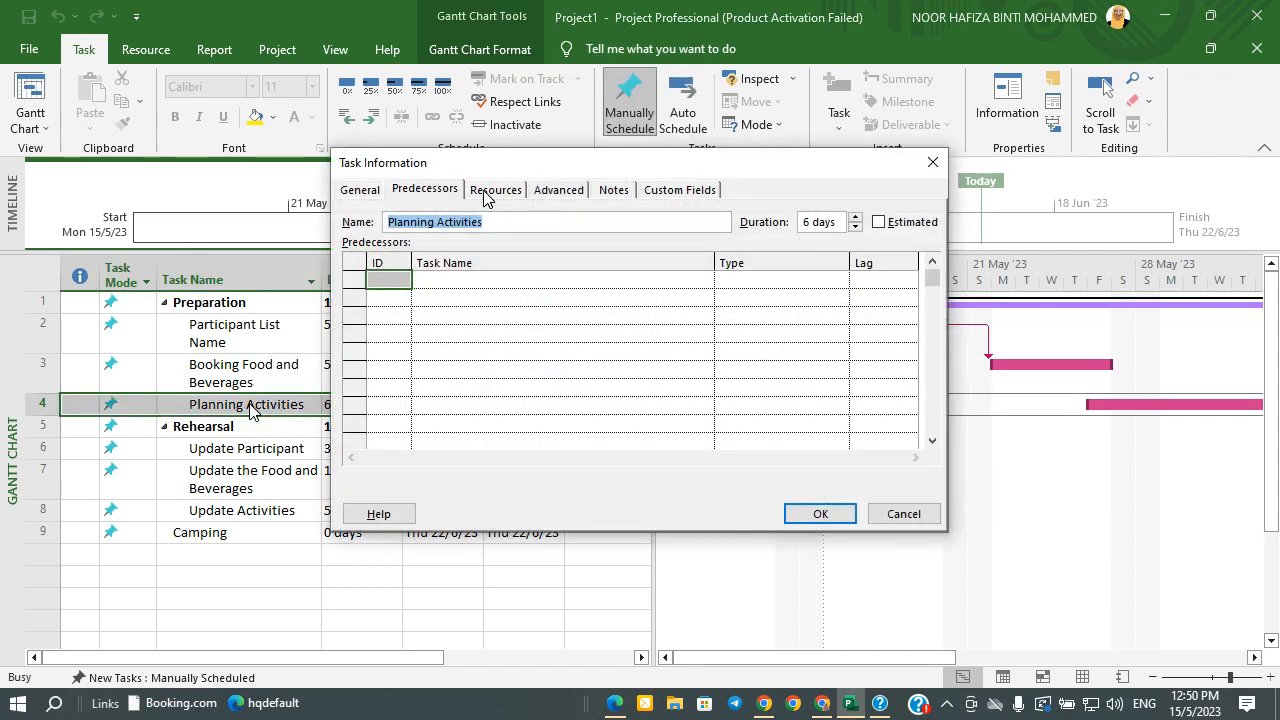
pyautogui.click(631, 280)
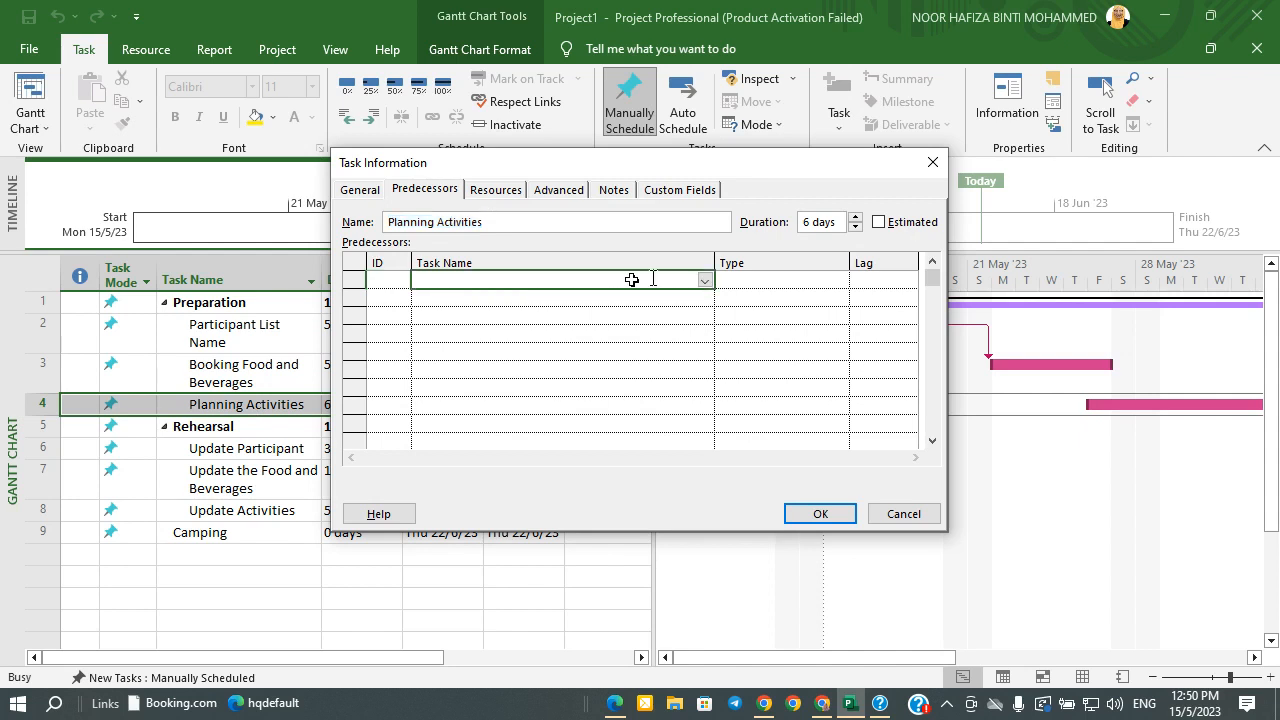
pyautogui.click(704, 281)
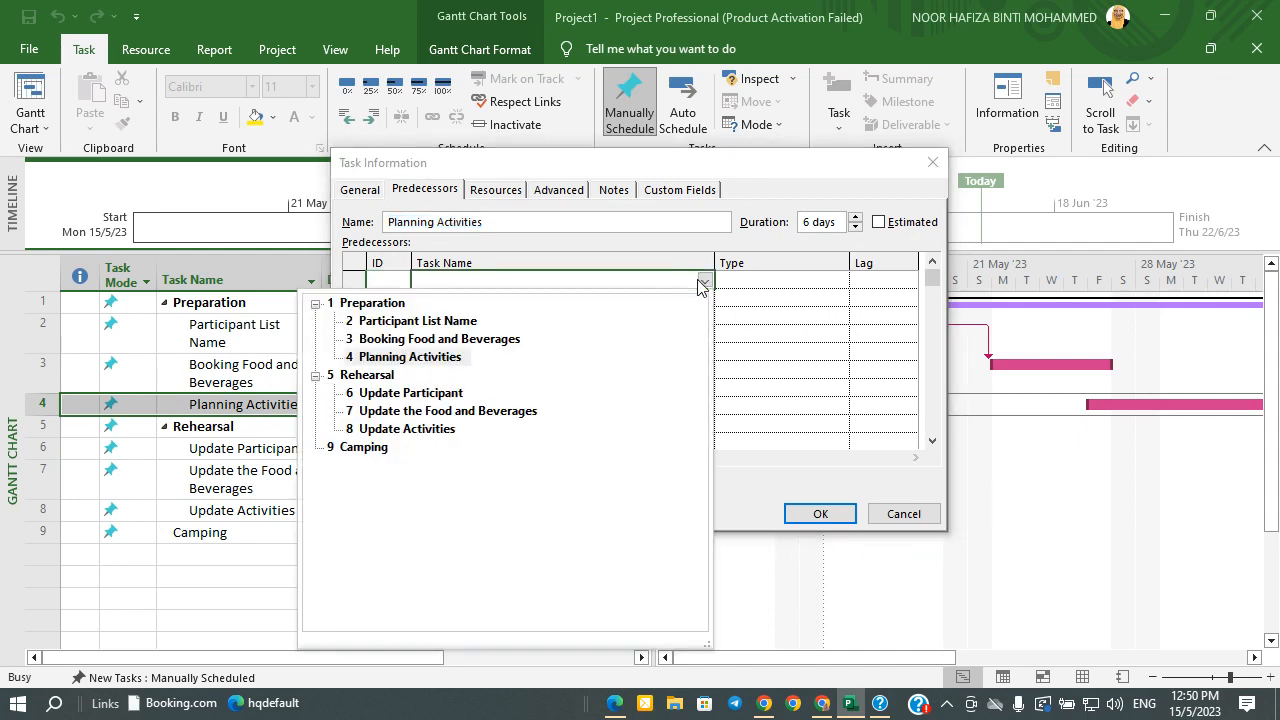
pyautogui.click(465, 339)
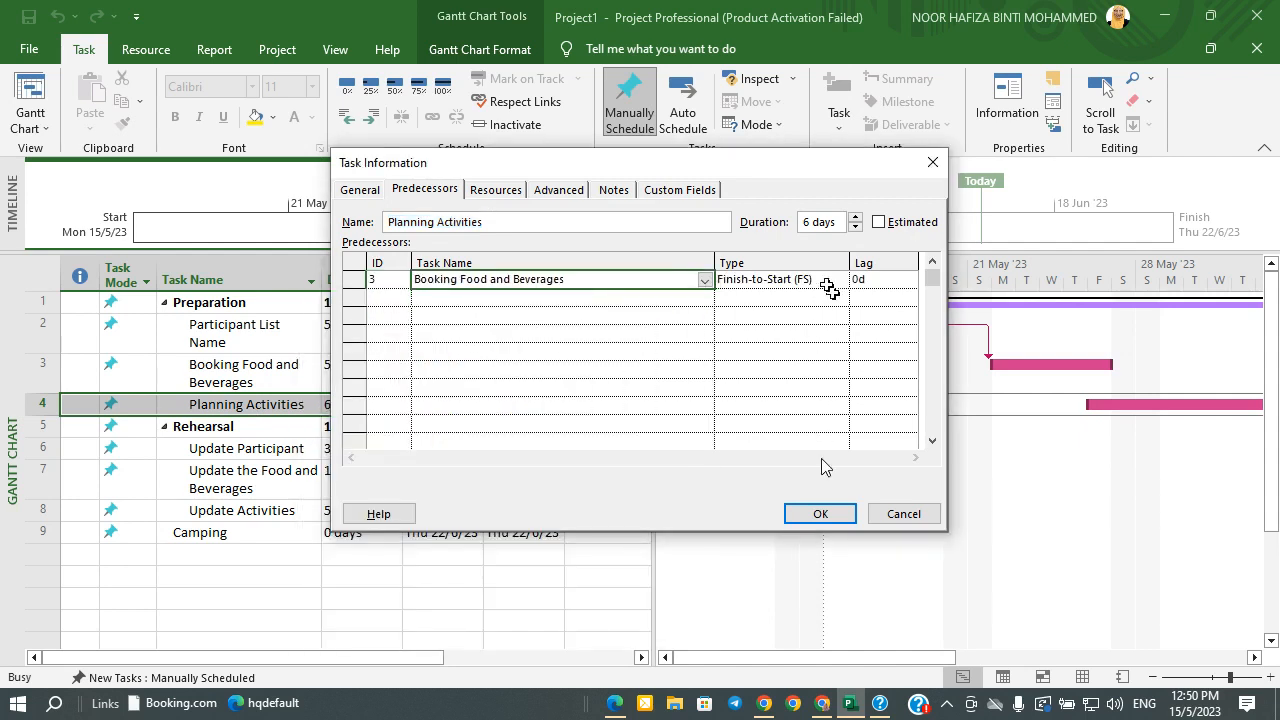
pyautogui.click(820, 513)
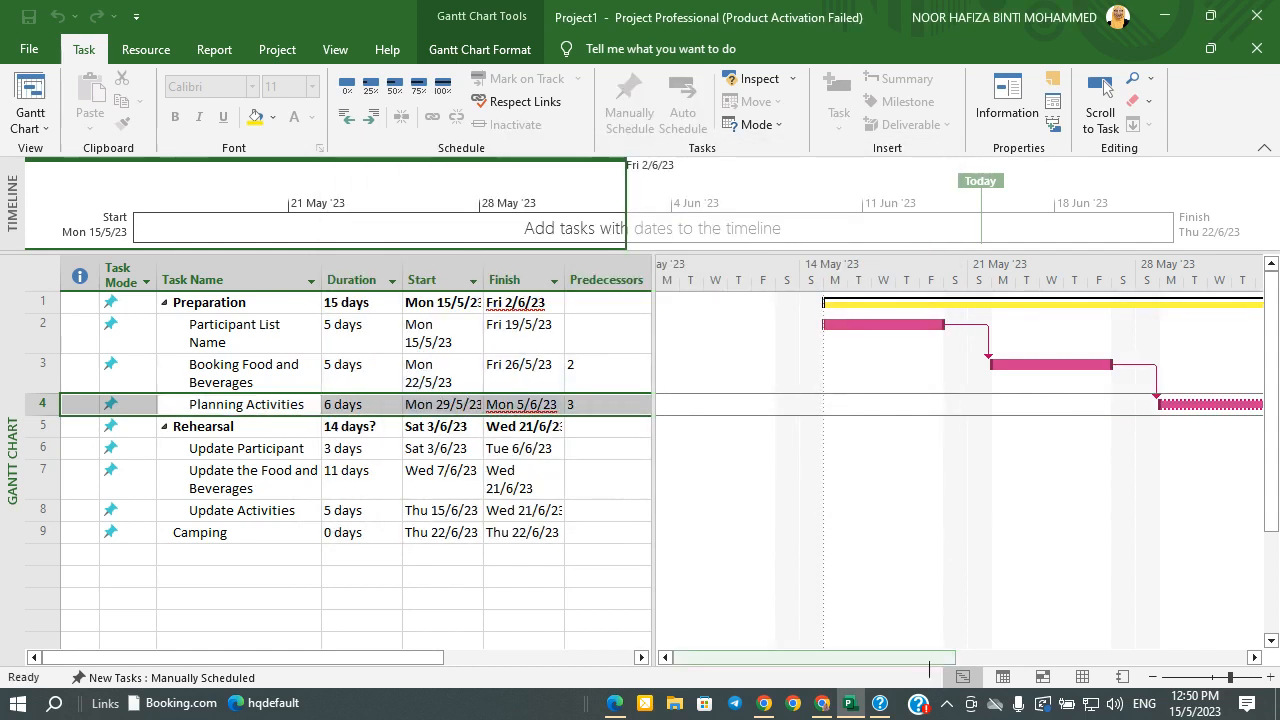
# Set the start date of Booking Food and Beverages to 20 May 2023
pyautogui.moveTo(928, 657); pyautogui.dragTo(966, 643)
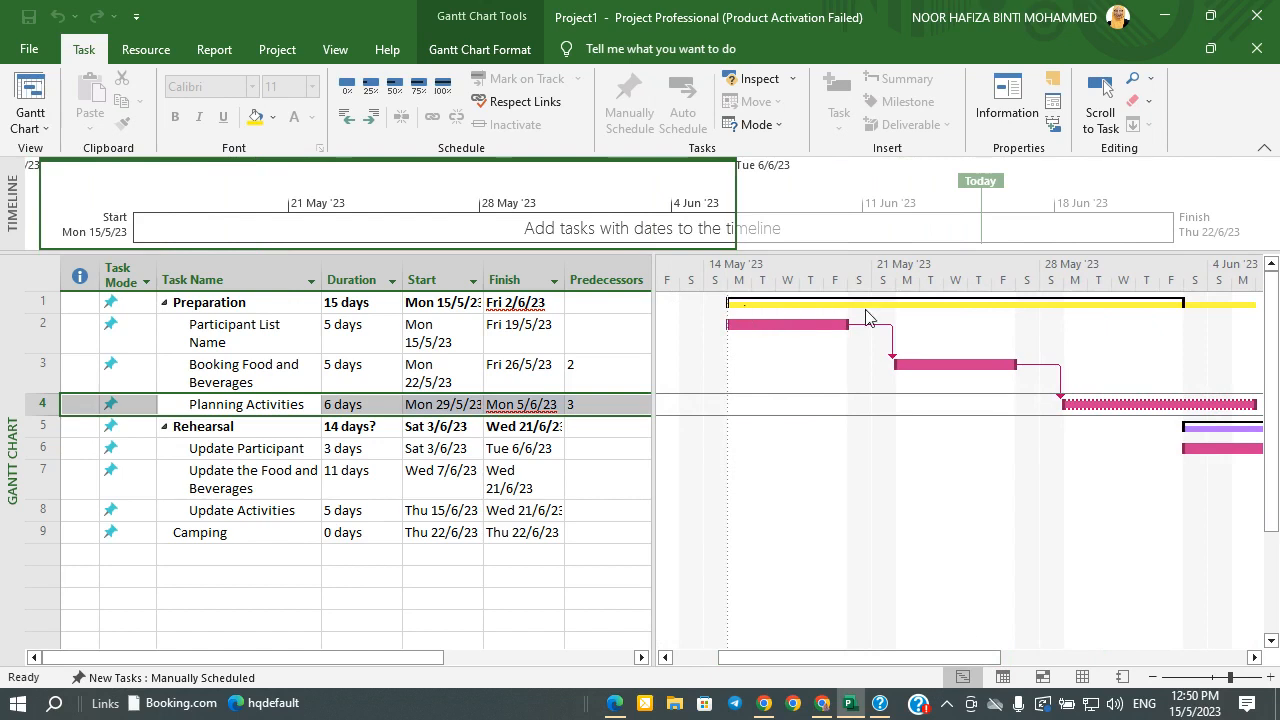
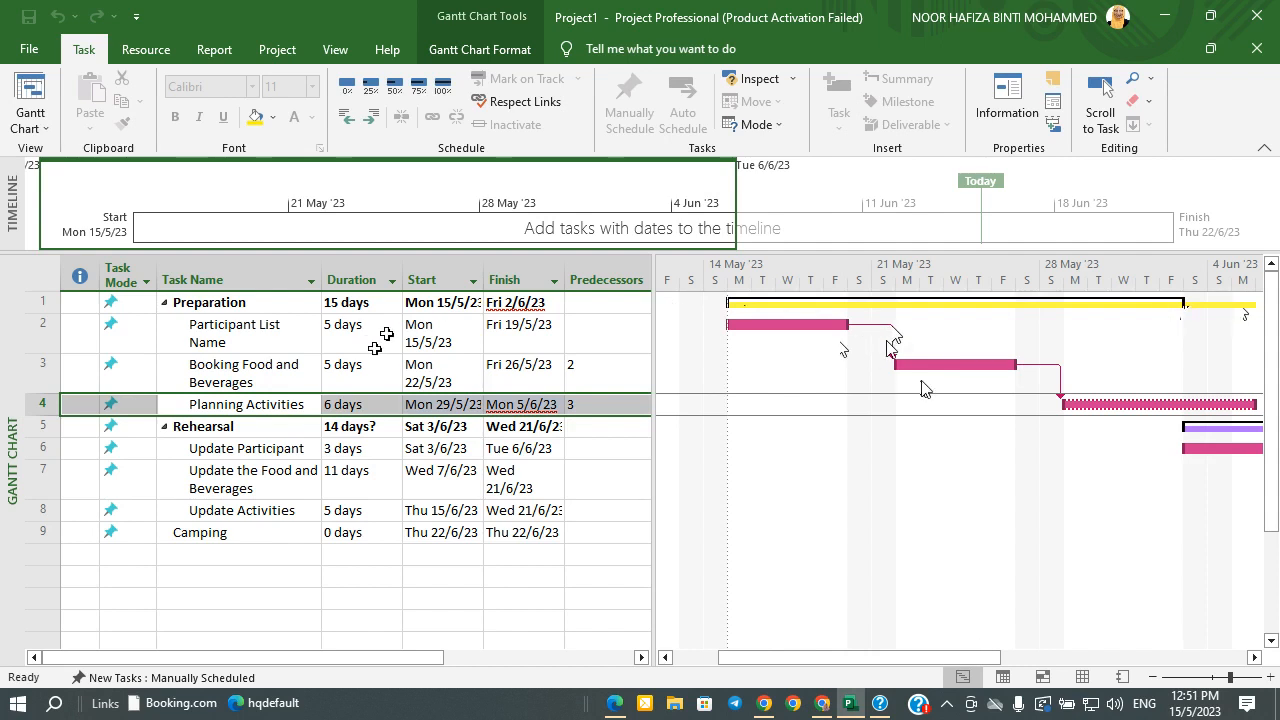
pyautogui.click(388, 303)
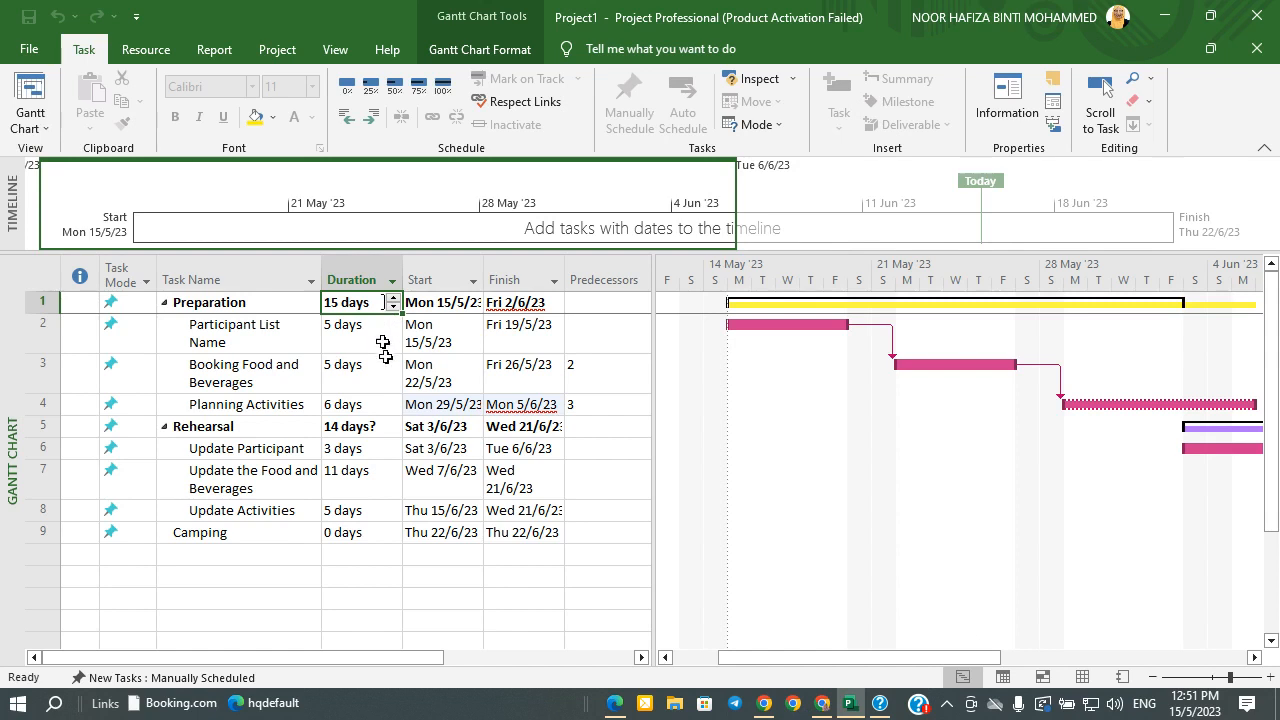
pyautogui.click(444, 376)
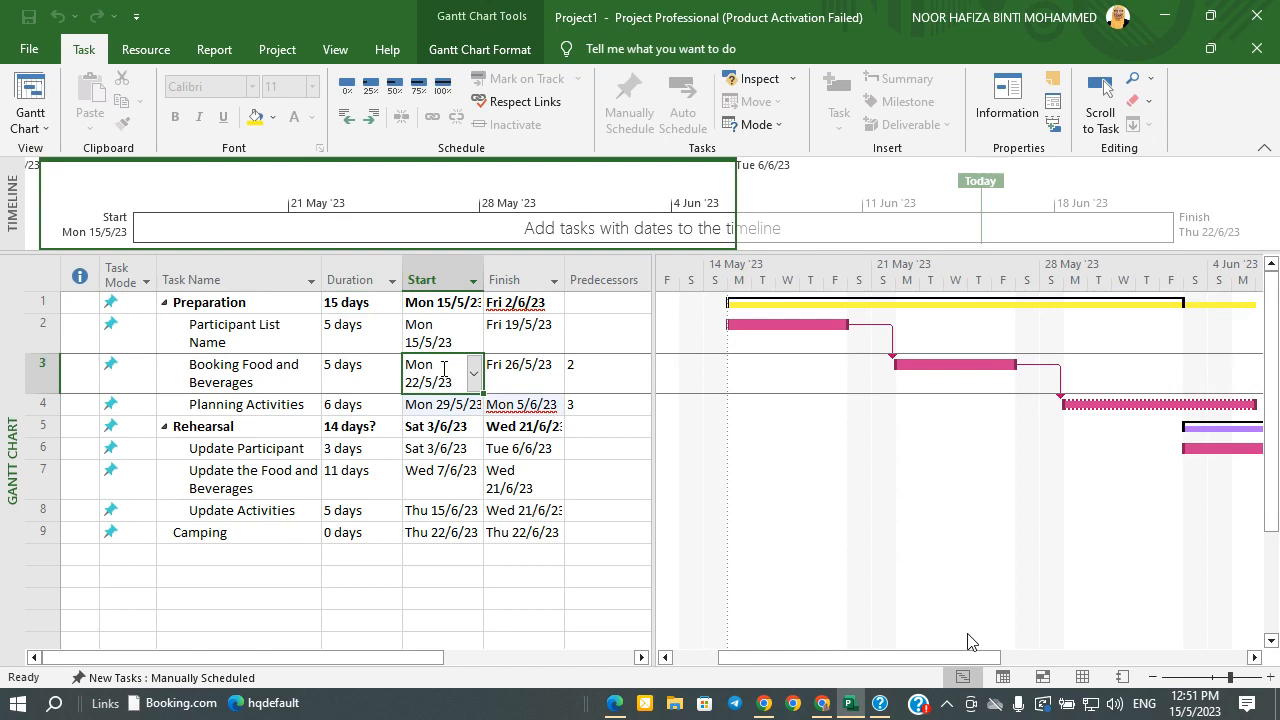
pyautogui.click(474, 373)
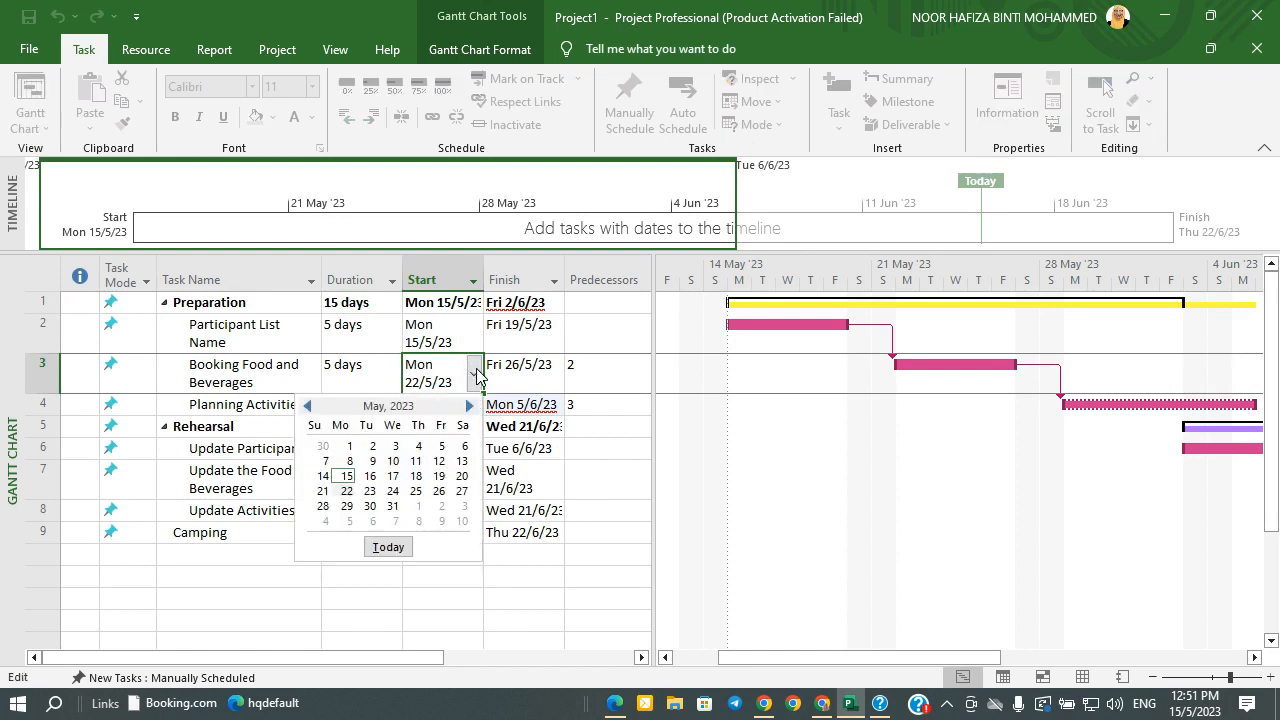
pyautogui.click(439, 476)
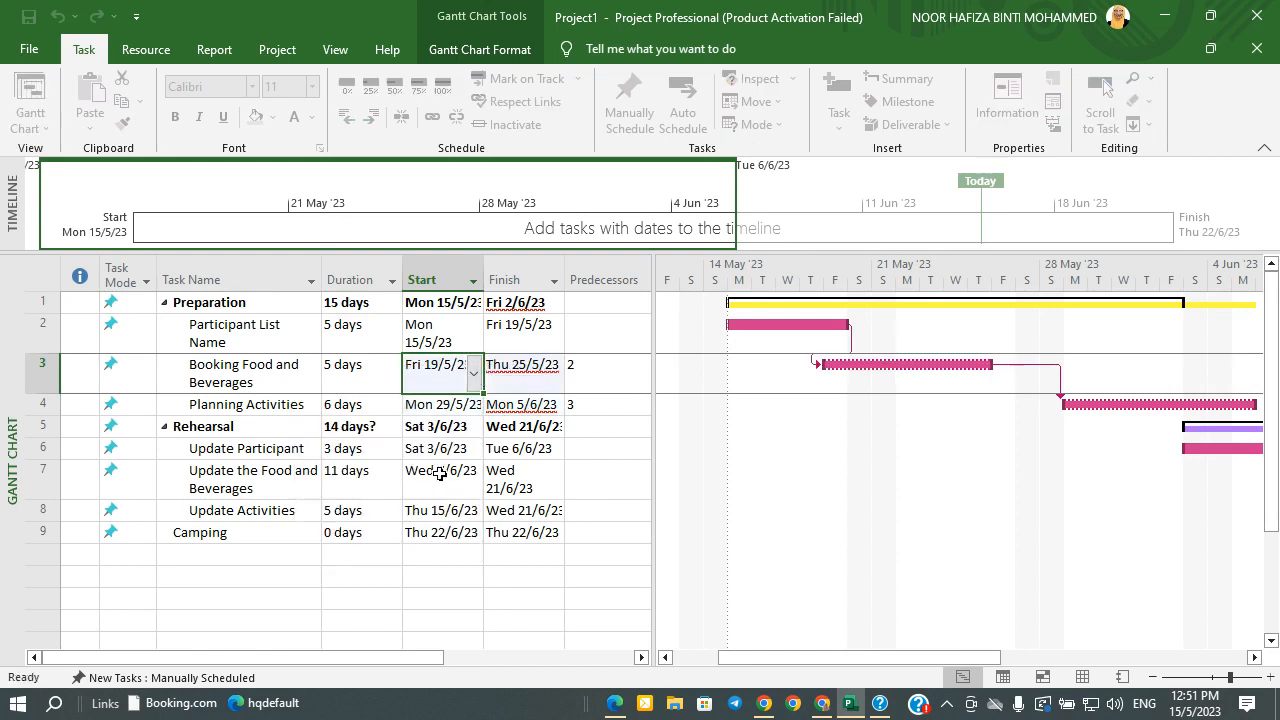
pyautogui.click(474, 373)
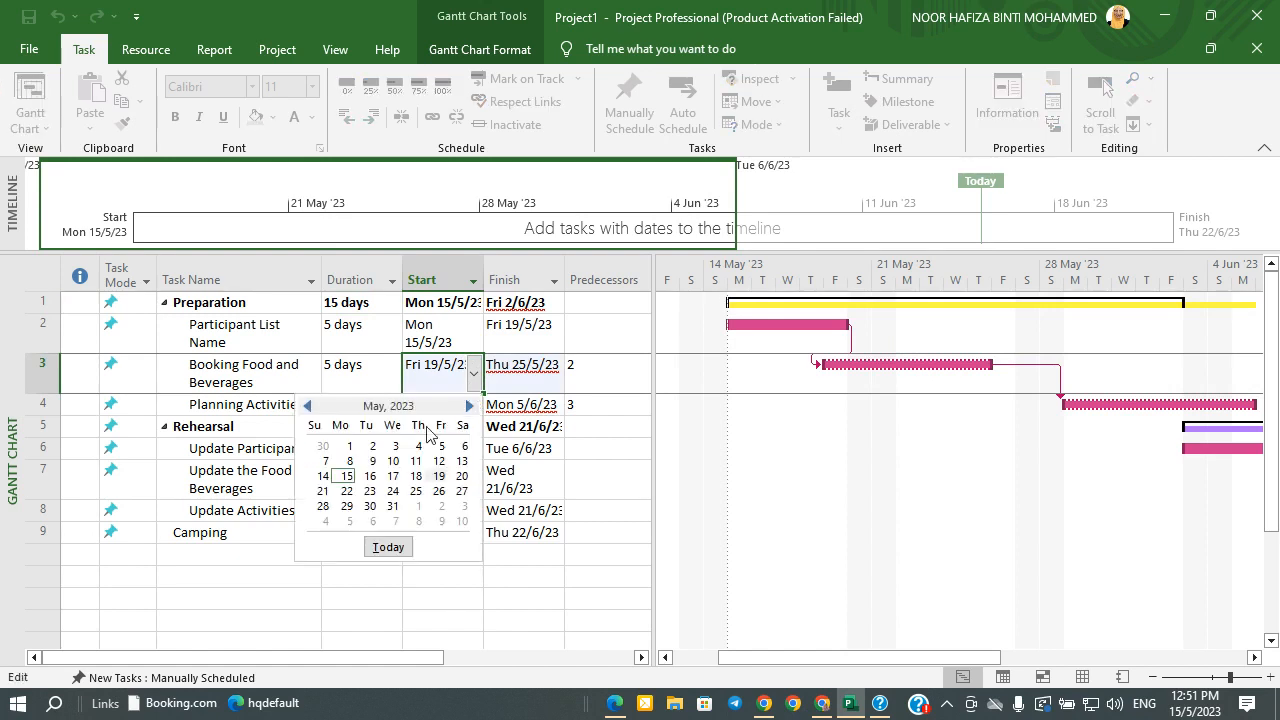
pyautogui.click(461, 476)
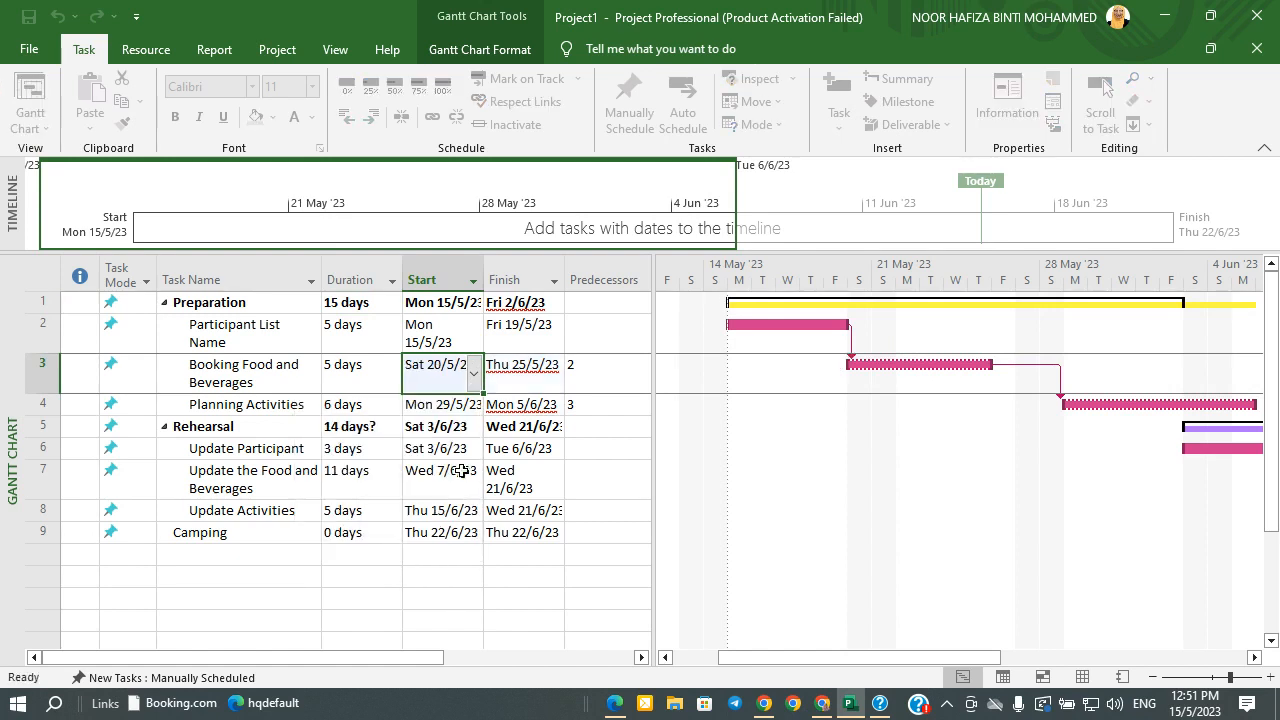
# Set the start date of Planning Activities to 26 May 2023
pyautogui.click(470, 407)
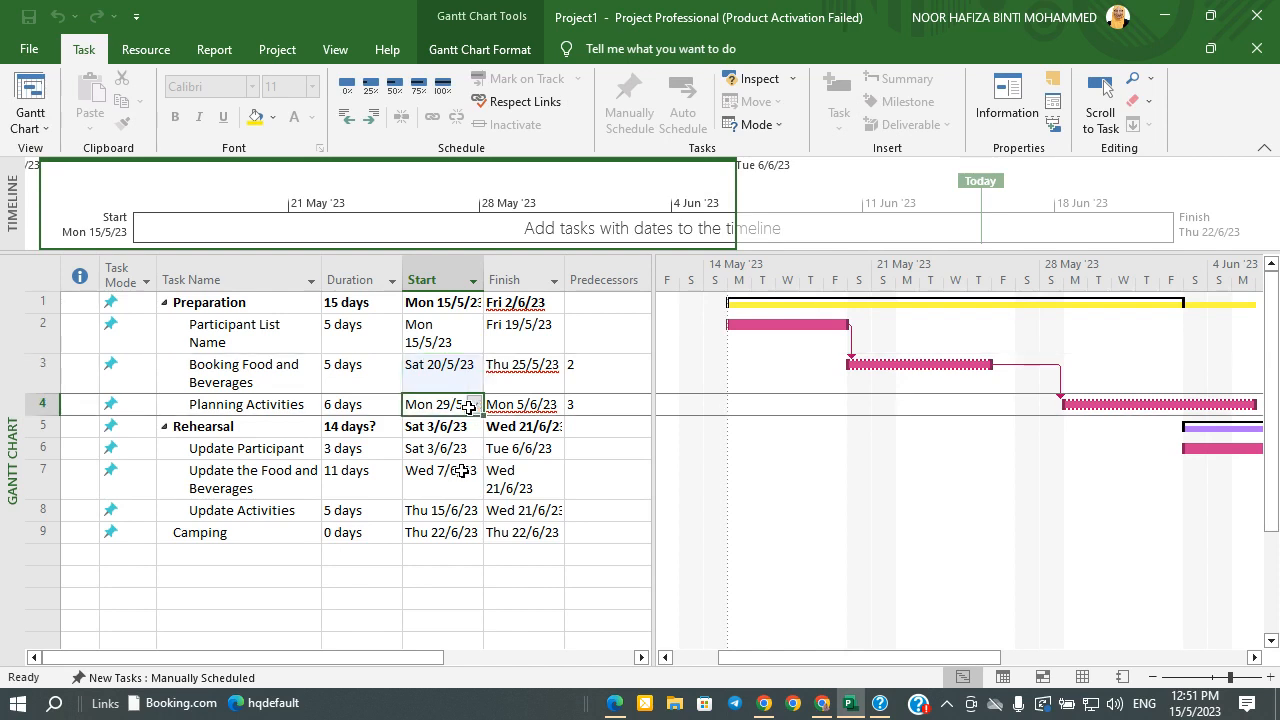
pyautogui.click(475, 407)
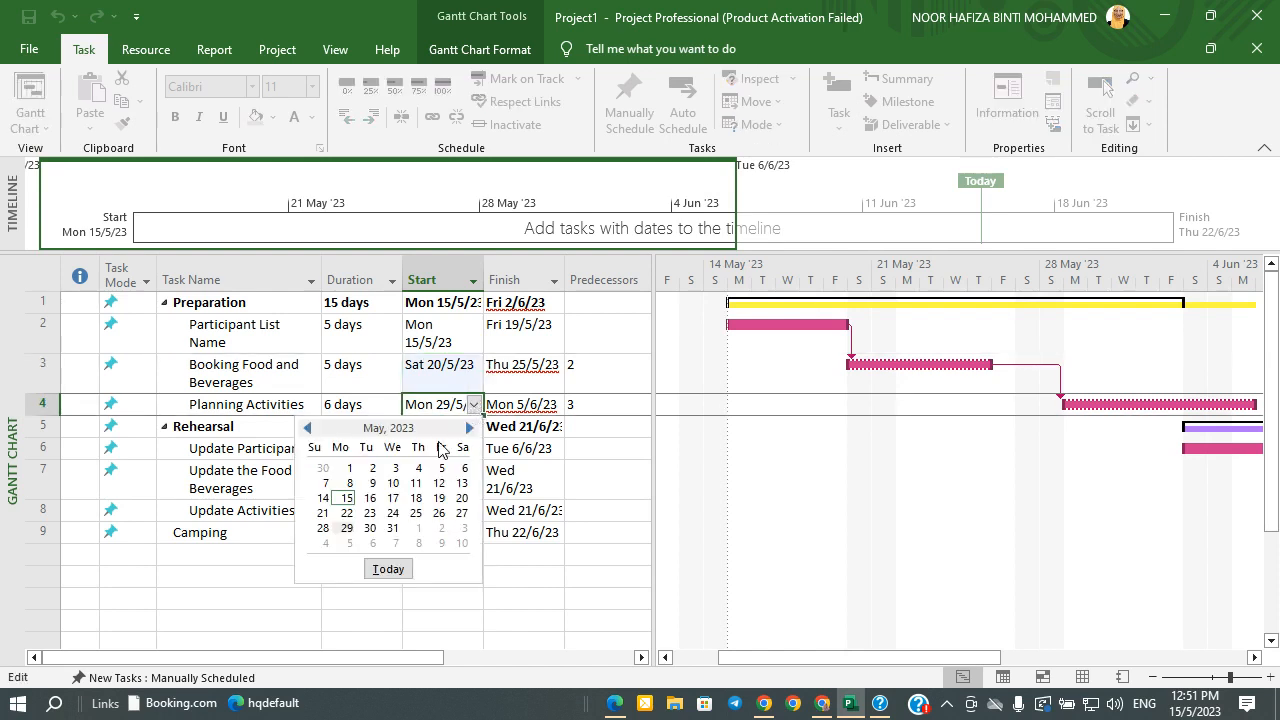
pyautogui.click(440, 513)
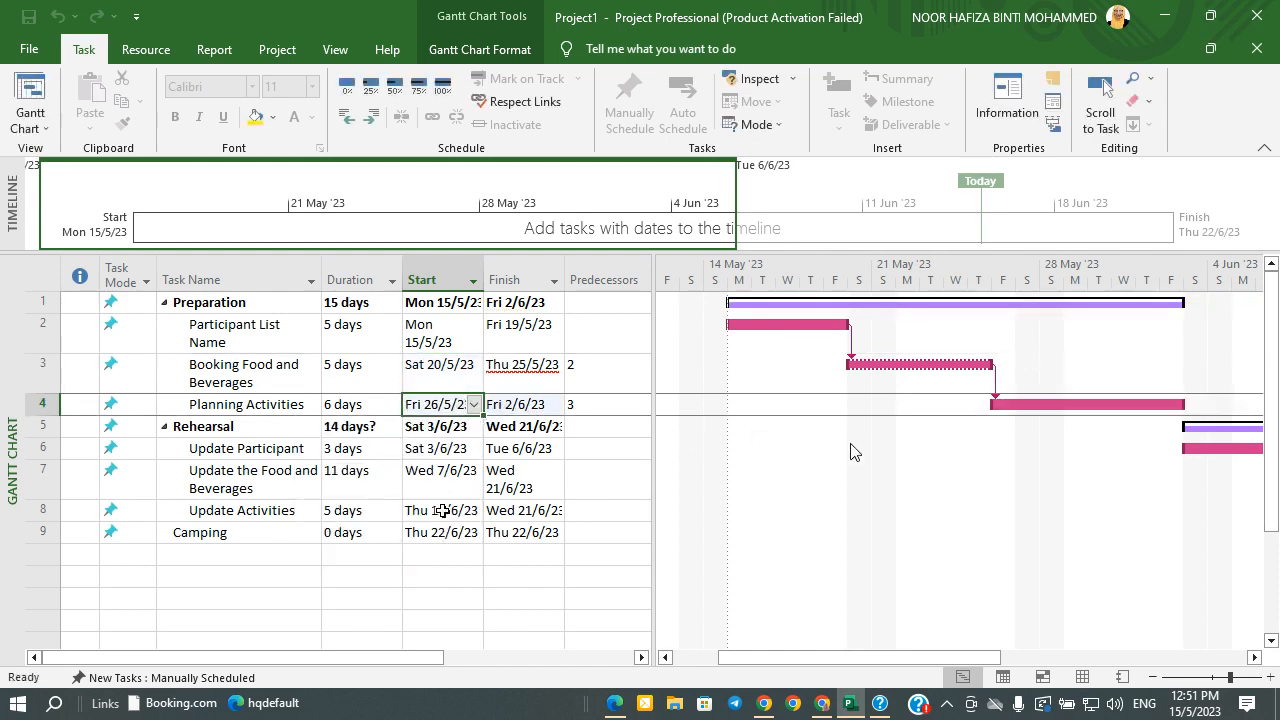
# Check the bar format settings of the Booking Food and Beverages task
pyautogui.click(900, 360)
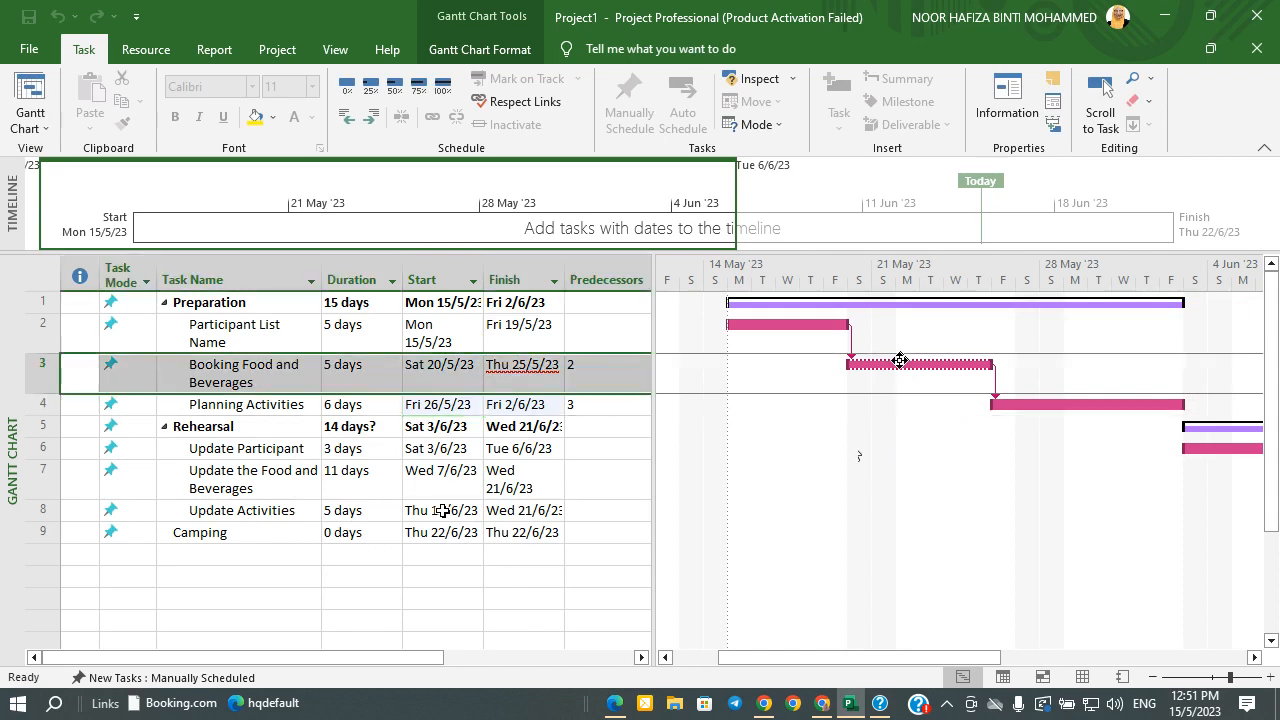
pyautogui.doubleClick(960, 364)
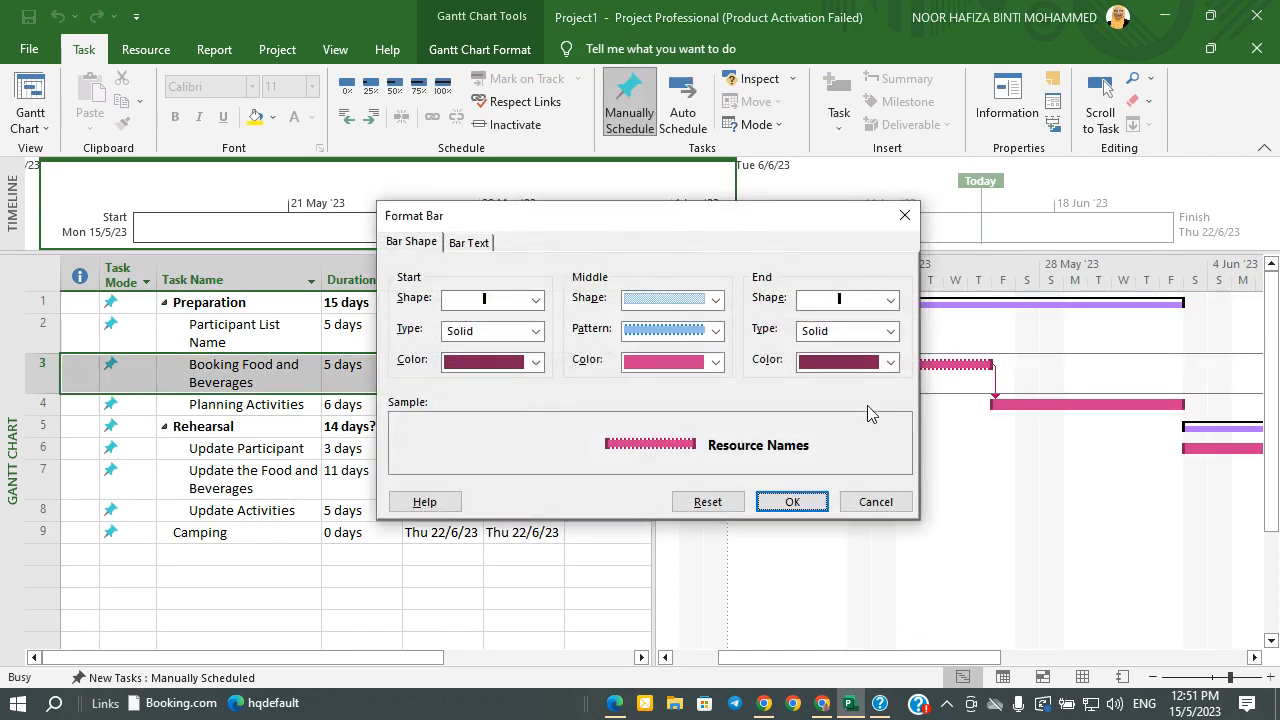
pyautogui.click(806, 502)
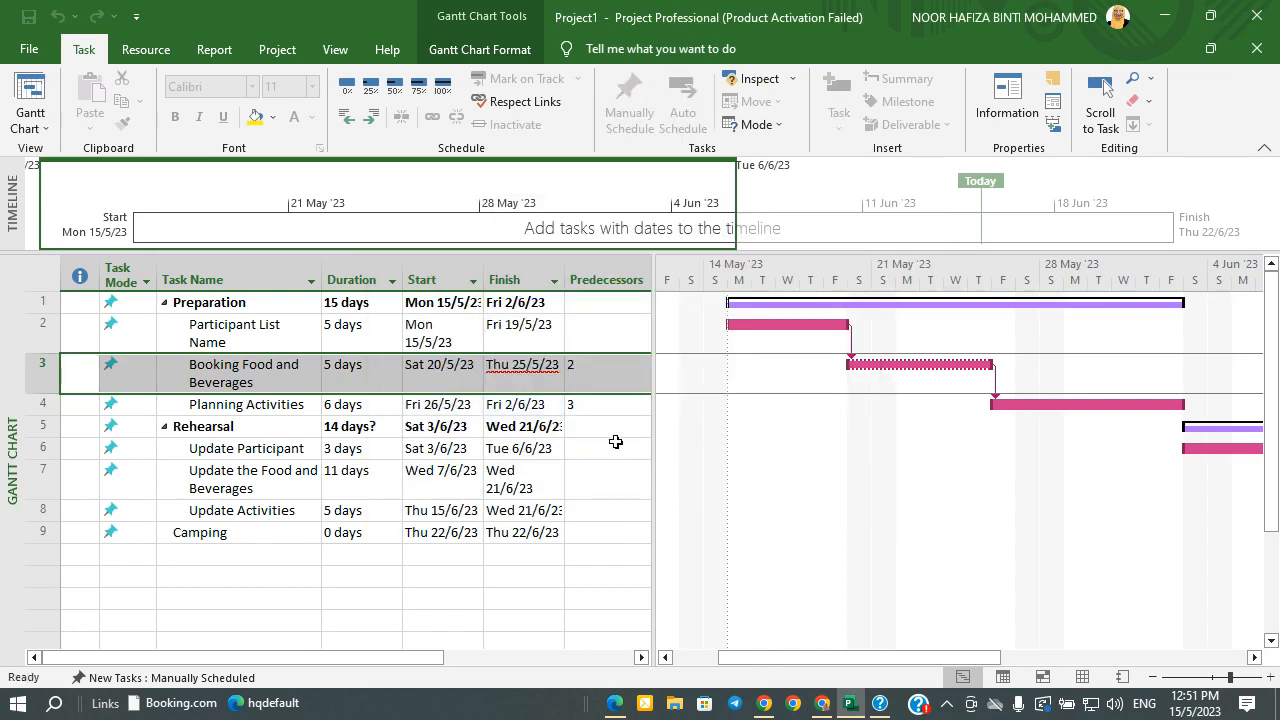
# Assign a resource to the Preparation summary task by entering the person's name as the resource name
pyautogui.doubleClick(260, 304)
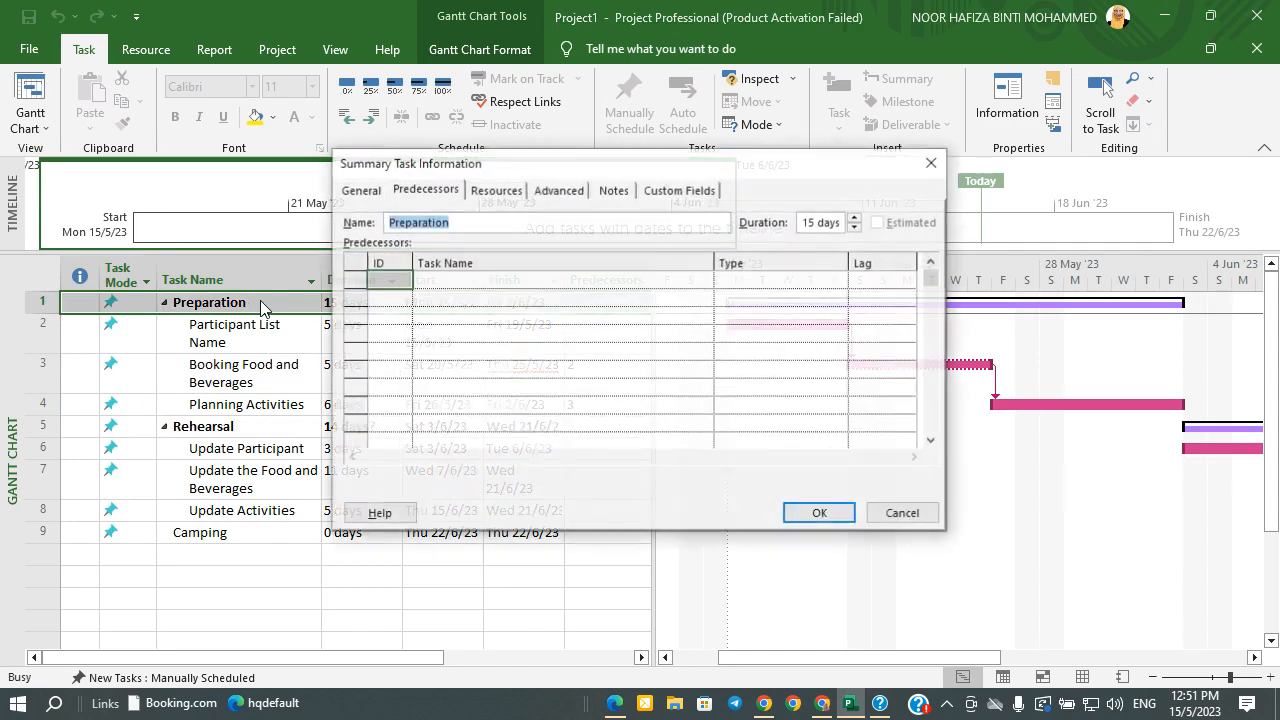
pyautogui.click(500, 190)
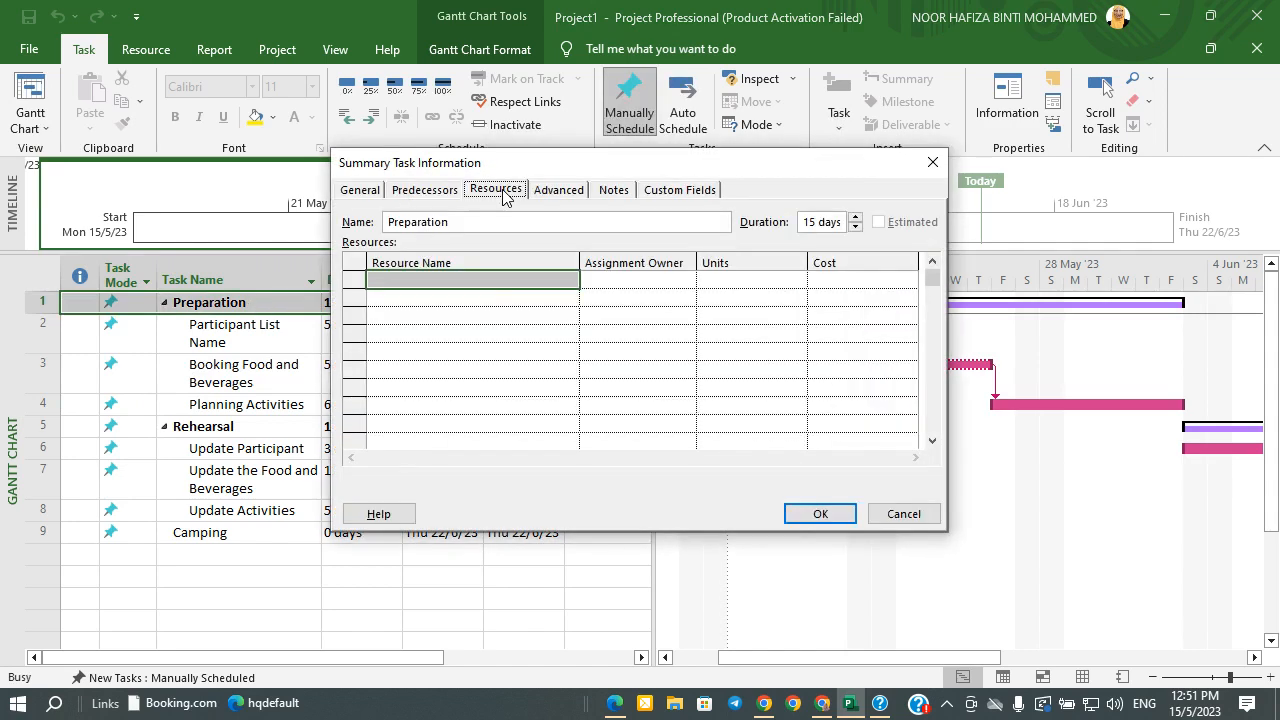
pyautogui.click(553, 281)
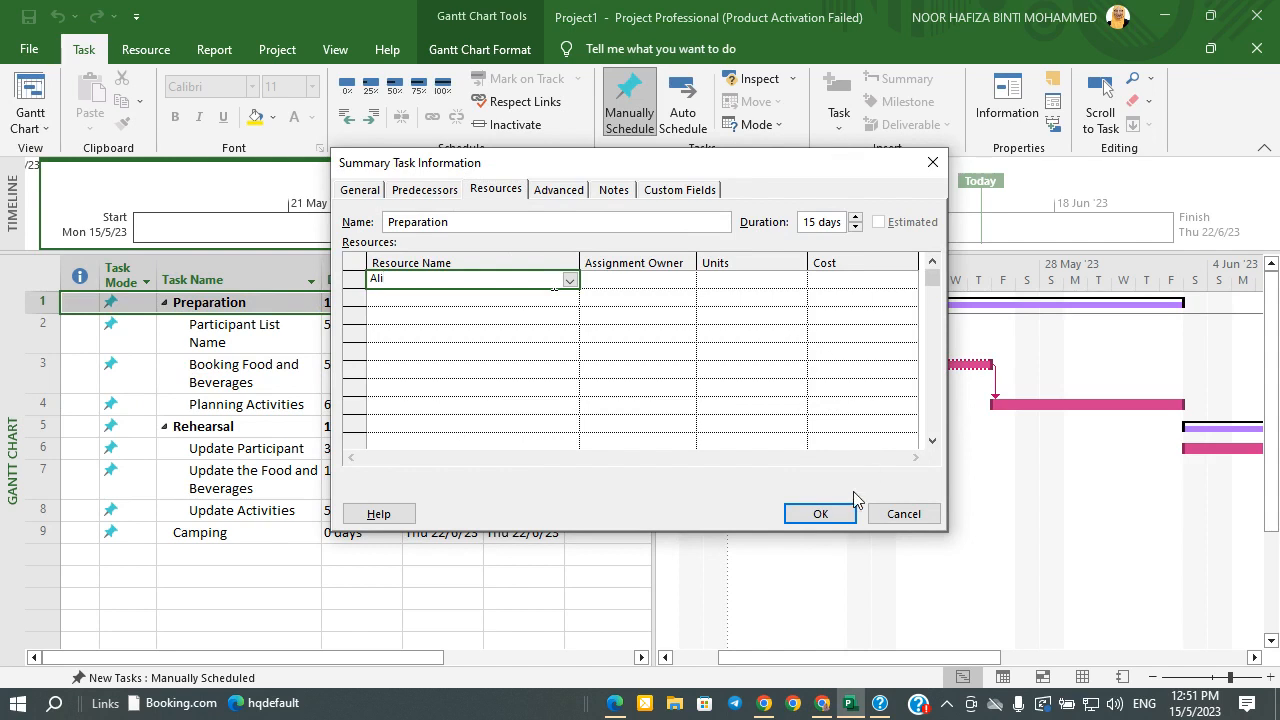
pyautogui.click(820, 514)
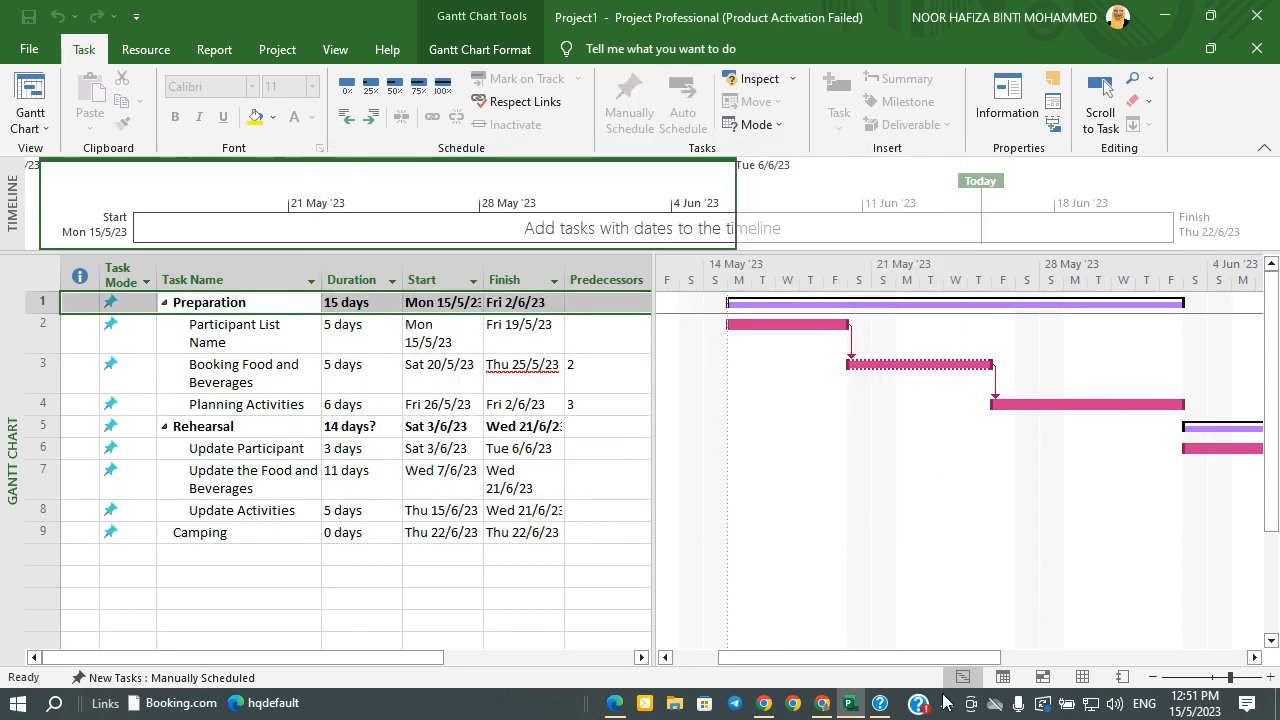
pyautogui.doubleClick(283, 297)
pyautogui.click(933, 165)
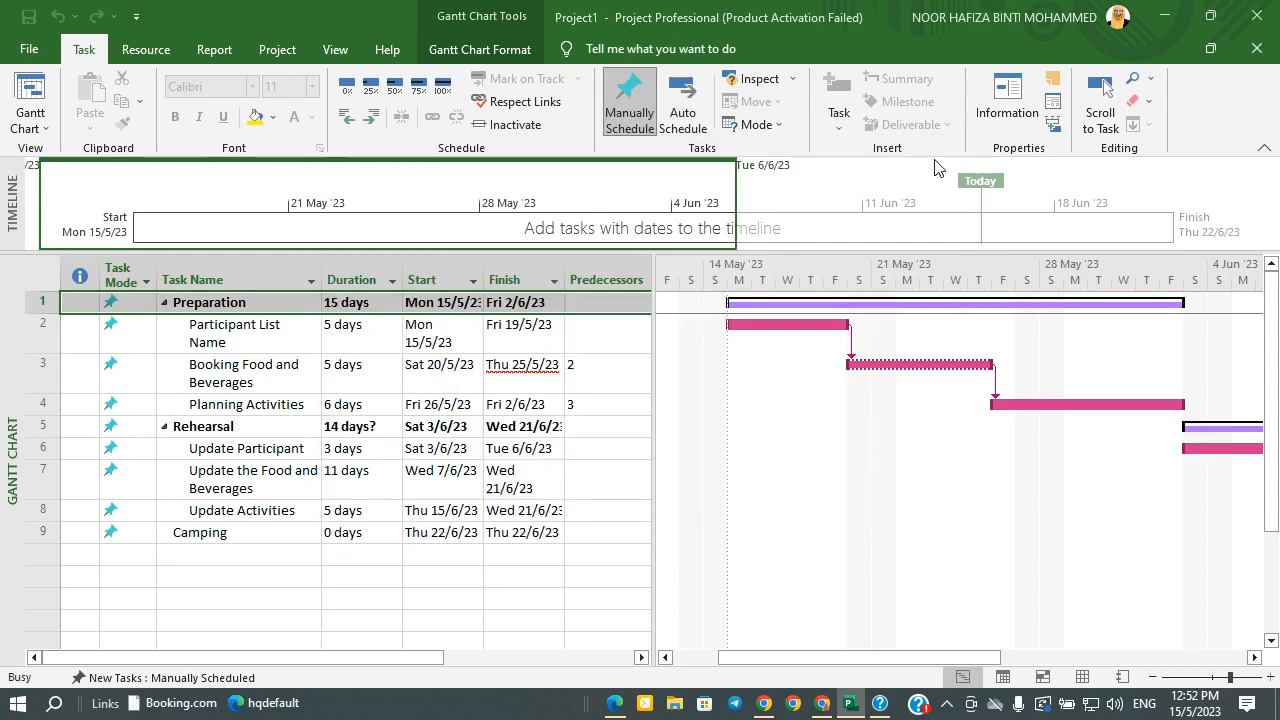
pyautogui.moveTo(928, 657)
pyautogui.mouseDown()
pyautogui.moveTo(1015, 651)
pyautogui.moveTo(897, 646)
pyautogui.moveTo(938, 648)
pyautogui.moveTo(926, 646)
pyautogui.mouseUp()
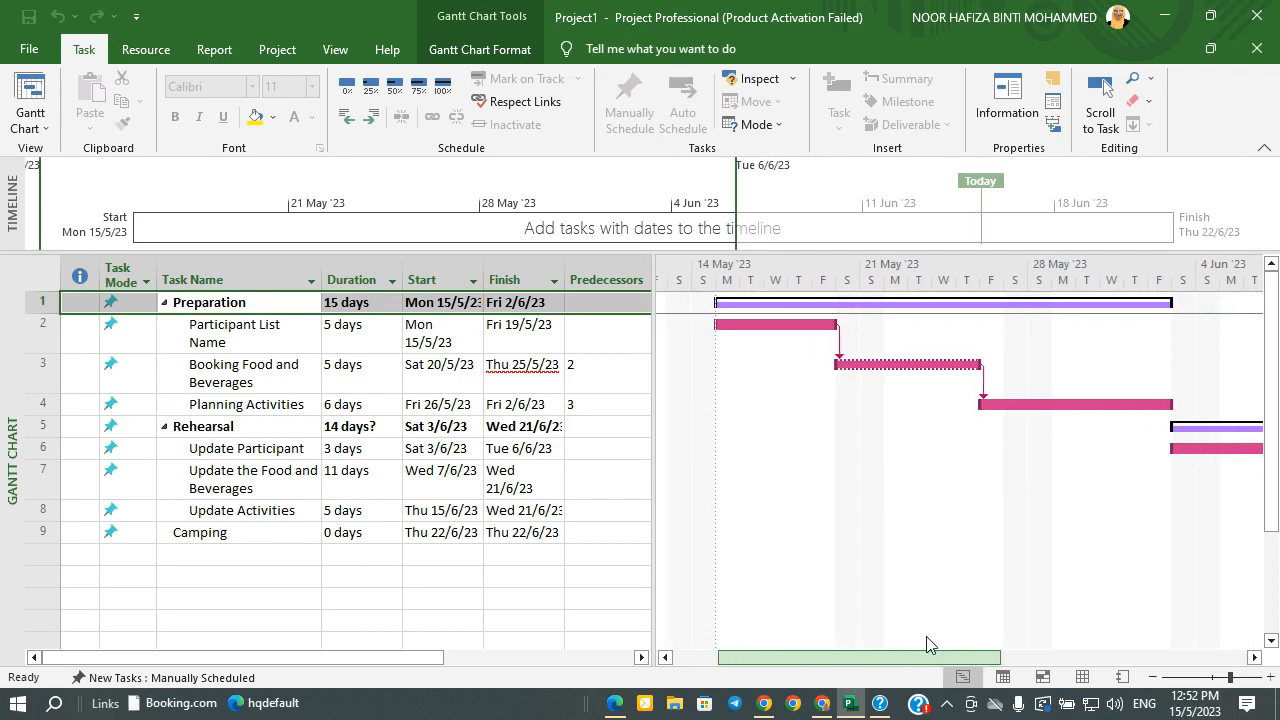
# Assign a resource to the Participant List Name task by entering the person's name as the resource name
pyautogui.doubleClick(268, 333)
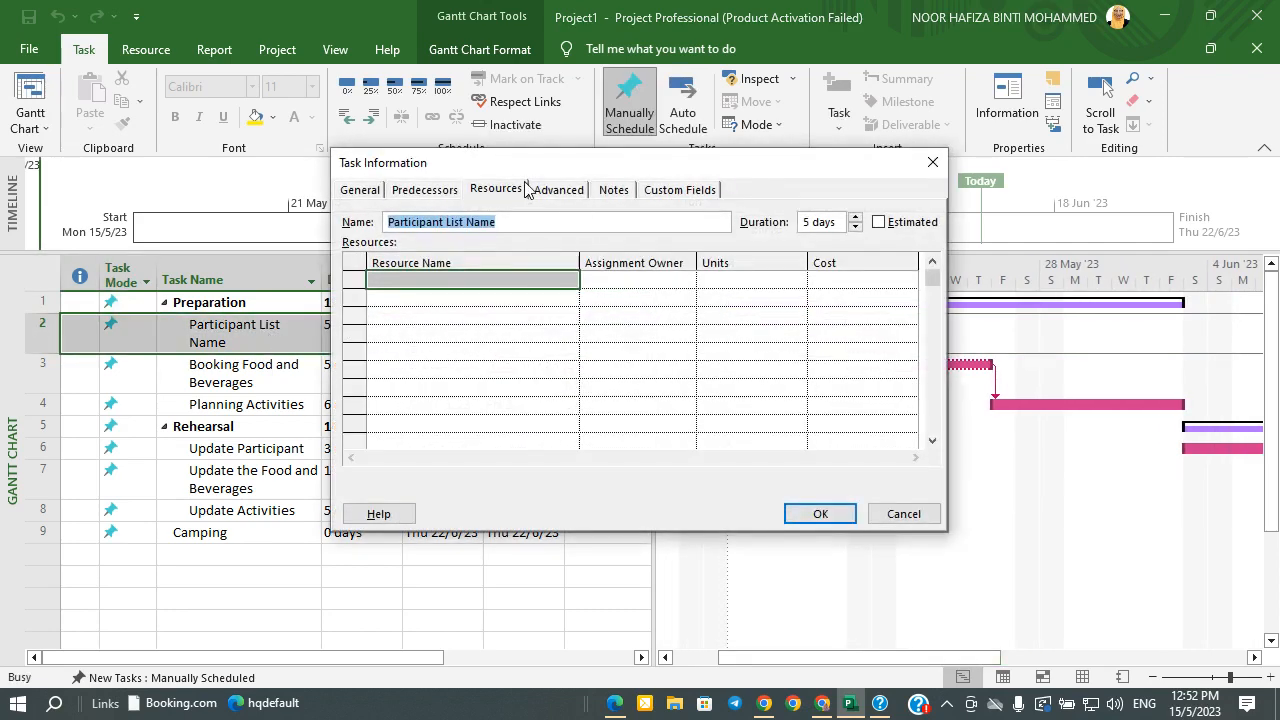
pyautogui.click(491, 190)
pyautogui.click(491, 279)
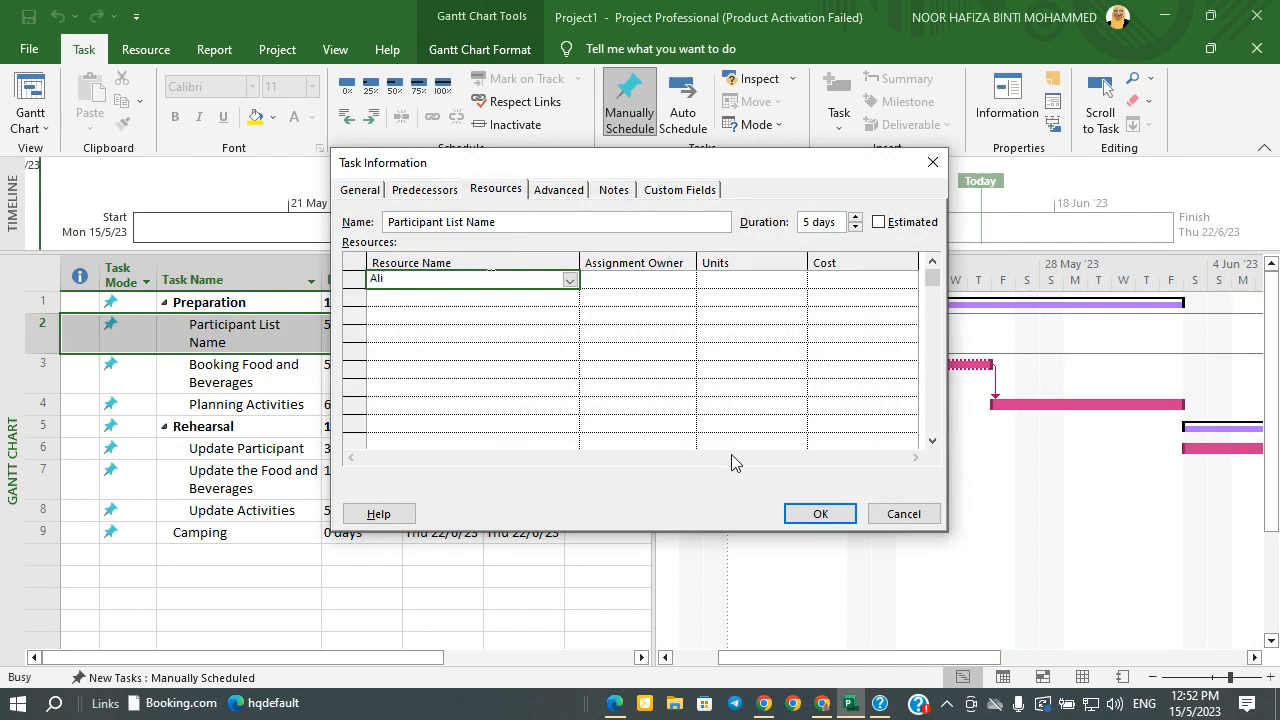
pyautogui.click(821, 514)
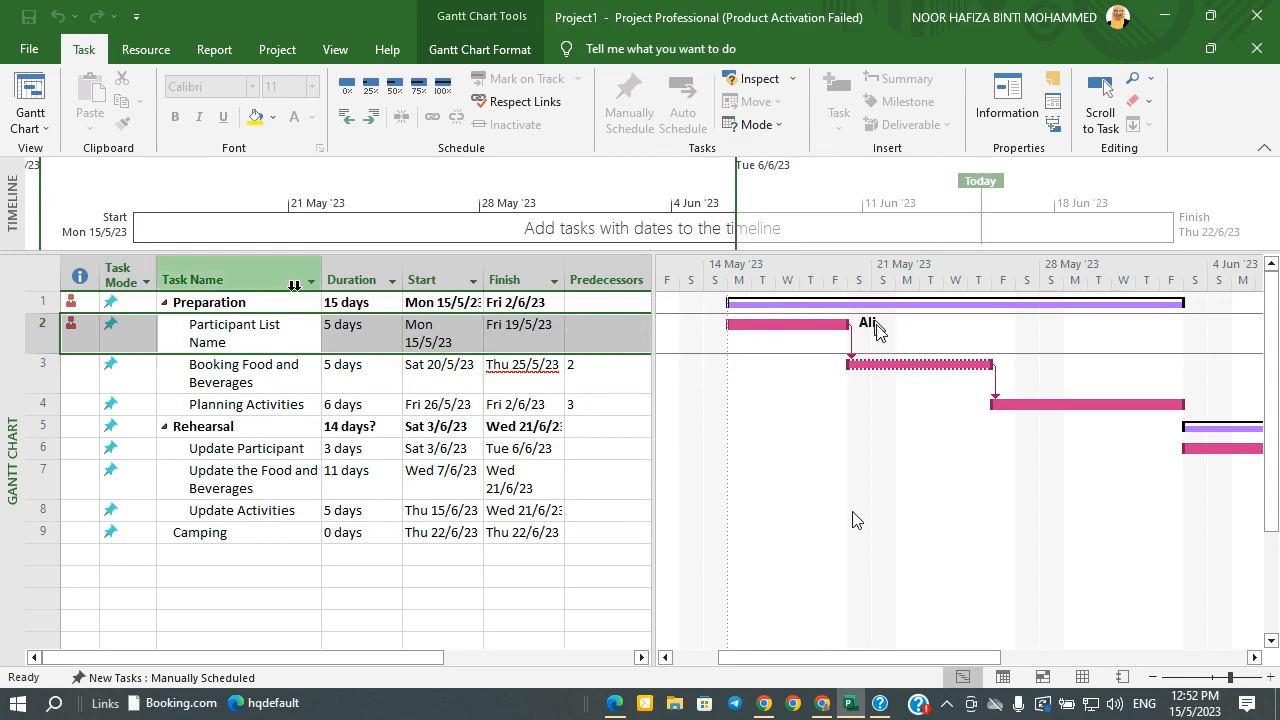
# Assign a resource to the Booking Food and Beverages task by entering the person's name as the resource name
pyautogui.doubleClick(291, 368)
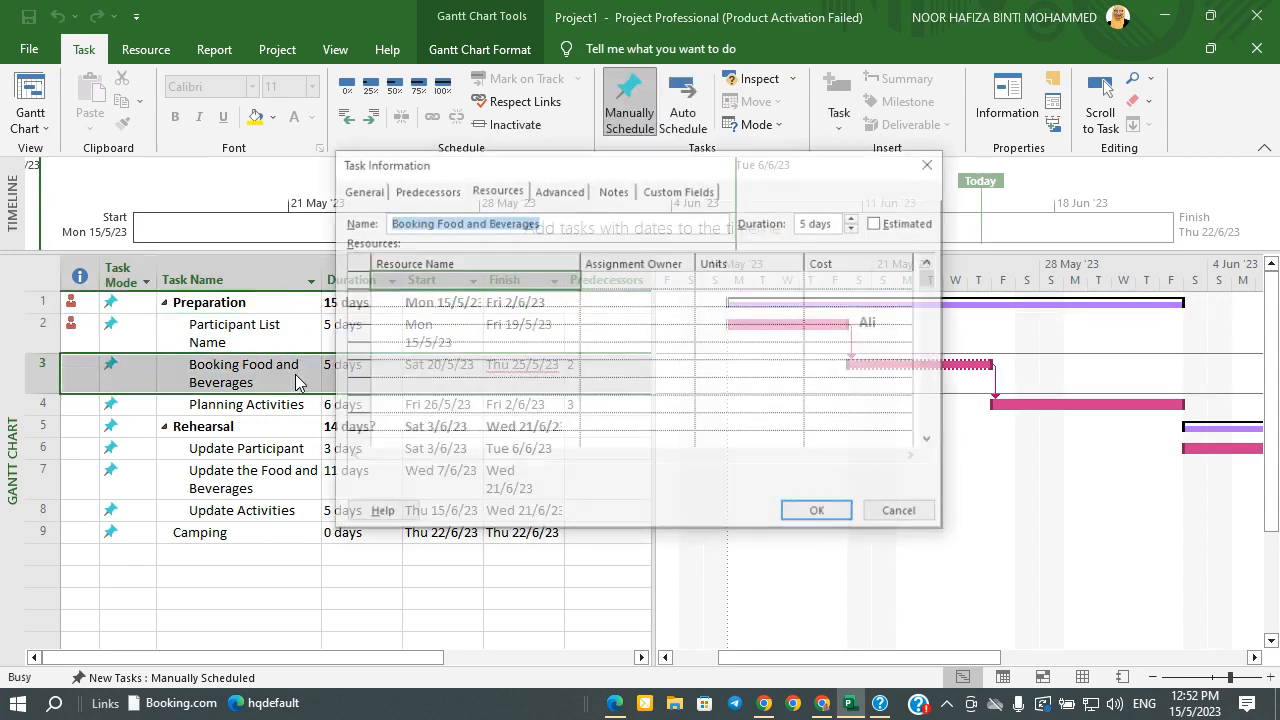
pyautogui.click(444, 280)
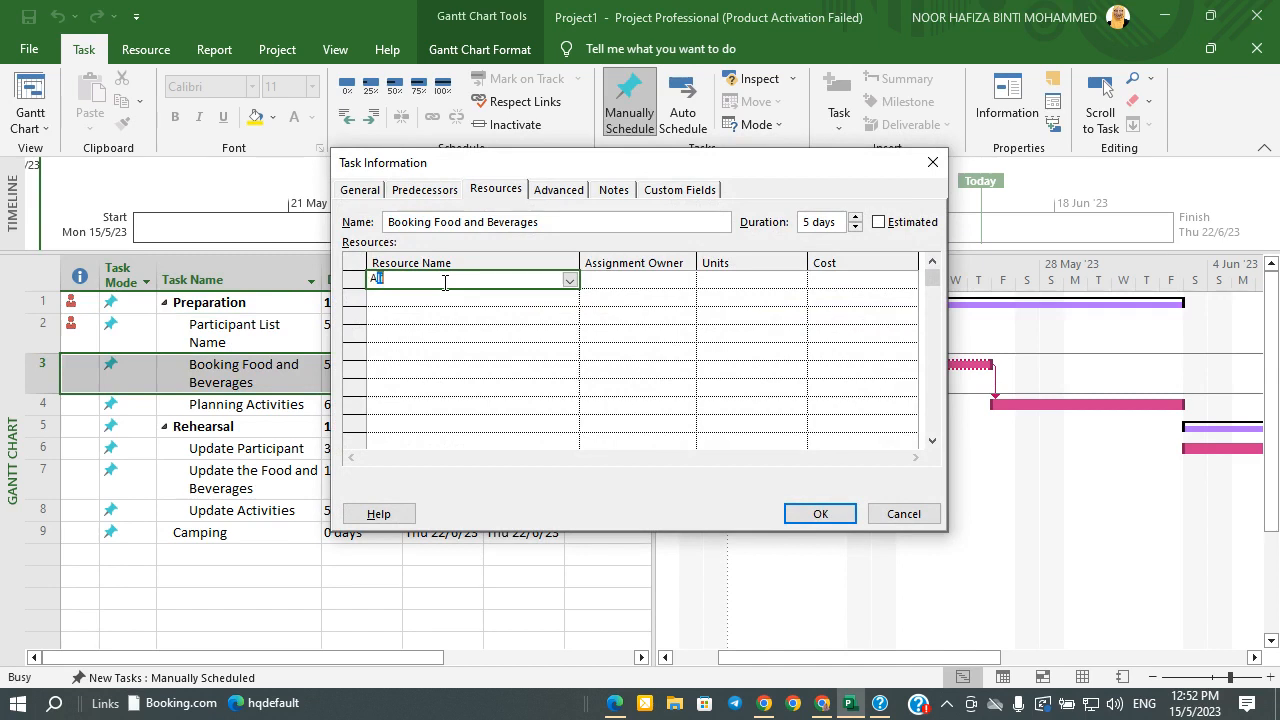
pyautogui.click(820, 514)
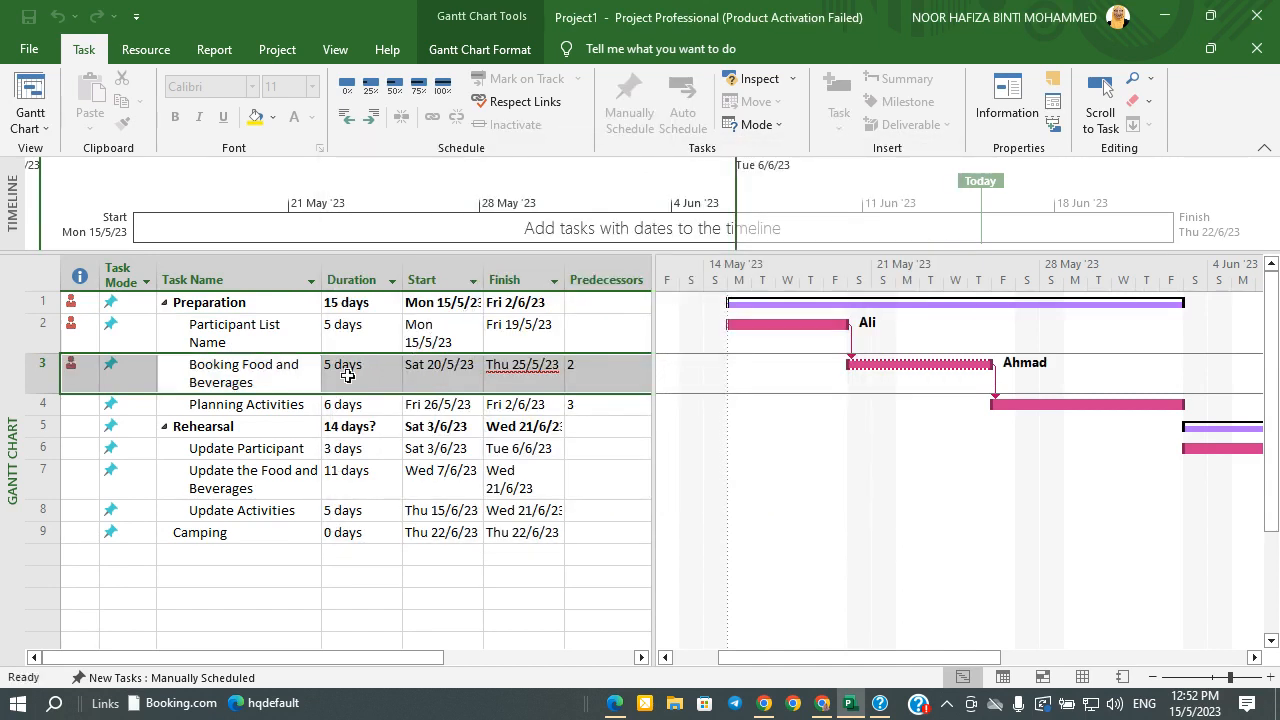
# Assign a resource to the Planning Activities task by entering the person's name as the resource name
pyautogui.click(291, 416)
pyautogui.doubleClick(291, 412)
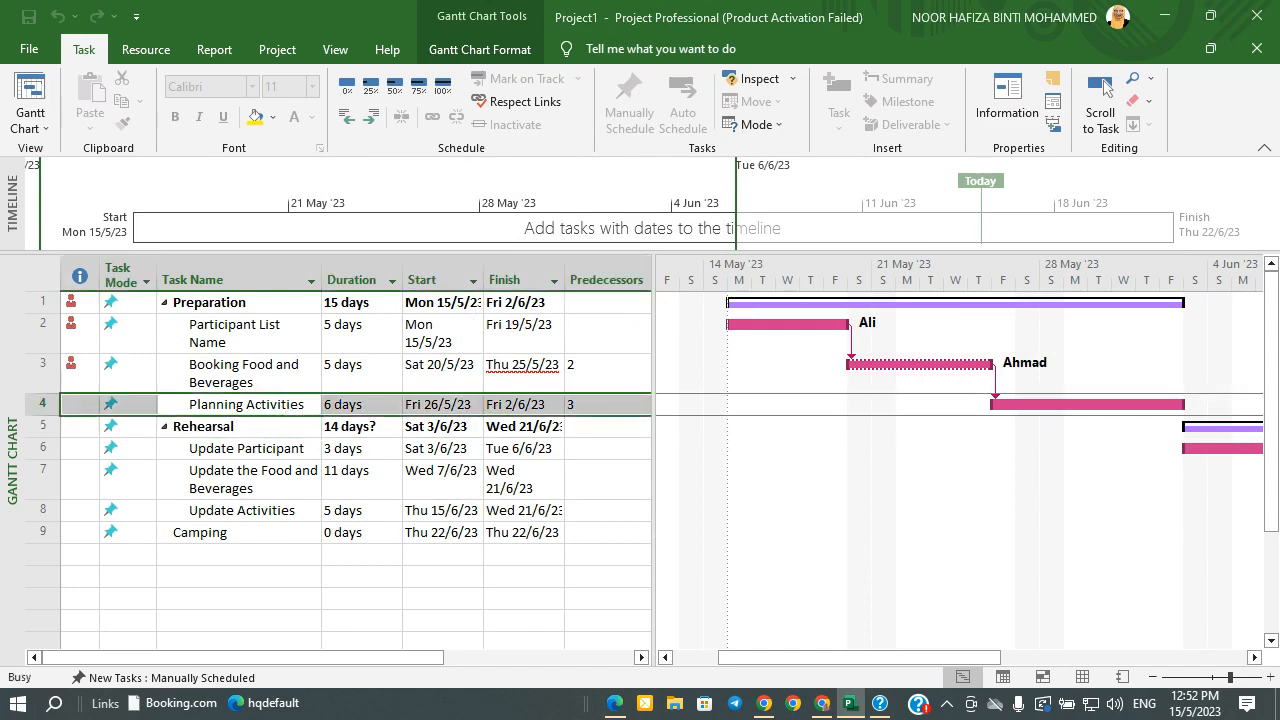
pyautogui.click(456, 280)
pyautogui.write('Abdul')
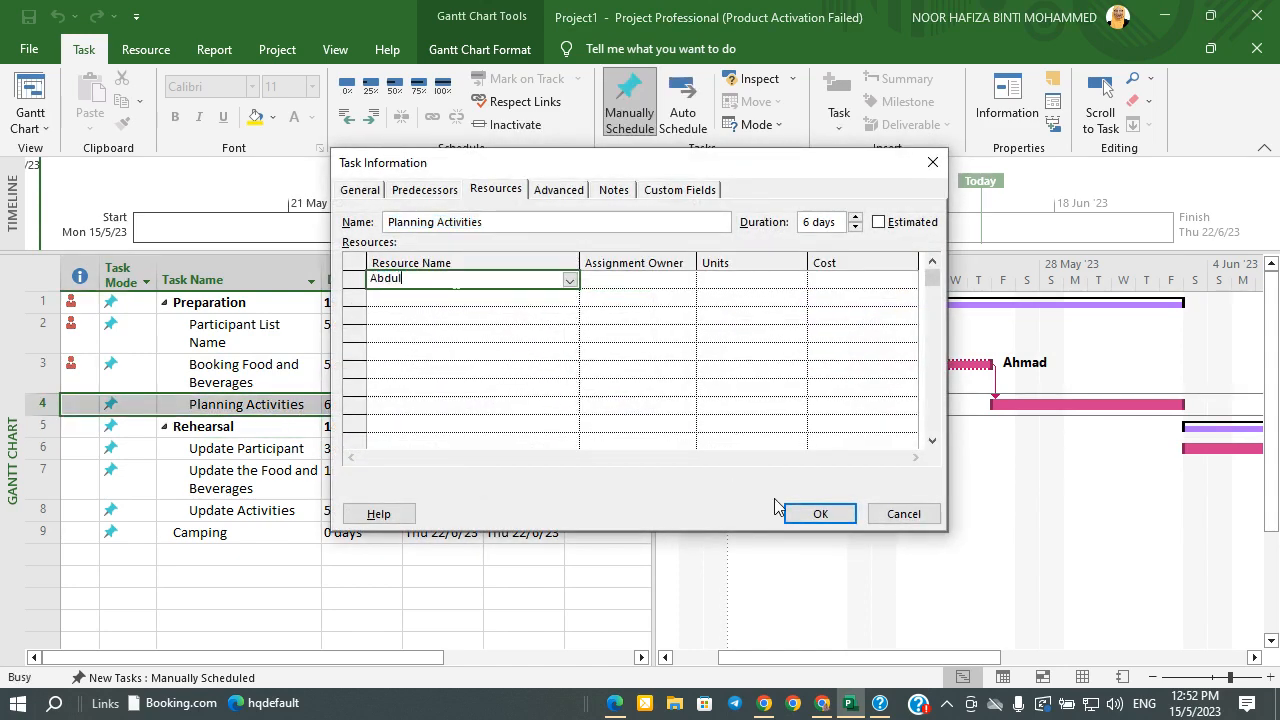
pyautogui.click(813, 513)
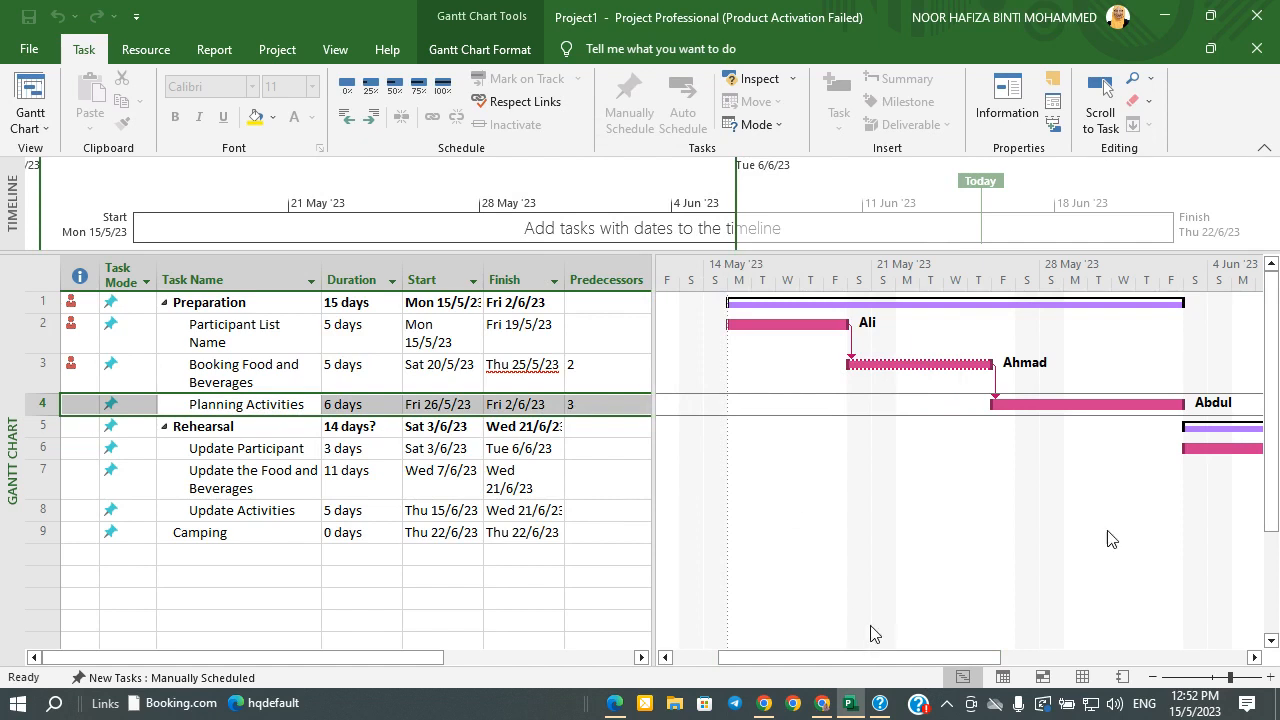
pyautogui.moveTo(878, 652); pyautogui.dragTo(1092, 656)
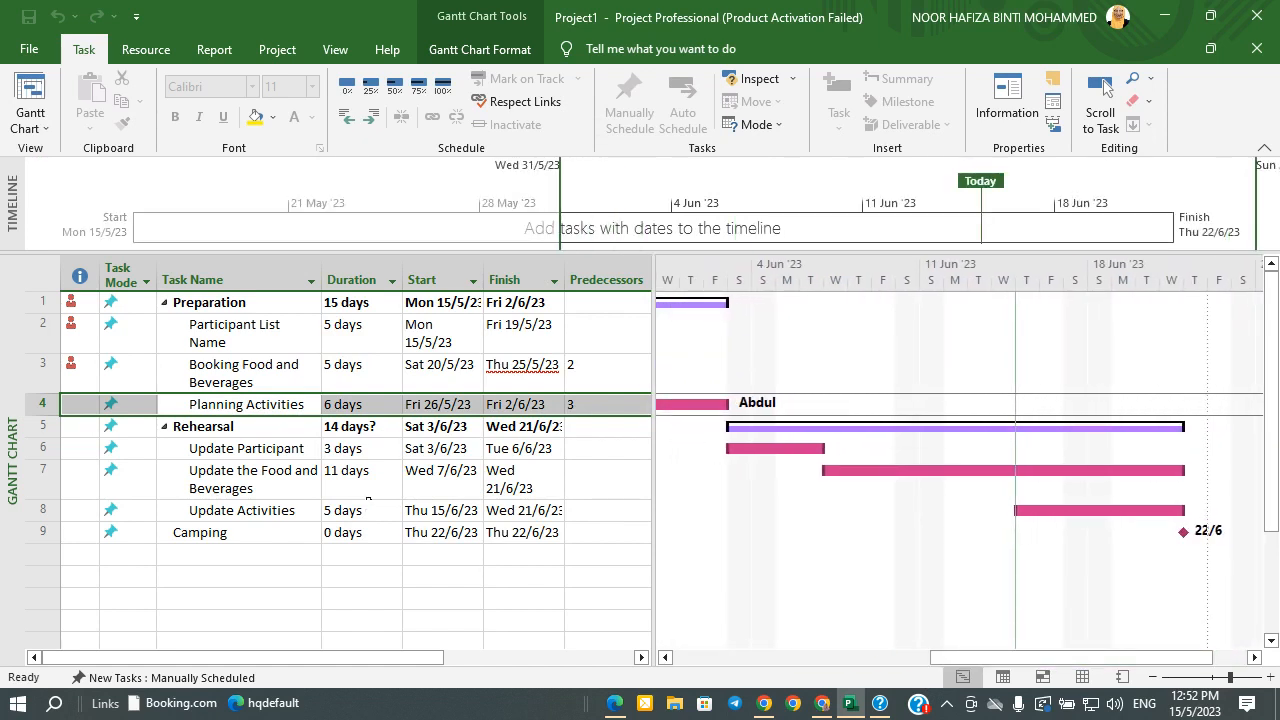
pyautogui.click(370, 452)
pyautogui.click(377, 426)
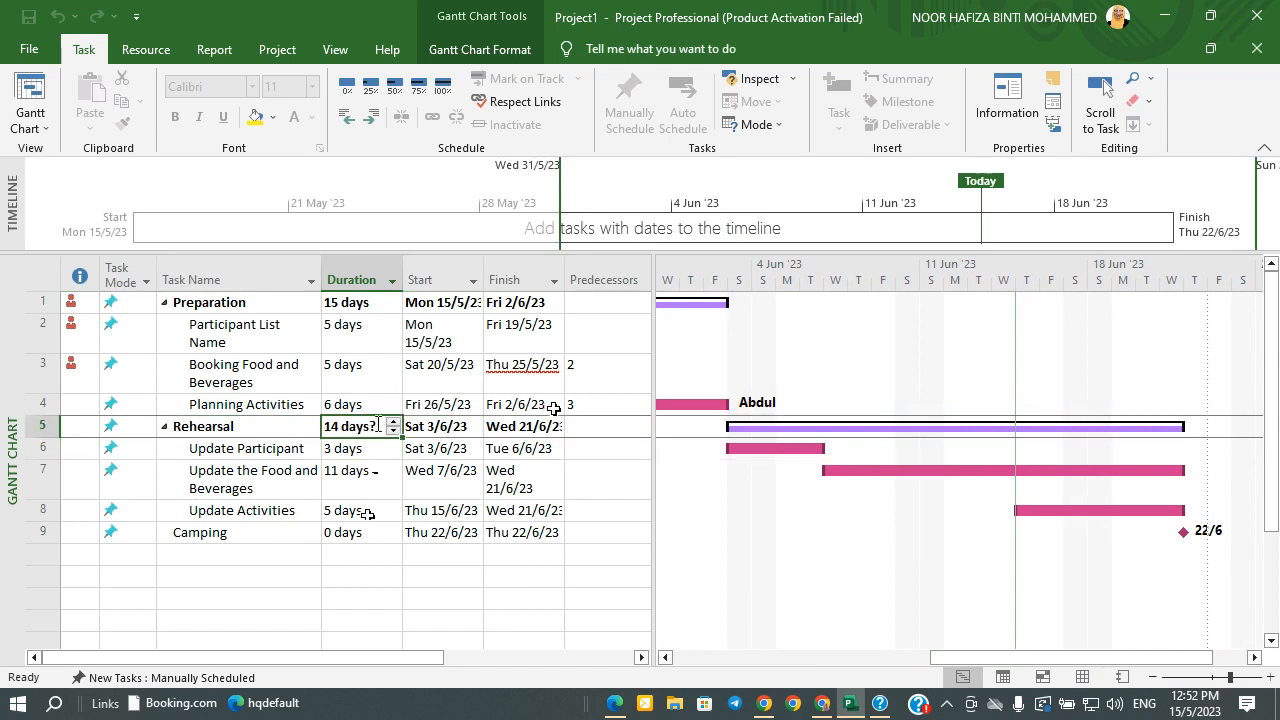
pyautogui.click(284, 448)
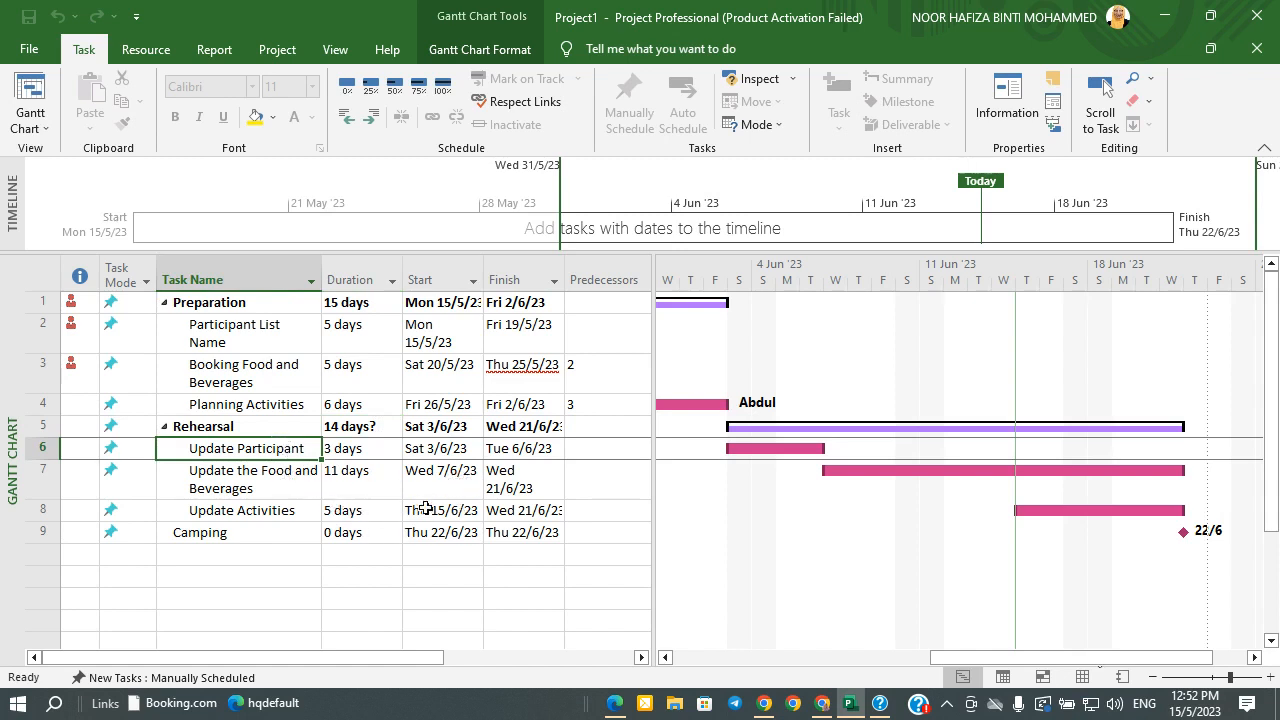
# Add Update the Food and Beverages as the predecessor of the Update Activities task
pyautogui.doubleClick(286, 512)
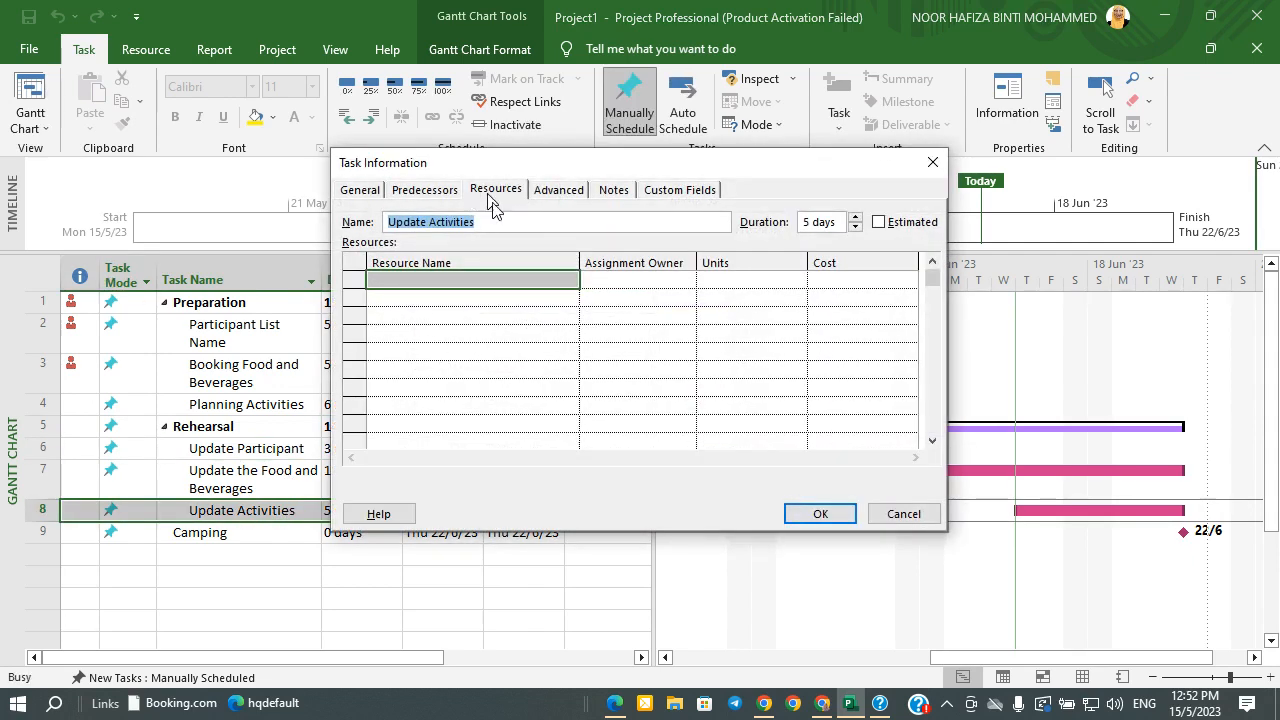
pyautogui.click(542, 282)
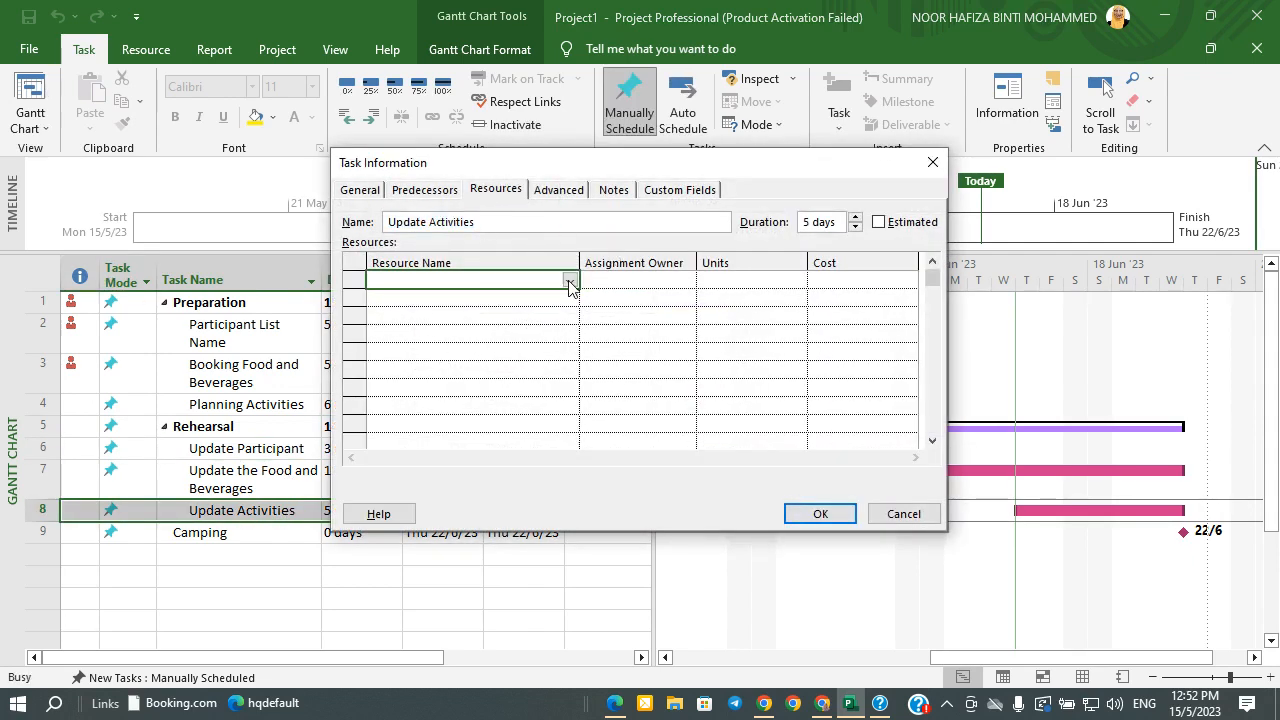
pyautogui.click(569, 281)
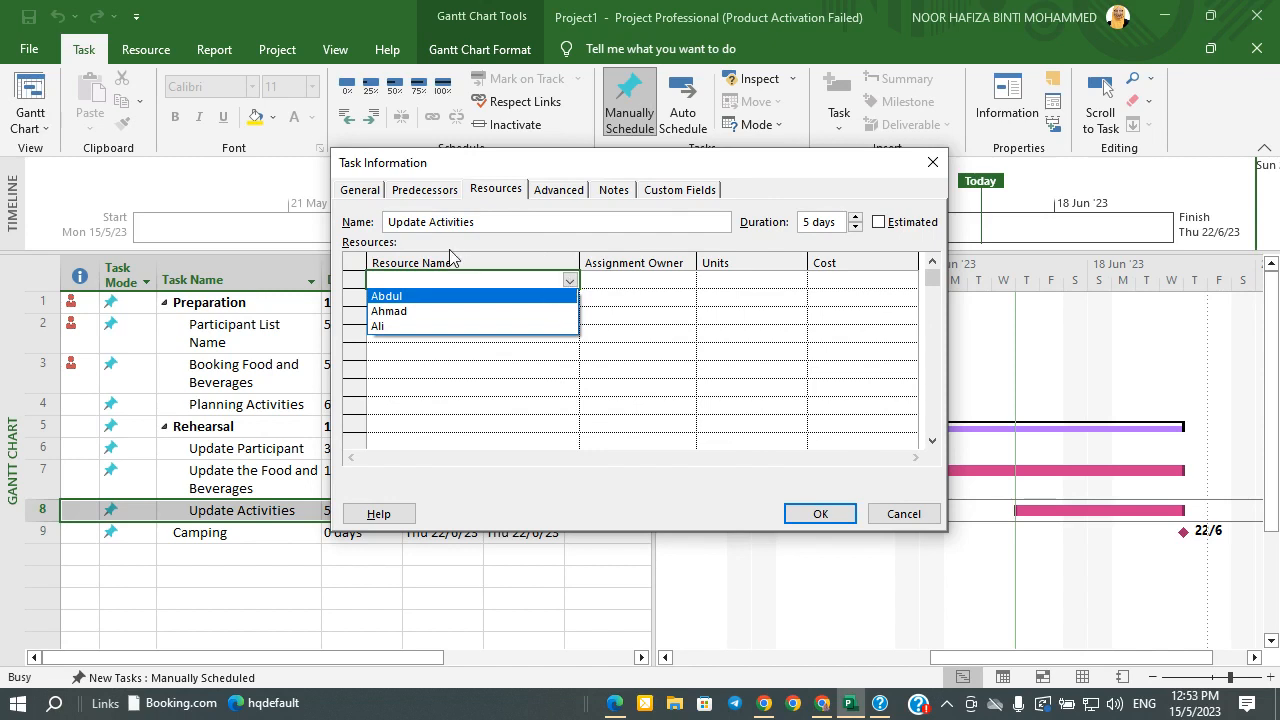
pyautogui.click(420, 190)
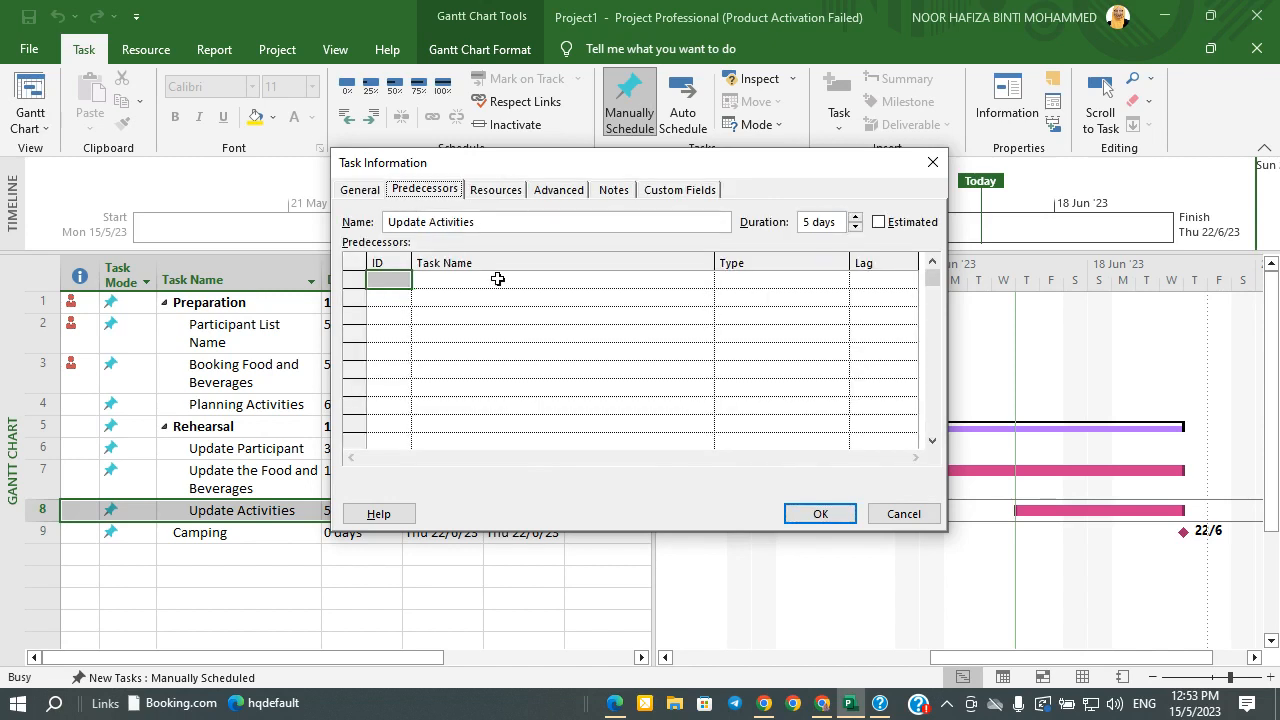
pyautogui.click(499, 280)
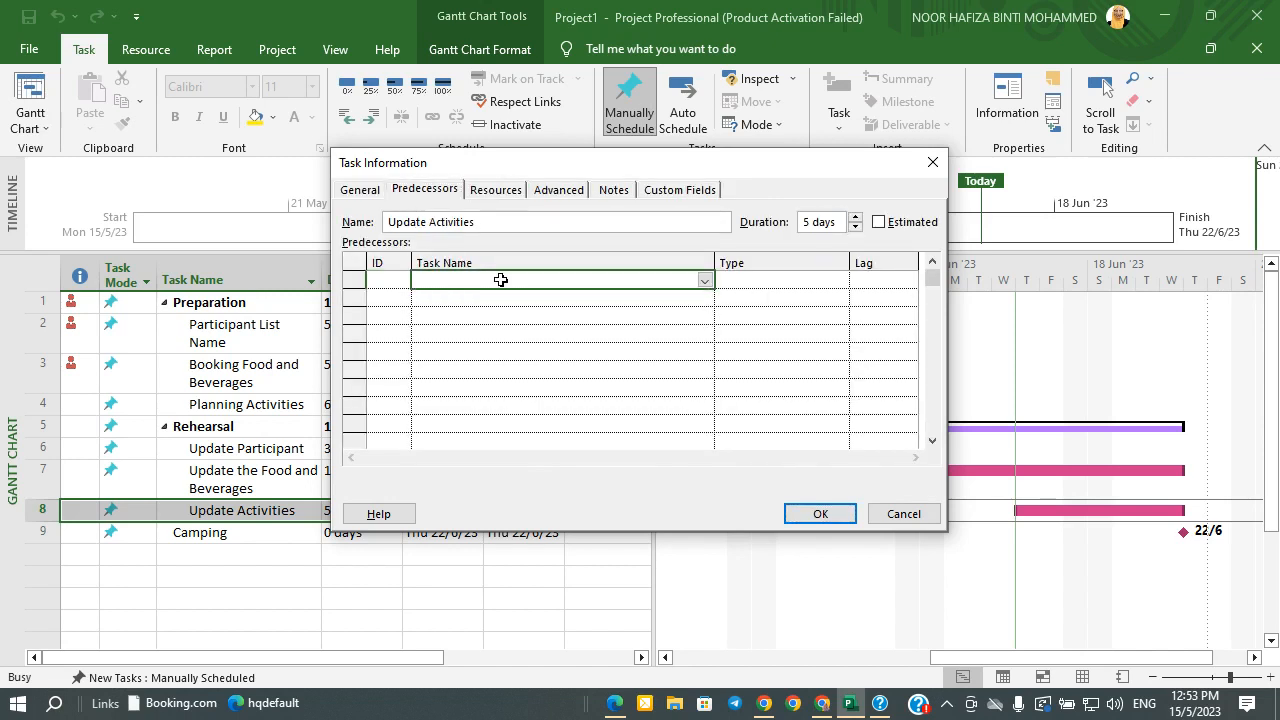
pyautogui.click(704, 284)
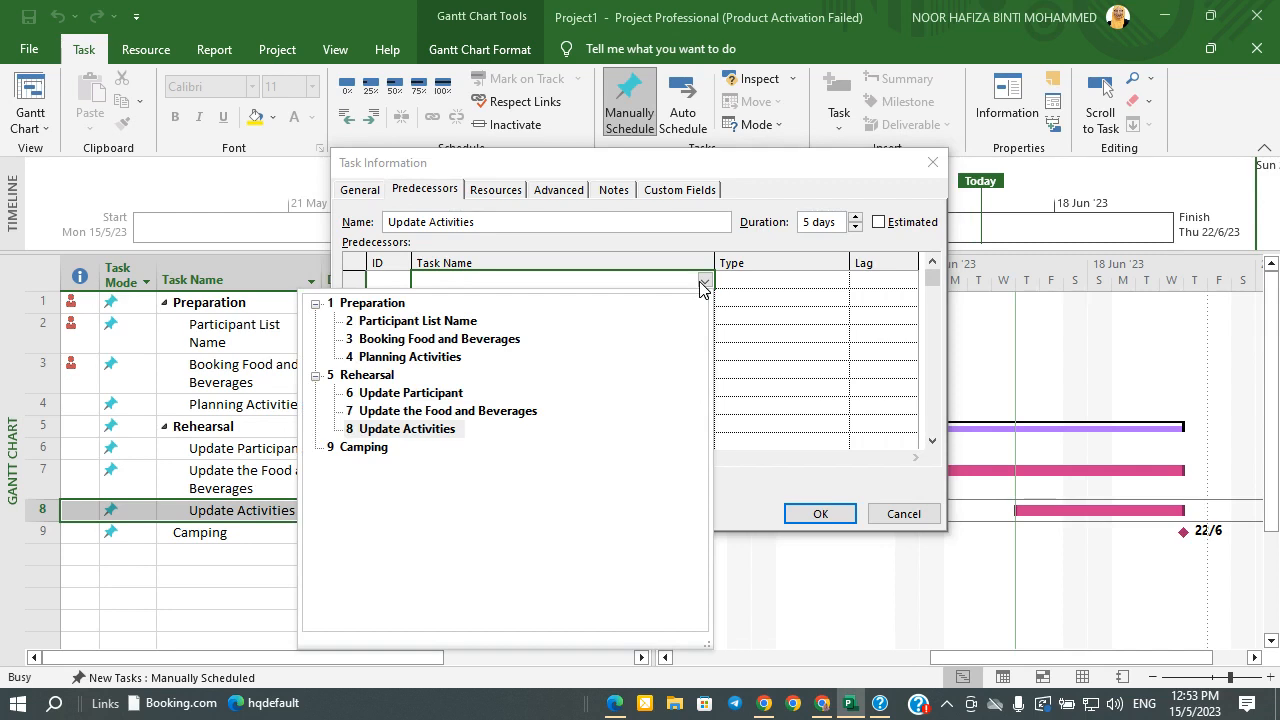
pyautogui.click(424, 411)
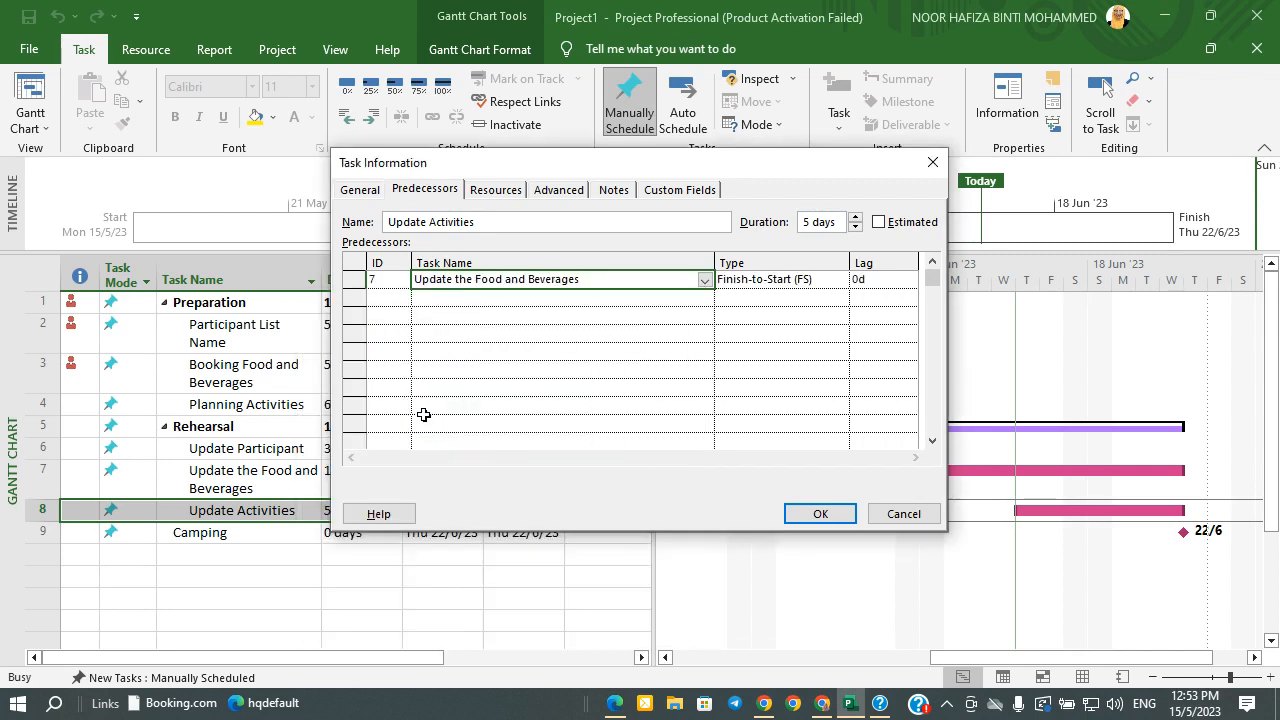
# Set the predecessor link type of Update Activities to Finish-to-Finish (FF) and apply the task changes
pyautogui.click(836, 284)
pyautogui.click(838, 286)
pyautogui.click(841, 288)
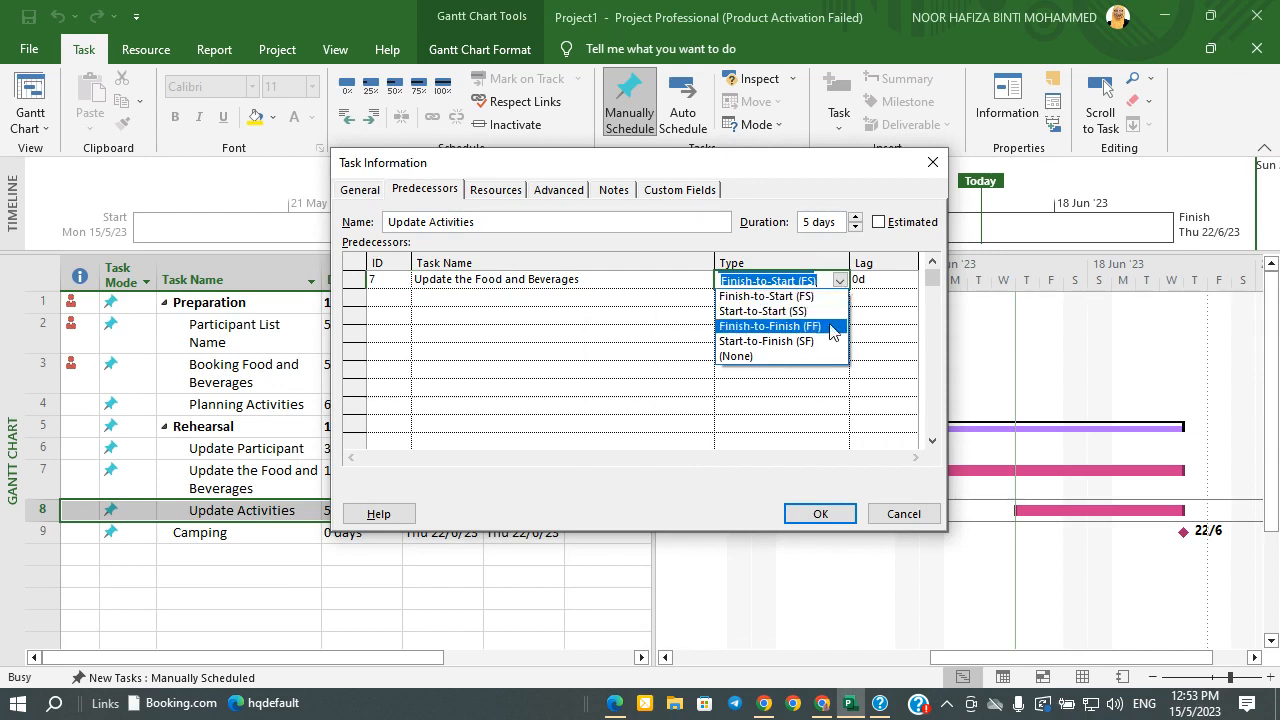
pyautogui.click(828, 327)
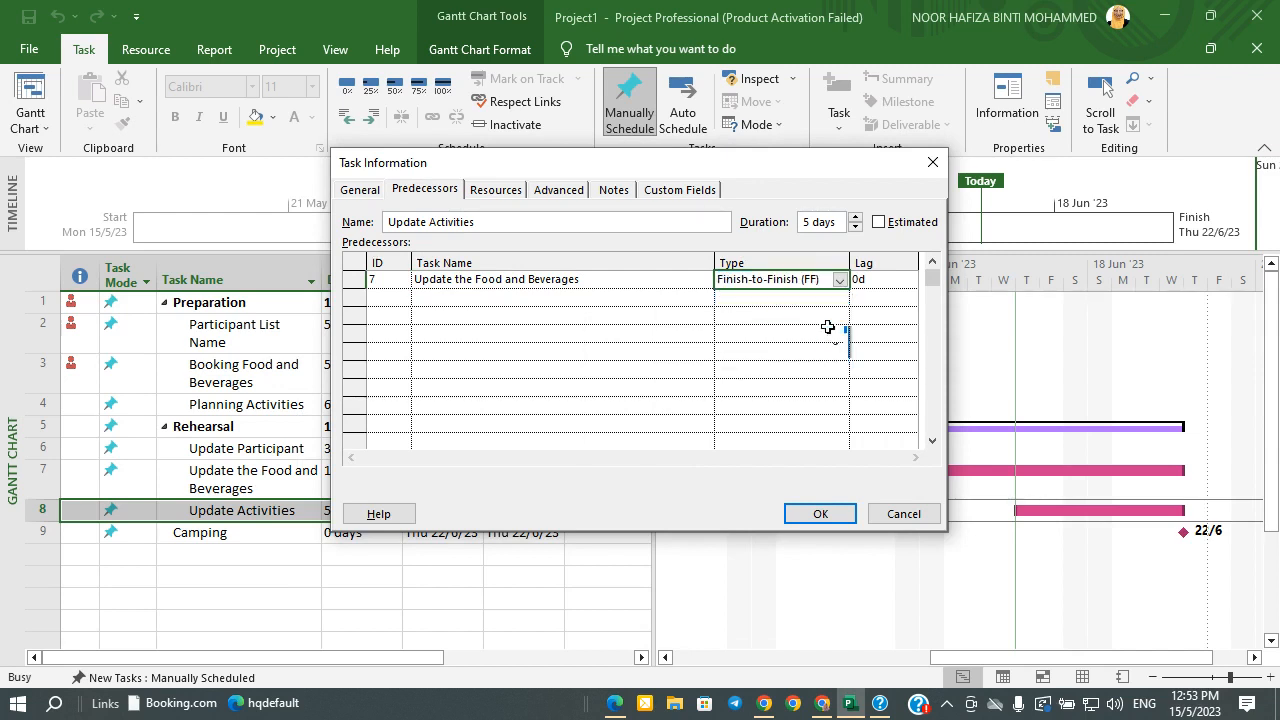
pyautogui.click(820, 514)
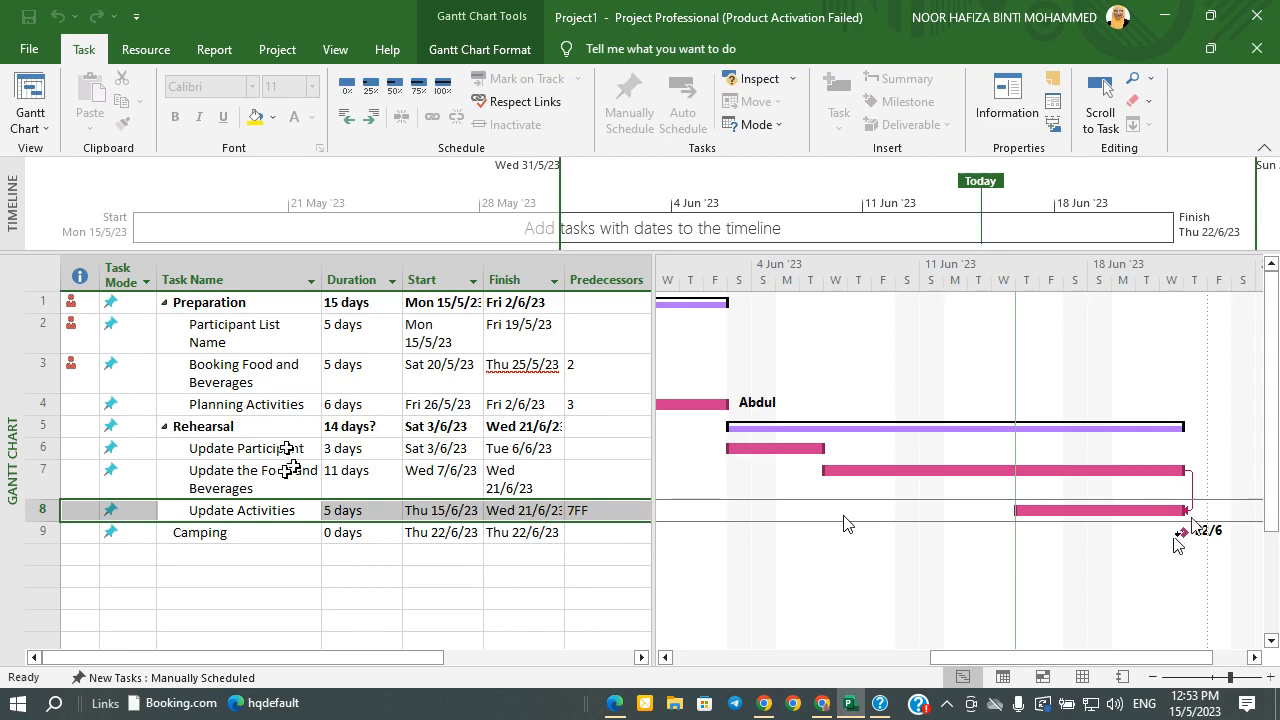
# Link the Rehearsal subtask Update the Food and Beverages to Update Participant as its Finish-to-Start (FS) predecessor
pyautogui.click(285, 471)
pyautogui.doubleClick(286, 474)
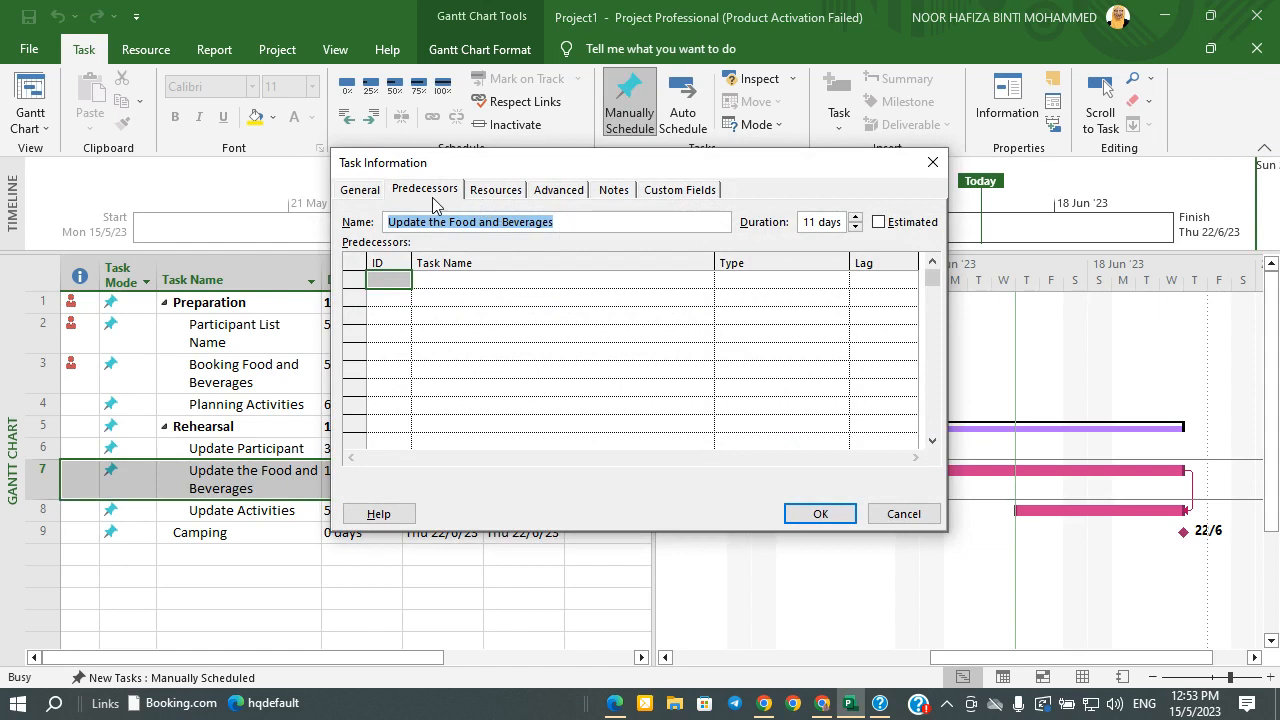
pyautogui.click(665, 283)
pyautogui.click(704, 282)
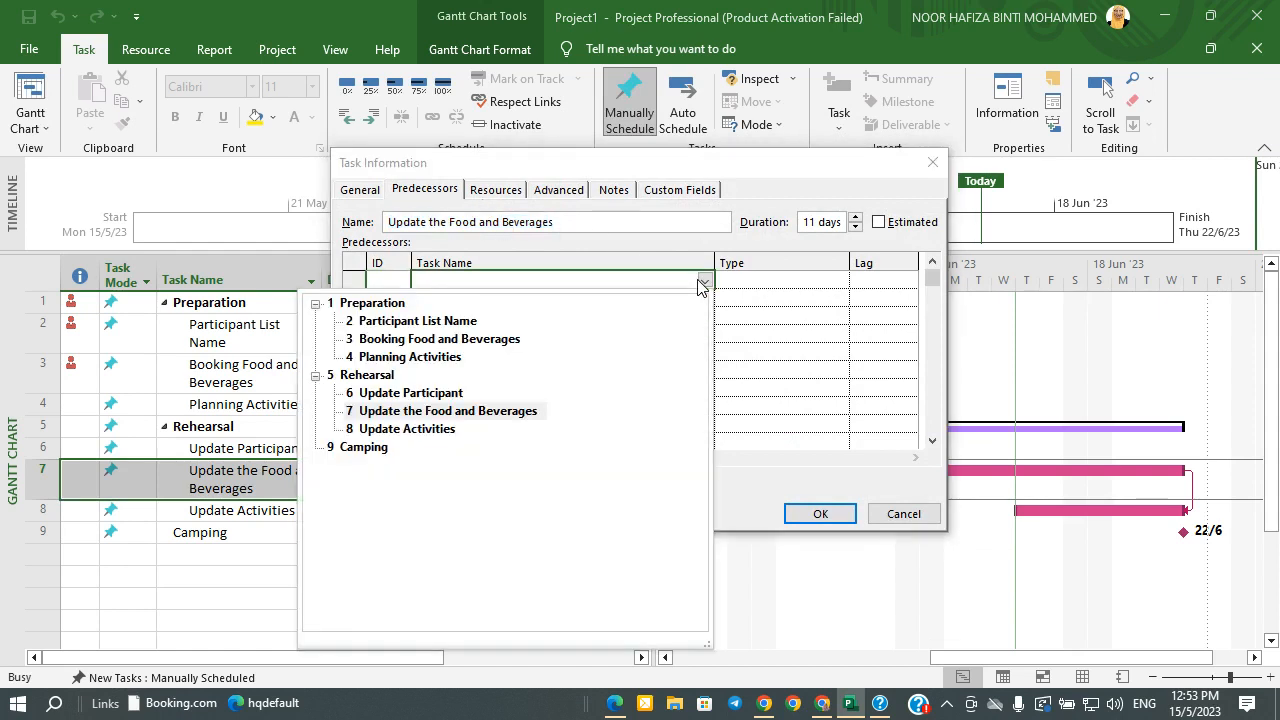
pyautogui.click(428, 395)
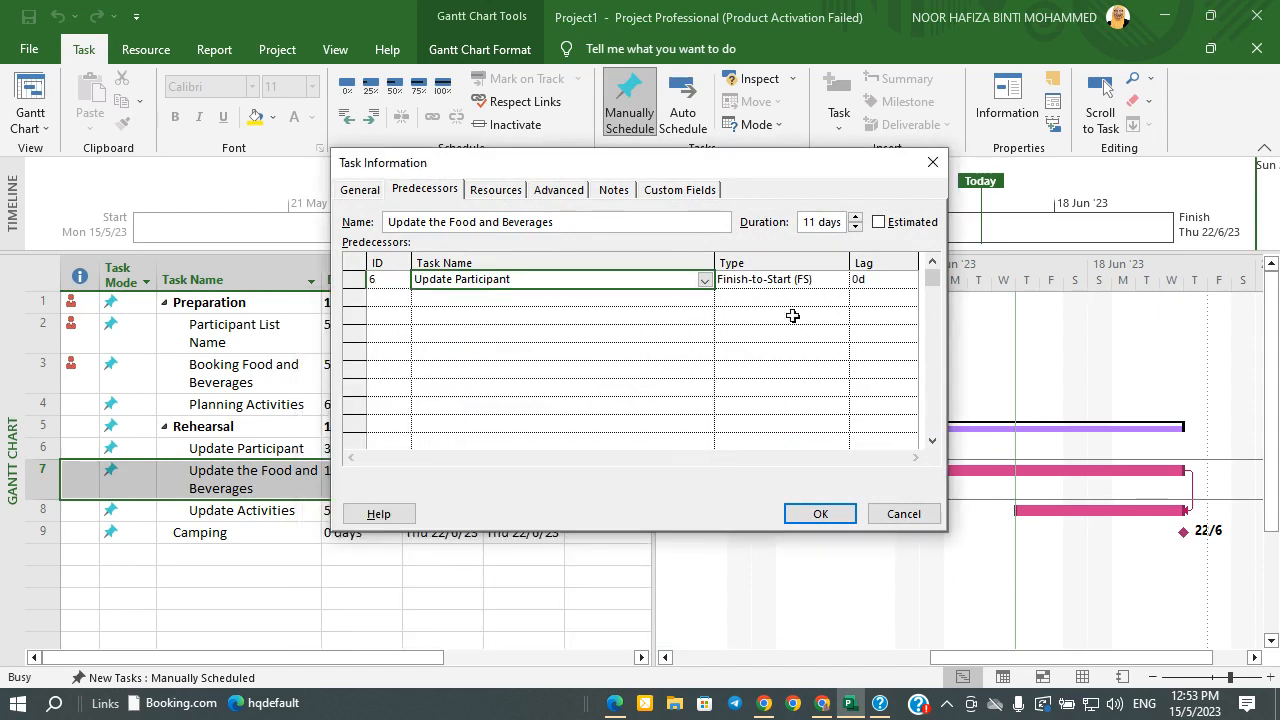
pyautogui.click(820, 514)
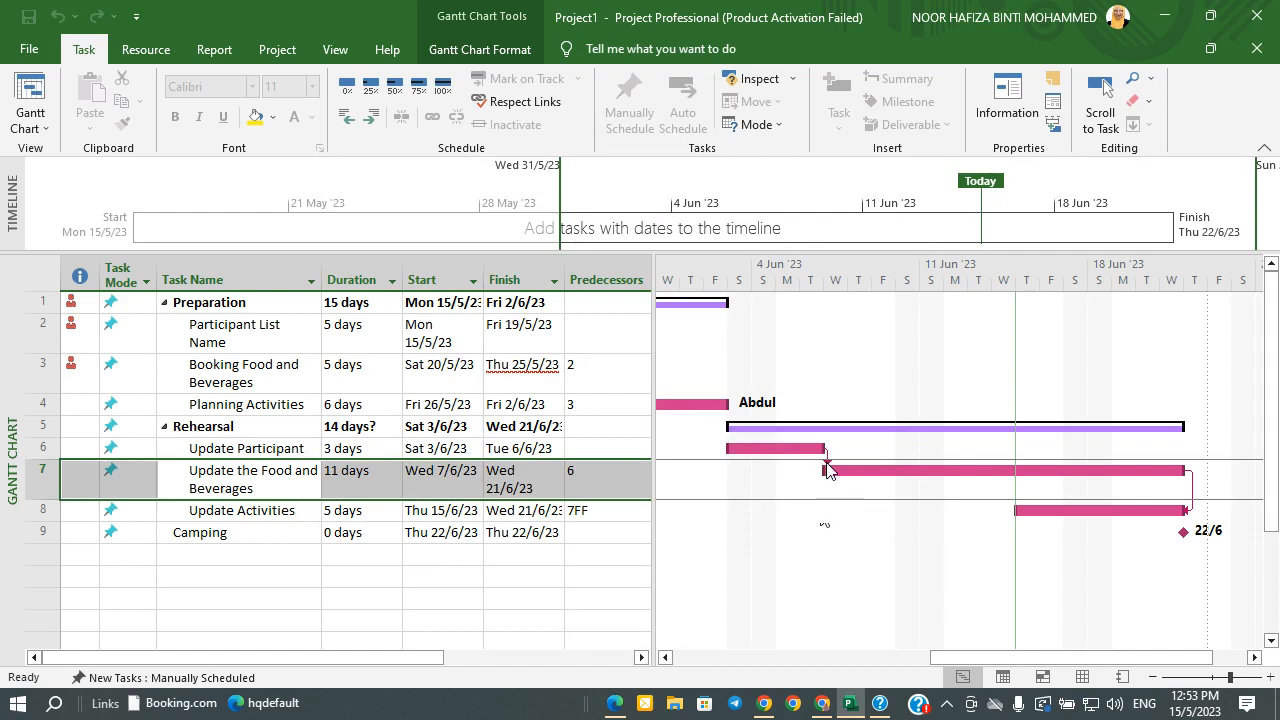
# Change the link between Booking Food and Beverages and its predecessor Participant List Name to Start-to-Start (SS)
pyautogui.moveTo(1001, 644); pyautogui.dragTo(855, 662)
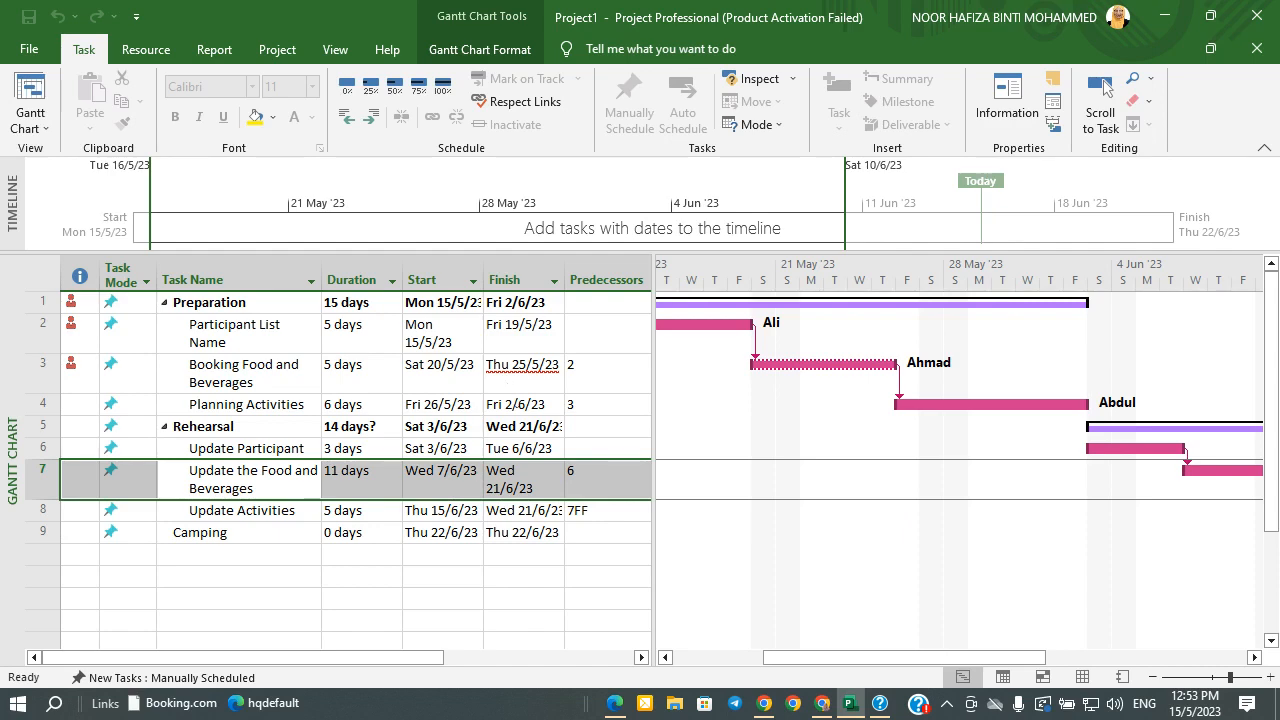
pyautogui.doubleClick(346, 372)
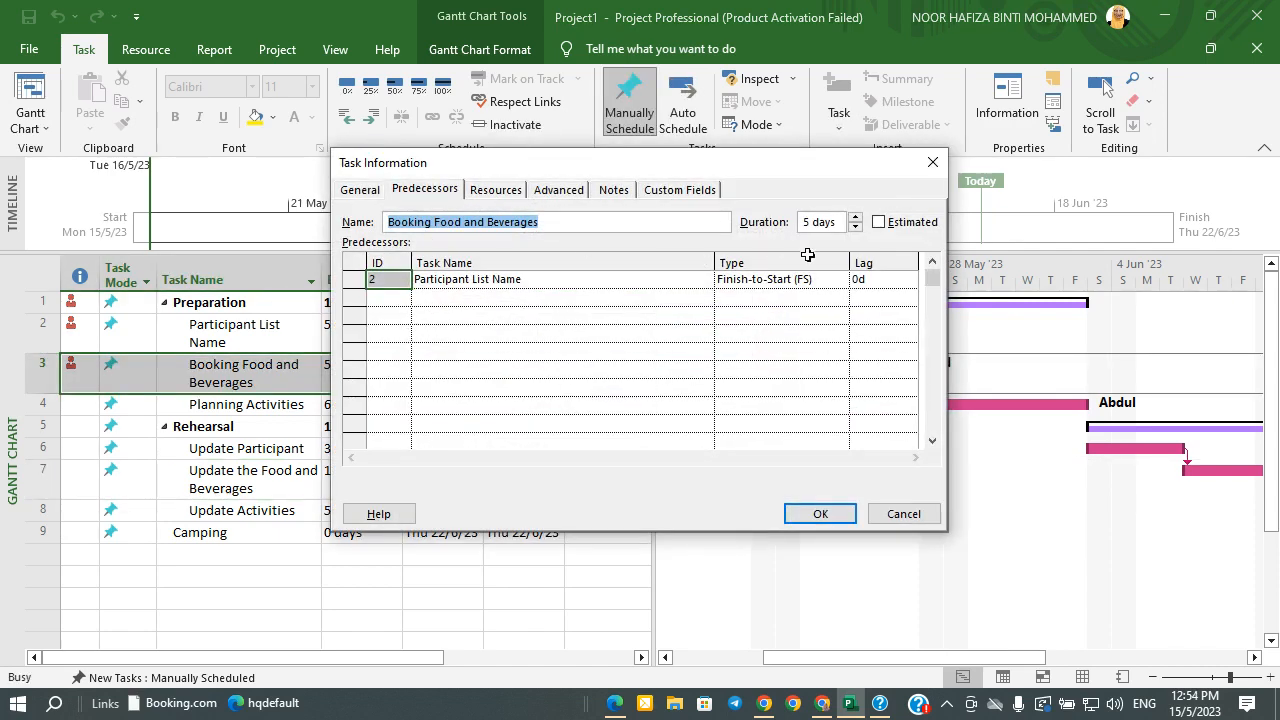
pyautogui.click(830, 281)
pyautogui.click(840, 281)
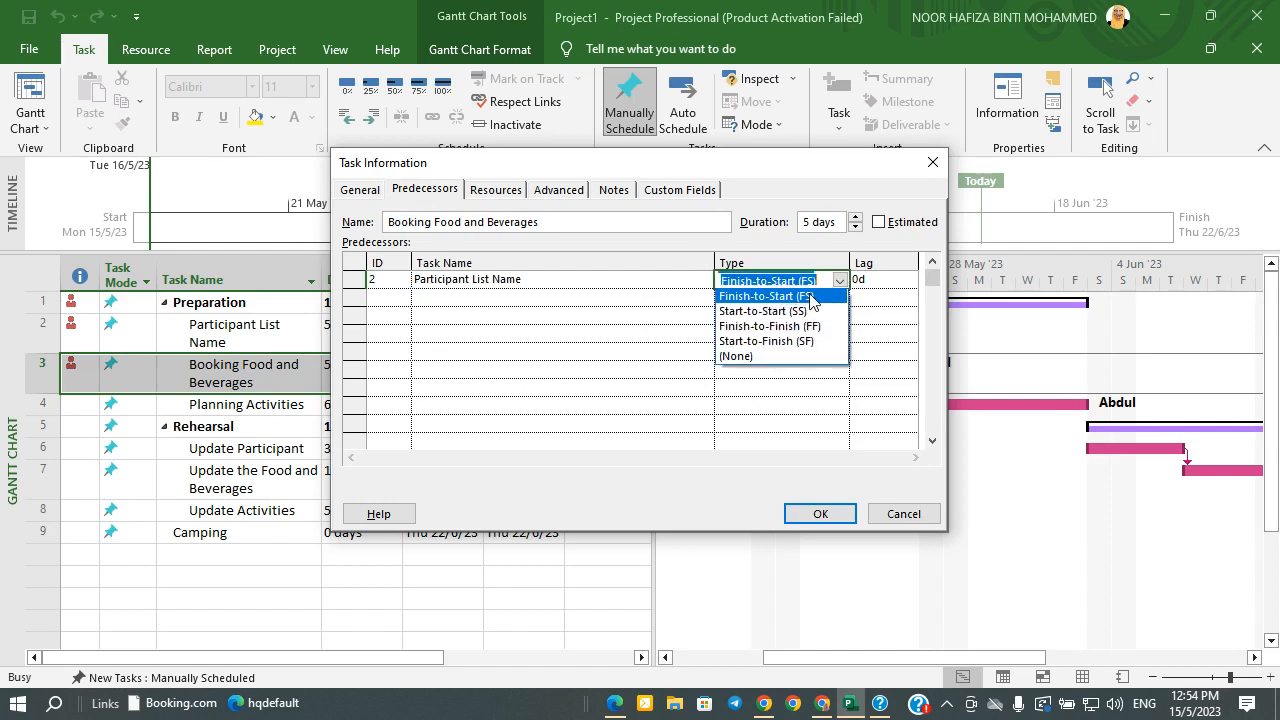
pyautogui.click(797, 311)
pyautogui.click(822, 514)
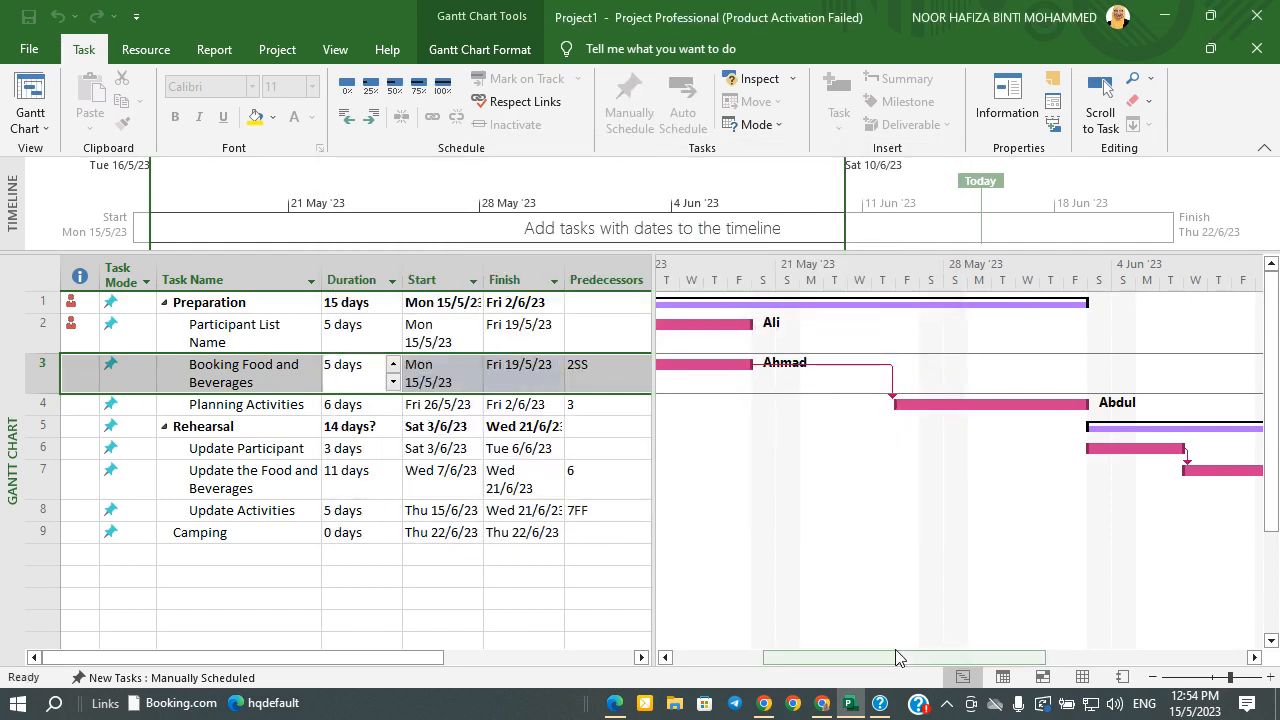
# Set the start date of the Planning Activities task to Sat 20/5/23
pyautogui.moveTo(894, 659); pyautogui.dragTo(826, 657)
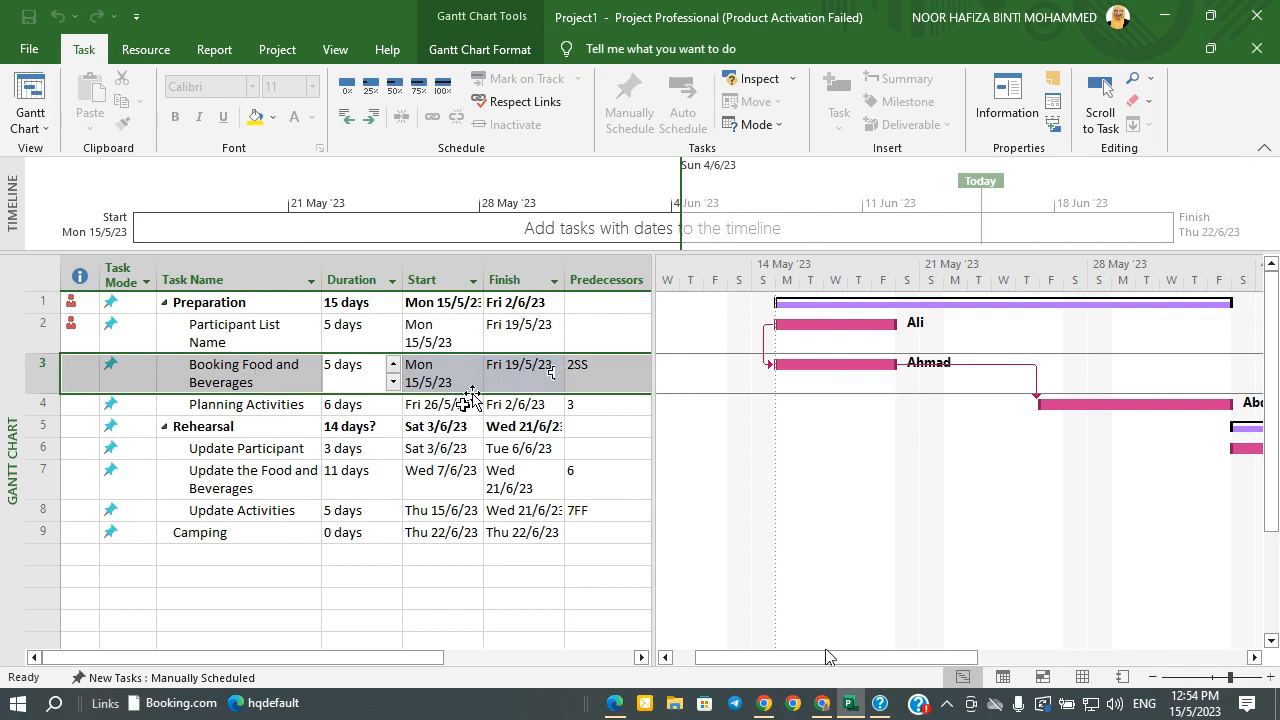
pyautogui.click(463, 404)
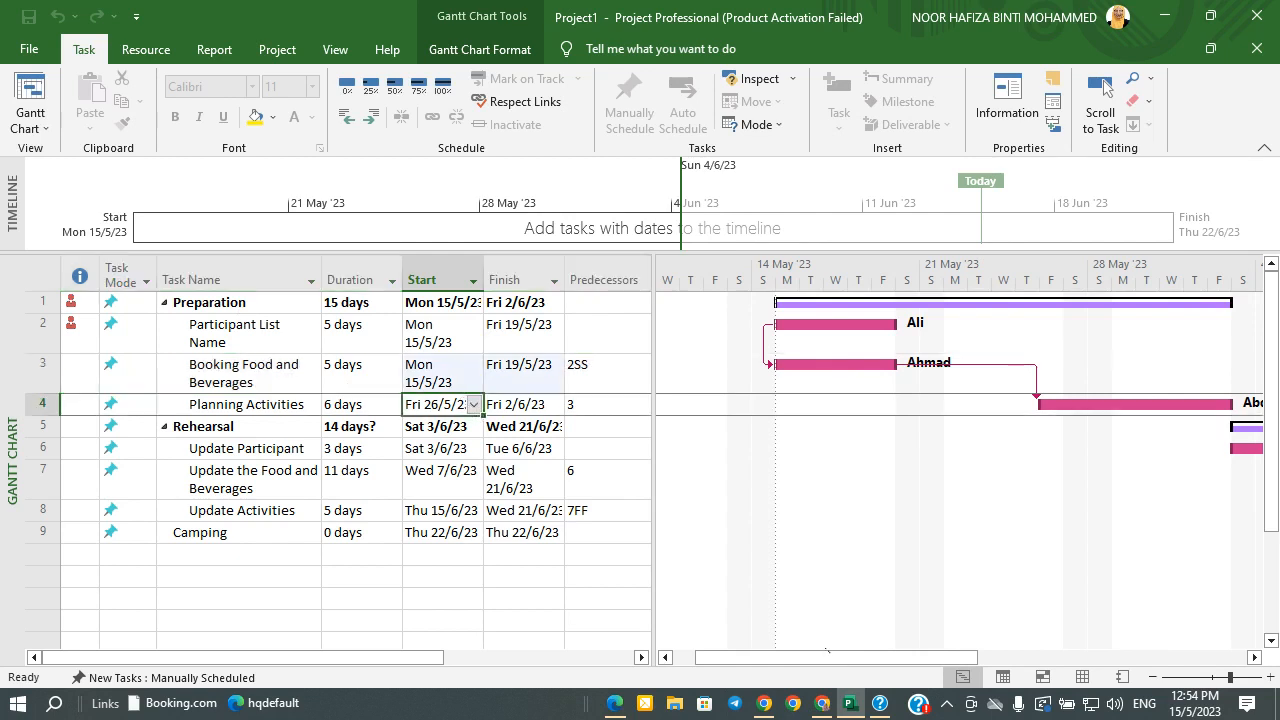
pyautogui.click(473, 404)
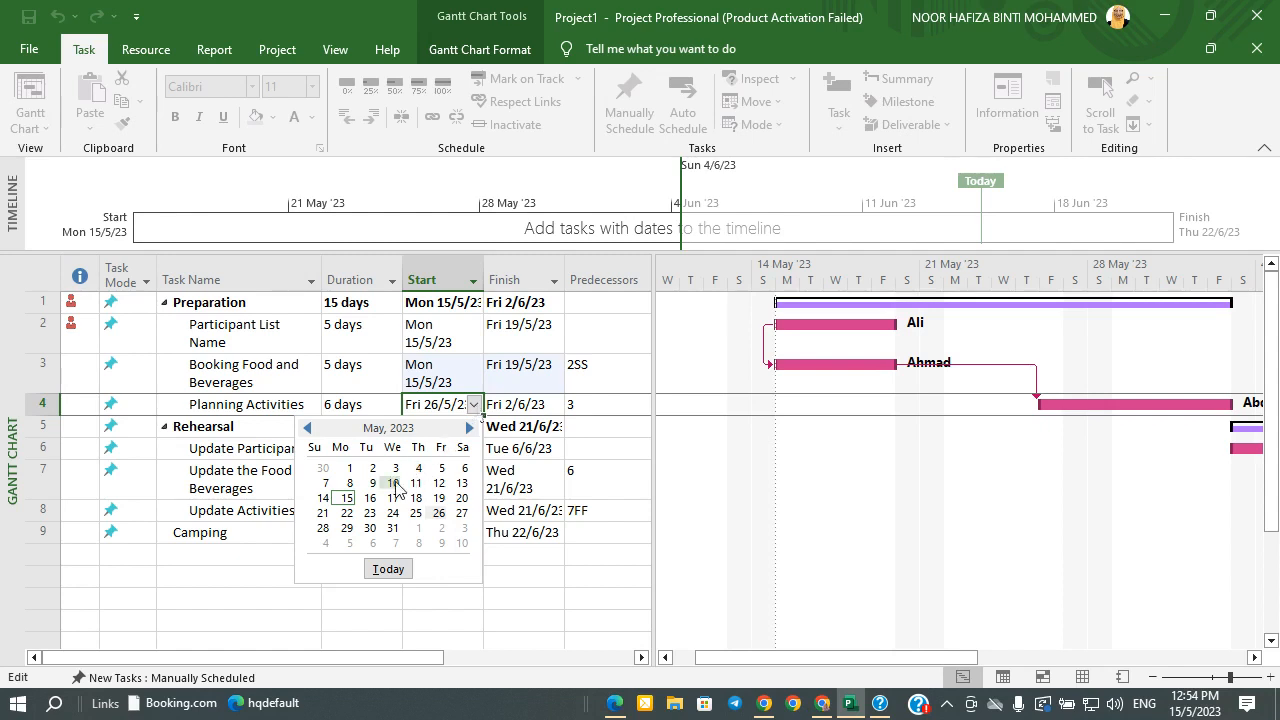
pyautogui.click(462, 498)
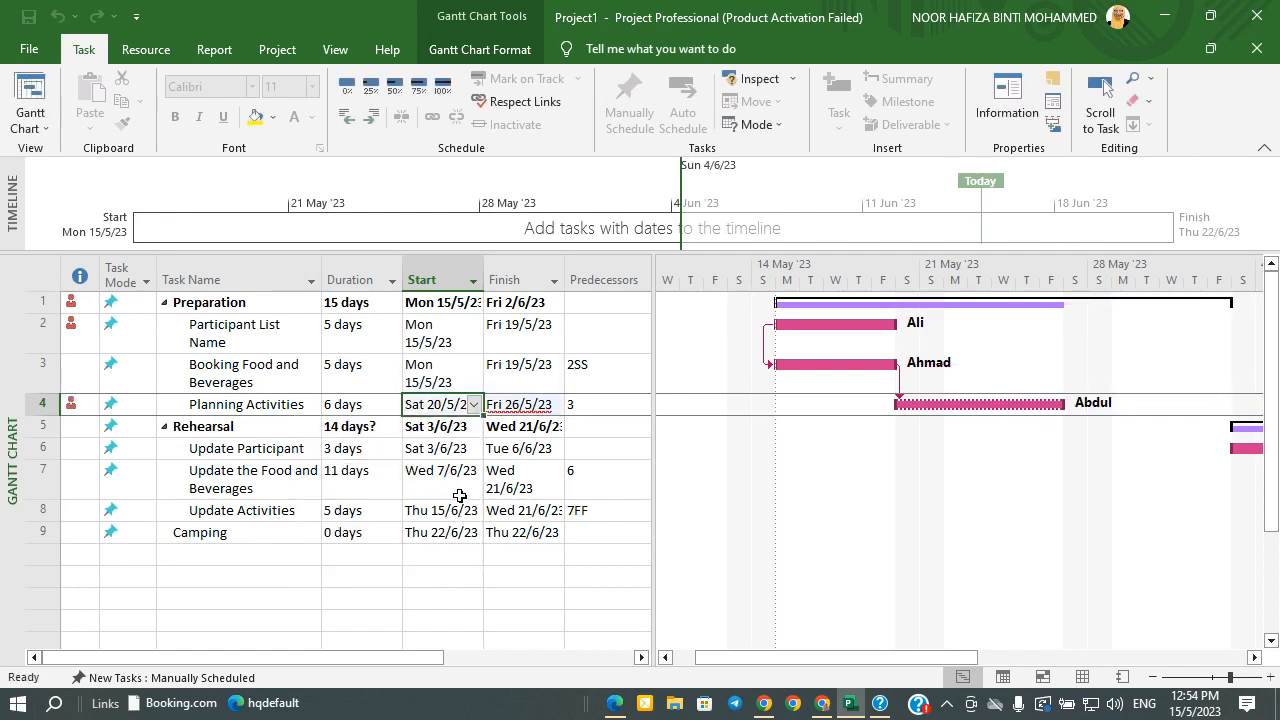
# Set the duration of the Planning Activities task to 11 days
pyautogui.click(385, 400)
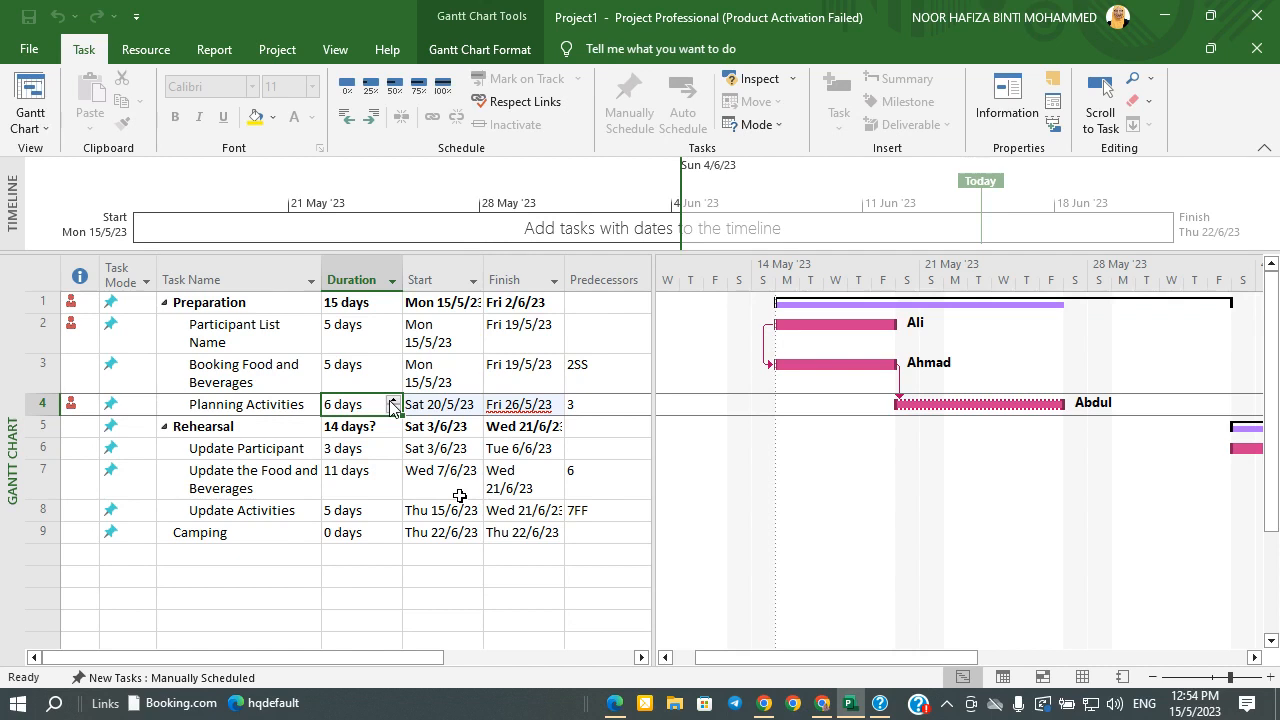
pyautogui.click(391, 401)
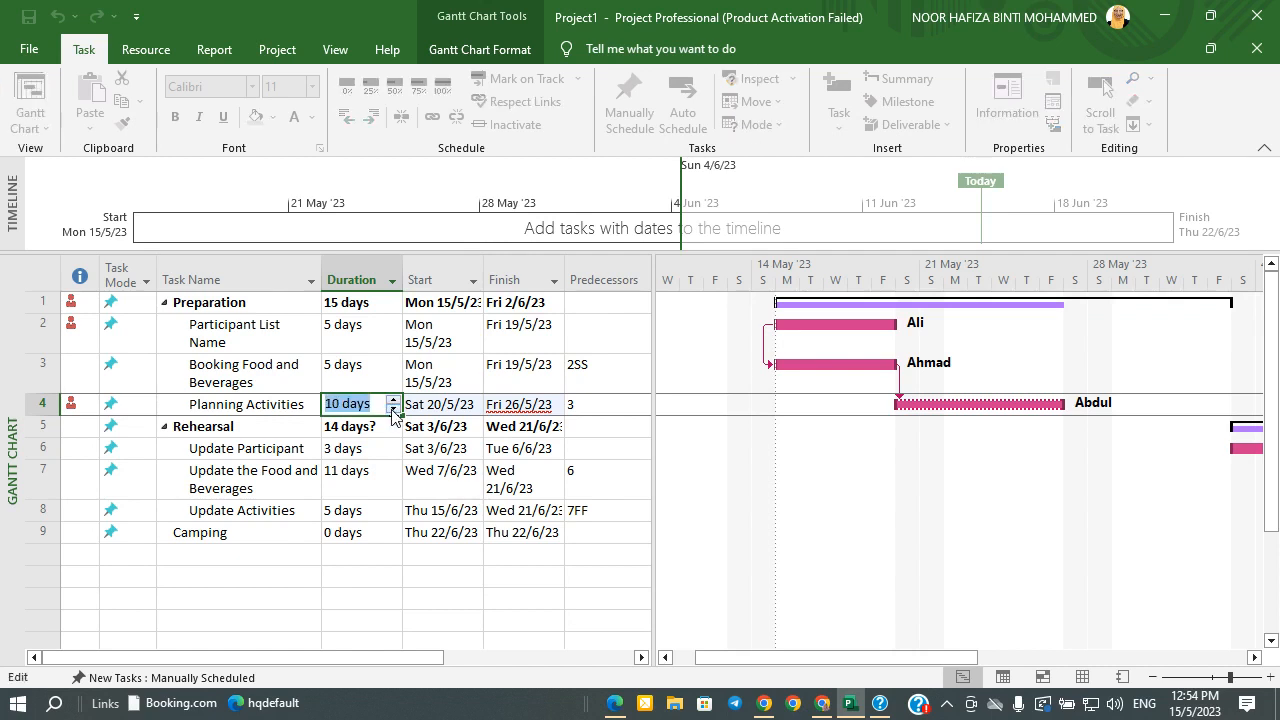
pyautogui.click(505, 558)
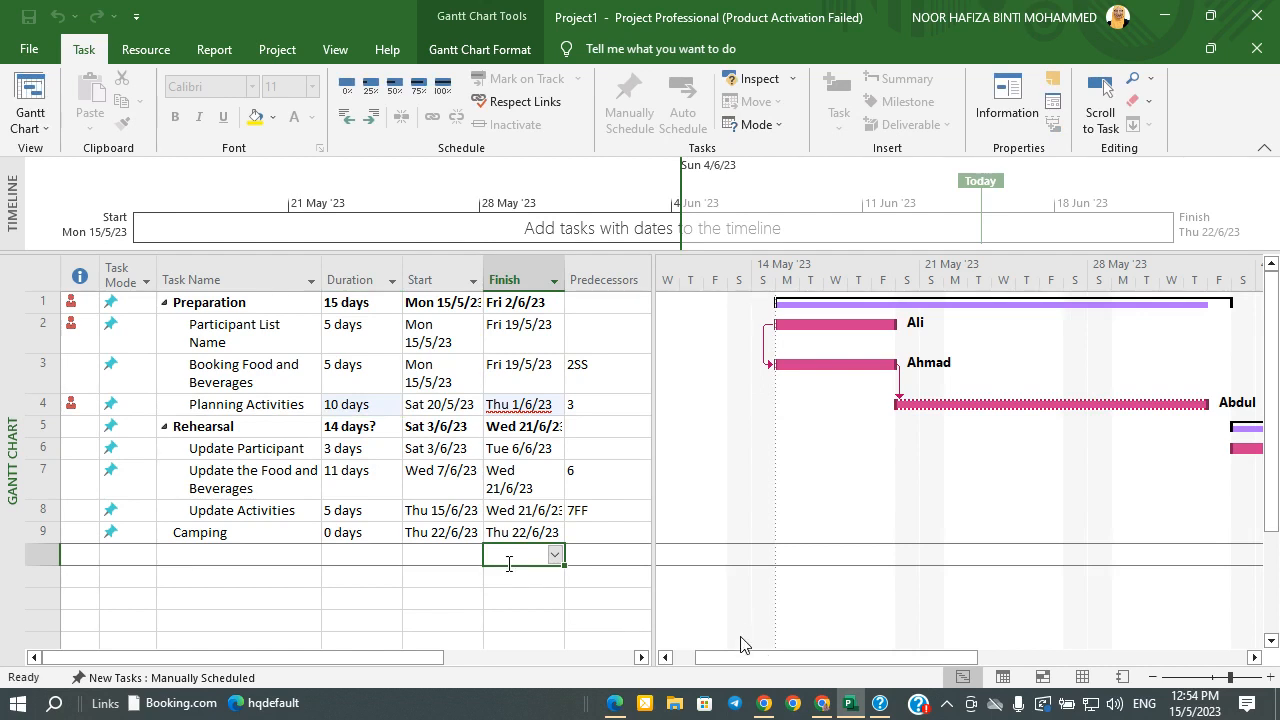
pyautogui.click(370, 404)
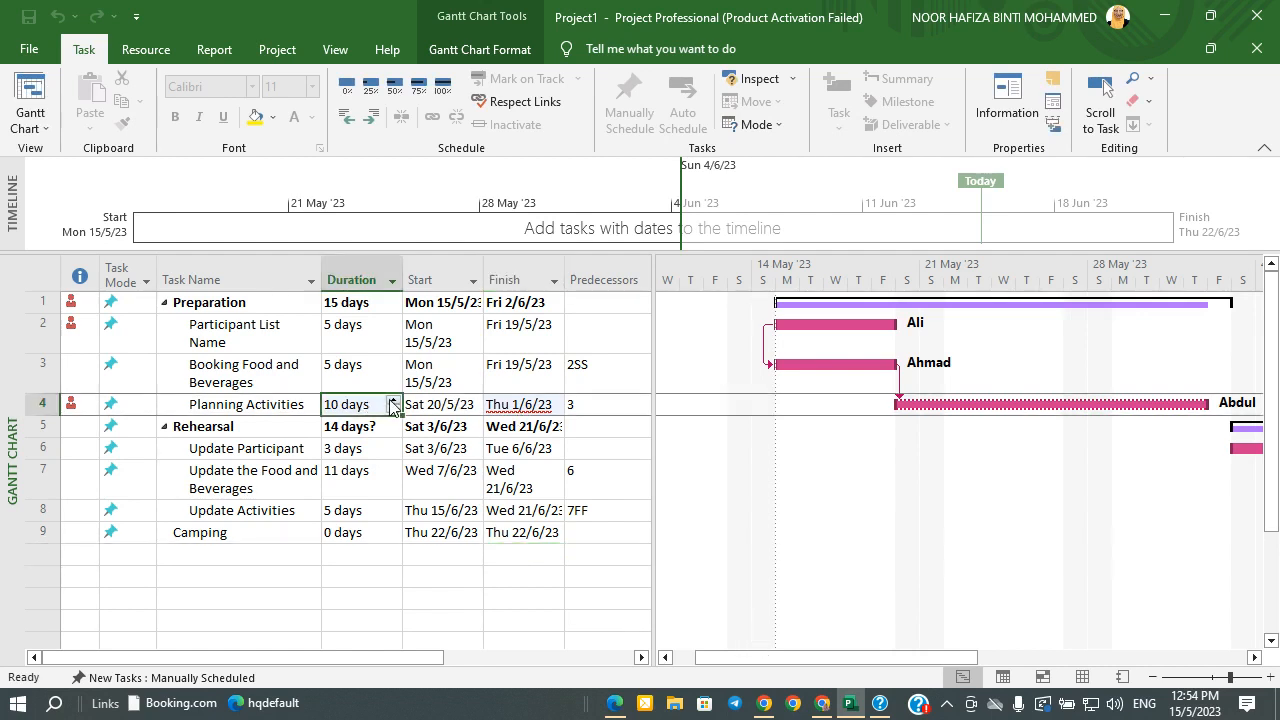
pyautogui.click(394, 399)
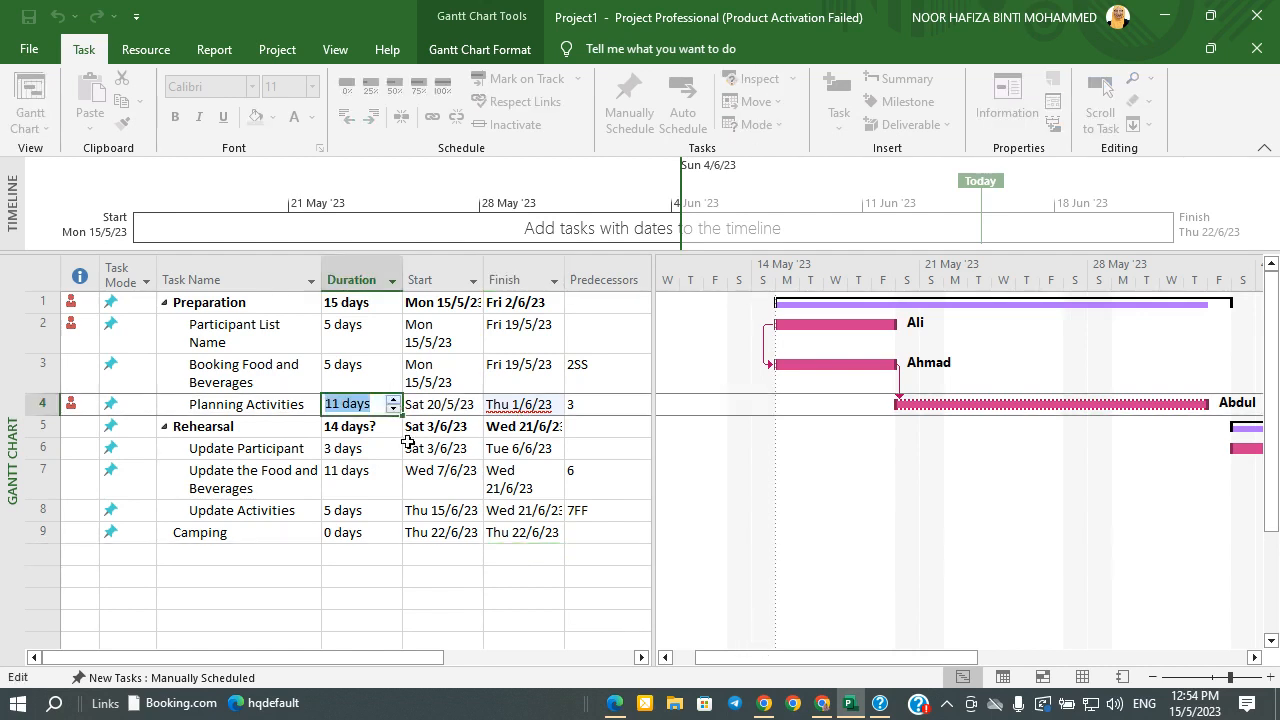
pyautogui.click(570, 583)
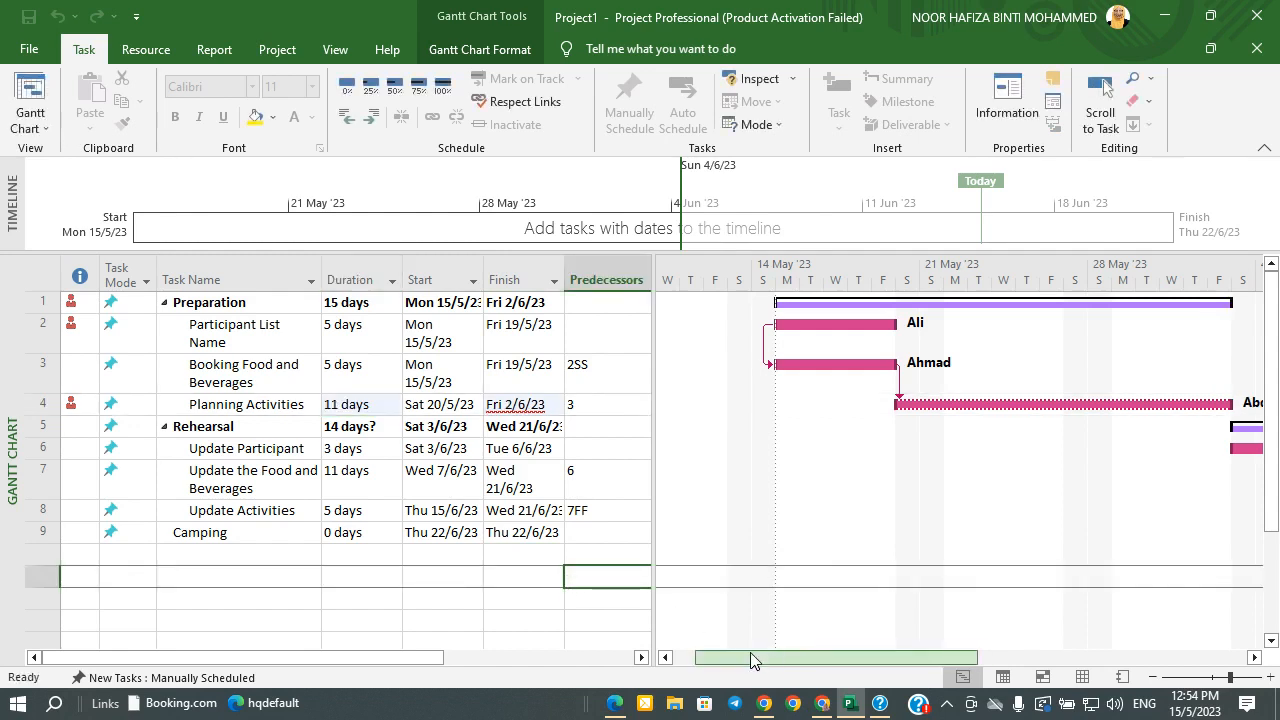
# Link the Camping milestone to Update Activities as its Finish-to-Start (FS) predecessor and apply the task changes
pyautogui.moveTo(750, 660); pyautogui.dragTo(804, 660)
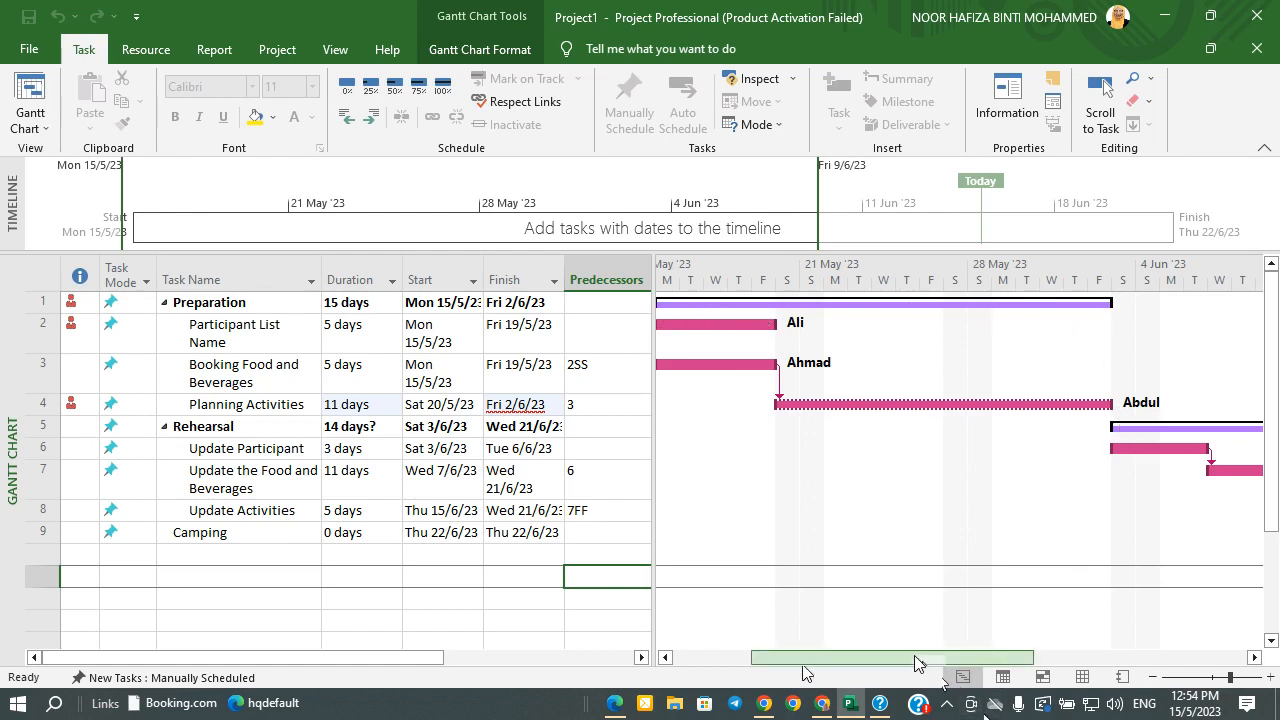
pyautogui.moveTo(914, 663); pyautogui.dragTo(1133, 663)
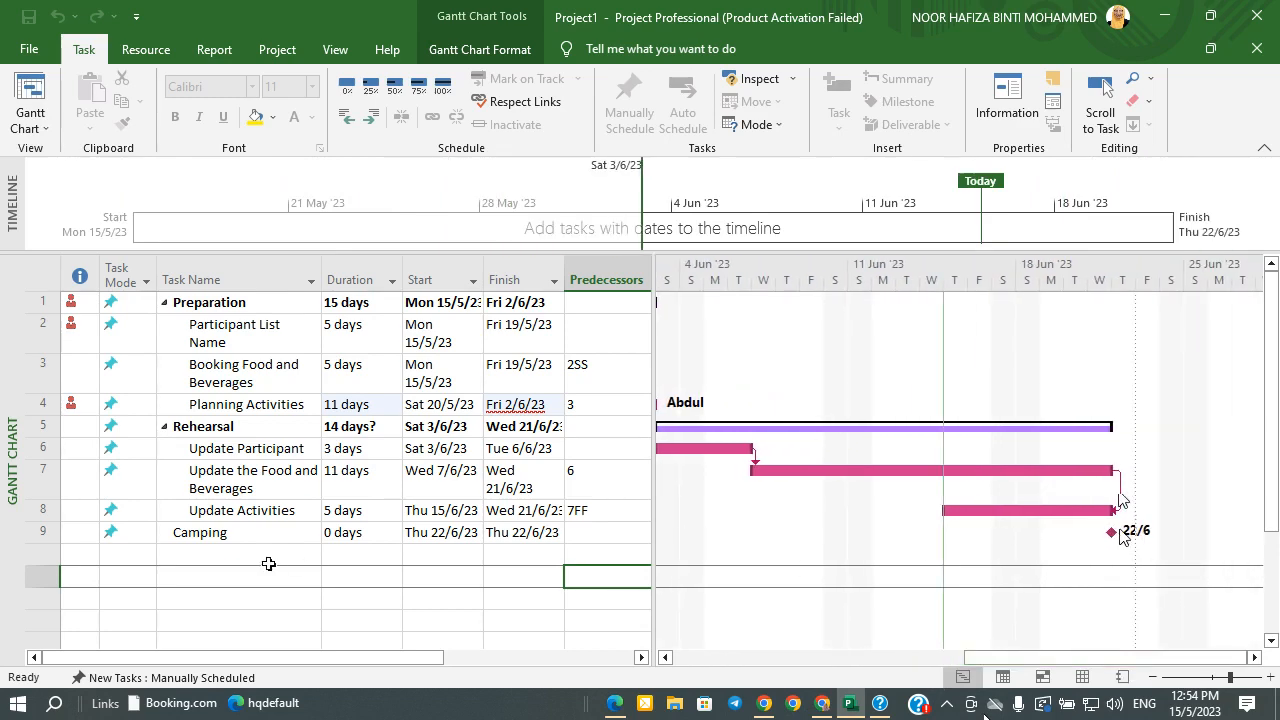
pyautogui.click(245, 533)
pyautogui.doubleClick(249, 537)
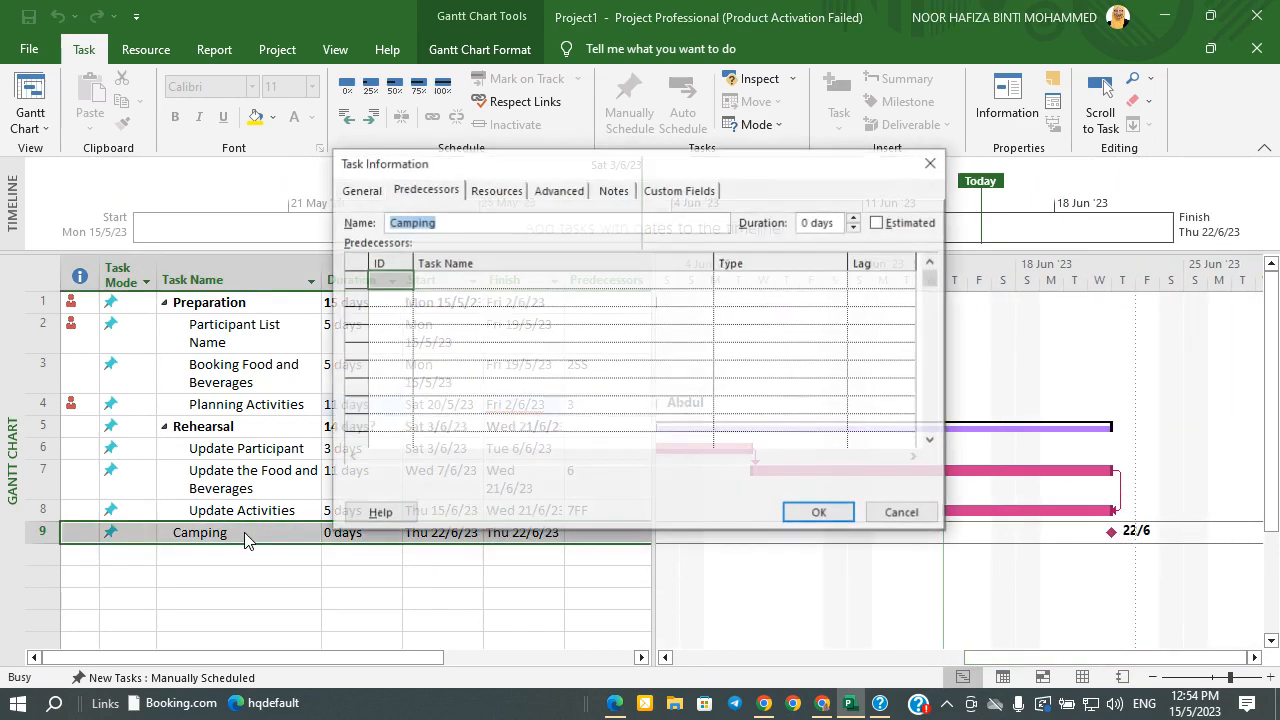
pyautogui.click(448, 195)
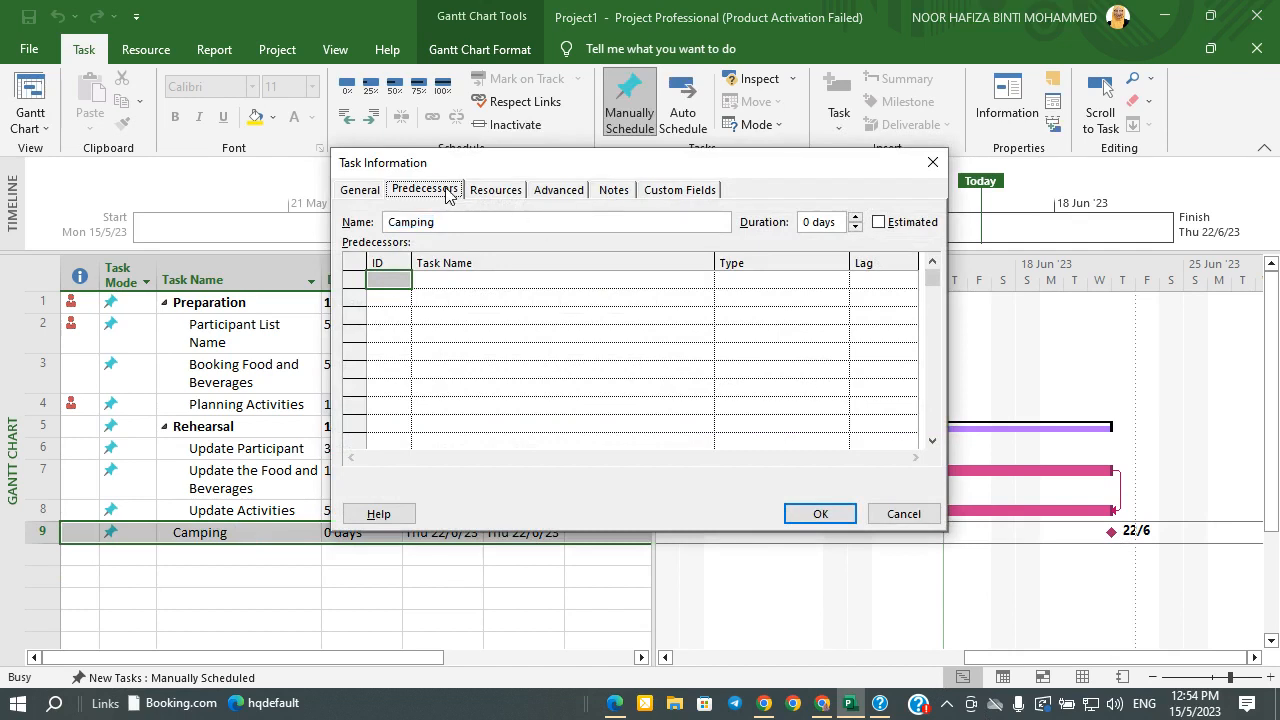
pyautogui.click(560, 277)
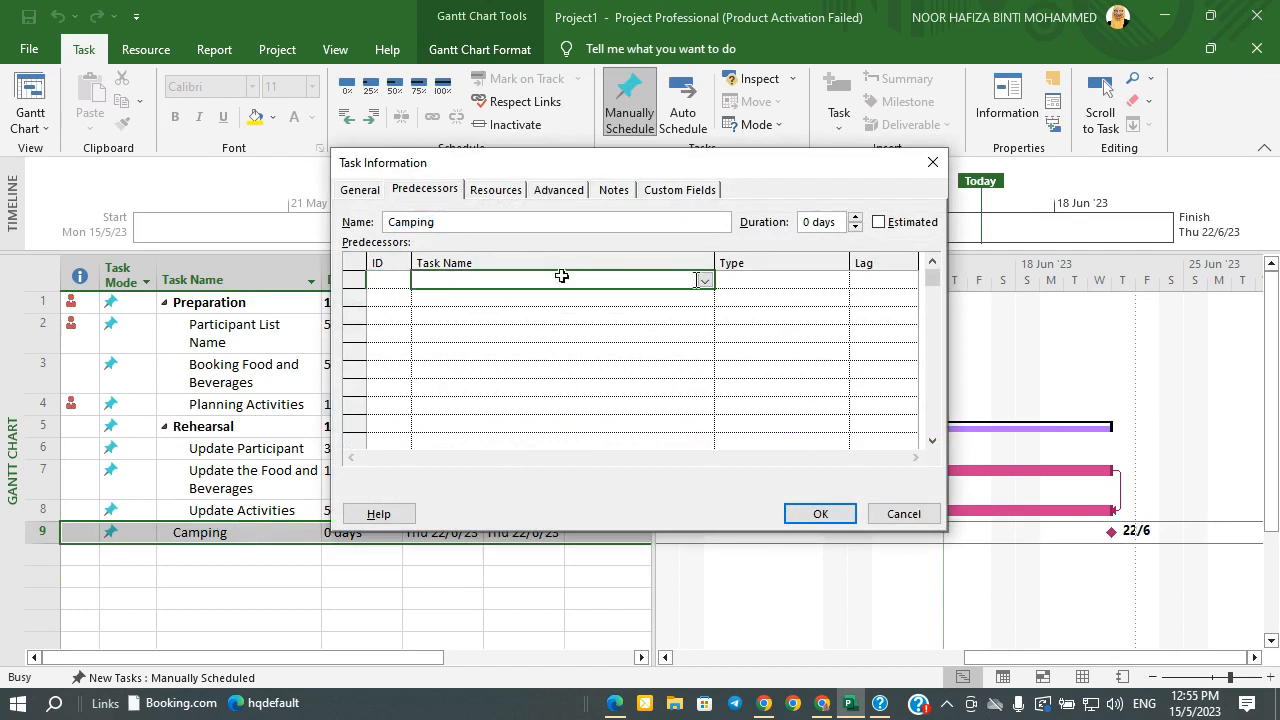
pyautogui.click(704, 280)
pyautogui.click(403, 429)
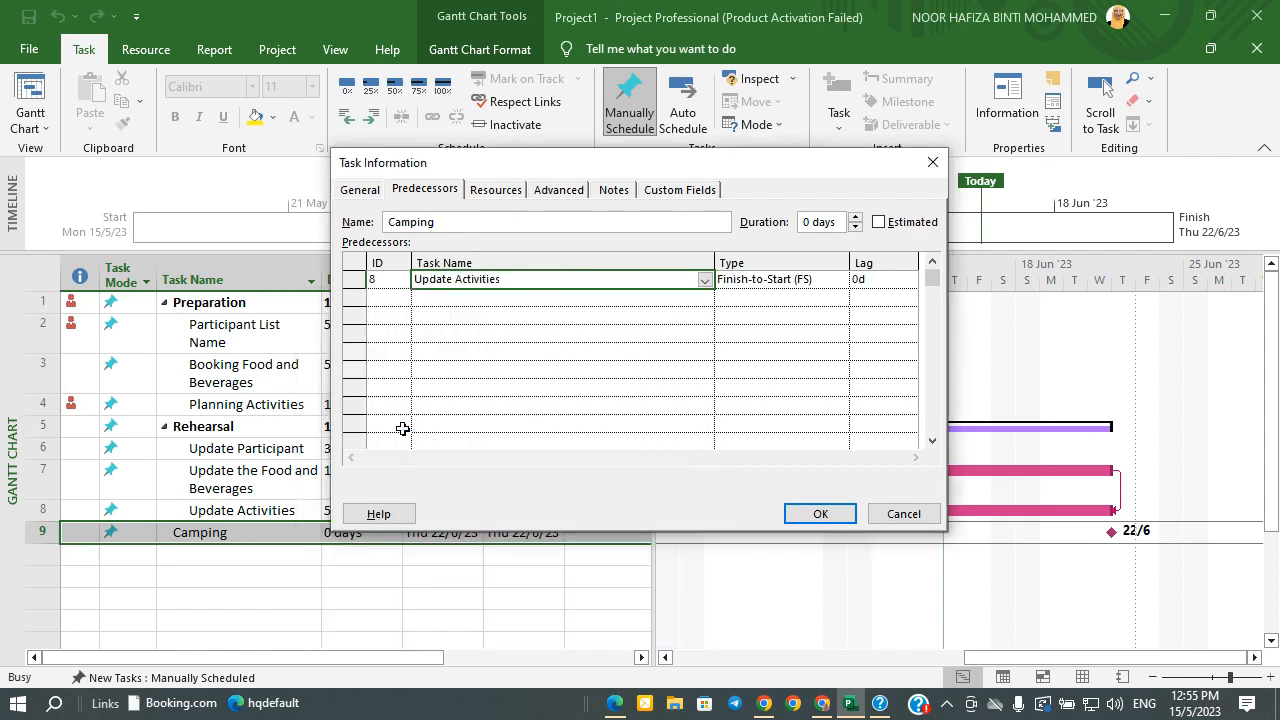
pyautogui.click(821, 513)
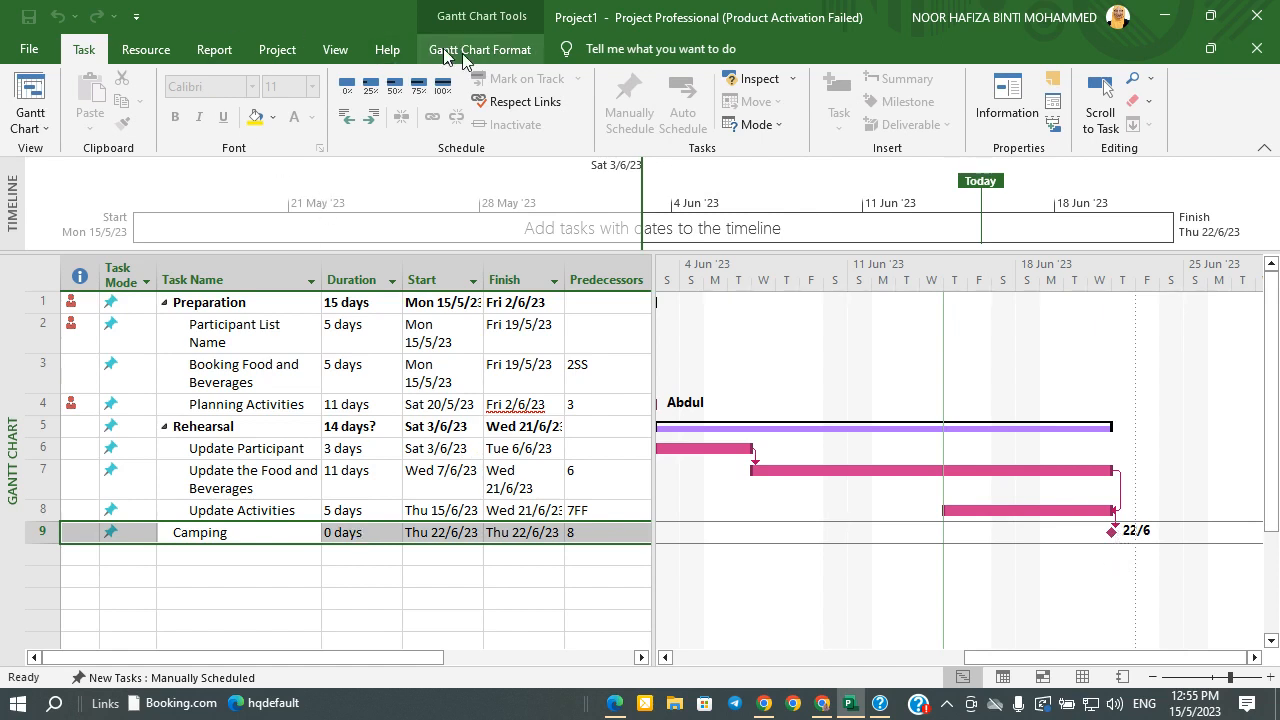
# Review the project in the Resource Usage, Resource Sheet and Calendar views
pyautogui.click(337, 55)
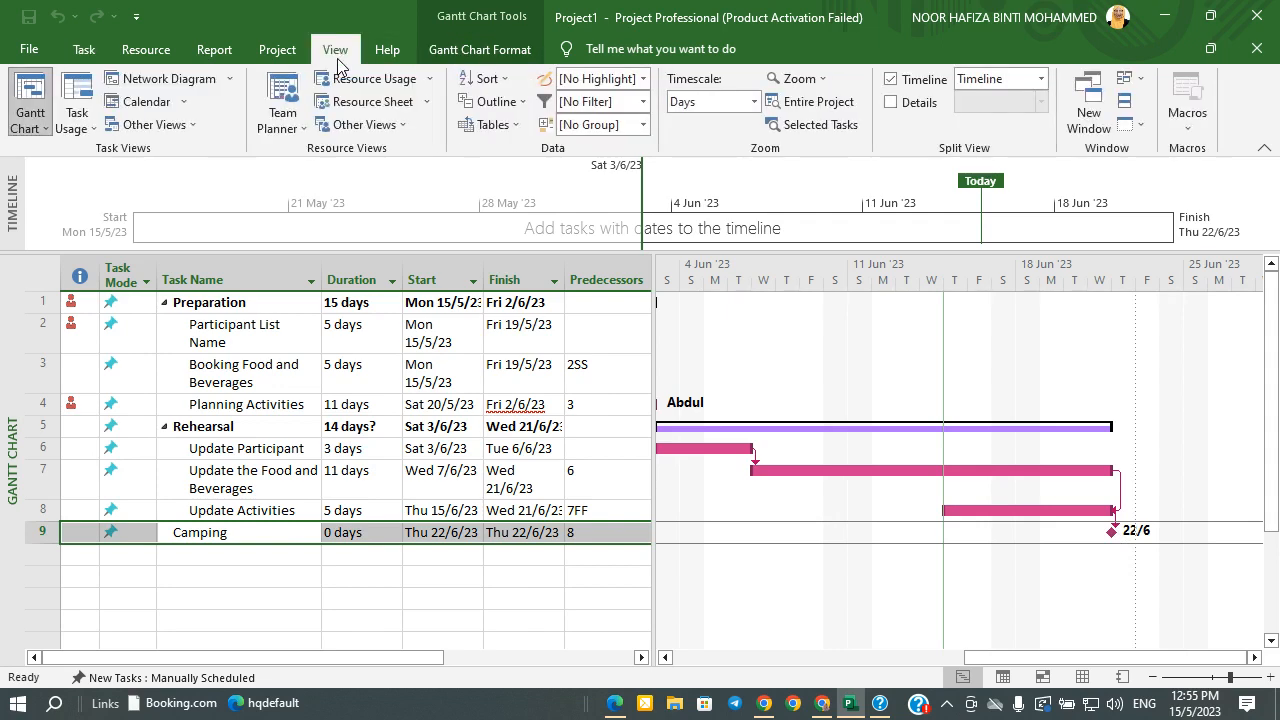
pyautogui.click(372, 80)
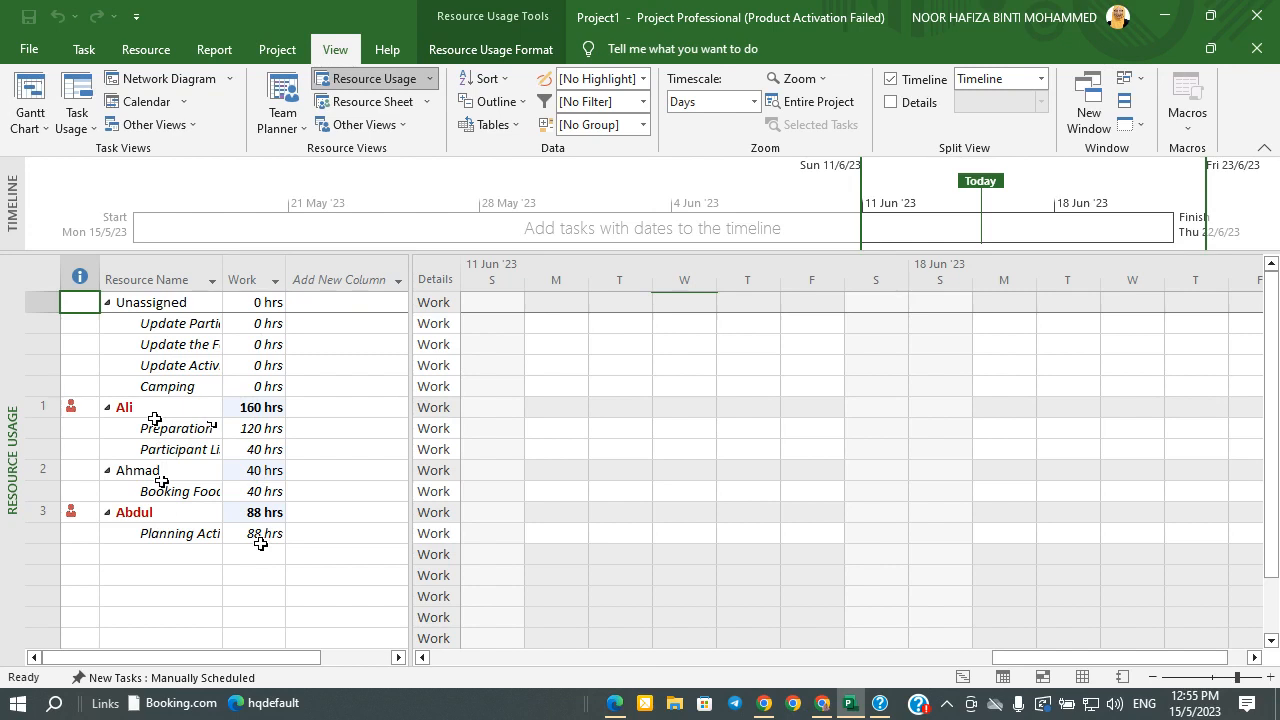
pyautogui.click(385, 101)
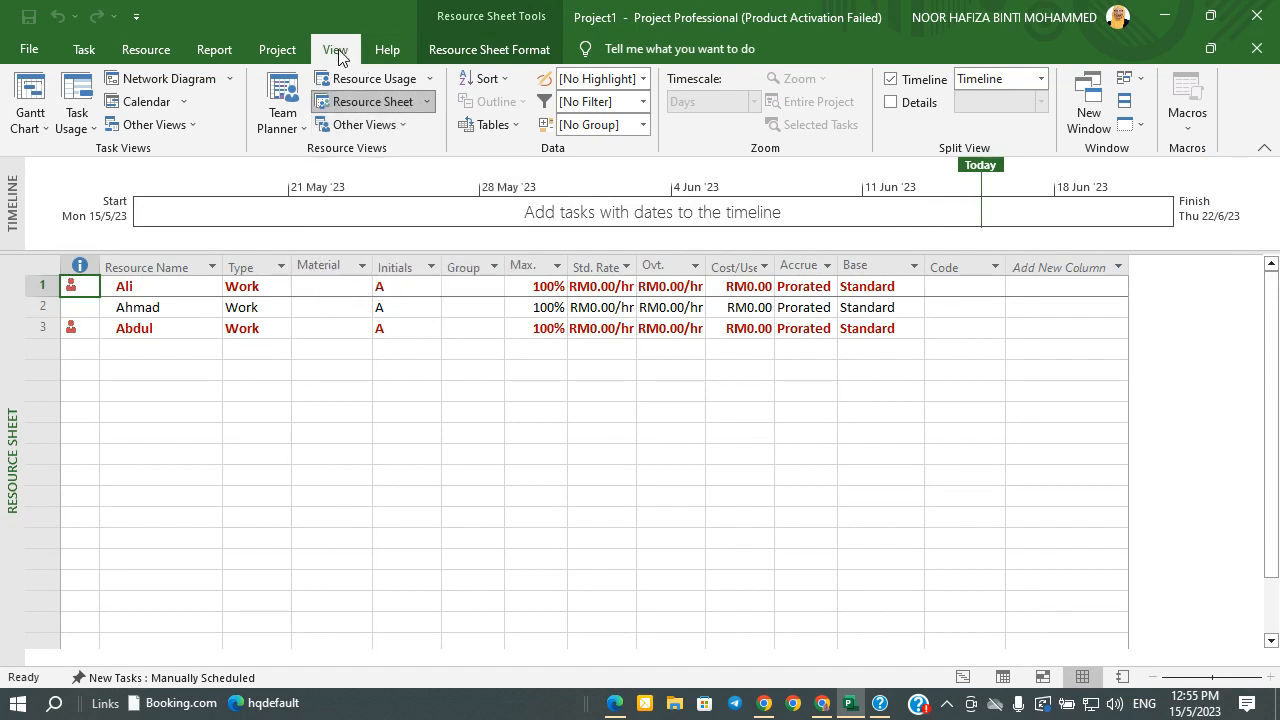
pyautogui.click(178, 102)
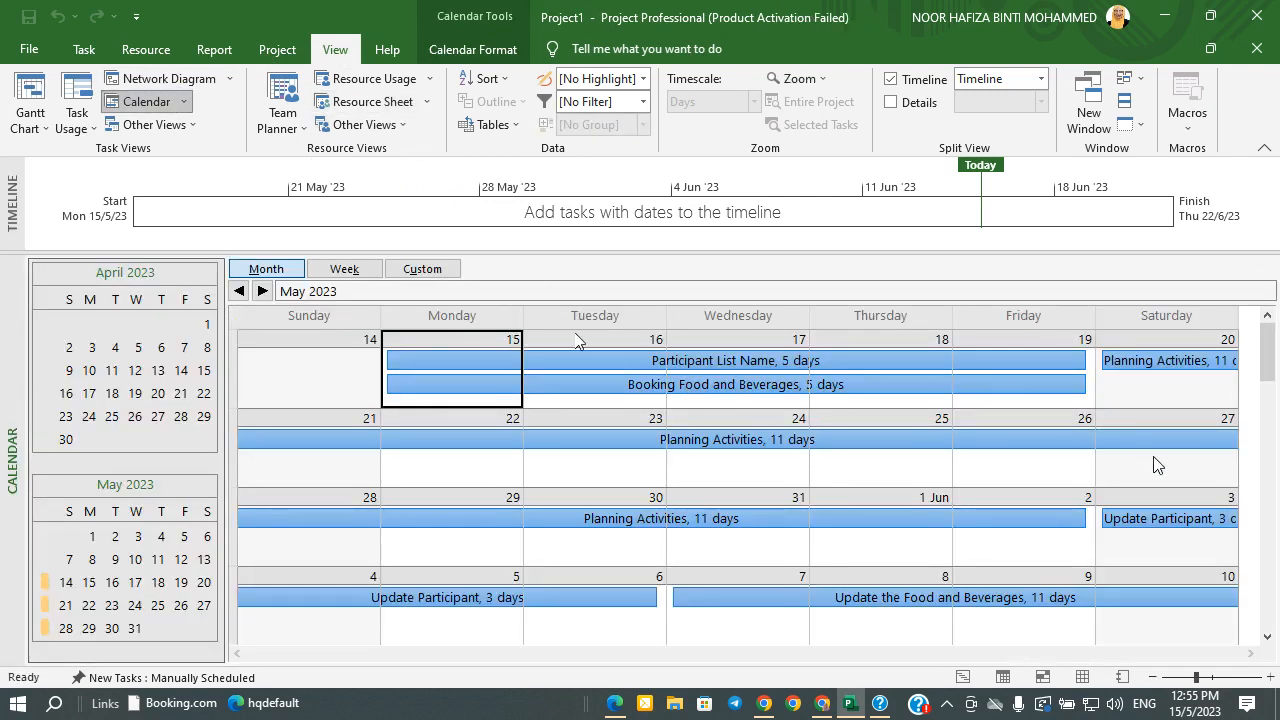
pyautogui.click(86, 50)
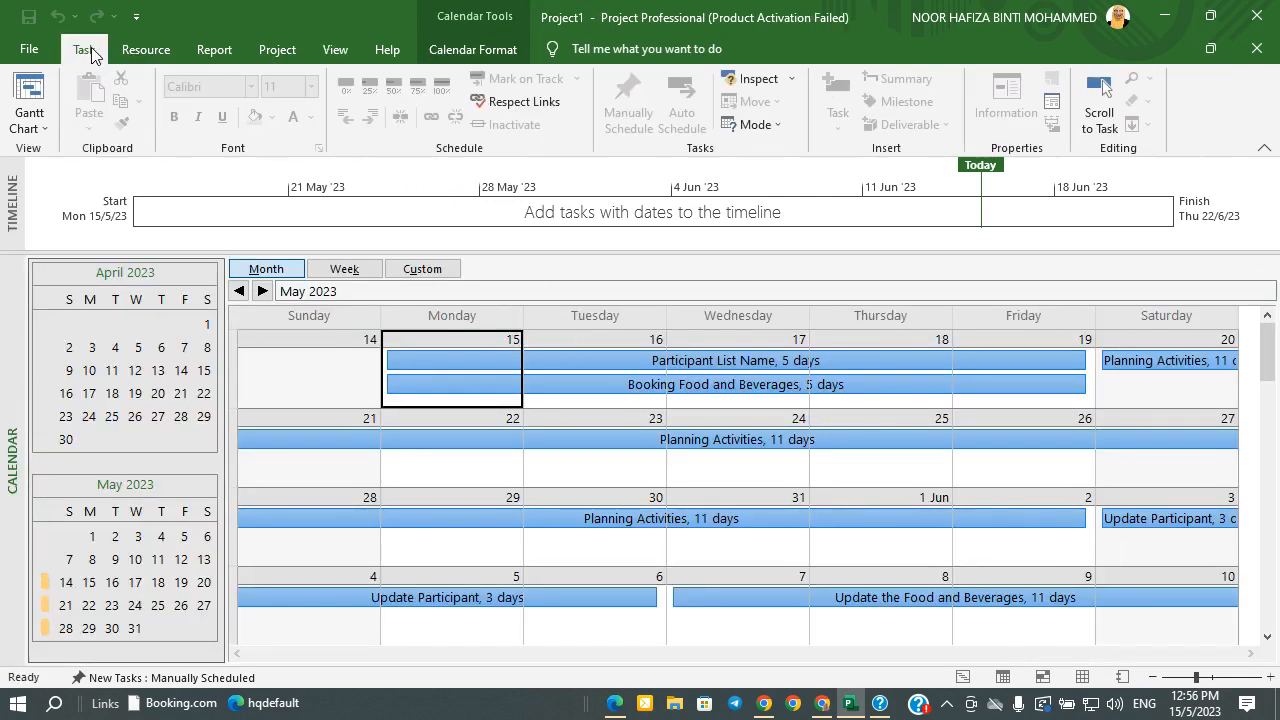
pyautogui.click(337, 52)
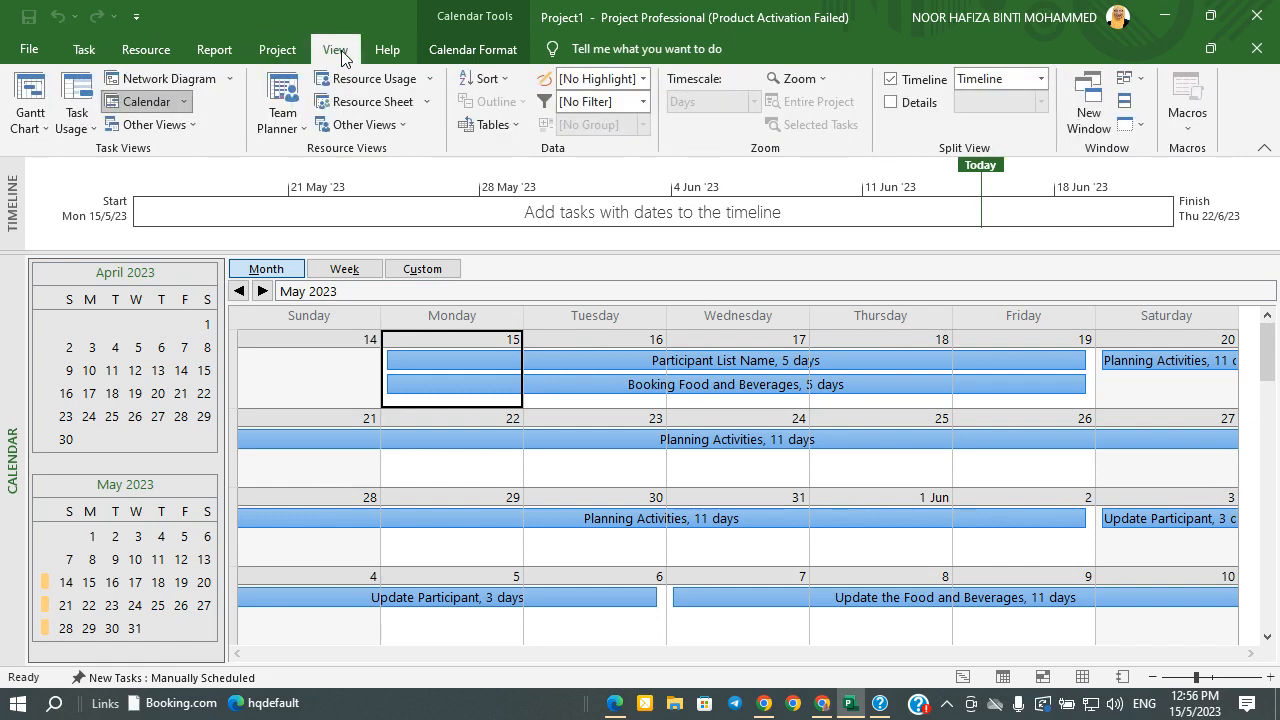
pyautogui.click(284, 50)
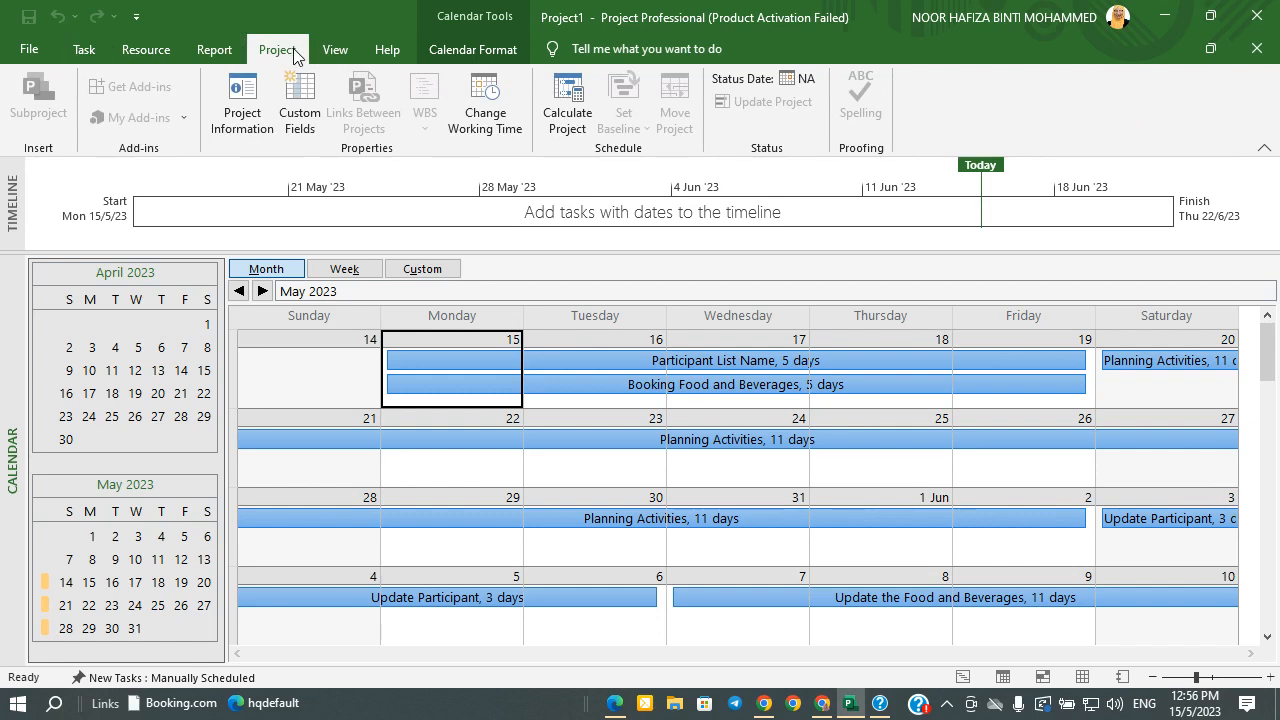
pyautogui.click(88, 51)
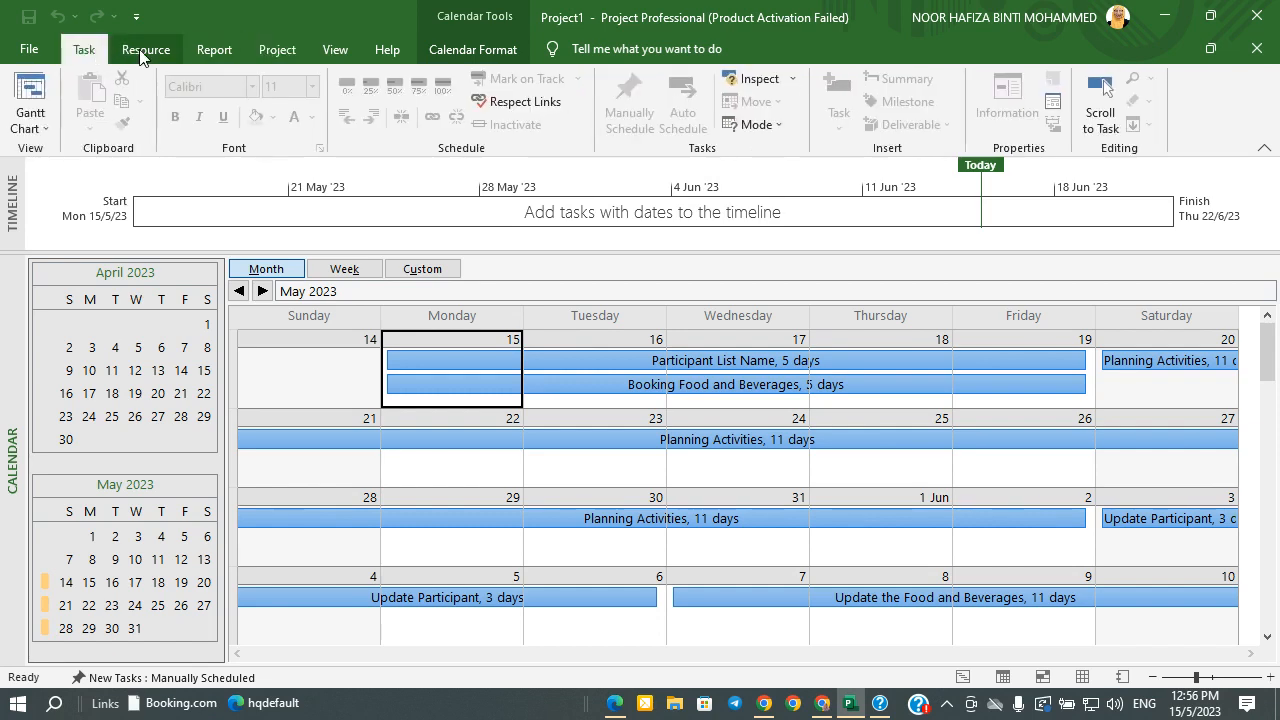
pyautogui.click(142, 50)
pyautogui.click(452, 50)
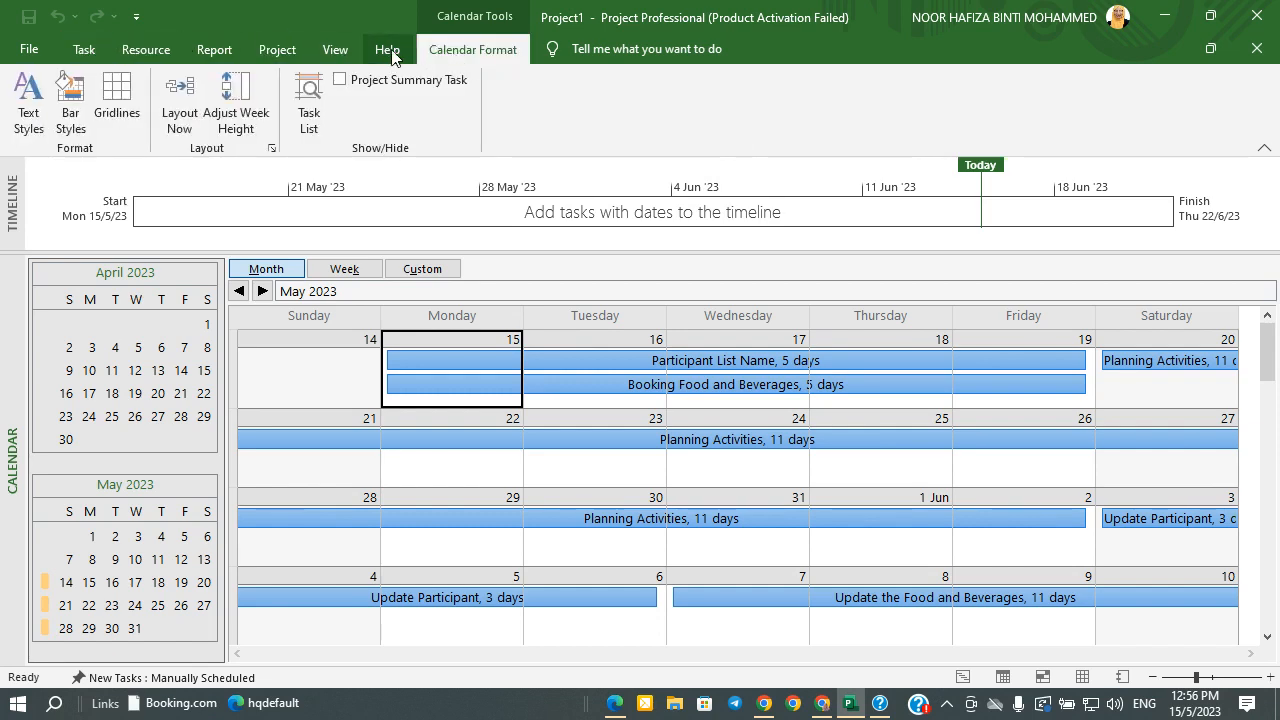
# Display the project in the custom Gantt view named View
pyautogui.click(322, 52)
pyautogui.click(30, 122)
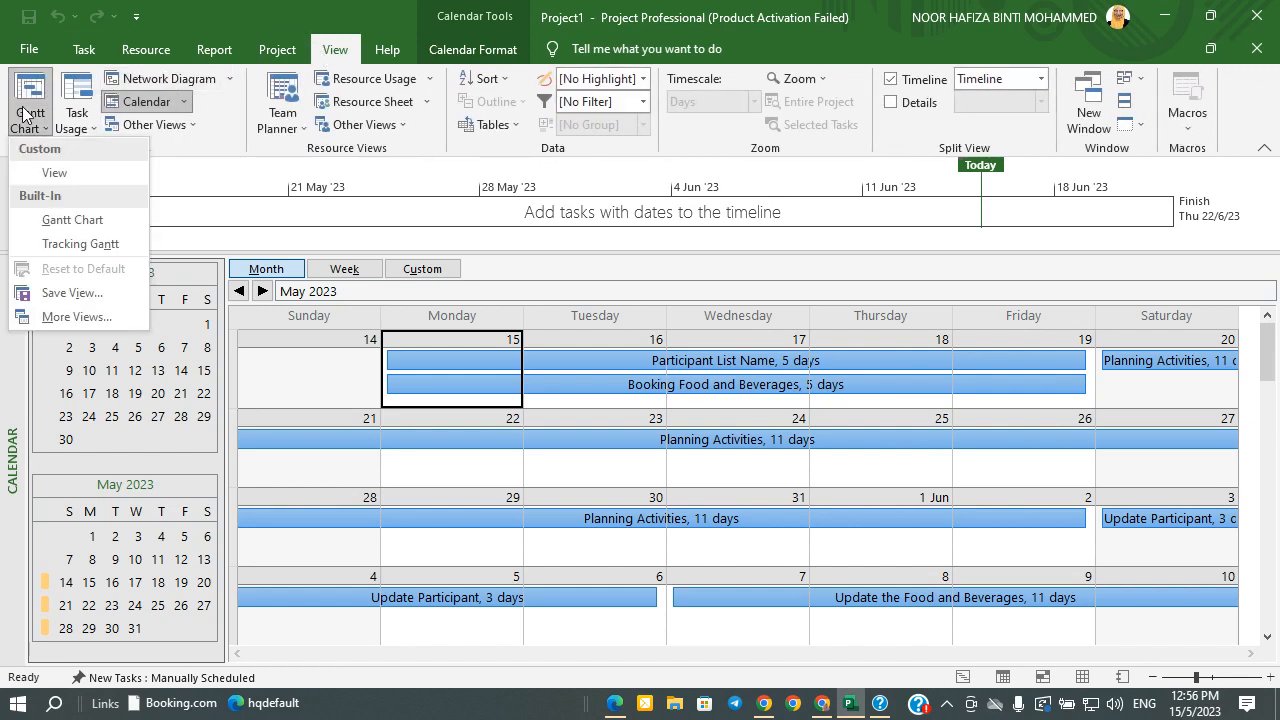
pyautogui.click(54, 172)
# Open the Standard calendar's working time settings and examine the new base calendar and scheduling options without changing them
pyautogui.click(276, 50)
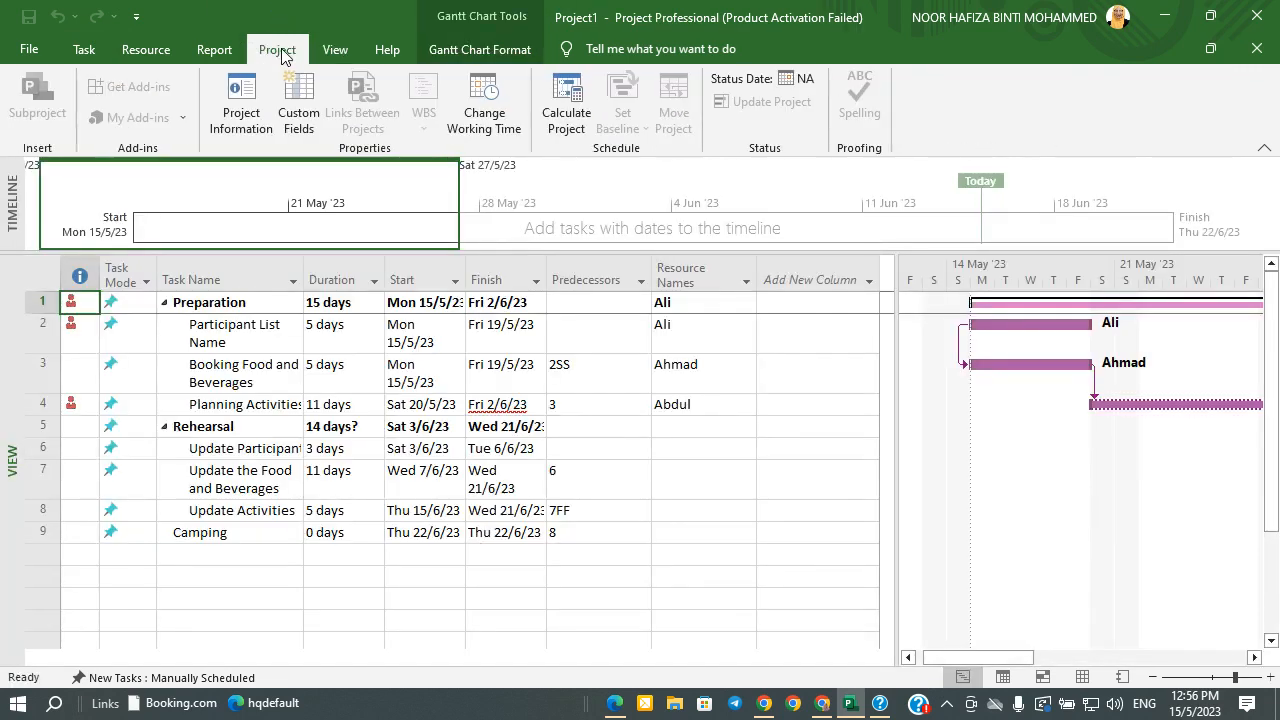
pyautogui.click(498, 120)
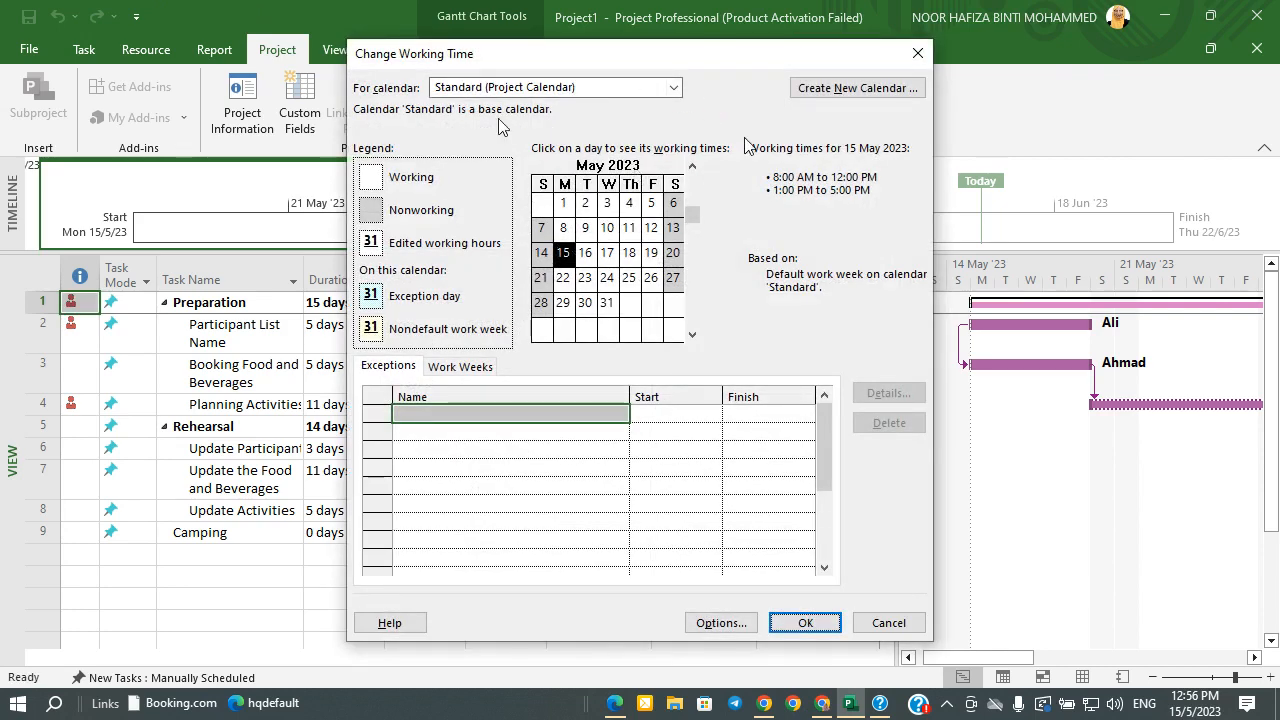
pyautogui.click(845, 92)
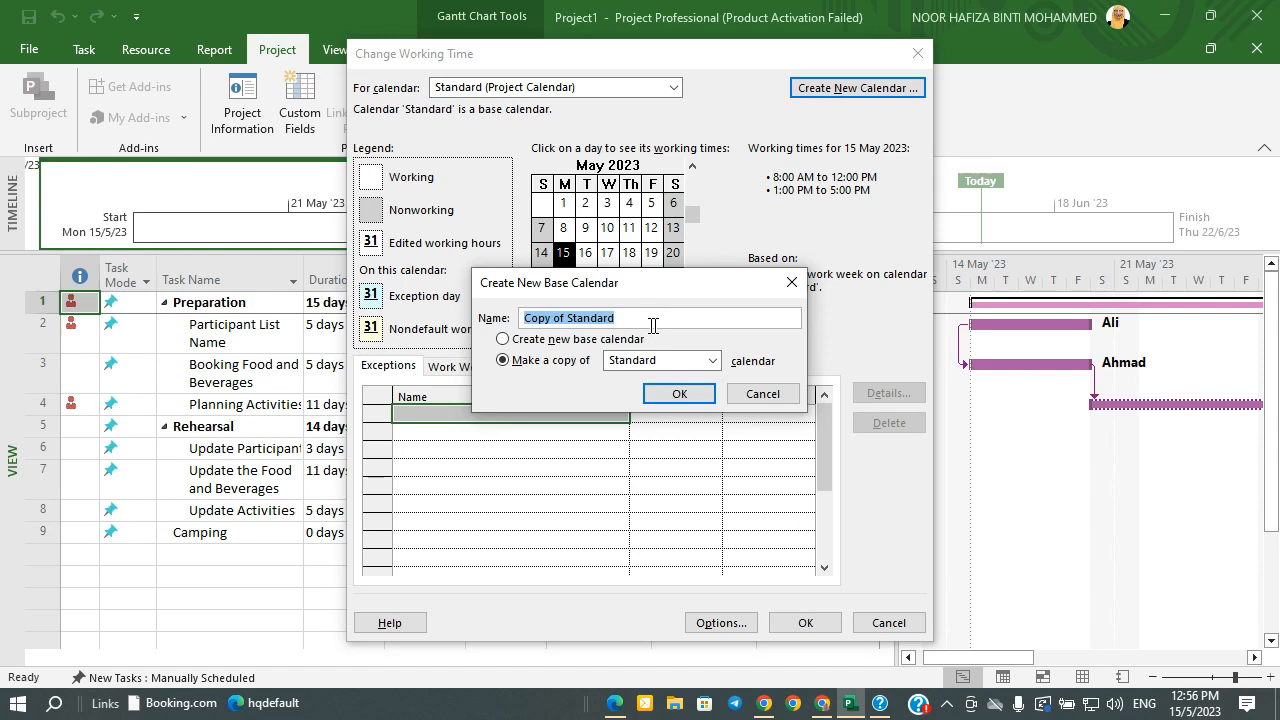
pyautogui.click(798, 288)
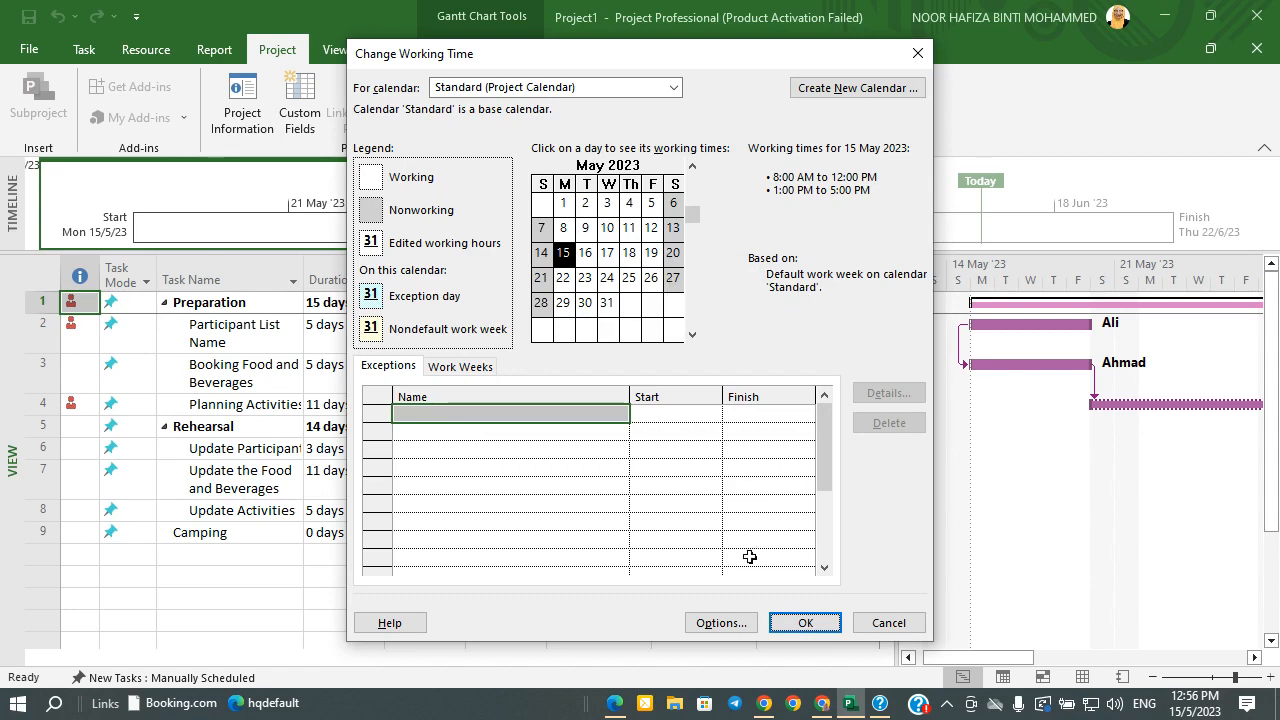
pyautogui.click(750, 622)
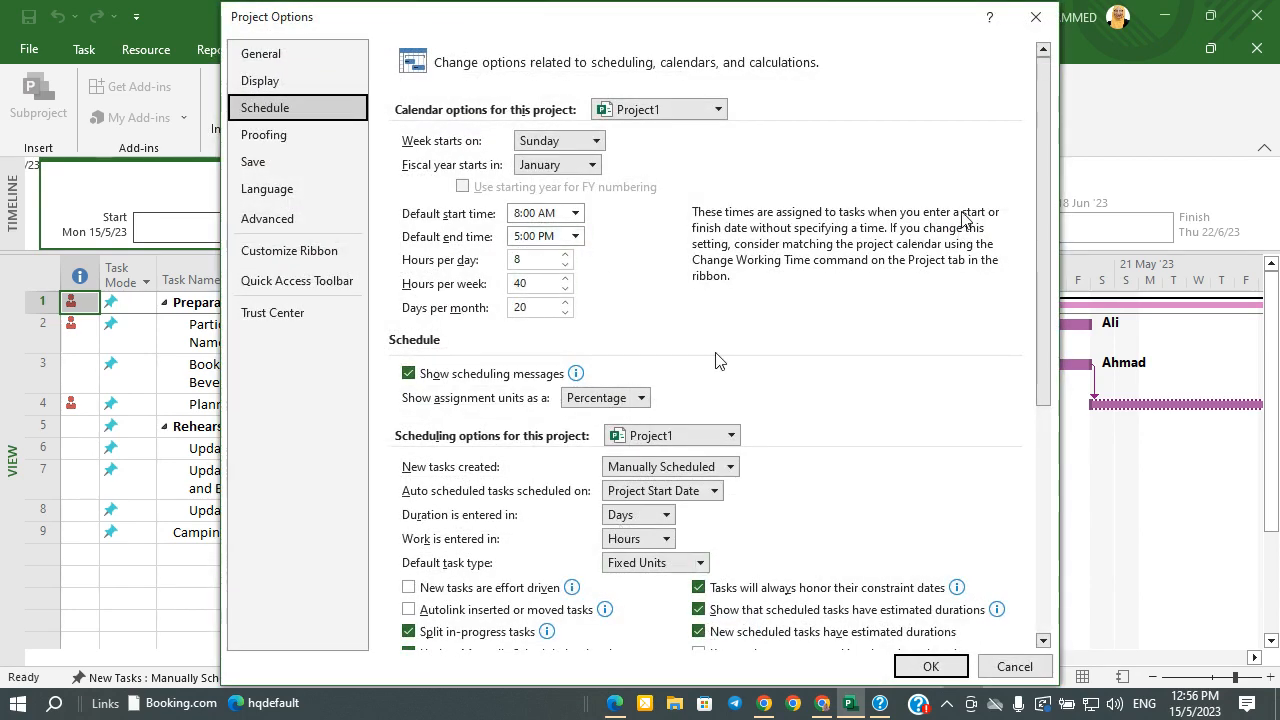
pyautogui.click(1036, 17)
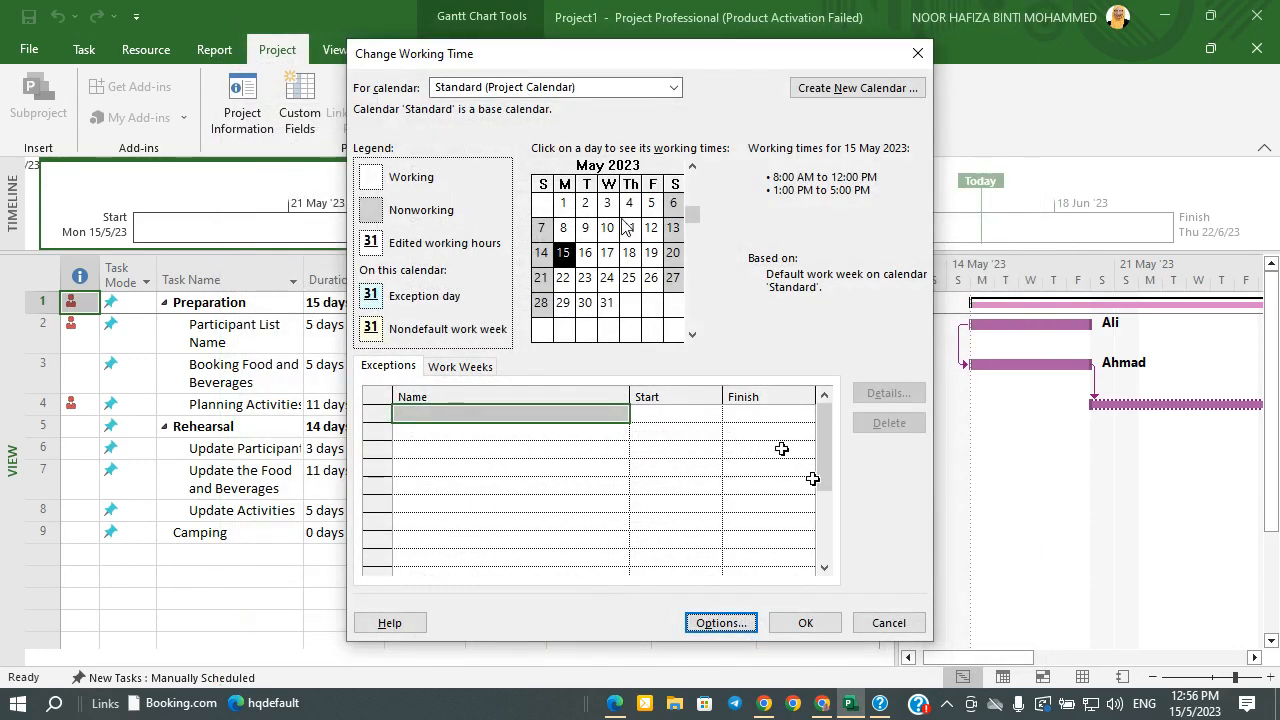
# Examine the Standard calendar's exception start date choices and the available calendars, and leave the working time settings without saving
pyautogui.moveTo(822, 480); pyautogui.dragTo(825, 417)
pyautogui.click(665, 411)
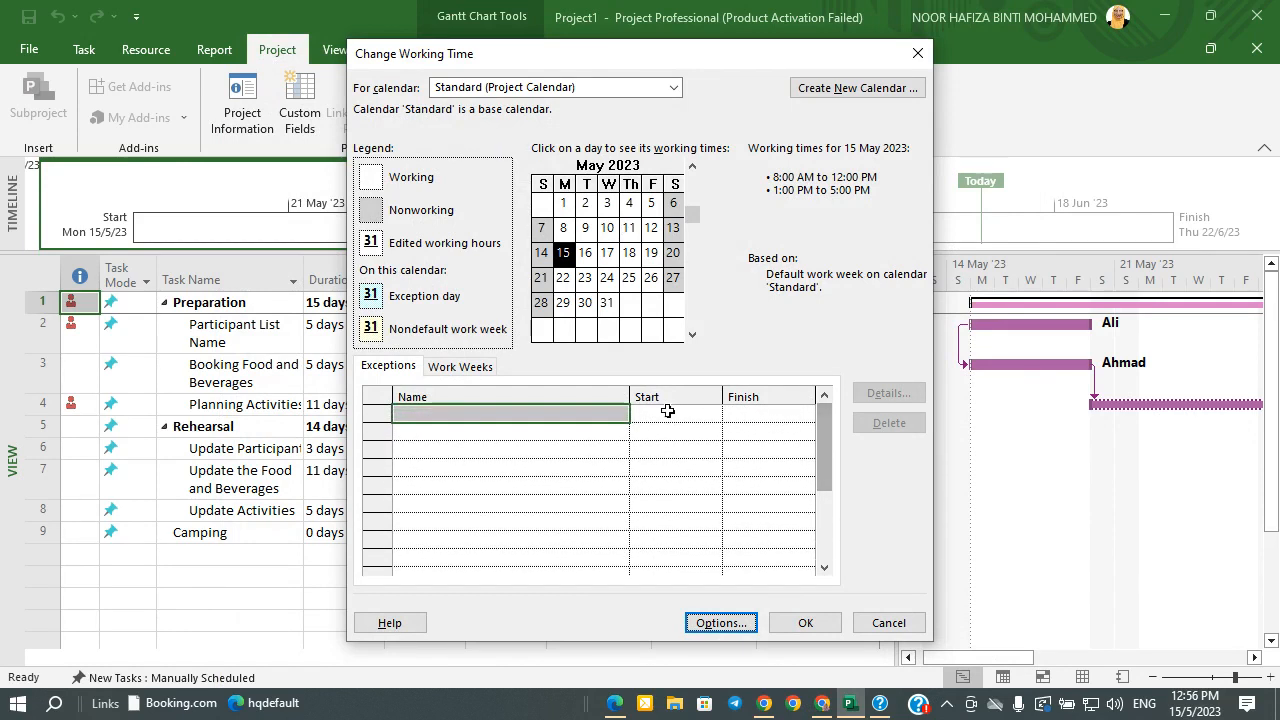
pyautogui.click(714, 418)
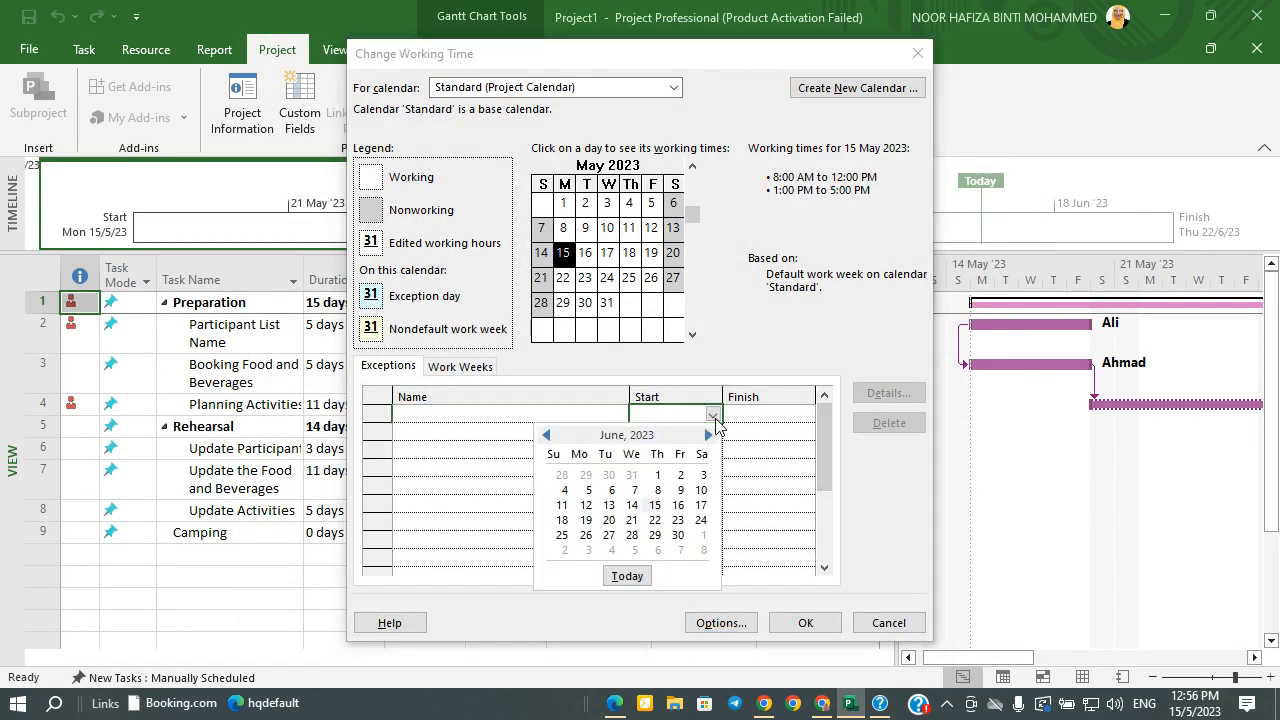
pyautogui.click(715, 419)
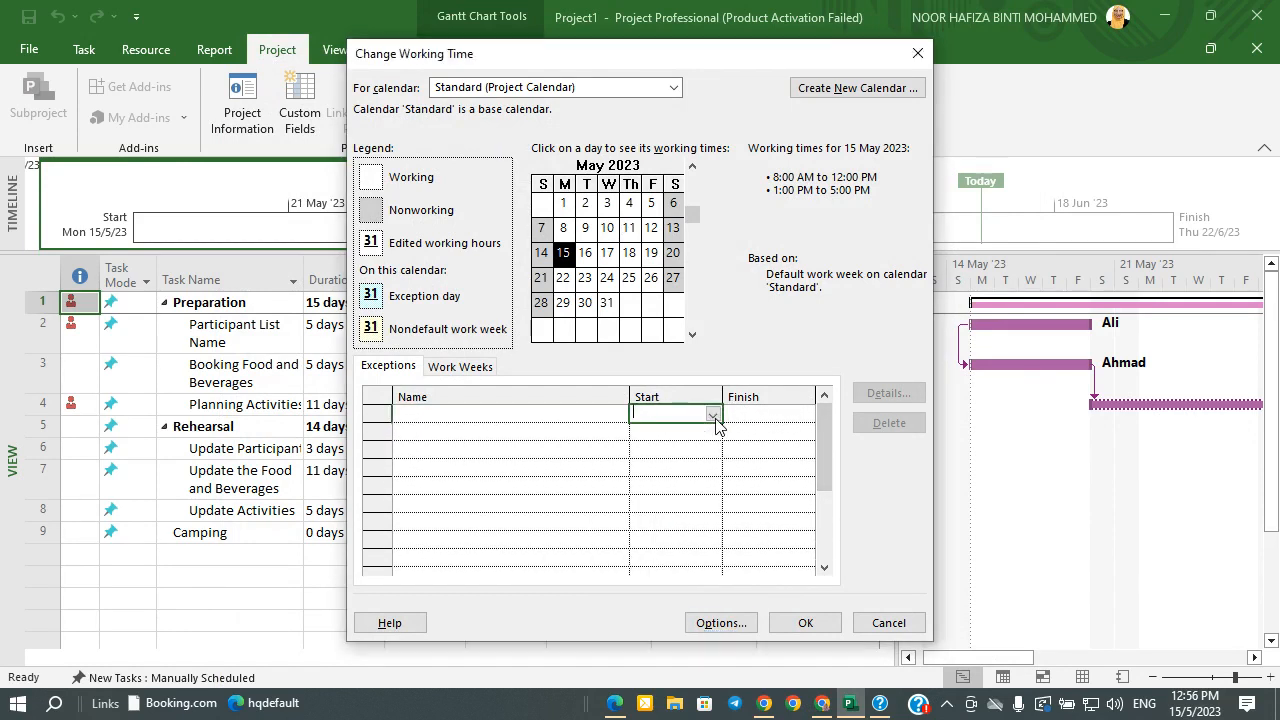
pyautogui.click(738, 626)
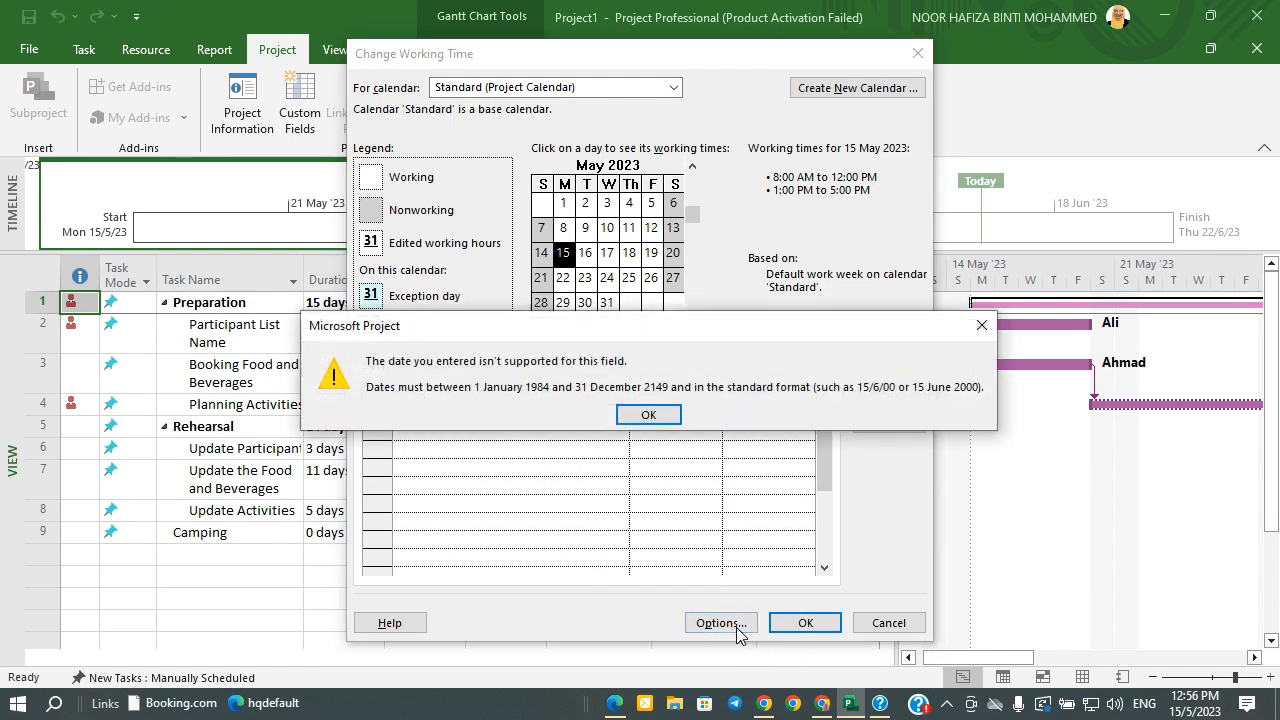
pyautogui.click(624, 415)
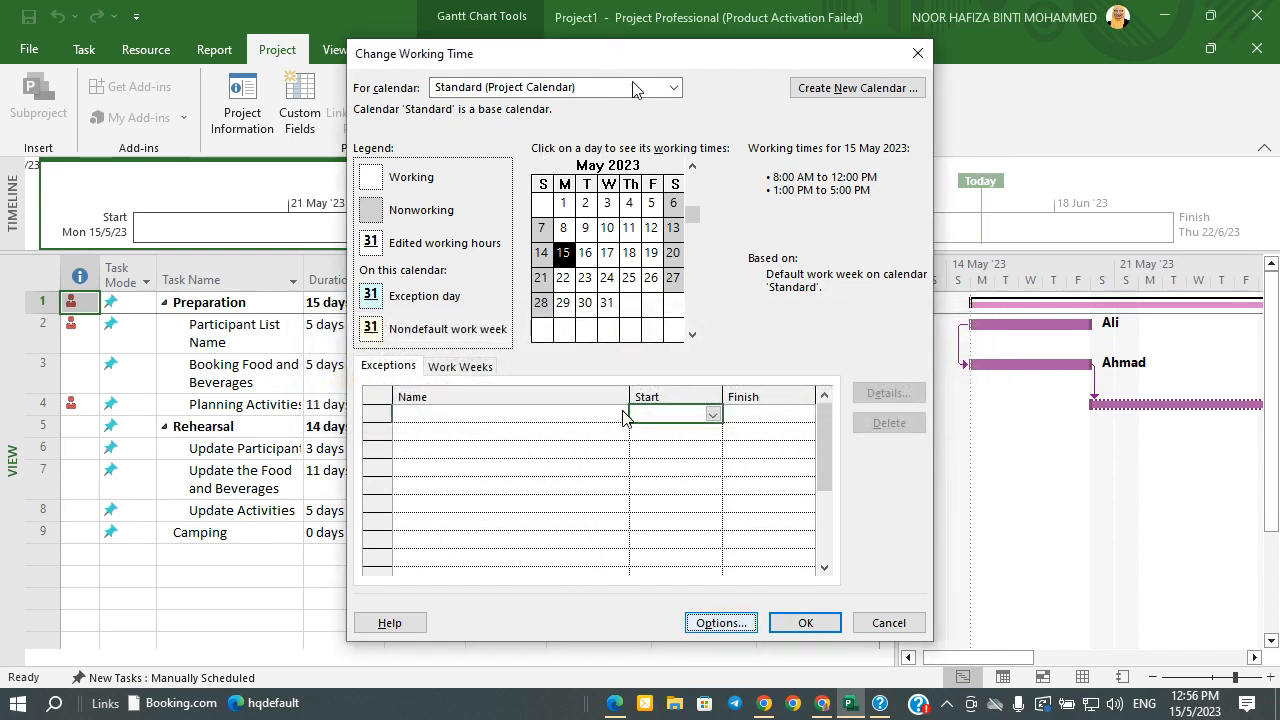
pyautogui.click(674, 90)
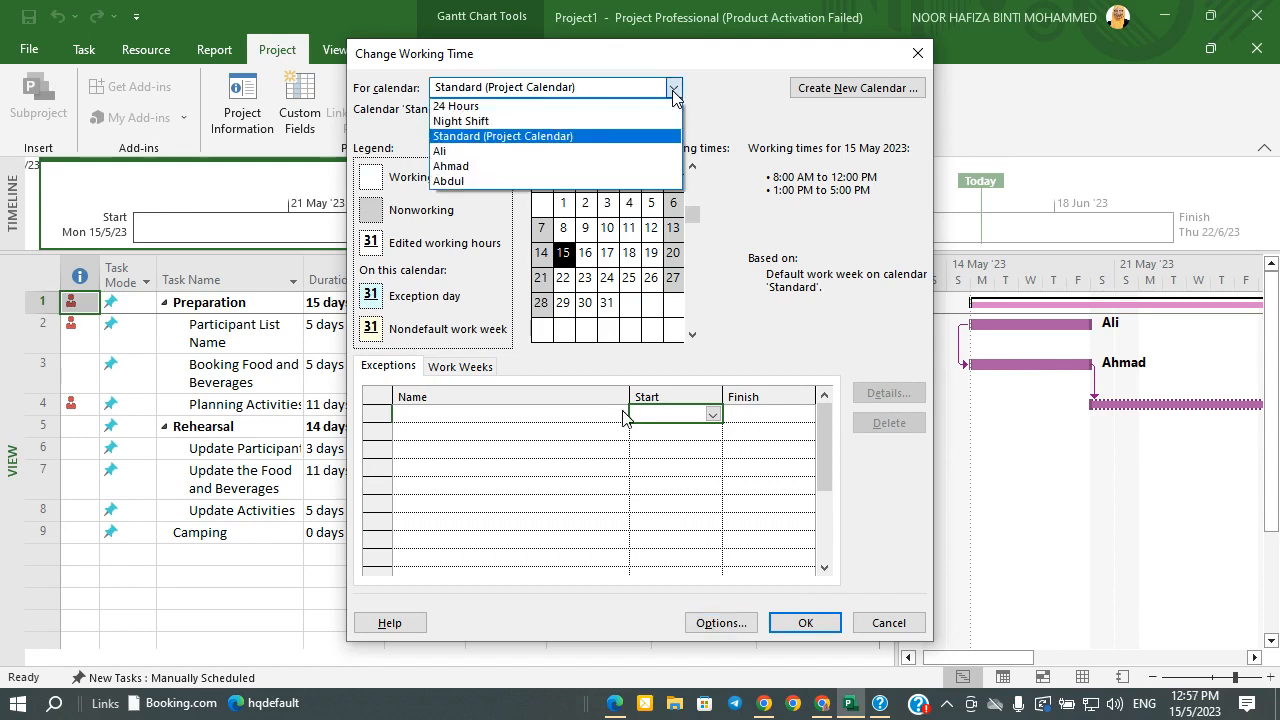
pyautogui.click(903, 61)
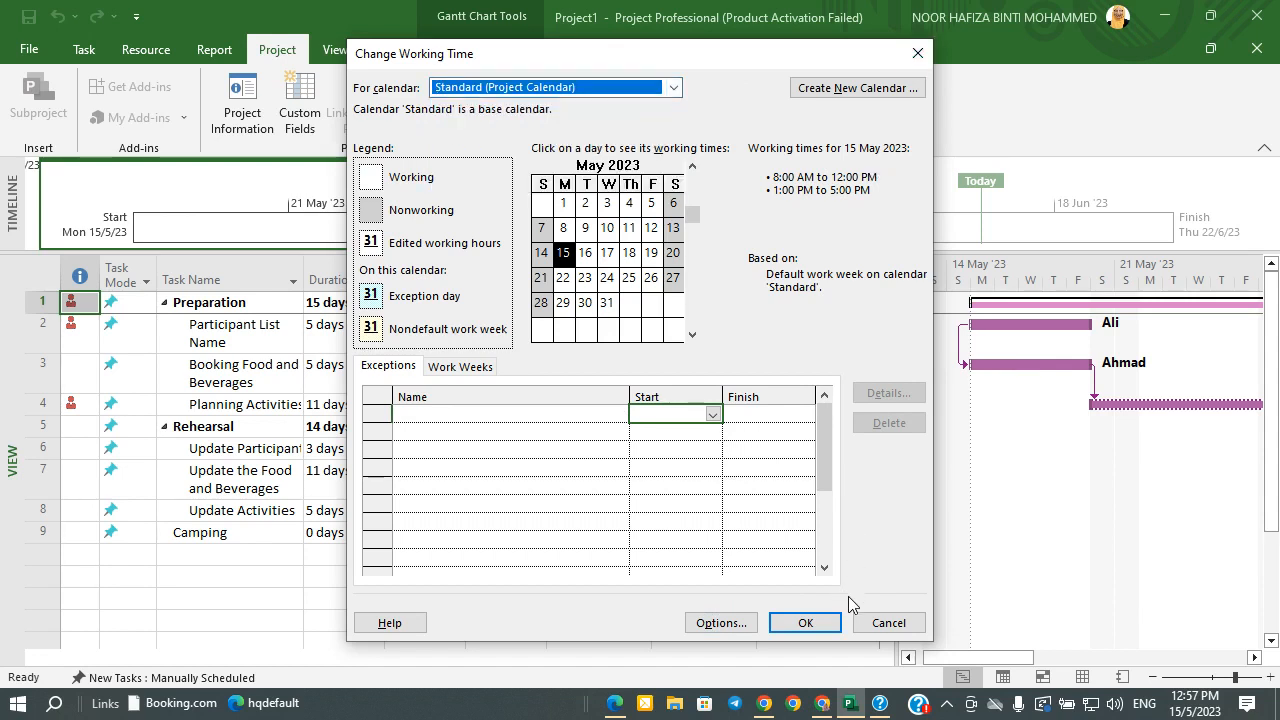
pyautogui.click(888, 623)
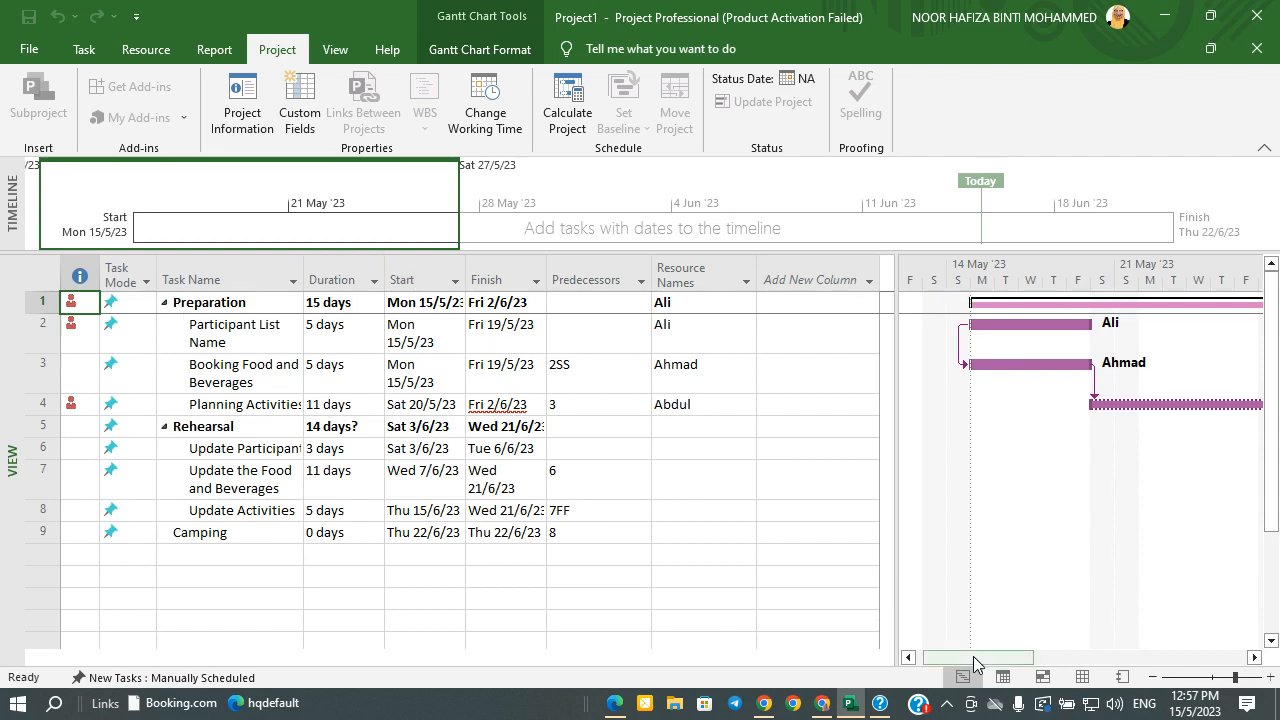
# Preview both pages of the project printout and examine the available printers before returning to the Gantt view
pyautogui.moveTo(975, 663)
pyautogui.mouseDown()
pyautogui.moveTo(998, 665)
pyautogui.moveTo(953, 667)
pyautogui.mouseUp()
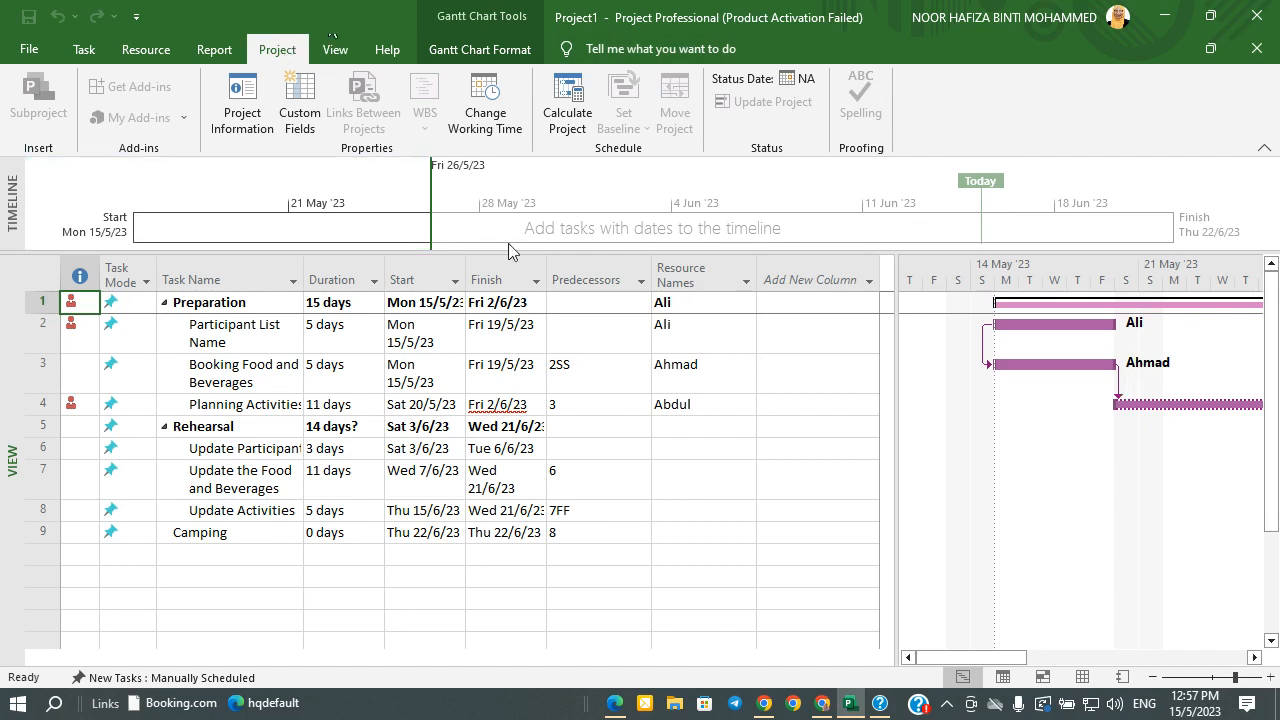
pyautogui.moveTo(928, 659); pyautogui.dragTo(738, 620)
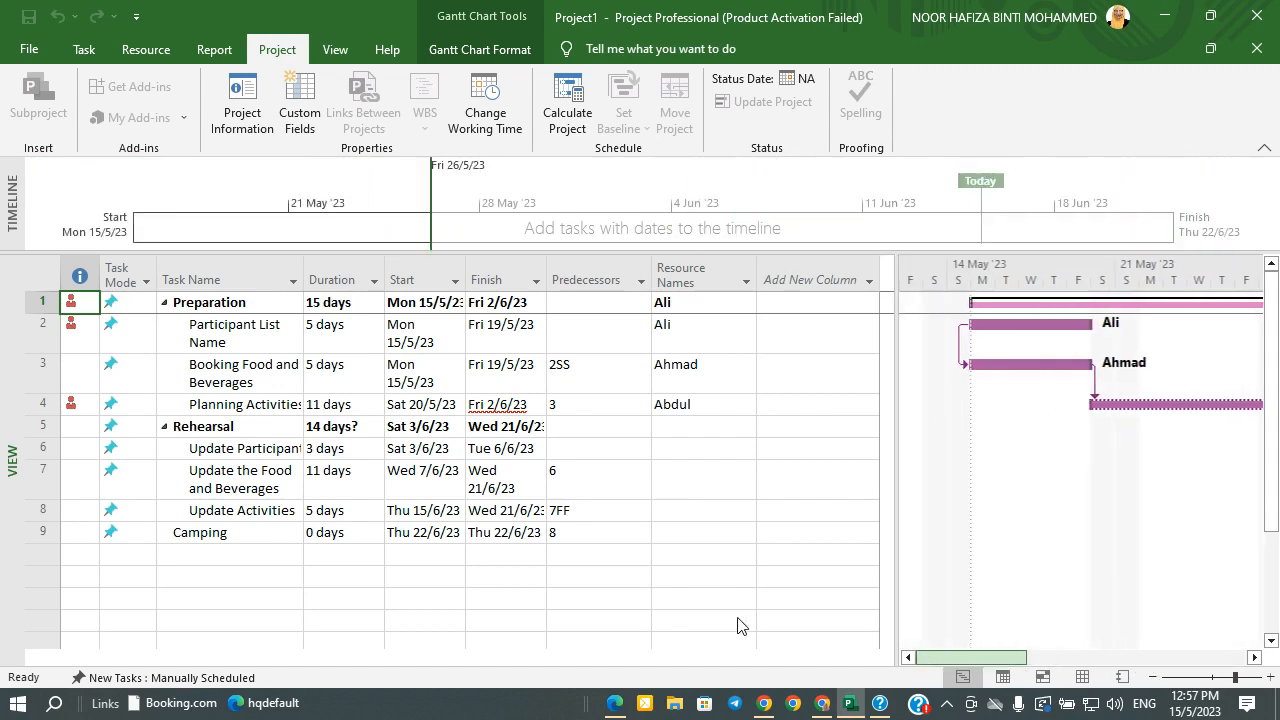
pyautogui.click(29, 49)
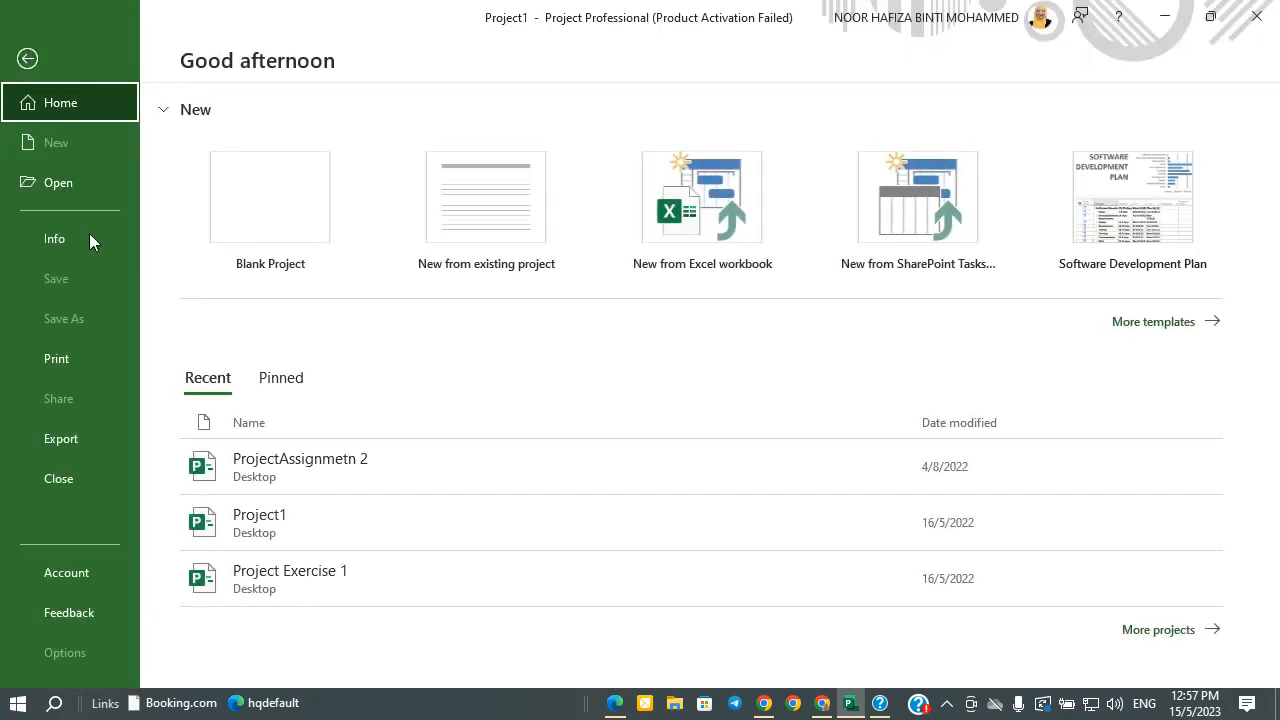
pyautogui.click(86, 358)
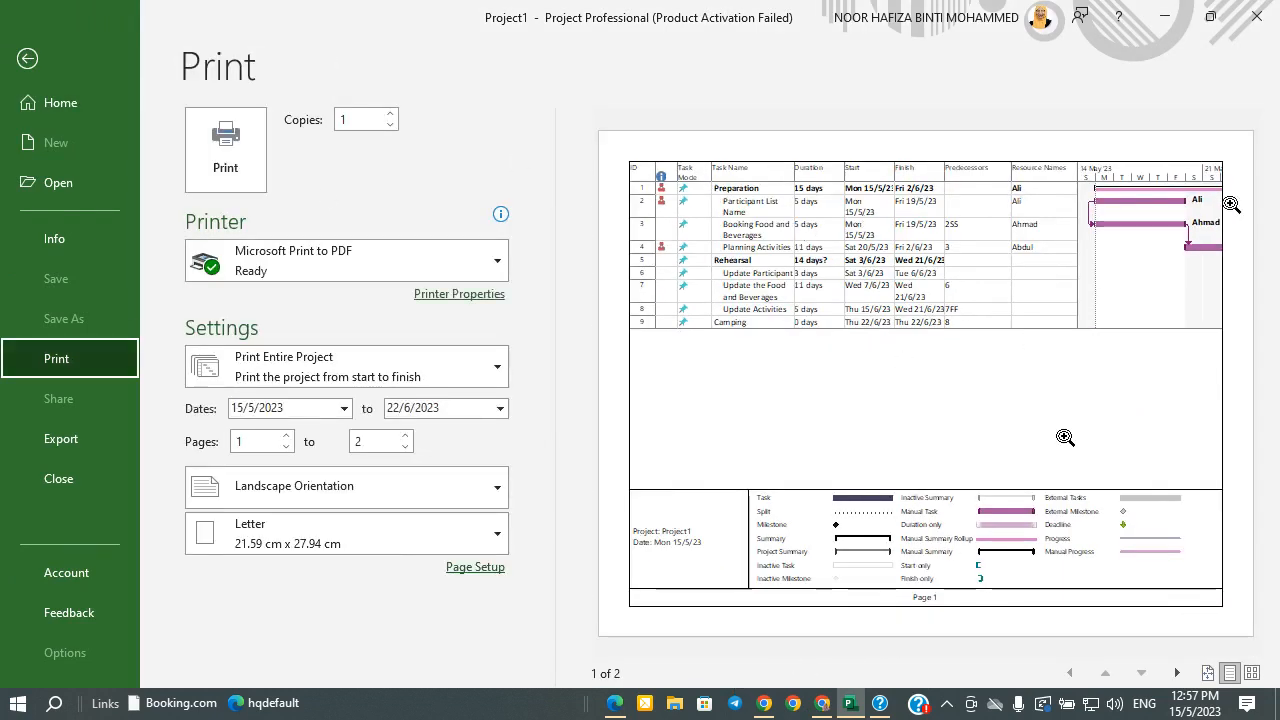
pyautogui.click(1176, 673)
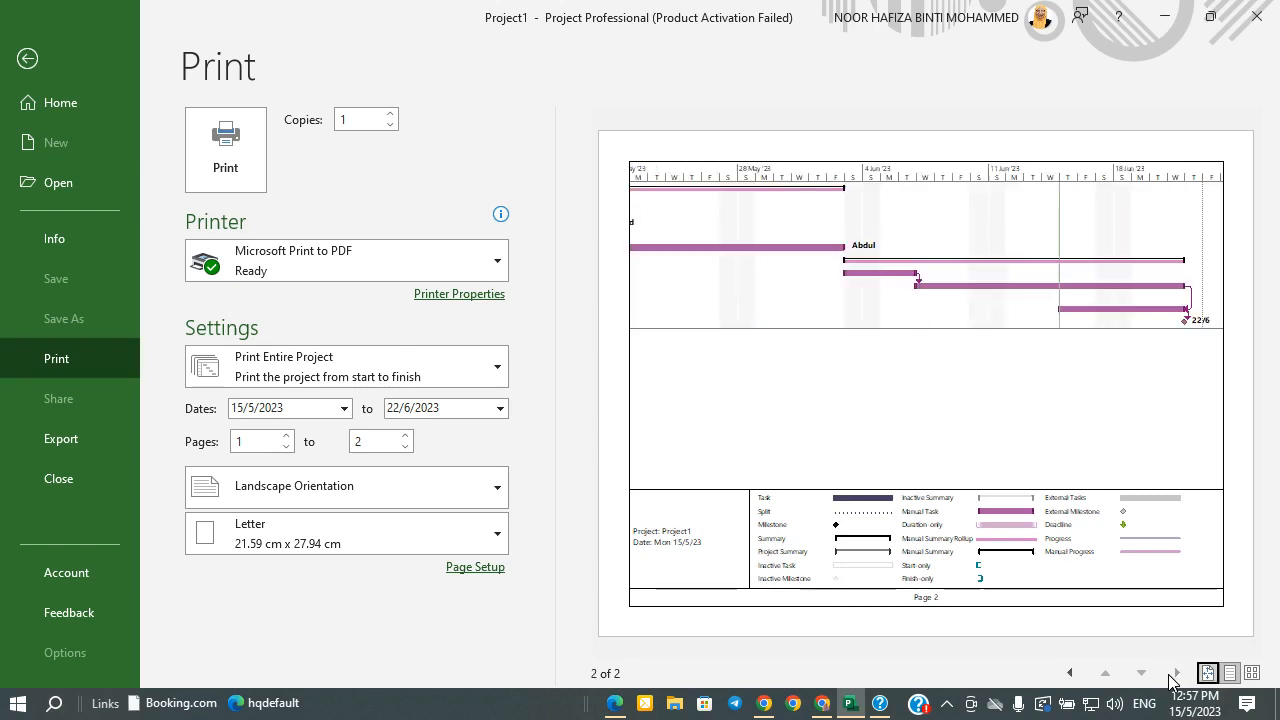
pyautogui.click(1069, 676)
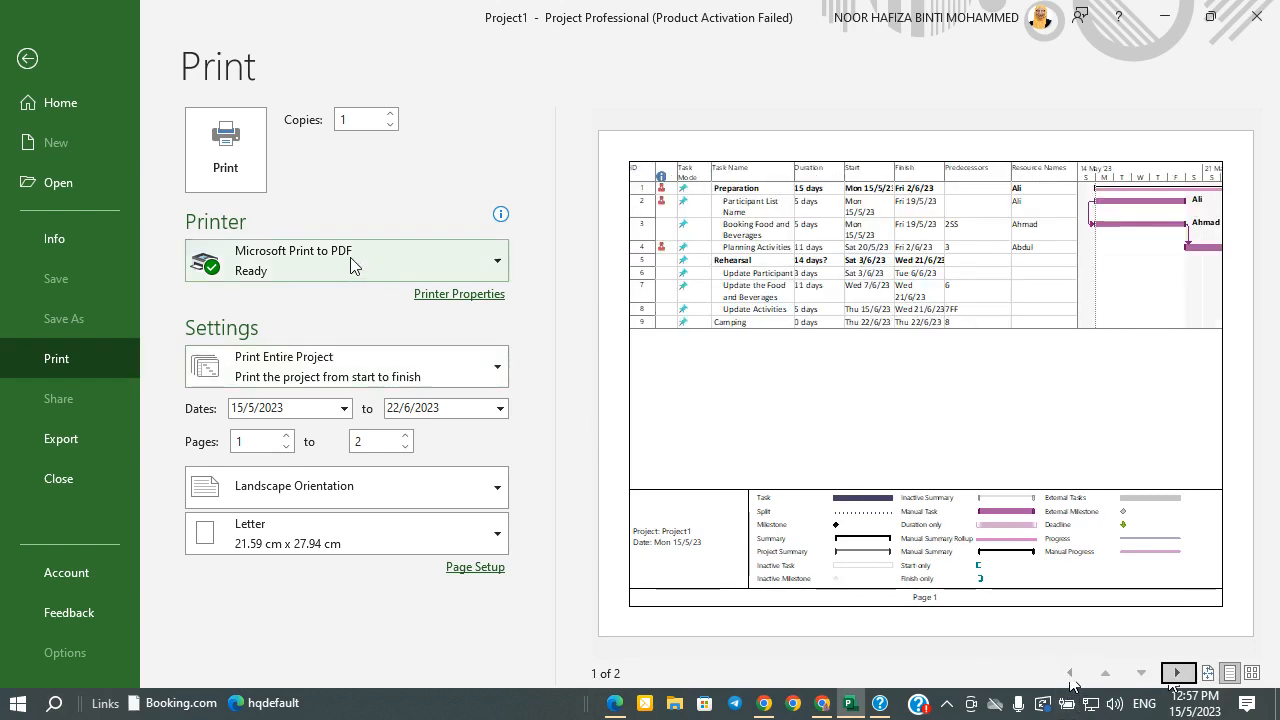
pyautogui.click(497, 261)
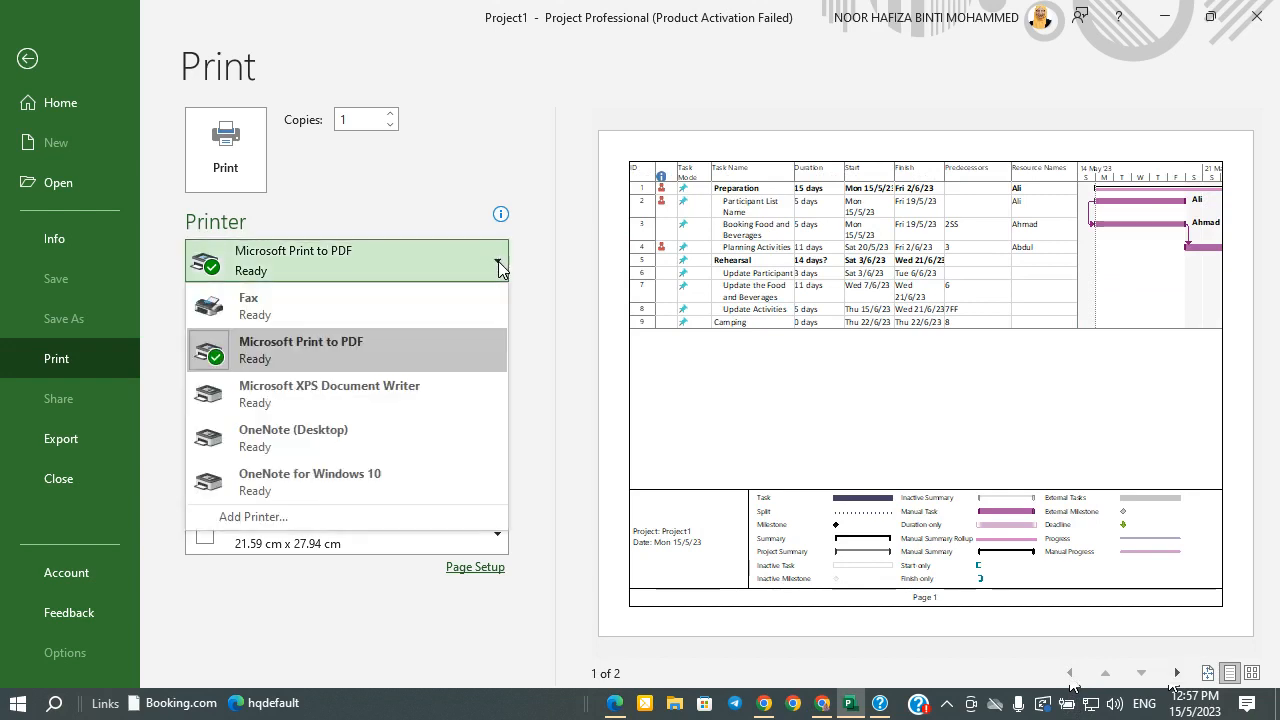
pyautogui.click(498, 261)
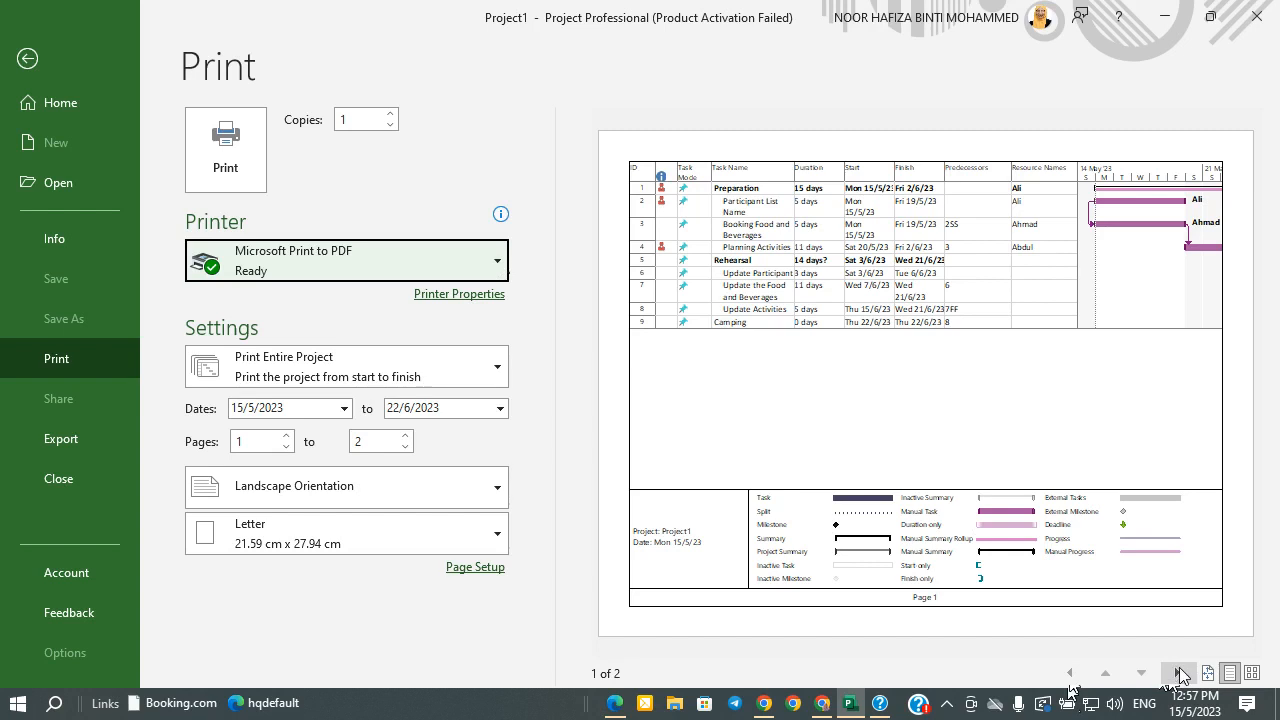
pyautogui.click(1177, 673)
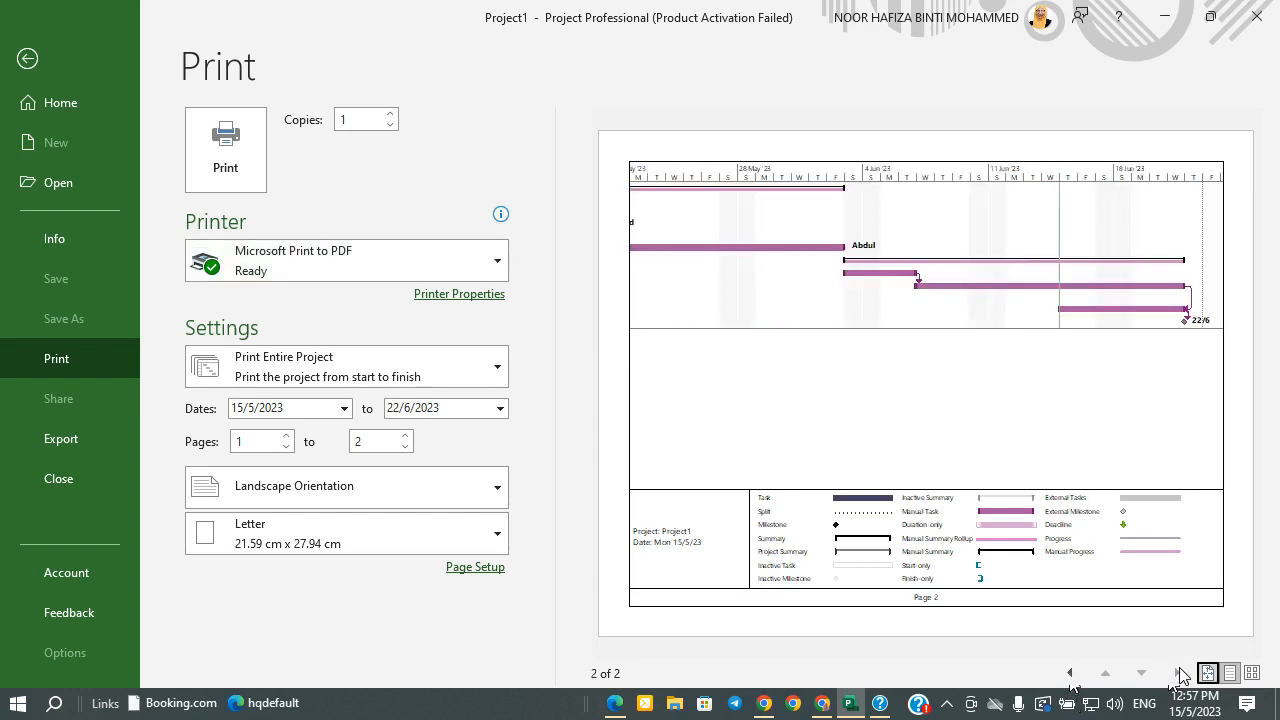
pyautogui.click(1071, 675)
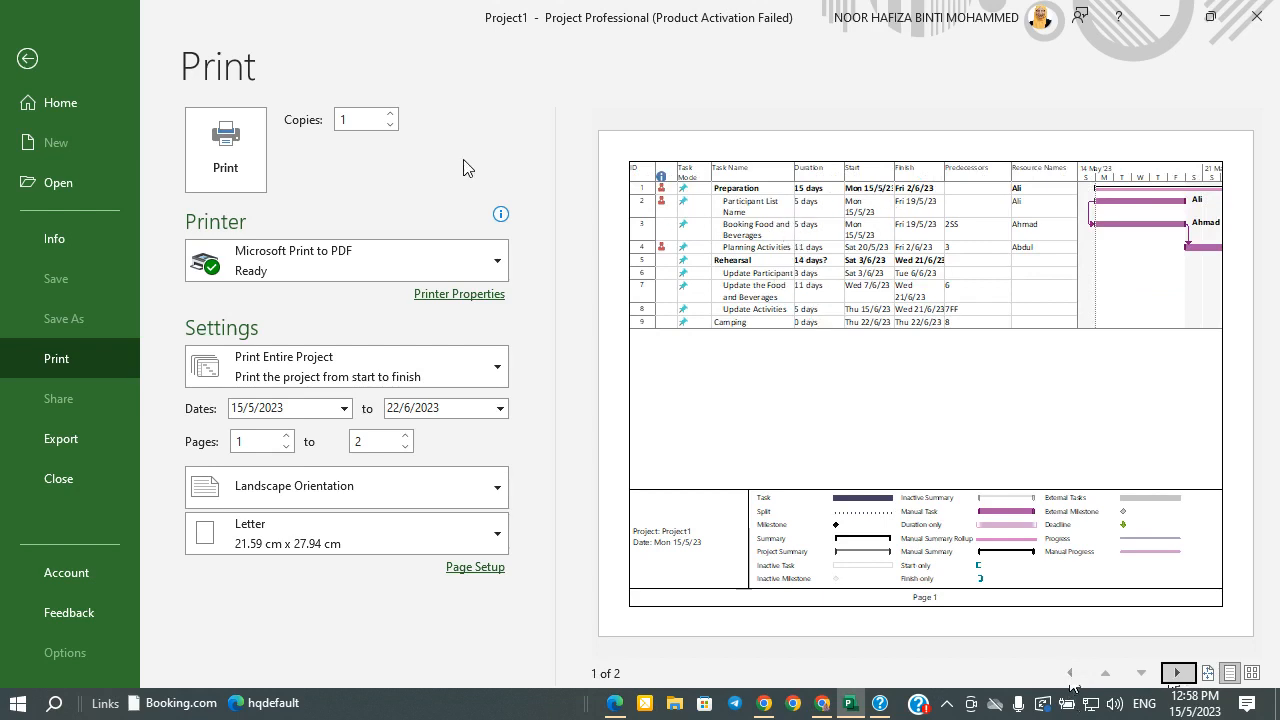
pyautogui.click(66, 77)
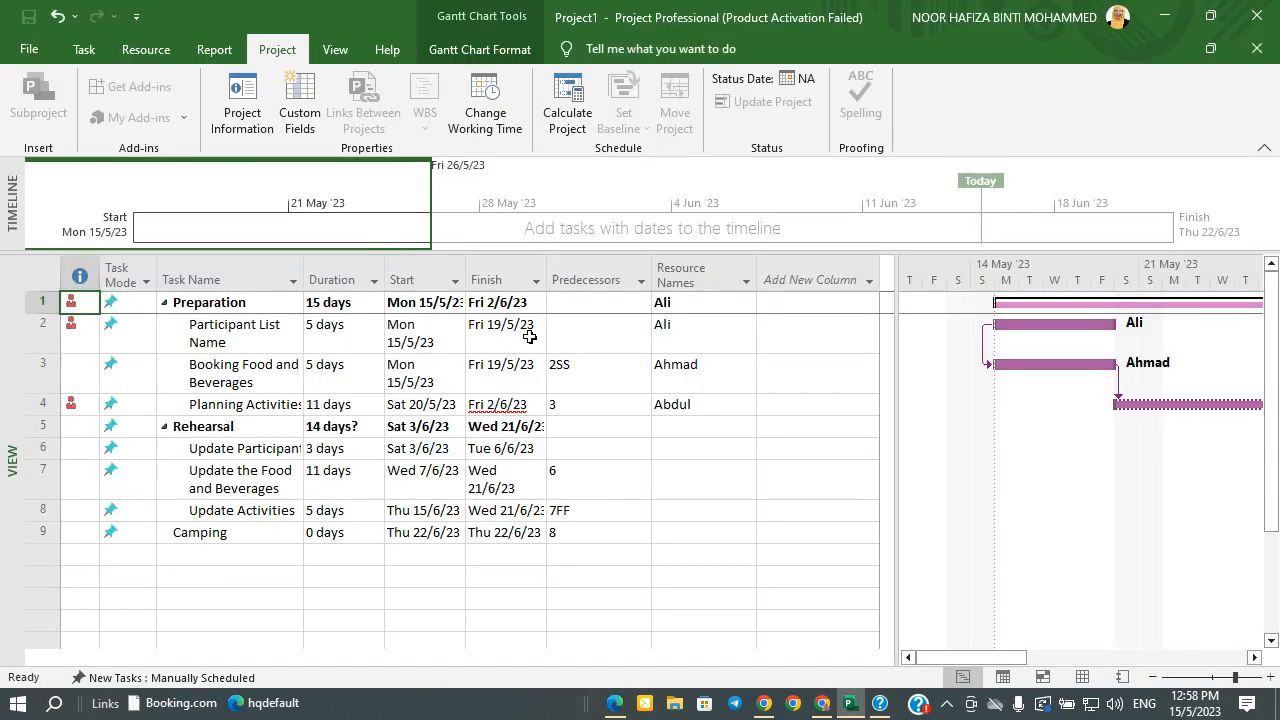
# Widen the Task Name column to fit the task names and narrow the Task Mode column
pyautogui.moveTo(306, 281); pyautogui.dragTo(321, 280)
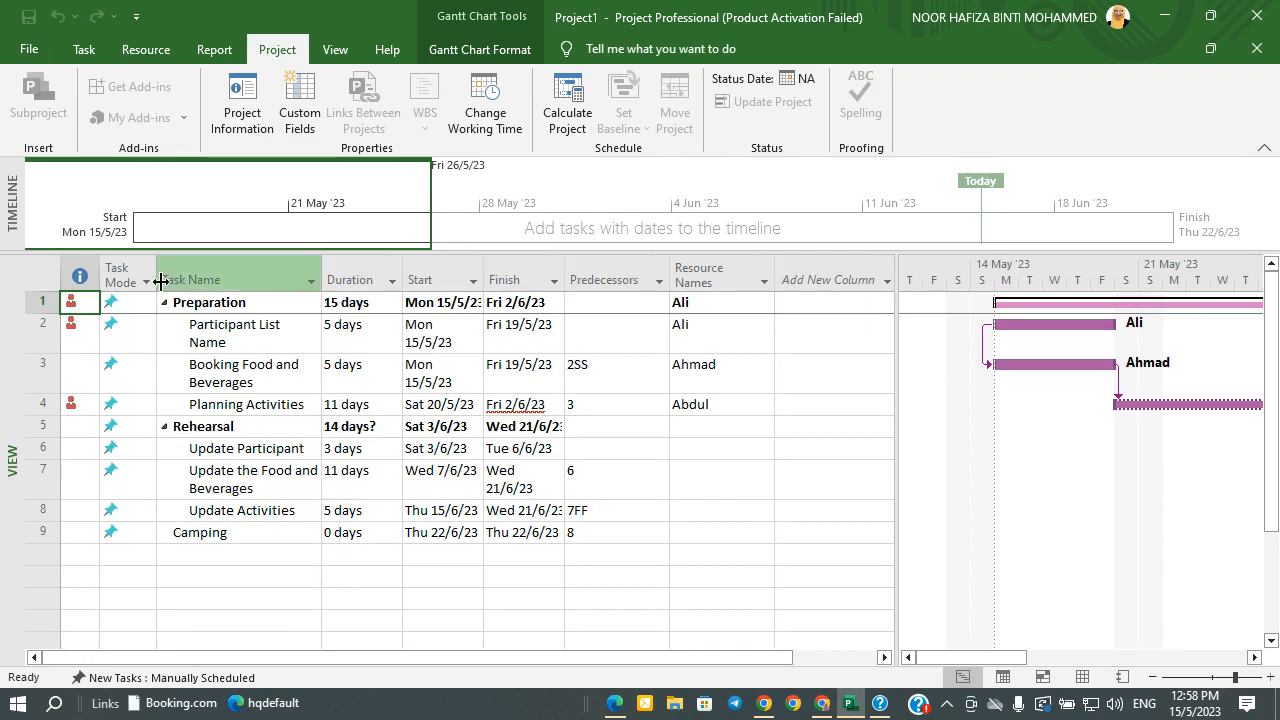
pyautogui.moveTo(157, 279); pyautogui.dragTo(139, 277)
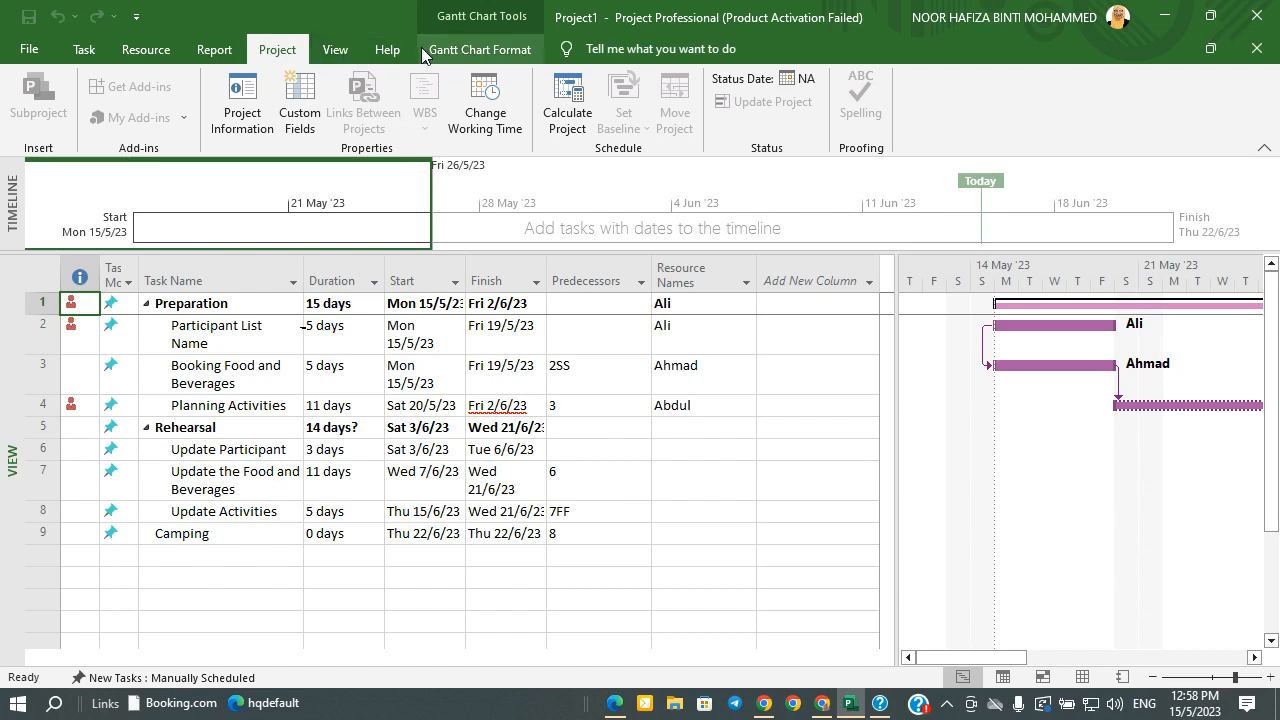
pyautogui.click(241, 50)
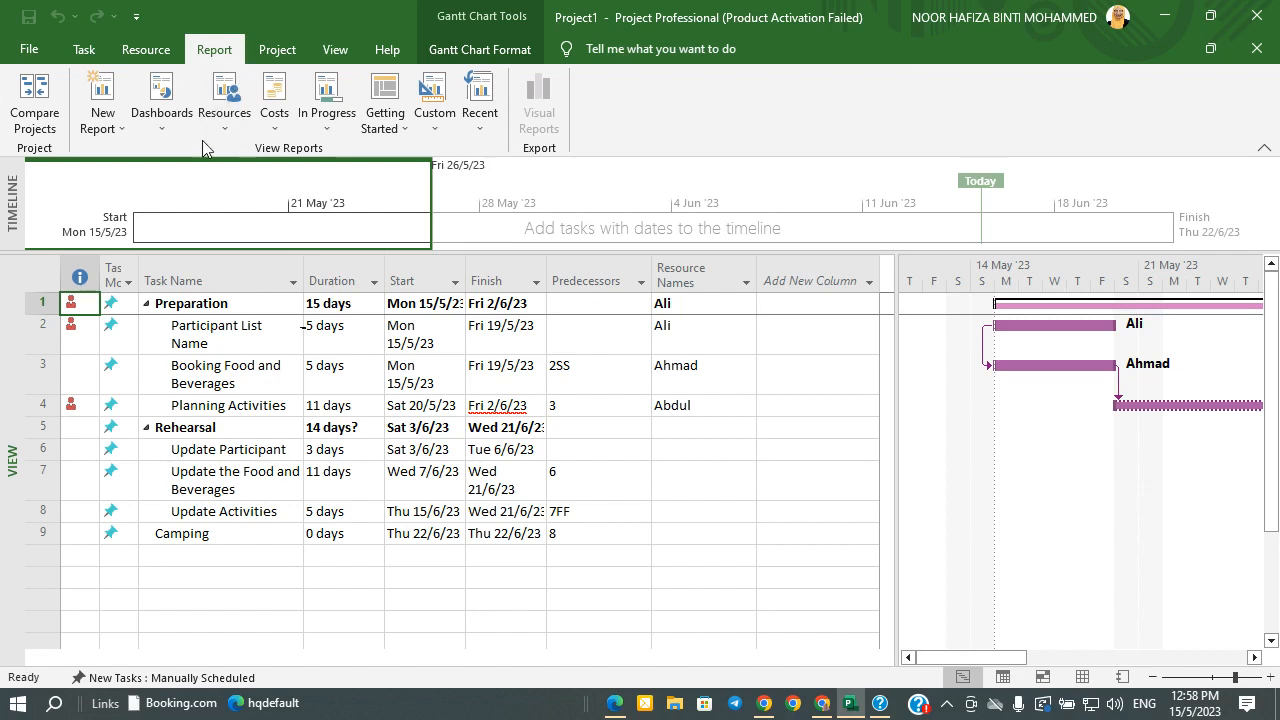
pyautogui.click(124, 134)
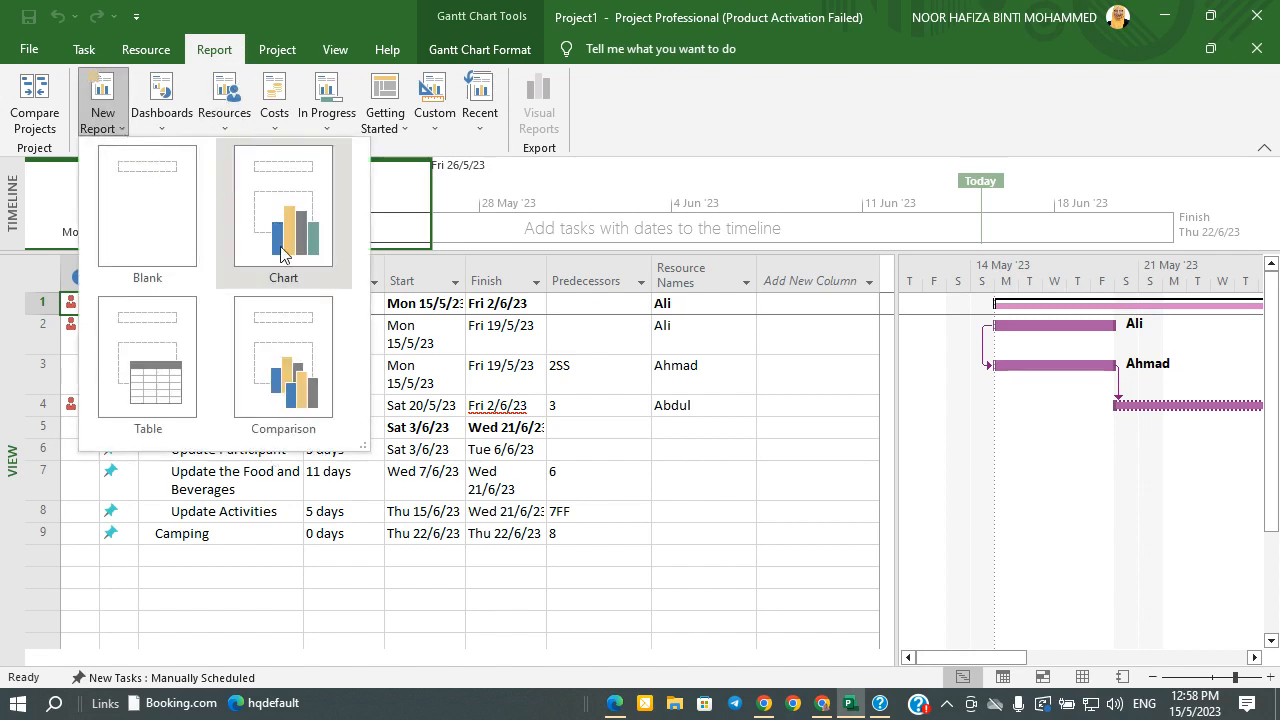
pyautogui.click(225, 122)
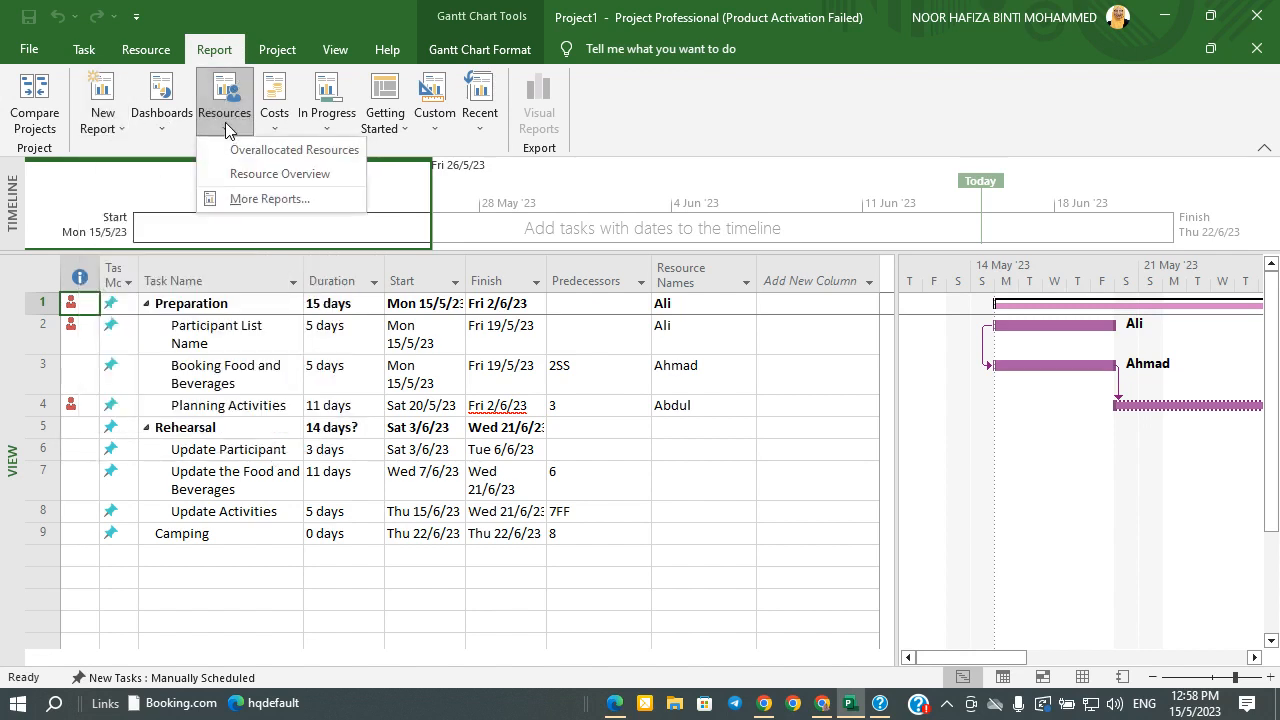
pyautogui.click(328, 120)
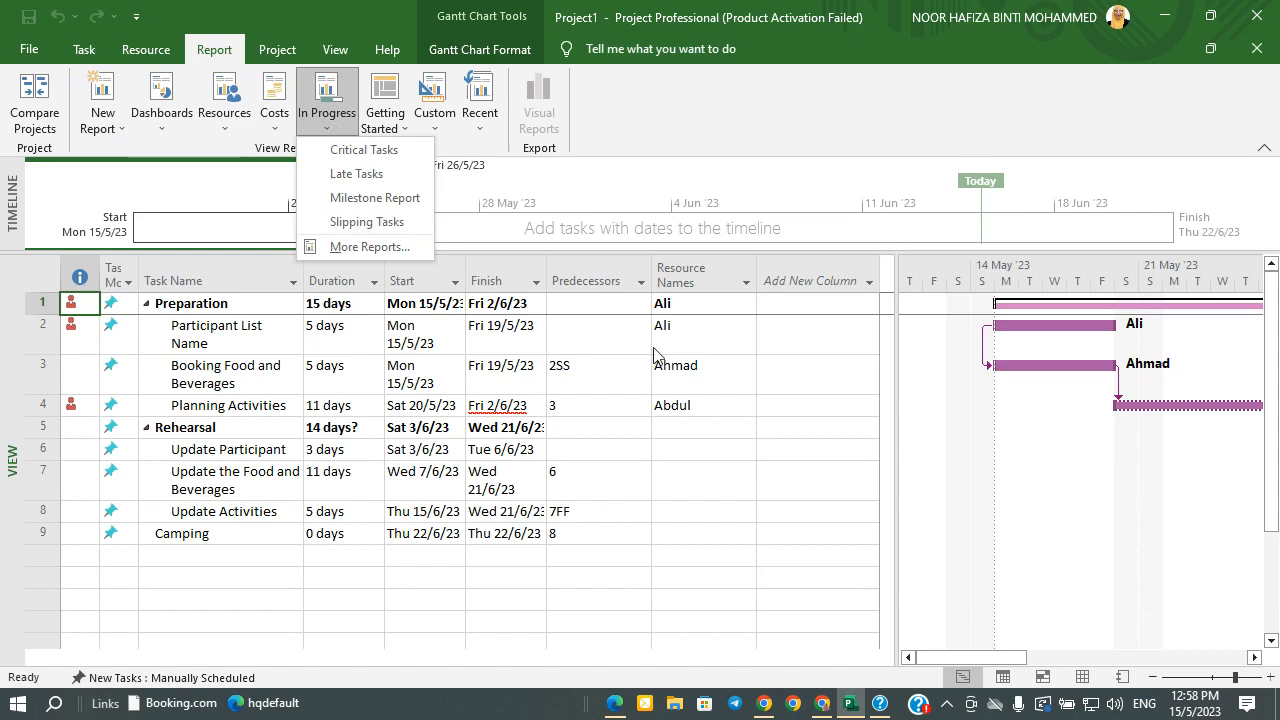
# Check both pages of the print preview with the resized columns and return to the Gantt view
pyautogui.click(30, 49)
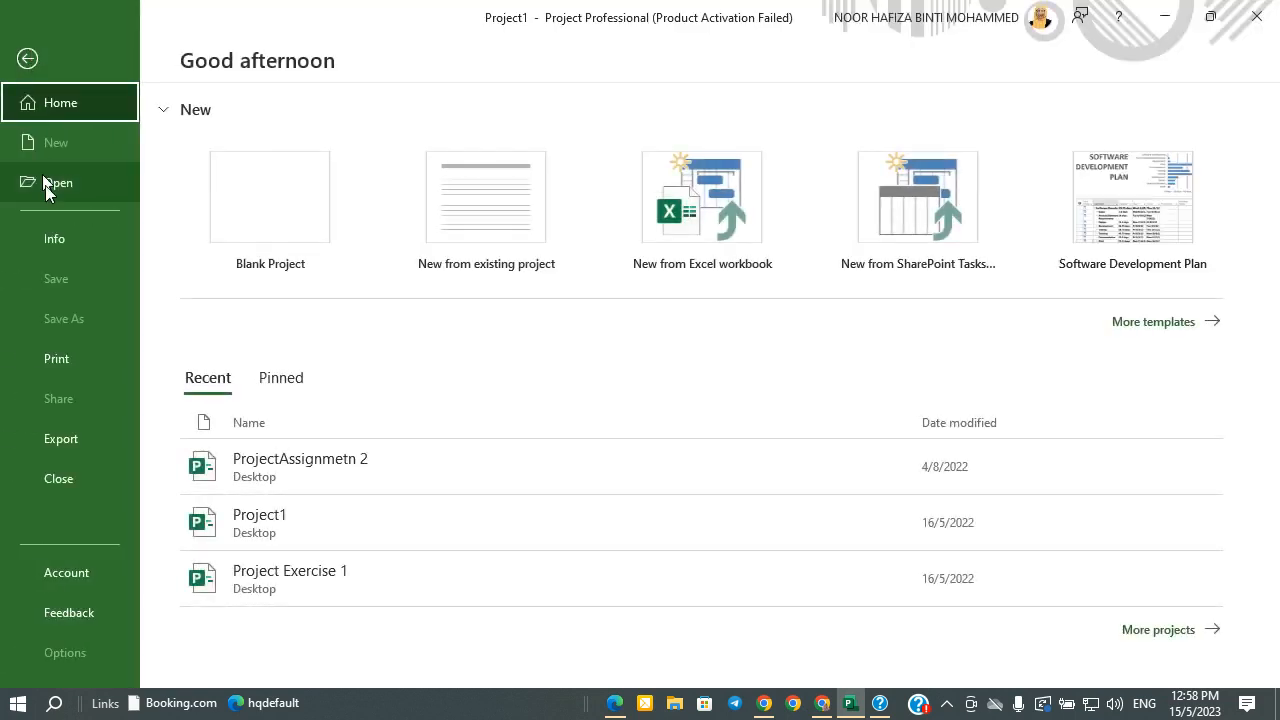
pyautogui.click(70, 356)
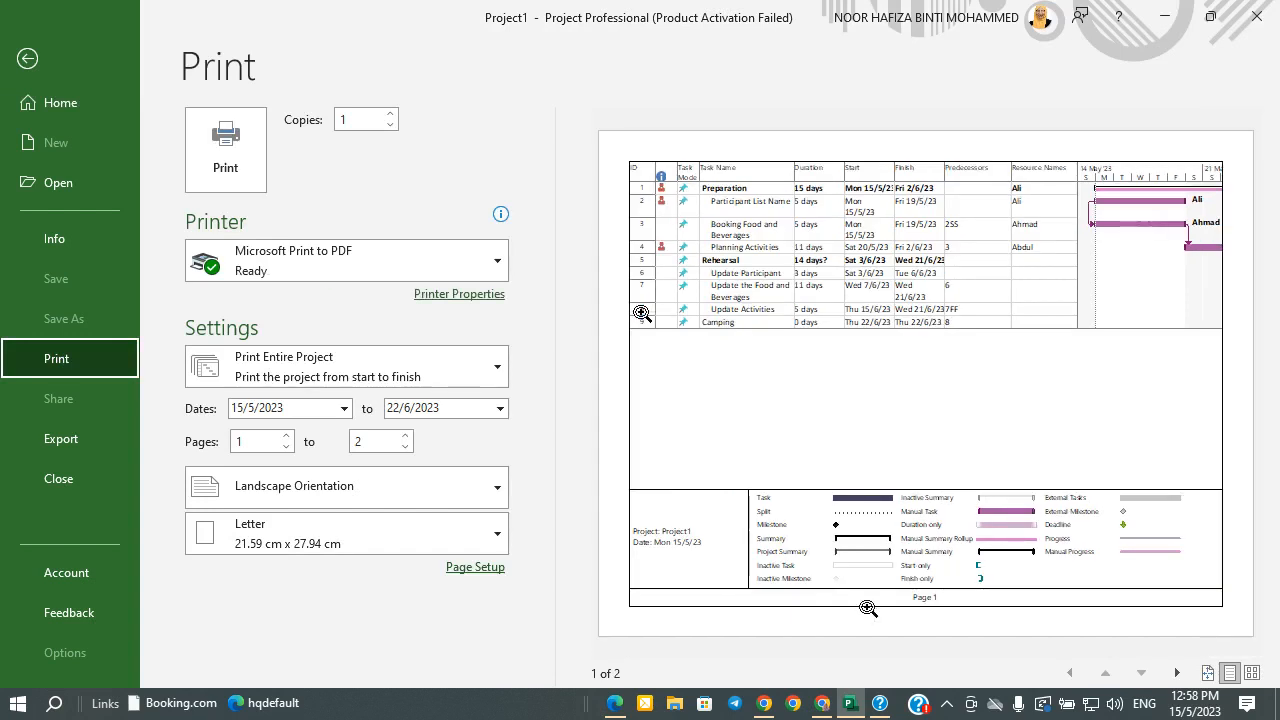
pyautogui.click(1176, 673)
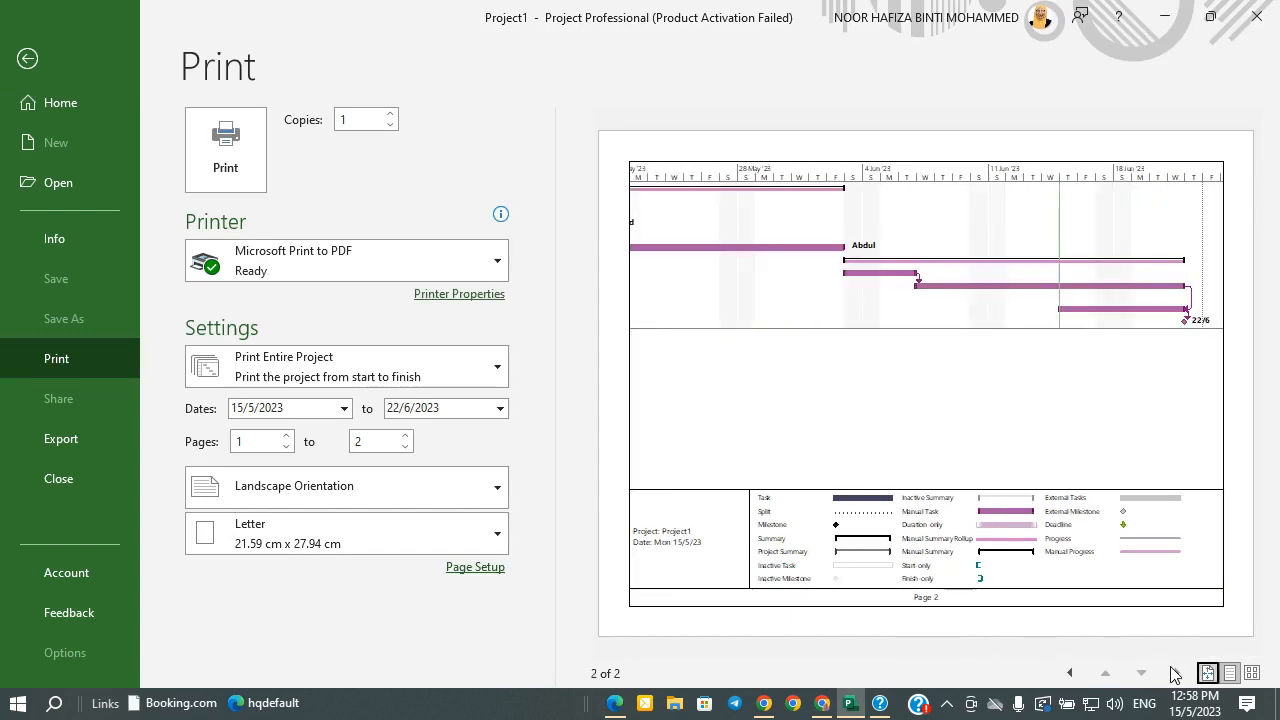
pyautogui.click(1069, 673)
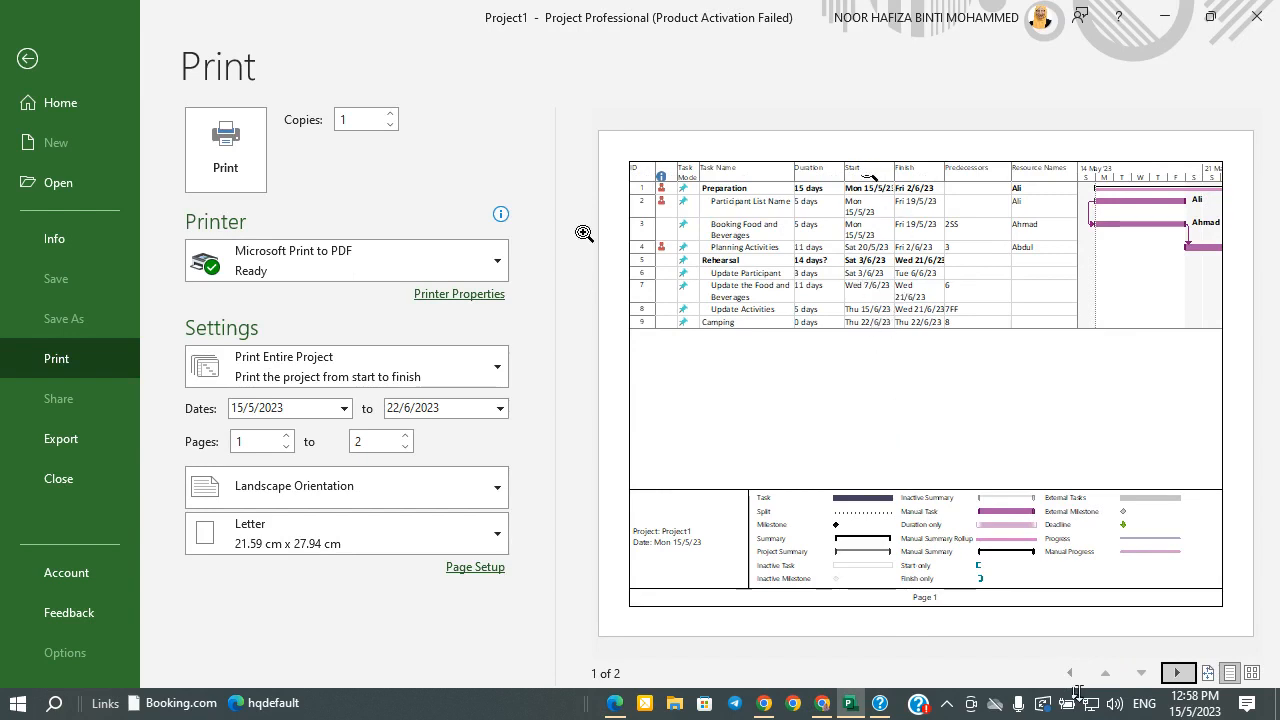
pyautogui.click(28, 60)
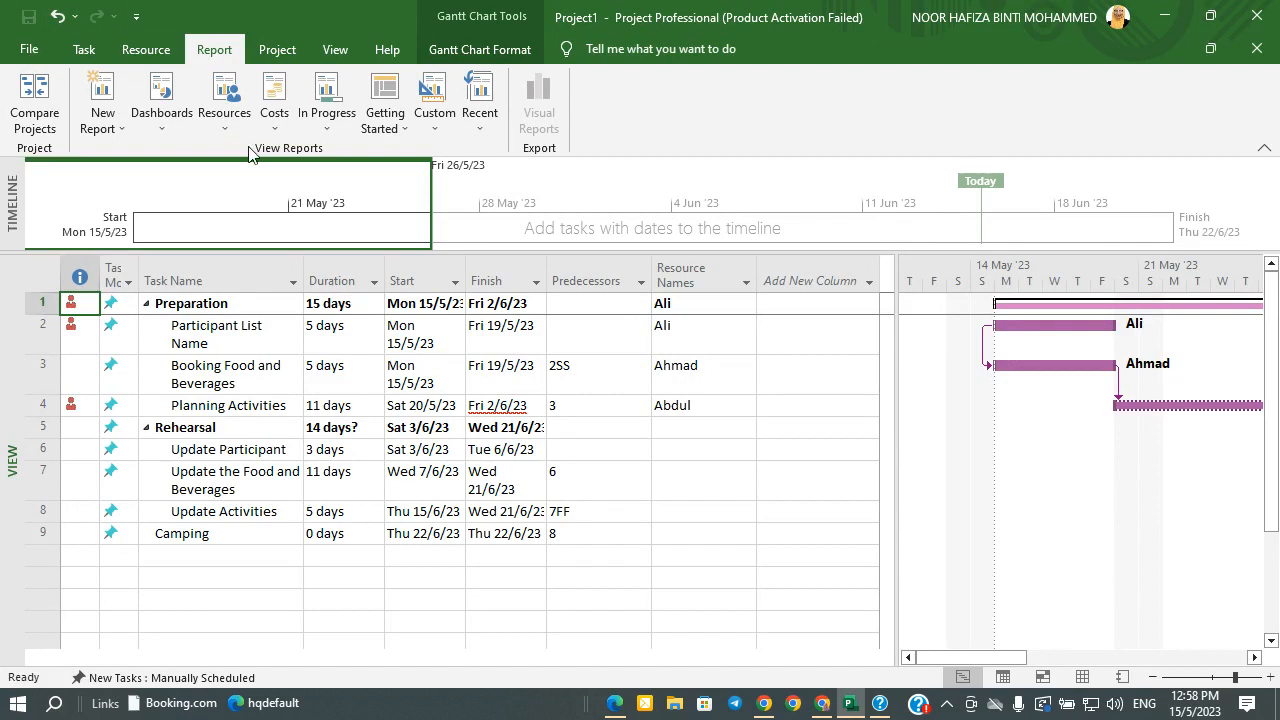
# Display the project in the built-in Gantt Chart view
pyautogui.click(334, 50)
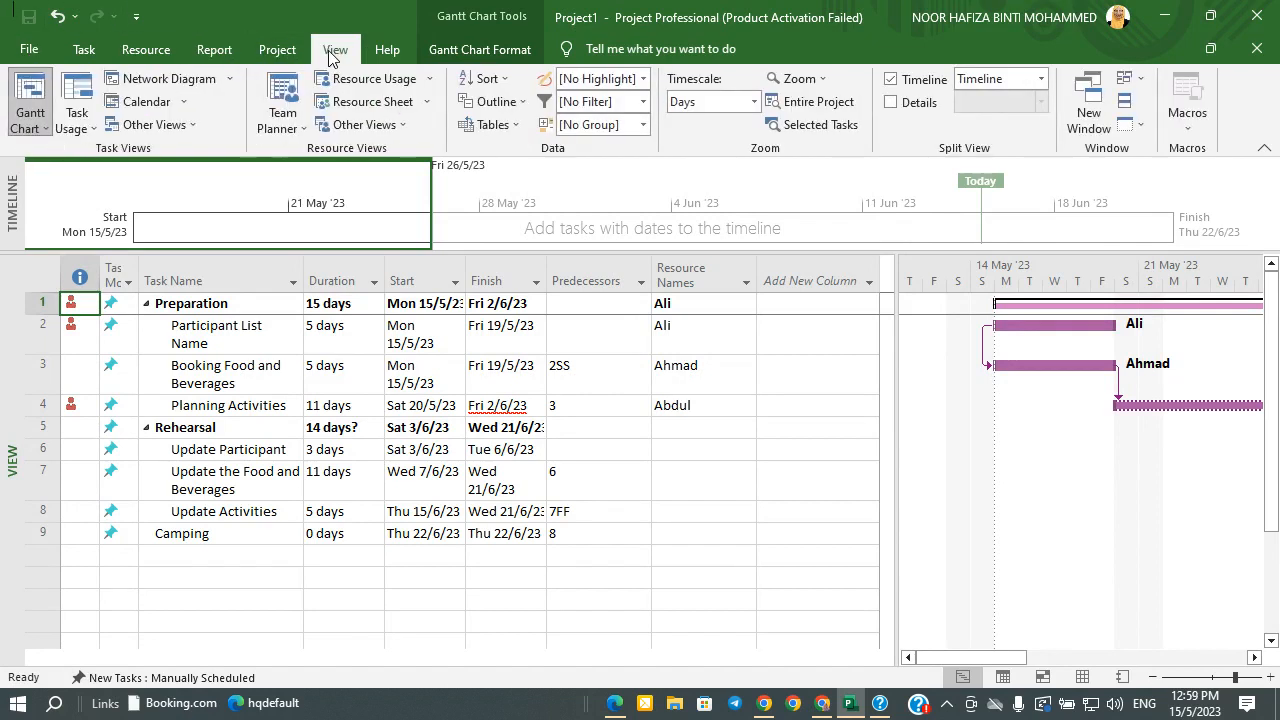
pyautogui.click(30, 122)
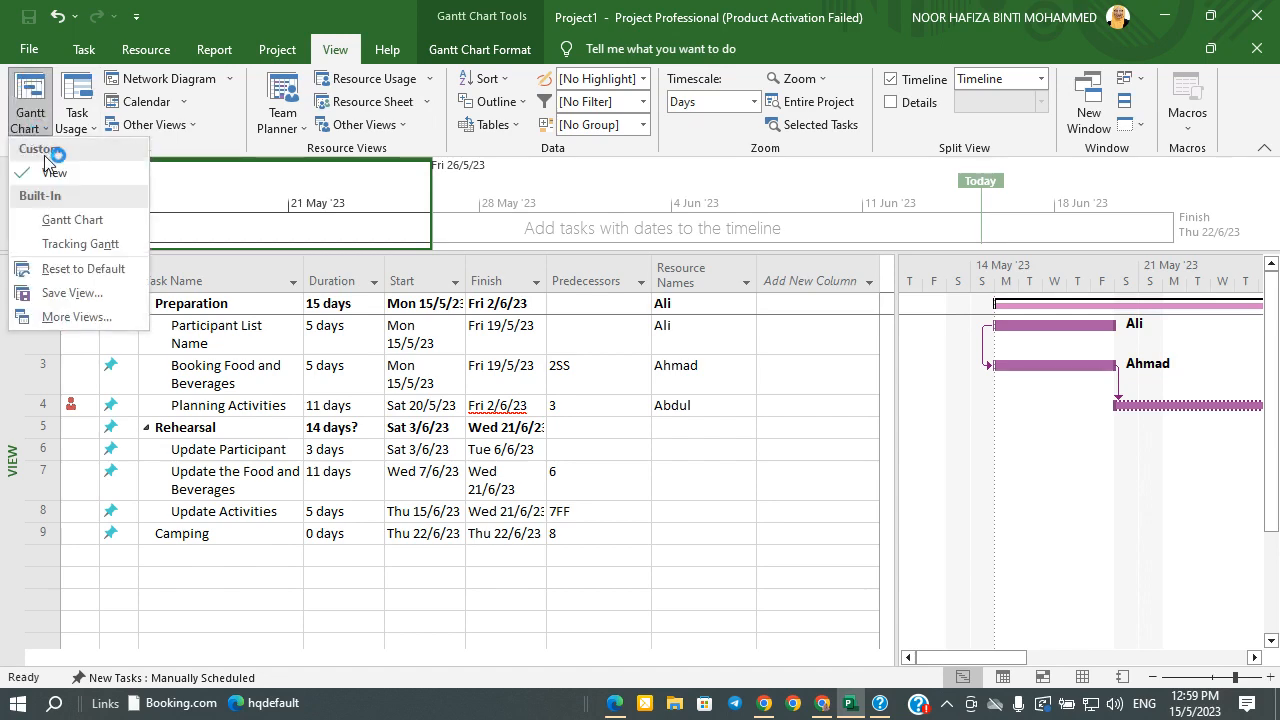
pyautogui.click(71, 221)
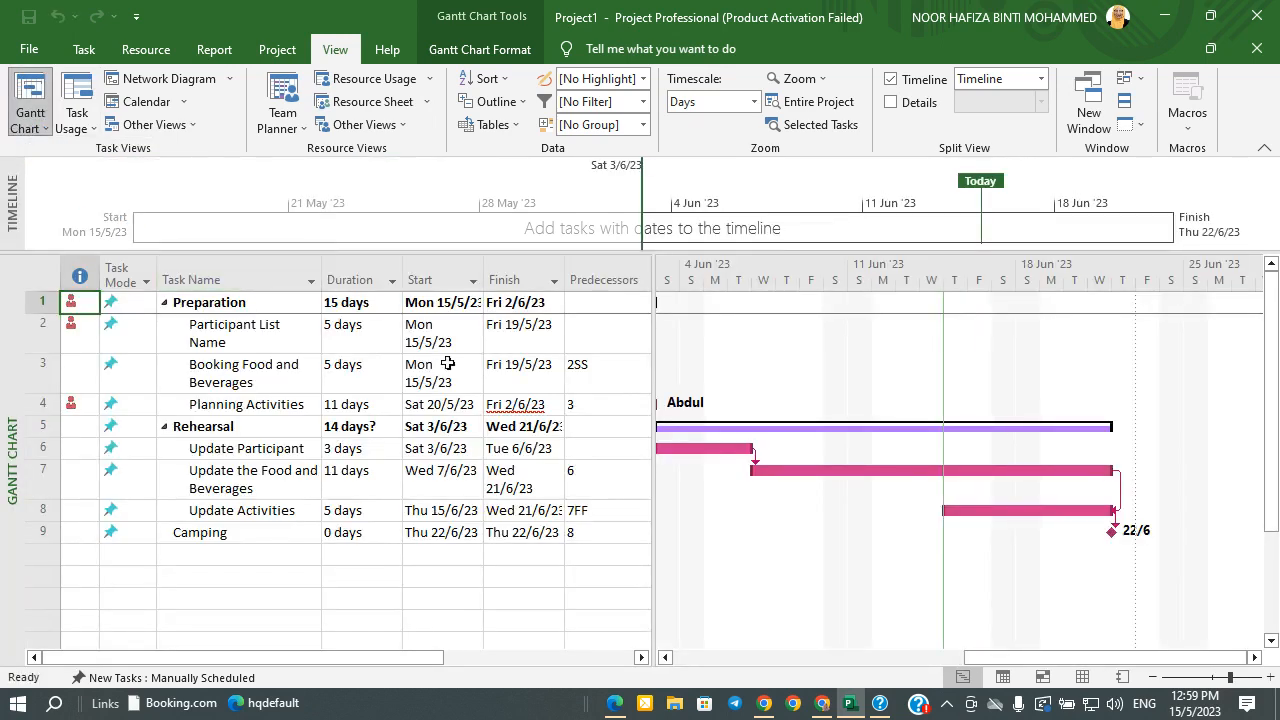
pyautogui.moveTo(1000, 645); pyautogui.dragTo(957, 652)
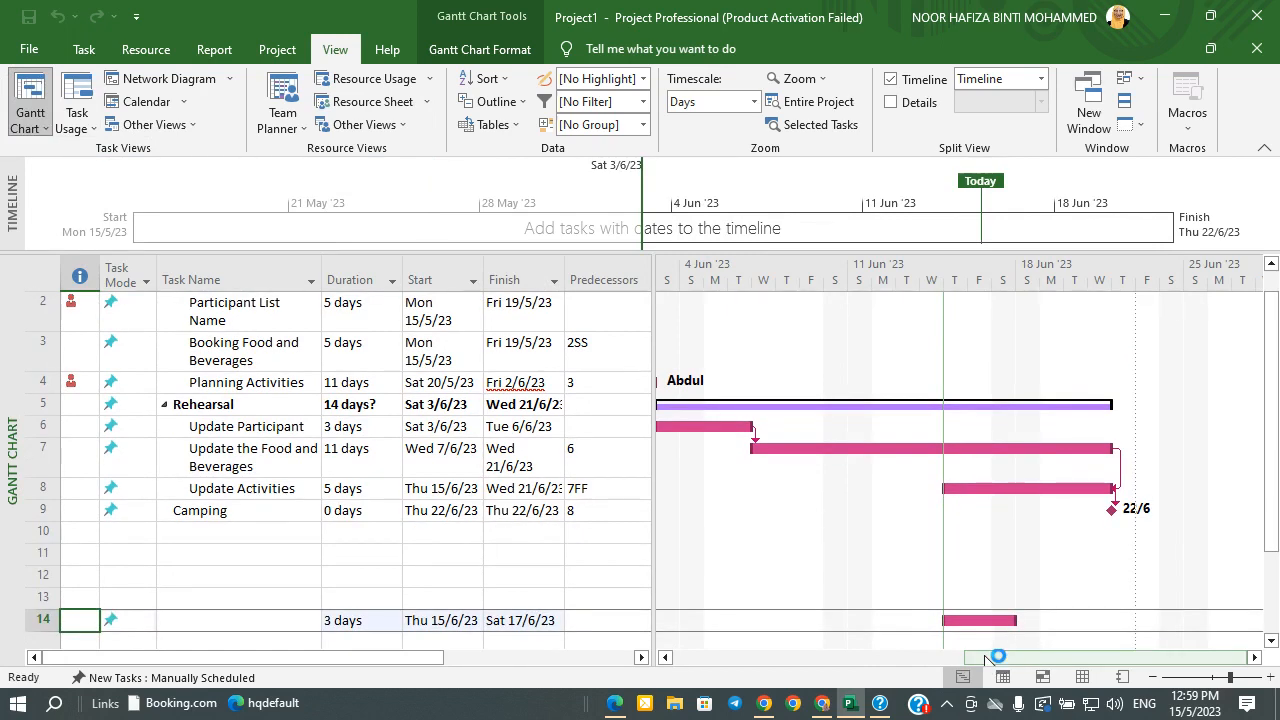
pyautogui.moveTo(985, 657); pyautogui.dragTo(817, 603)
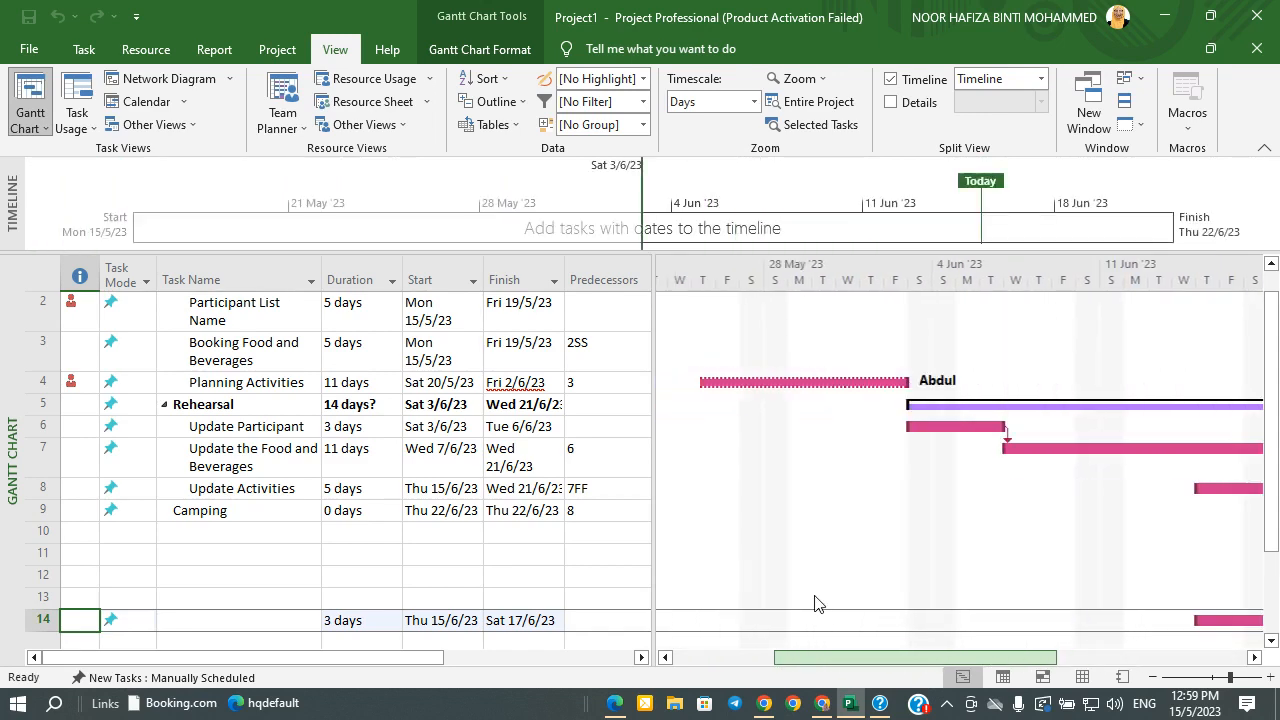
# View the project in the built-in Tracking Gantt and switch to the custom Gantt view named View
pyautogui.click(38, 126)
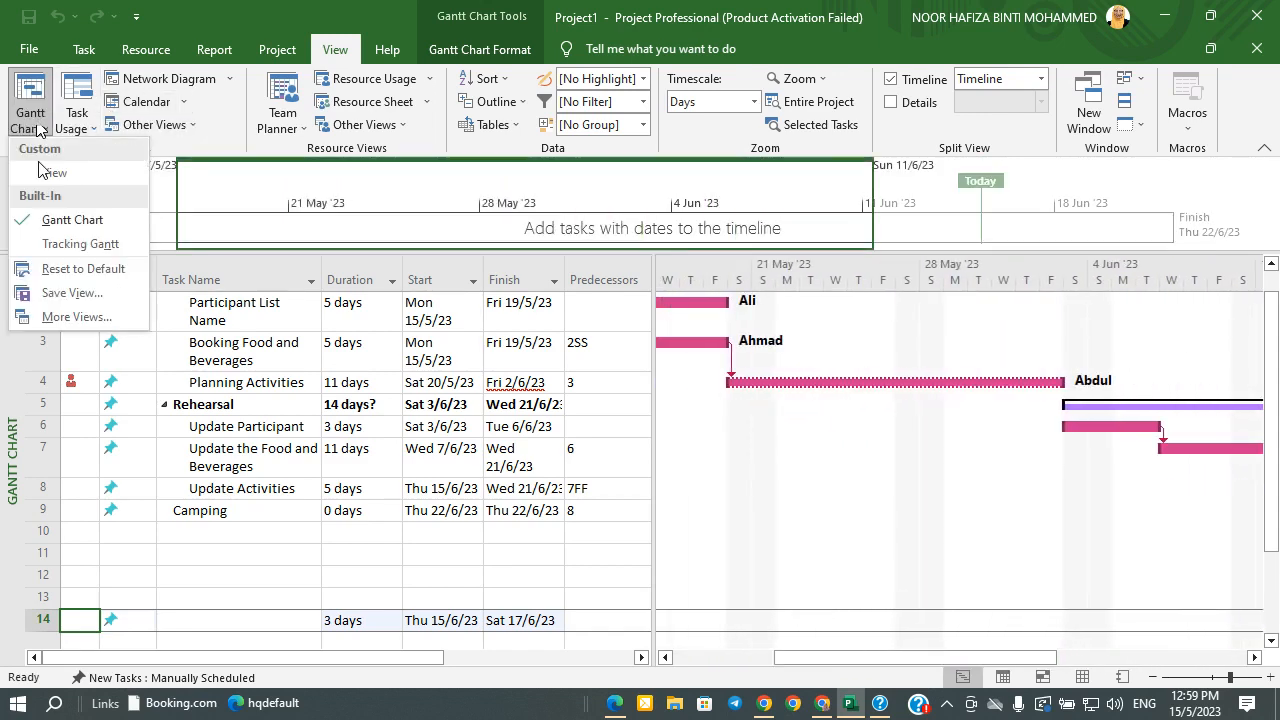
pyautogui.click(60, 244)
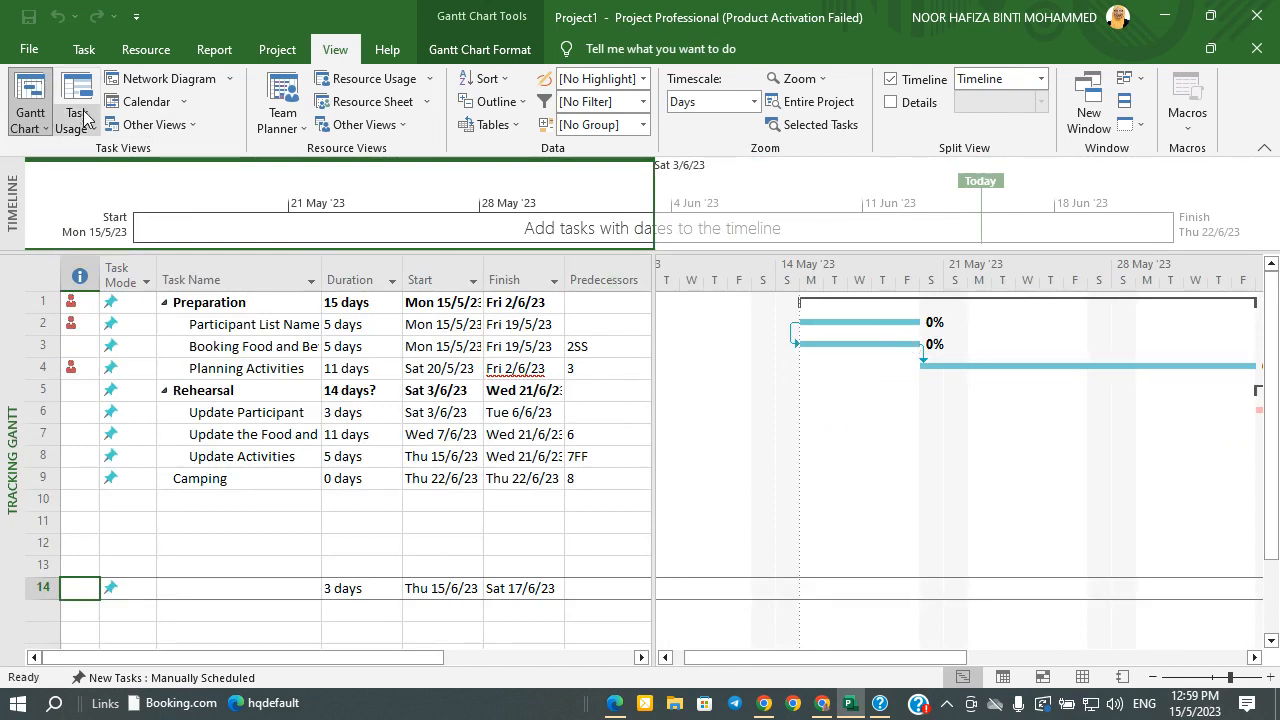
pyautogui.click(44, 124)
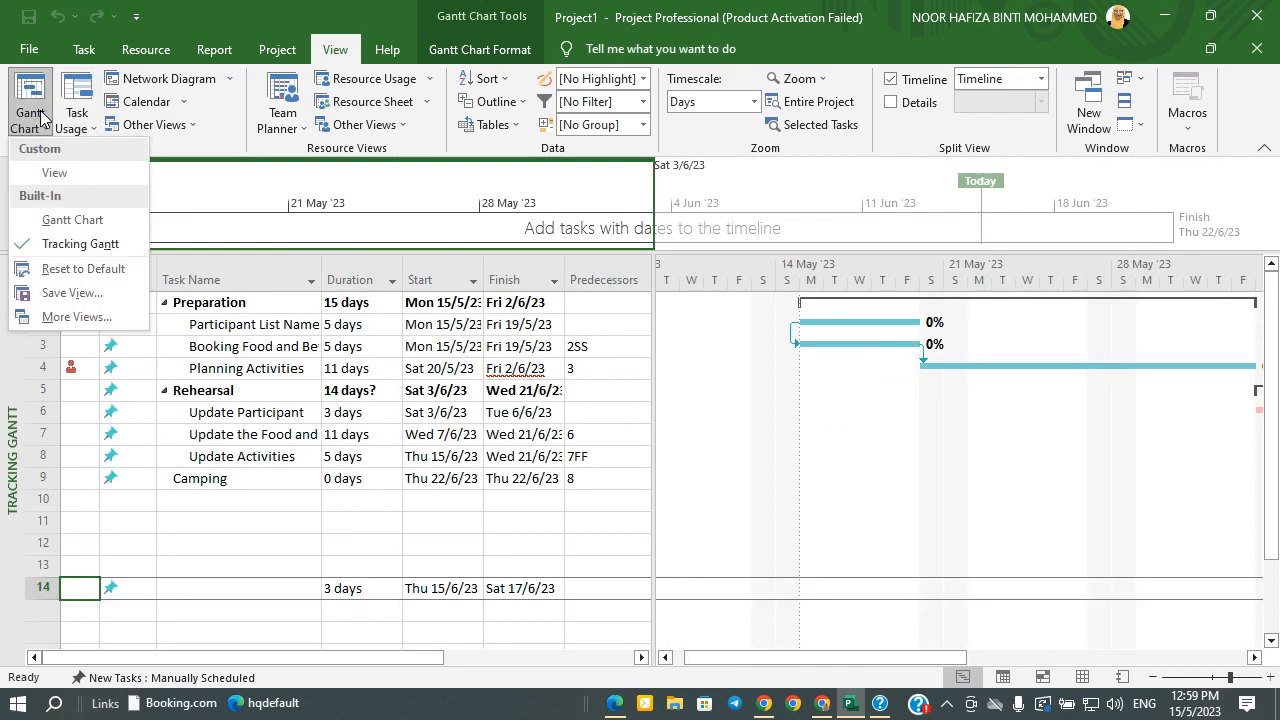
pyautogui.click(44, 173)
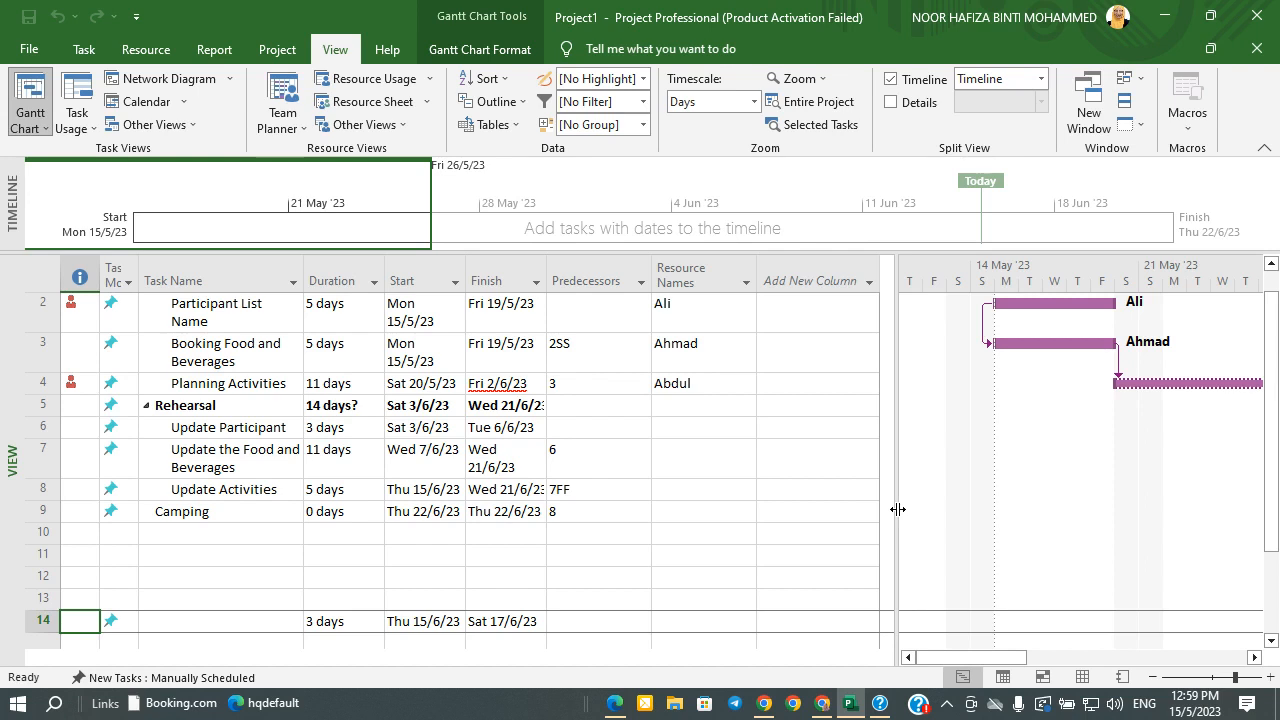
# Narrow the task table so it ends at the Resource Names column, giving the Gantt bars more room
pyautogui.moveTo(898, 509); pyautogui.dragTo(802, 481)
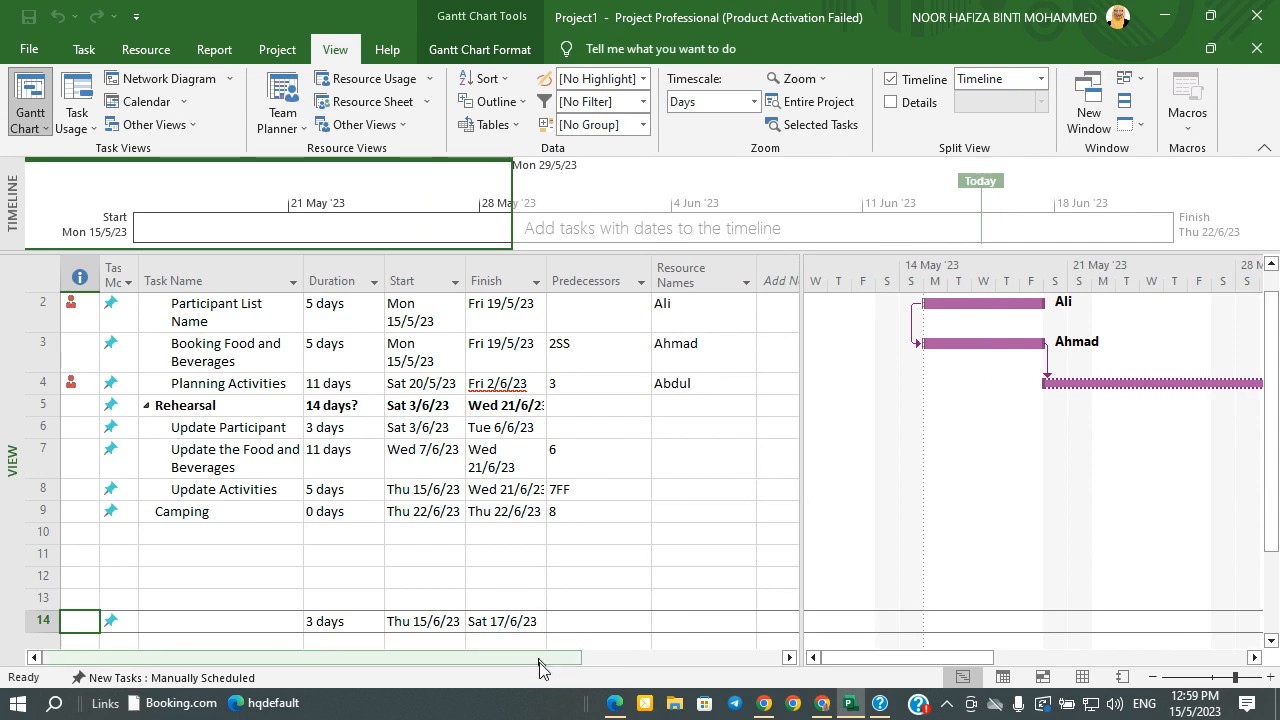
pyautogui.moveTo(540, 660); pyautogui.dragTo(322, 623)
pyautogui.moveTo(891, 655)
pyautogui.mouseDown()
pyautogui.moveTo(1120, 657)
pyautogui.moveTo(1172, 683)
pyautogui.moveTo(1100, 662)
pyautogui.moveTo(872, 662)
pyautogui.mouseUp()
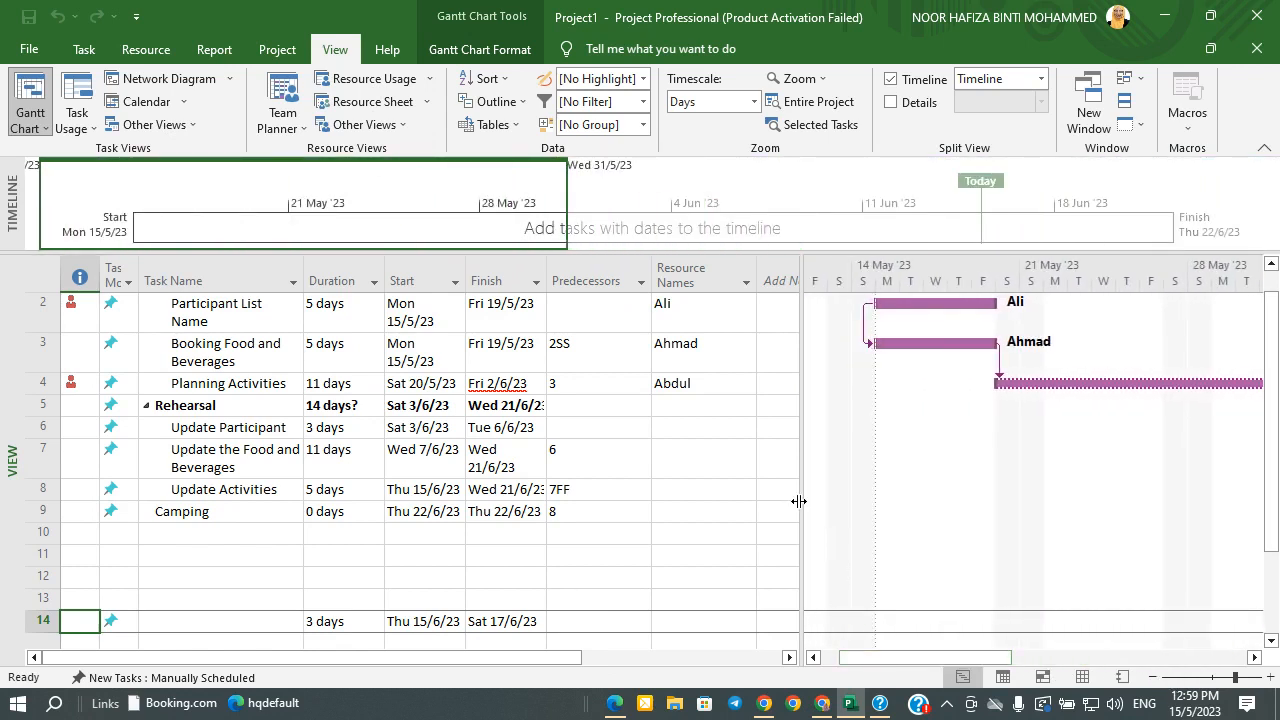
pyautogui.moveTo(799, 501); pyautogui.dragTo(744, 492)
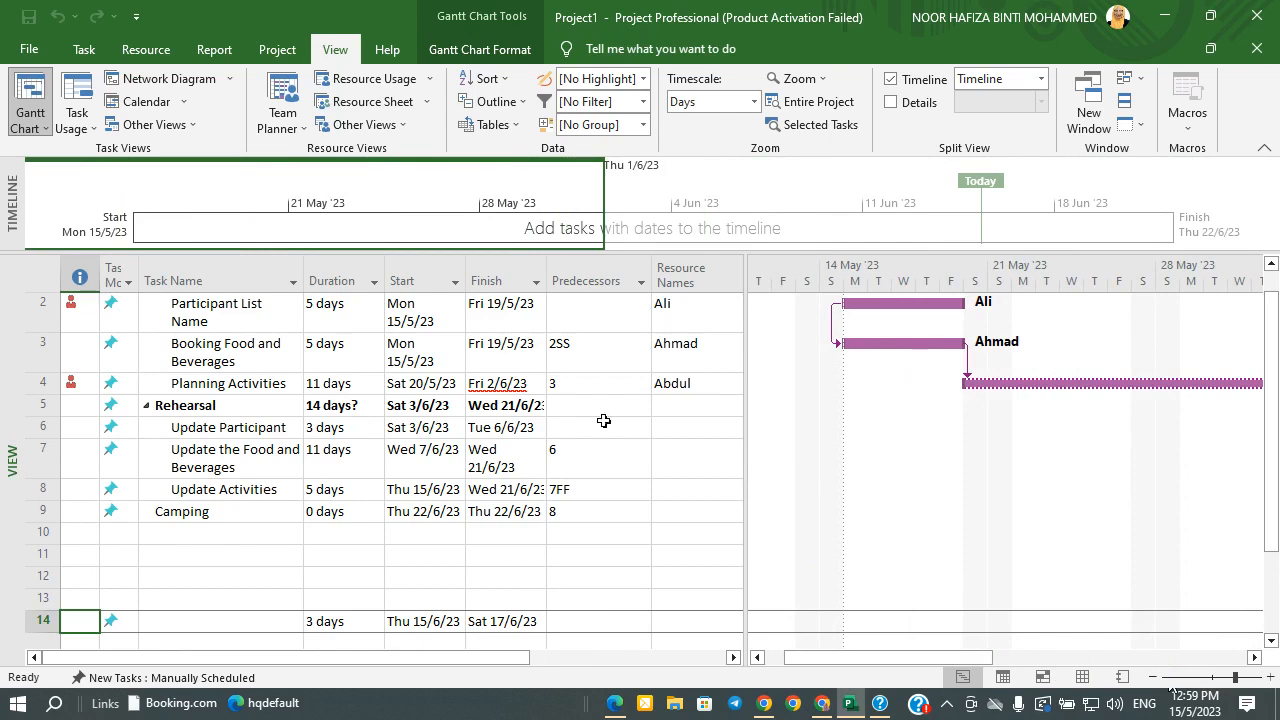
# Preview the first two pages of the custom view's printout and return to page 1
pyautogui.click(26, 49)
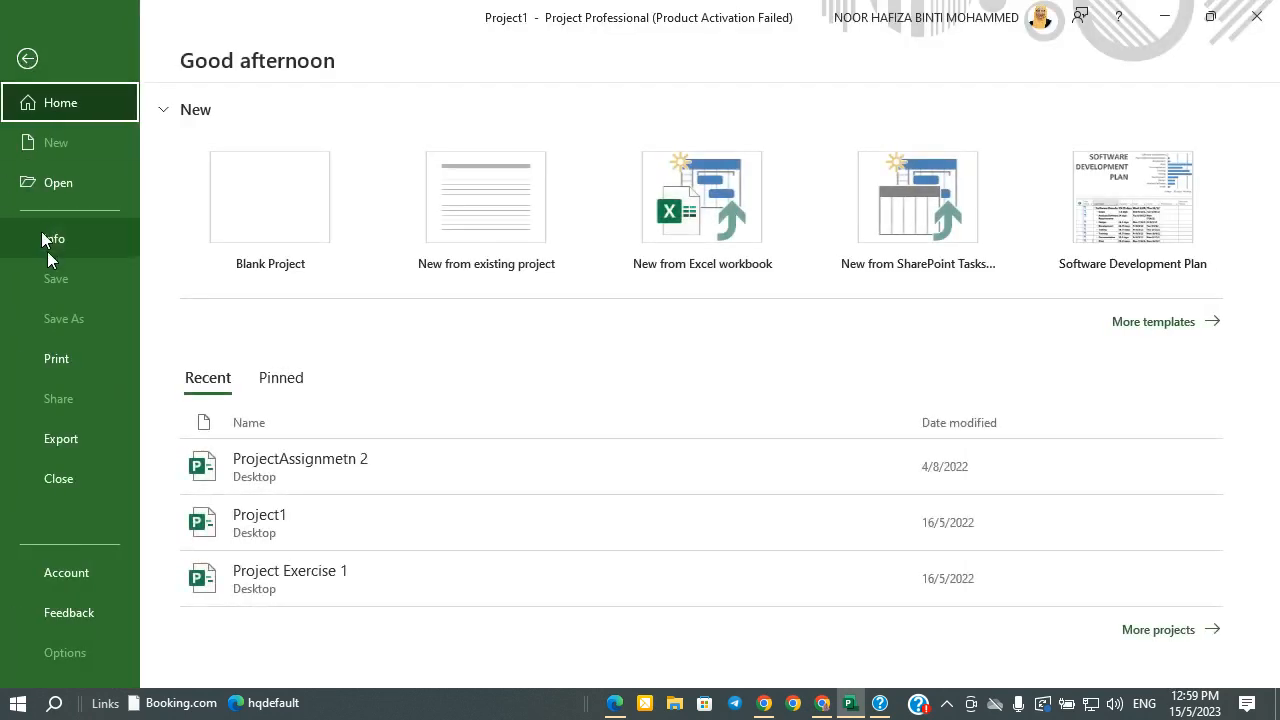
pyautogui.click(56, 363)
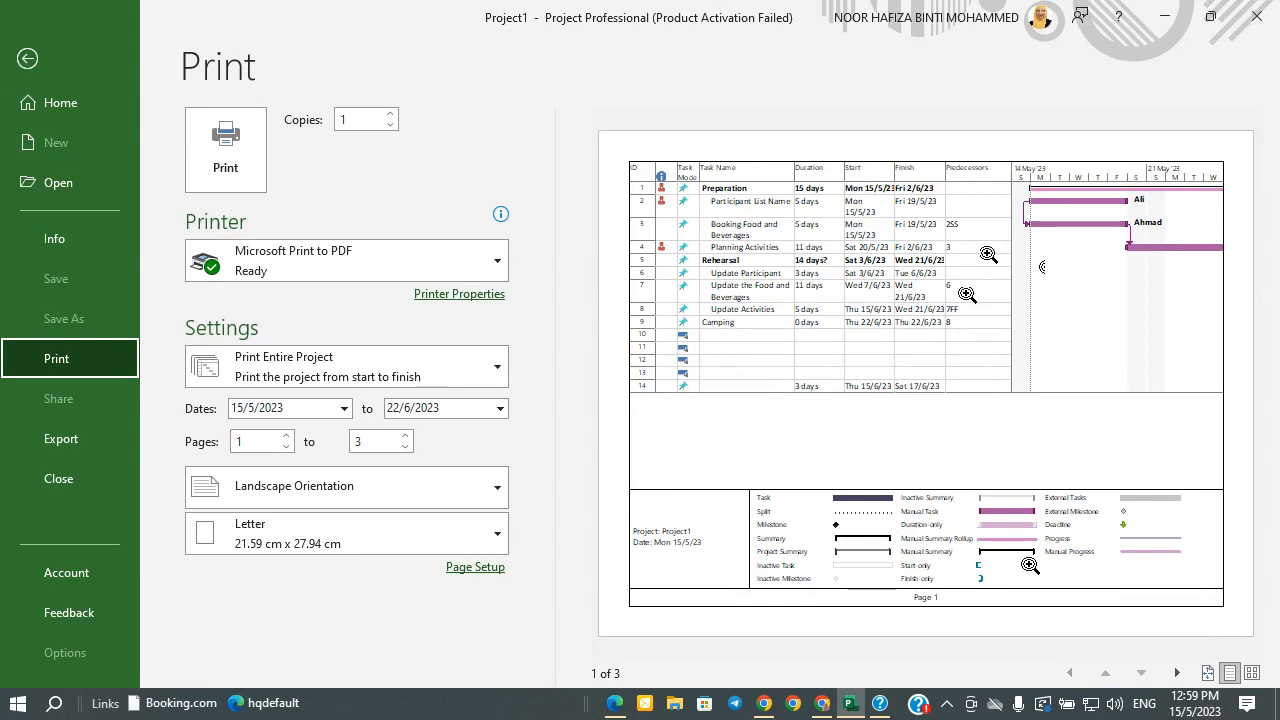
pyautogui.click(1176, 673)
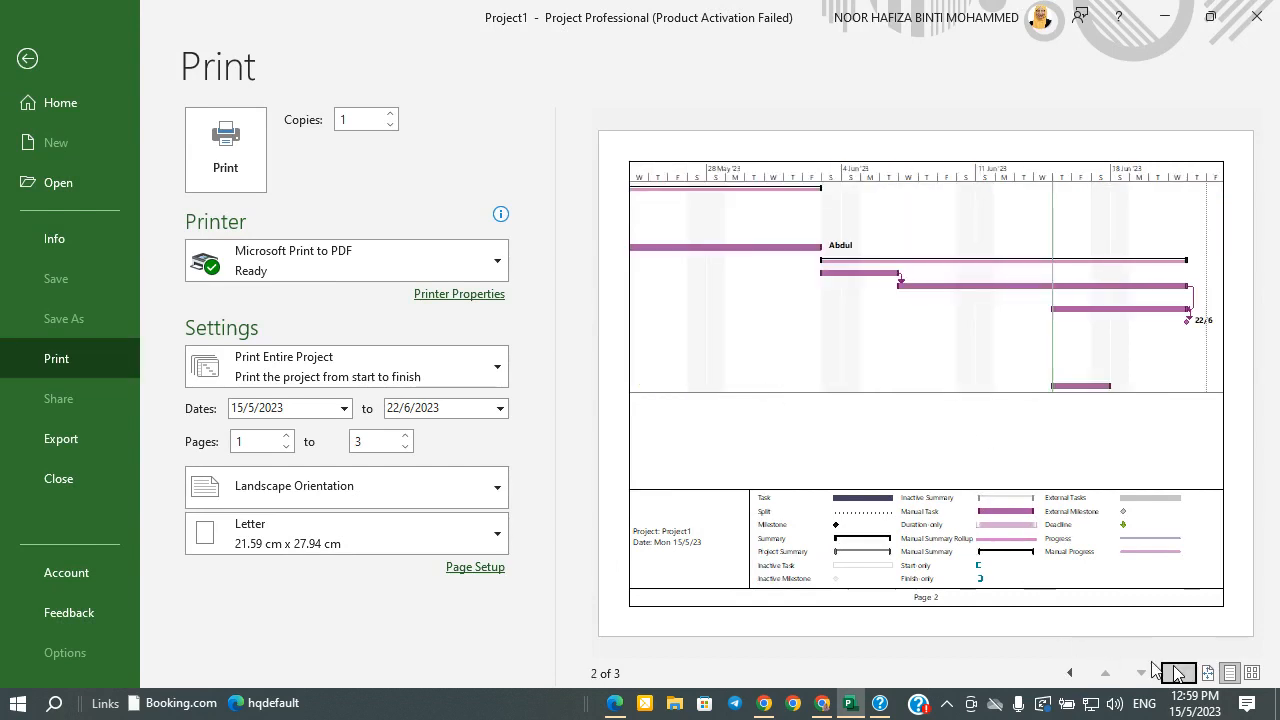
pyautogui.click(1069, 673)
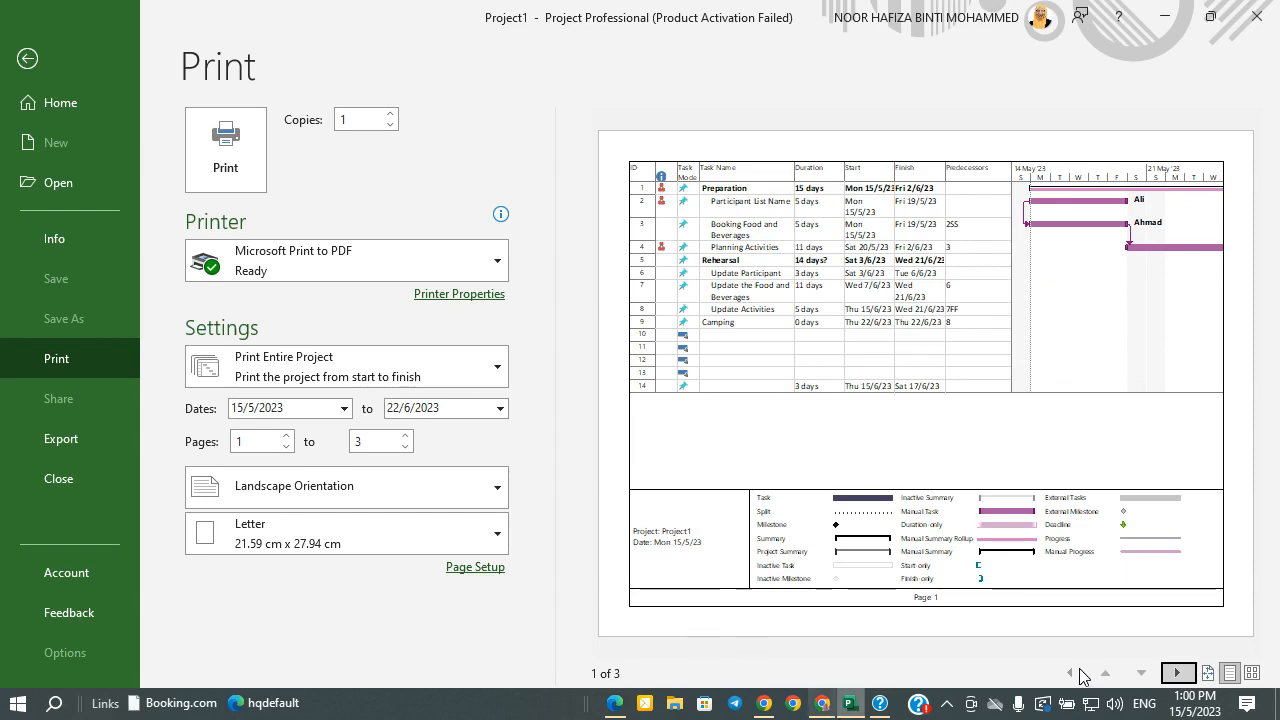
pyautogui.click(848, 704)
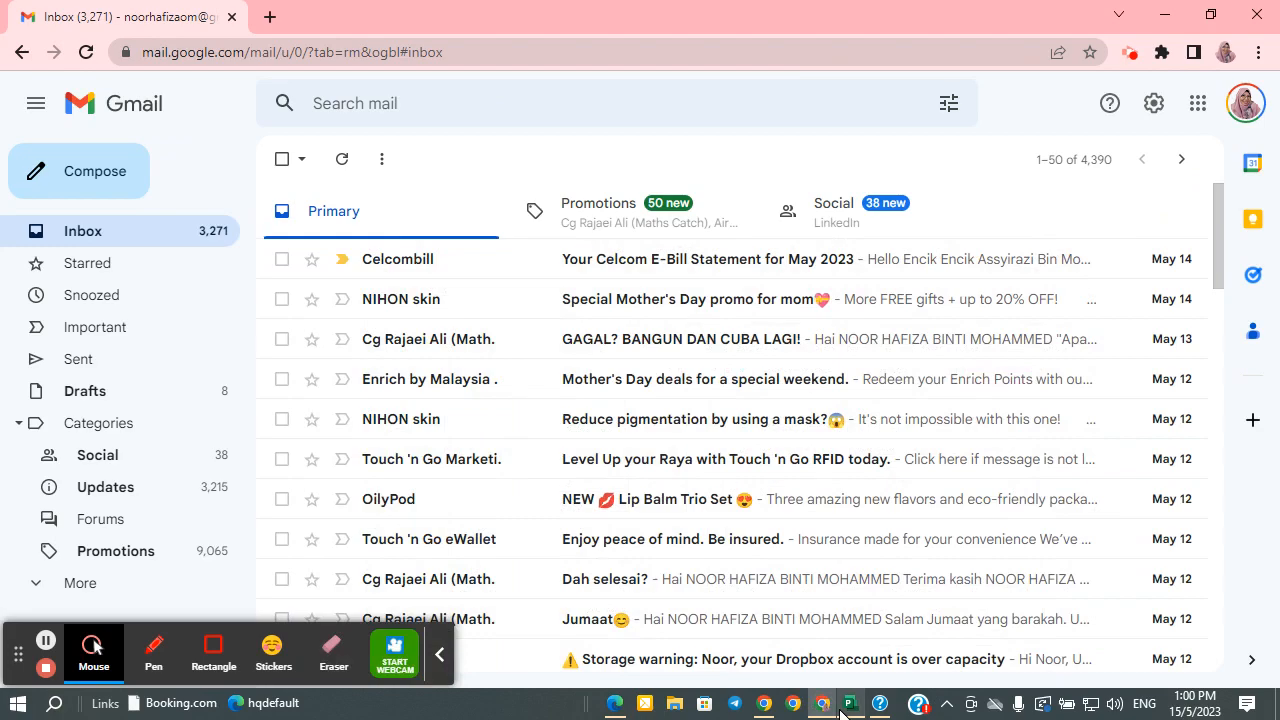